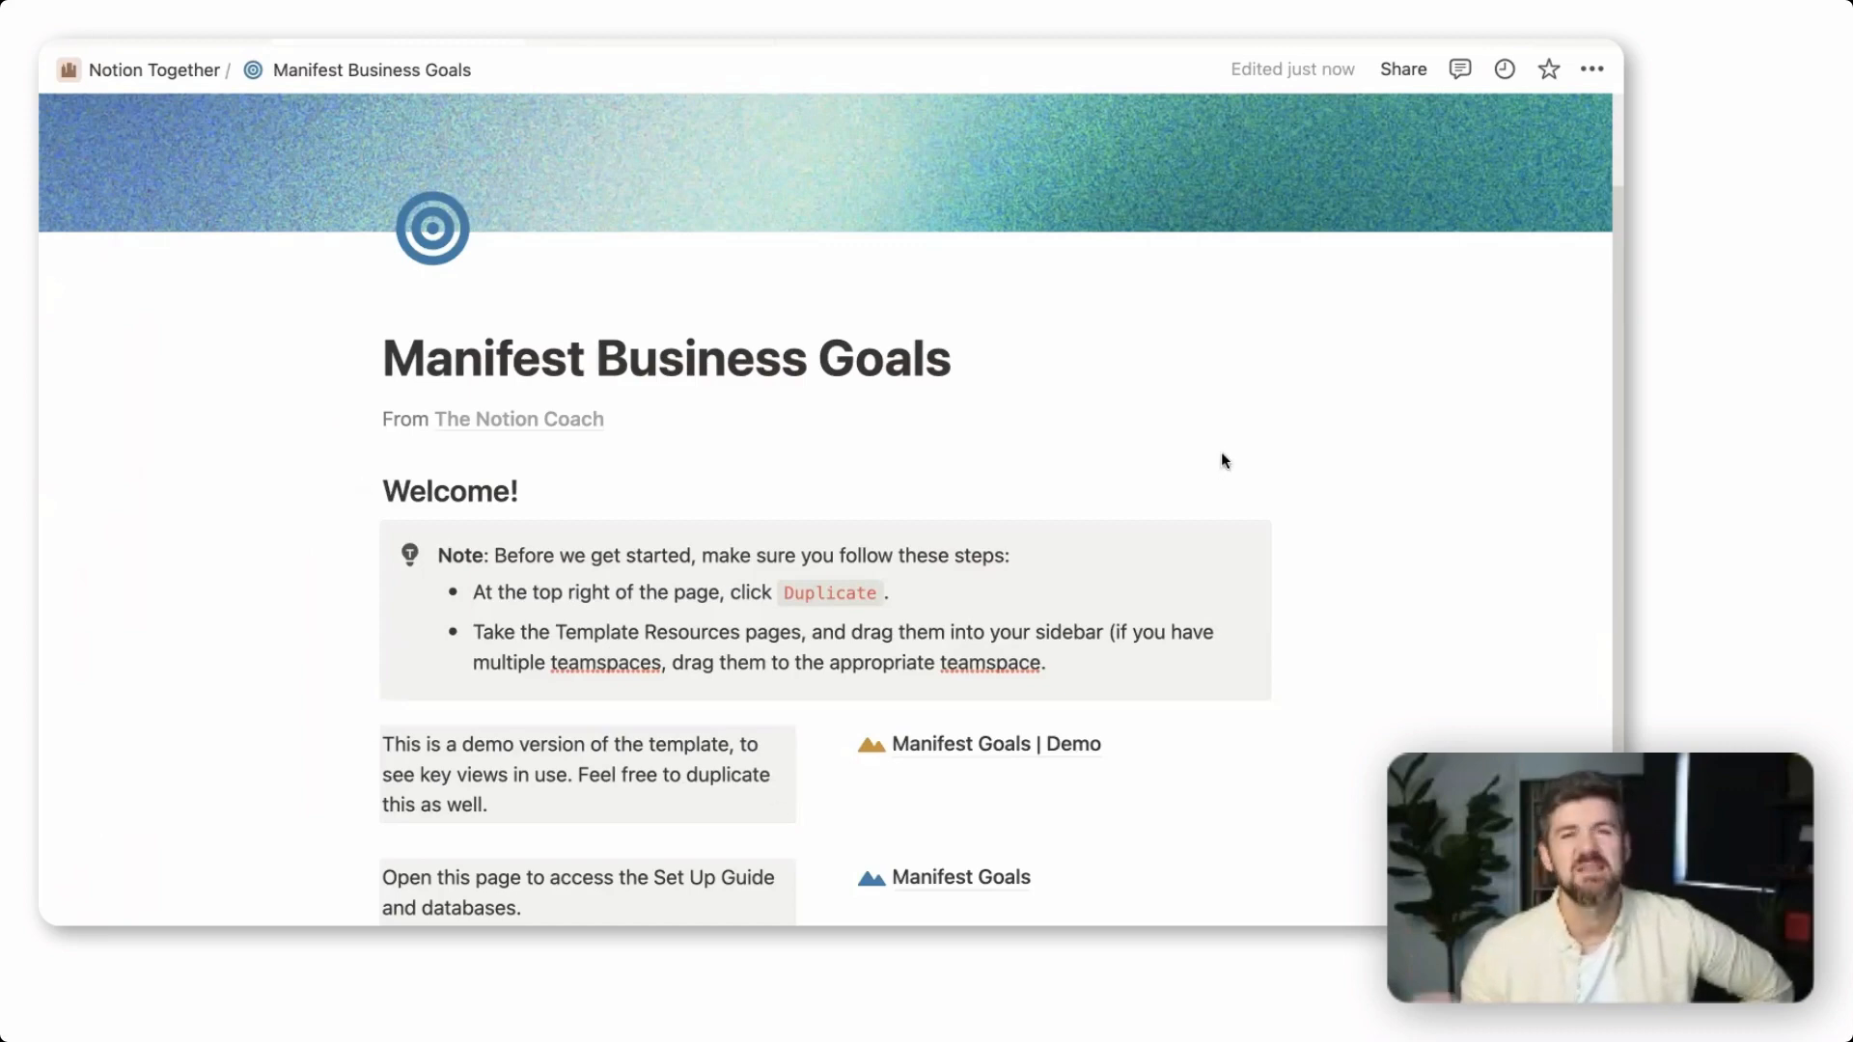
# Open the Goals° database in the Manifest Goals | Demo page and examine the columns of its Simple view
pyautogui.scroll(-4, 1371, 618)
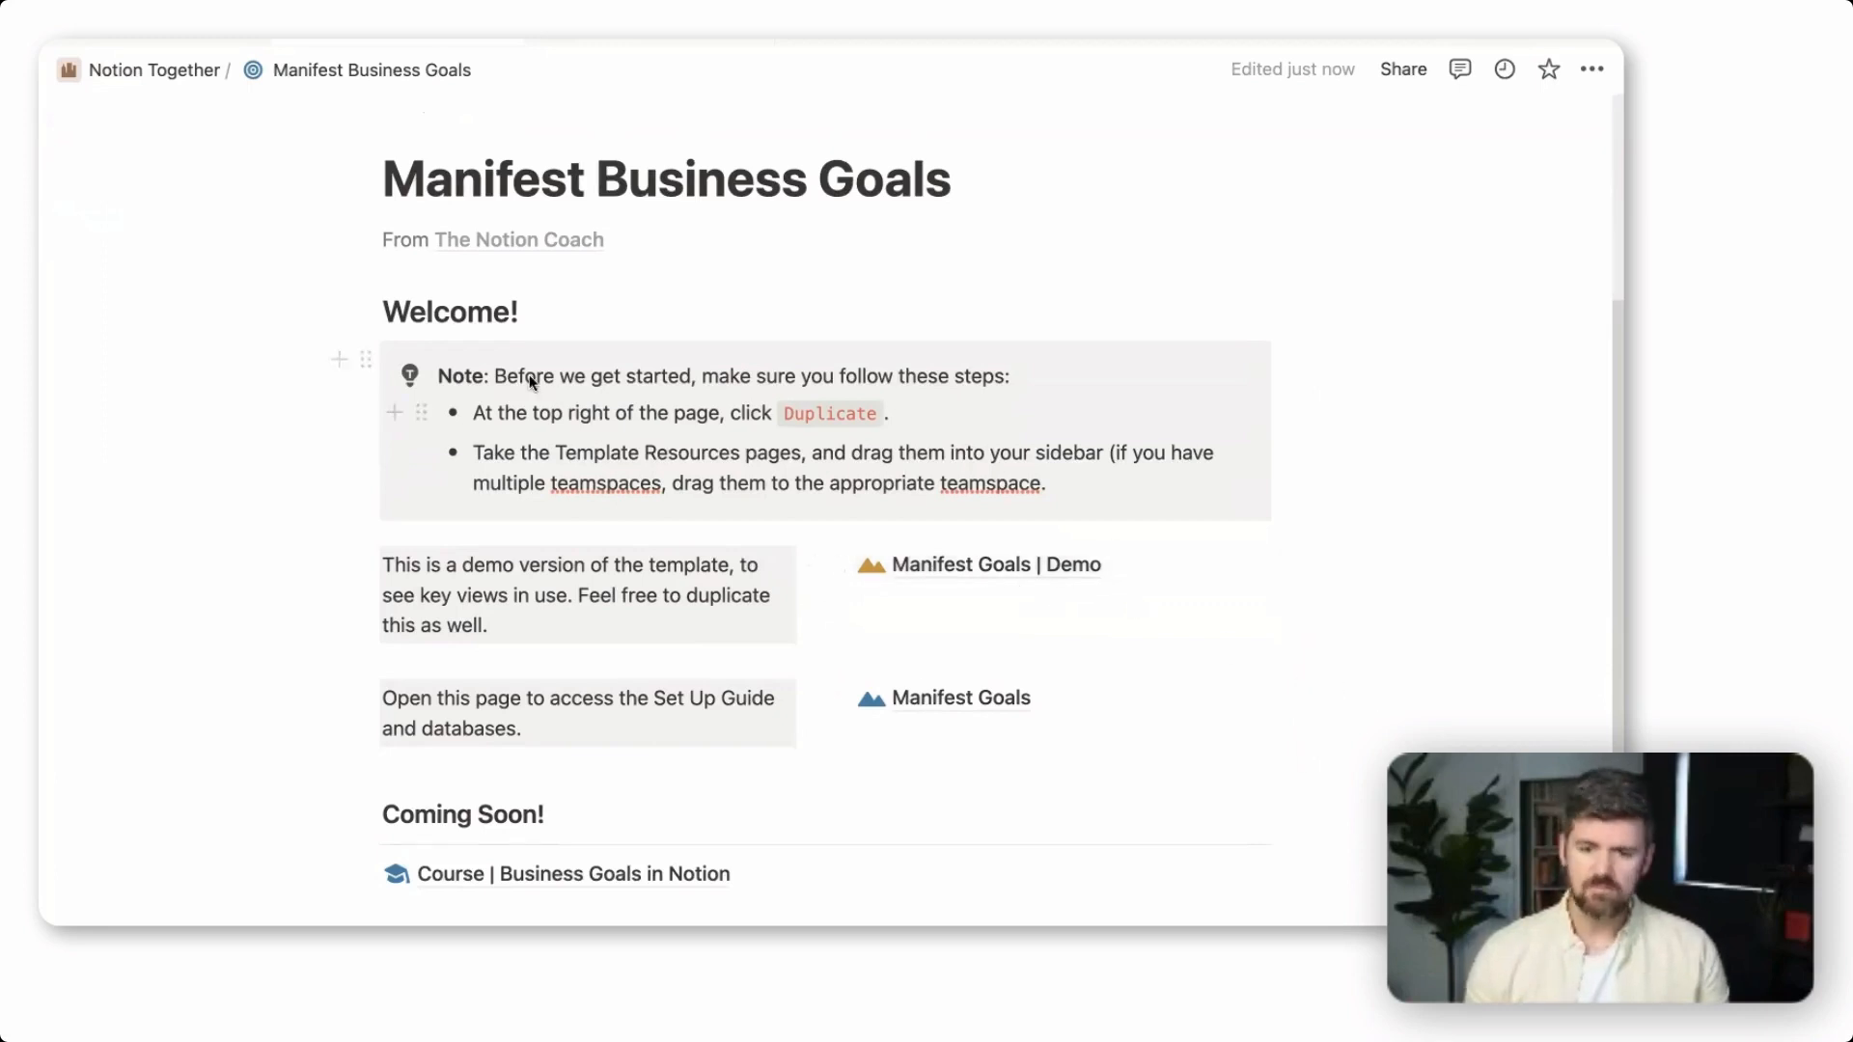
pyautogui.click(977, 565)
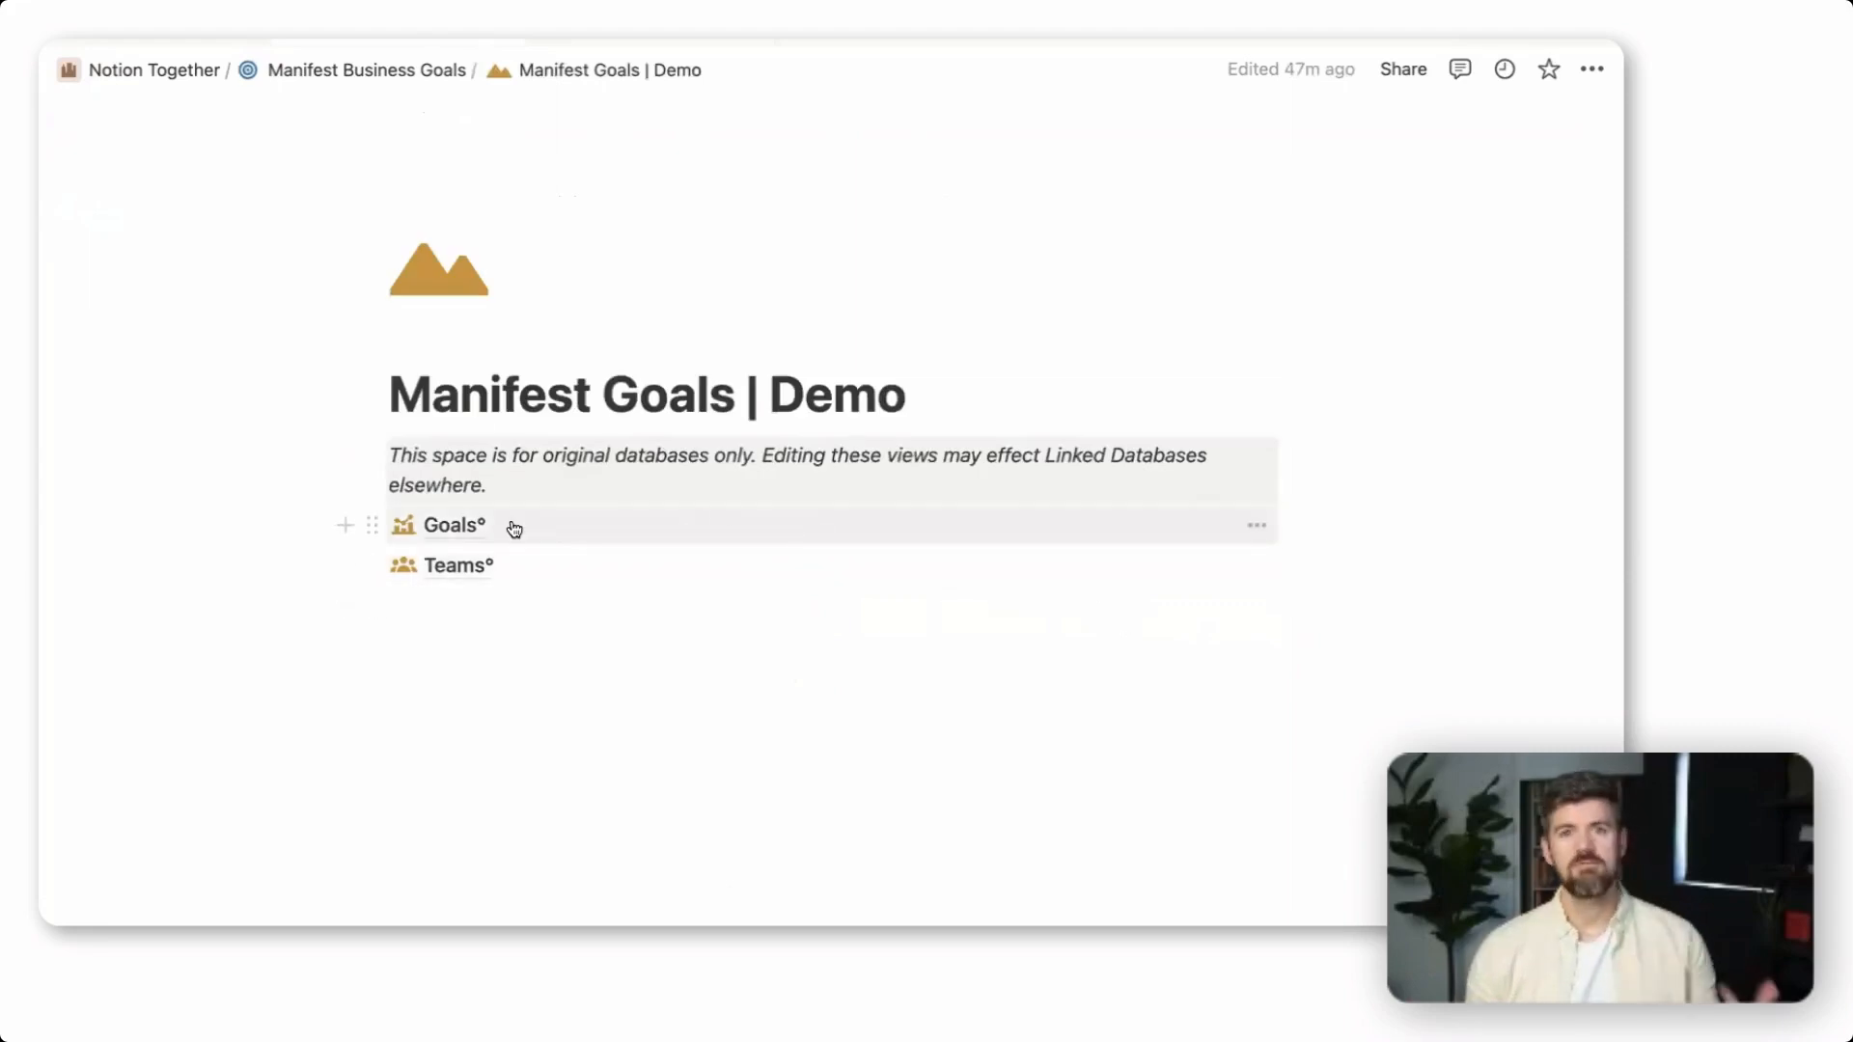
pyautogui.click(454, 526)
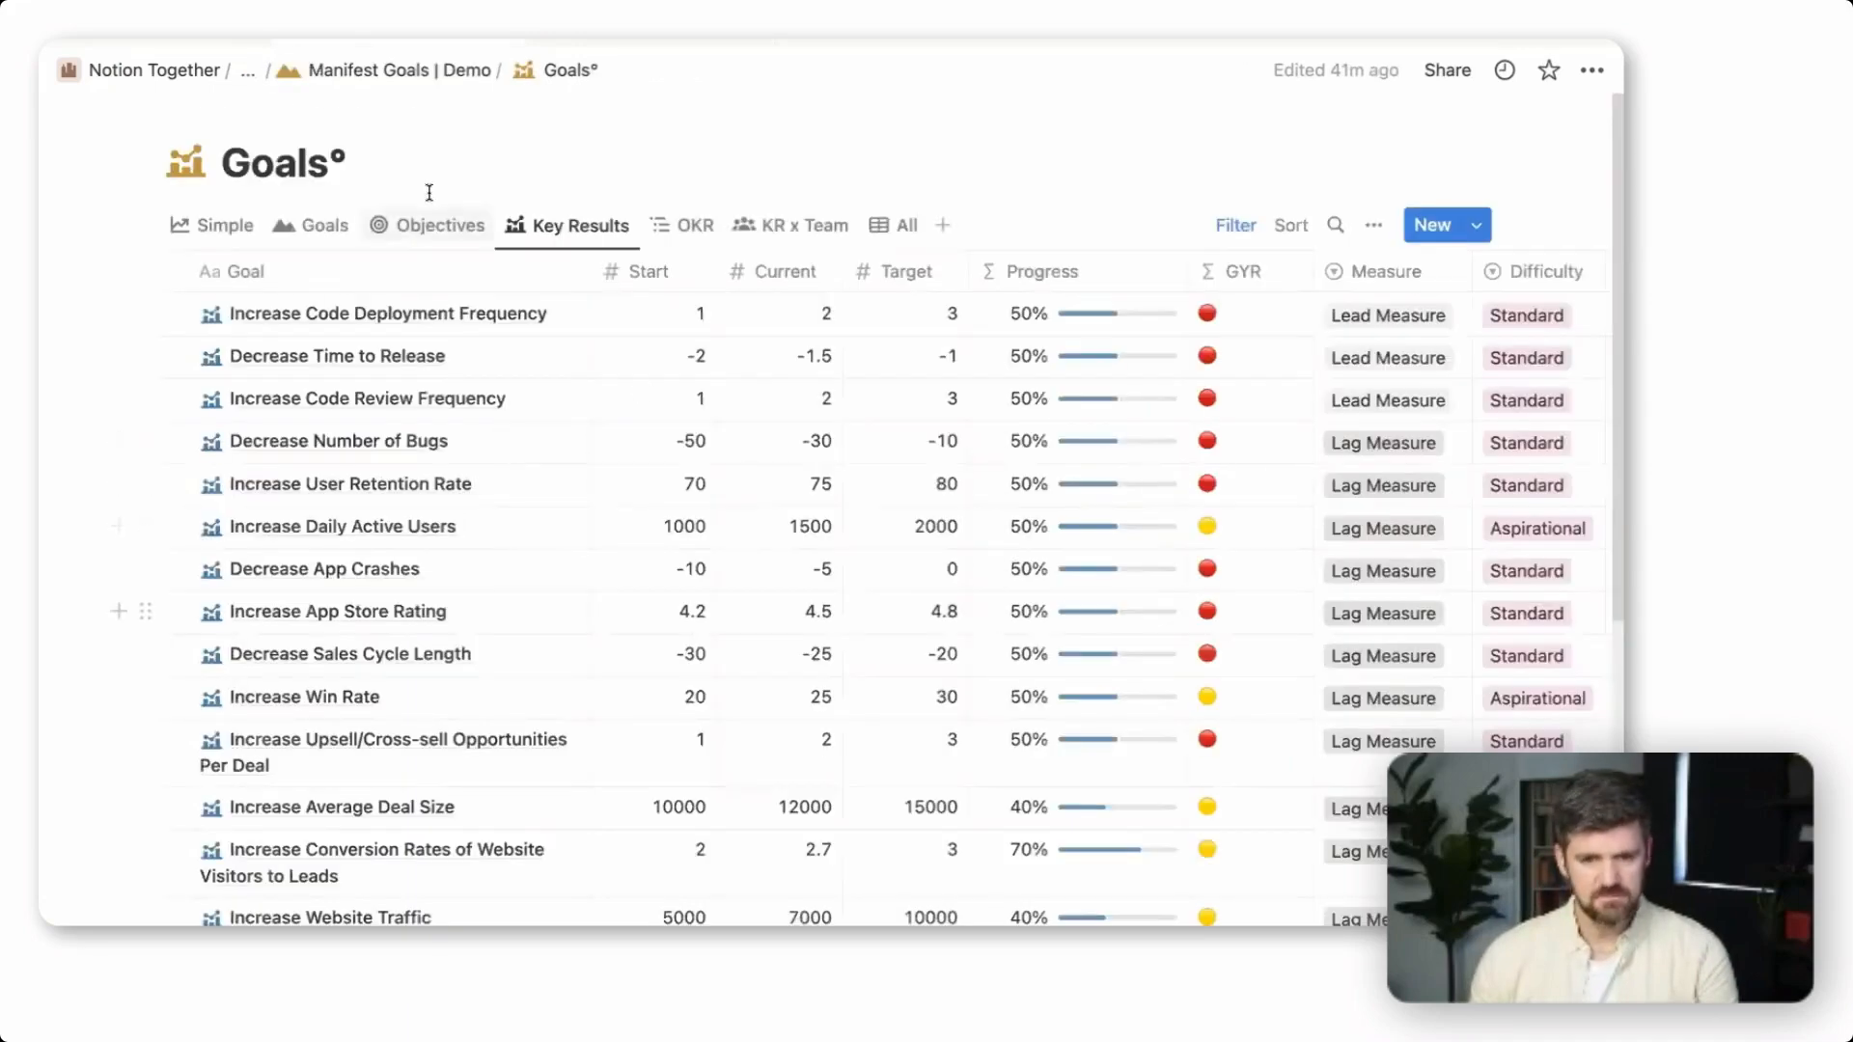
pyautogui.click(217, 226)
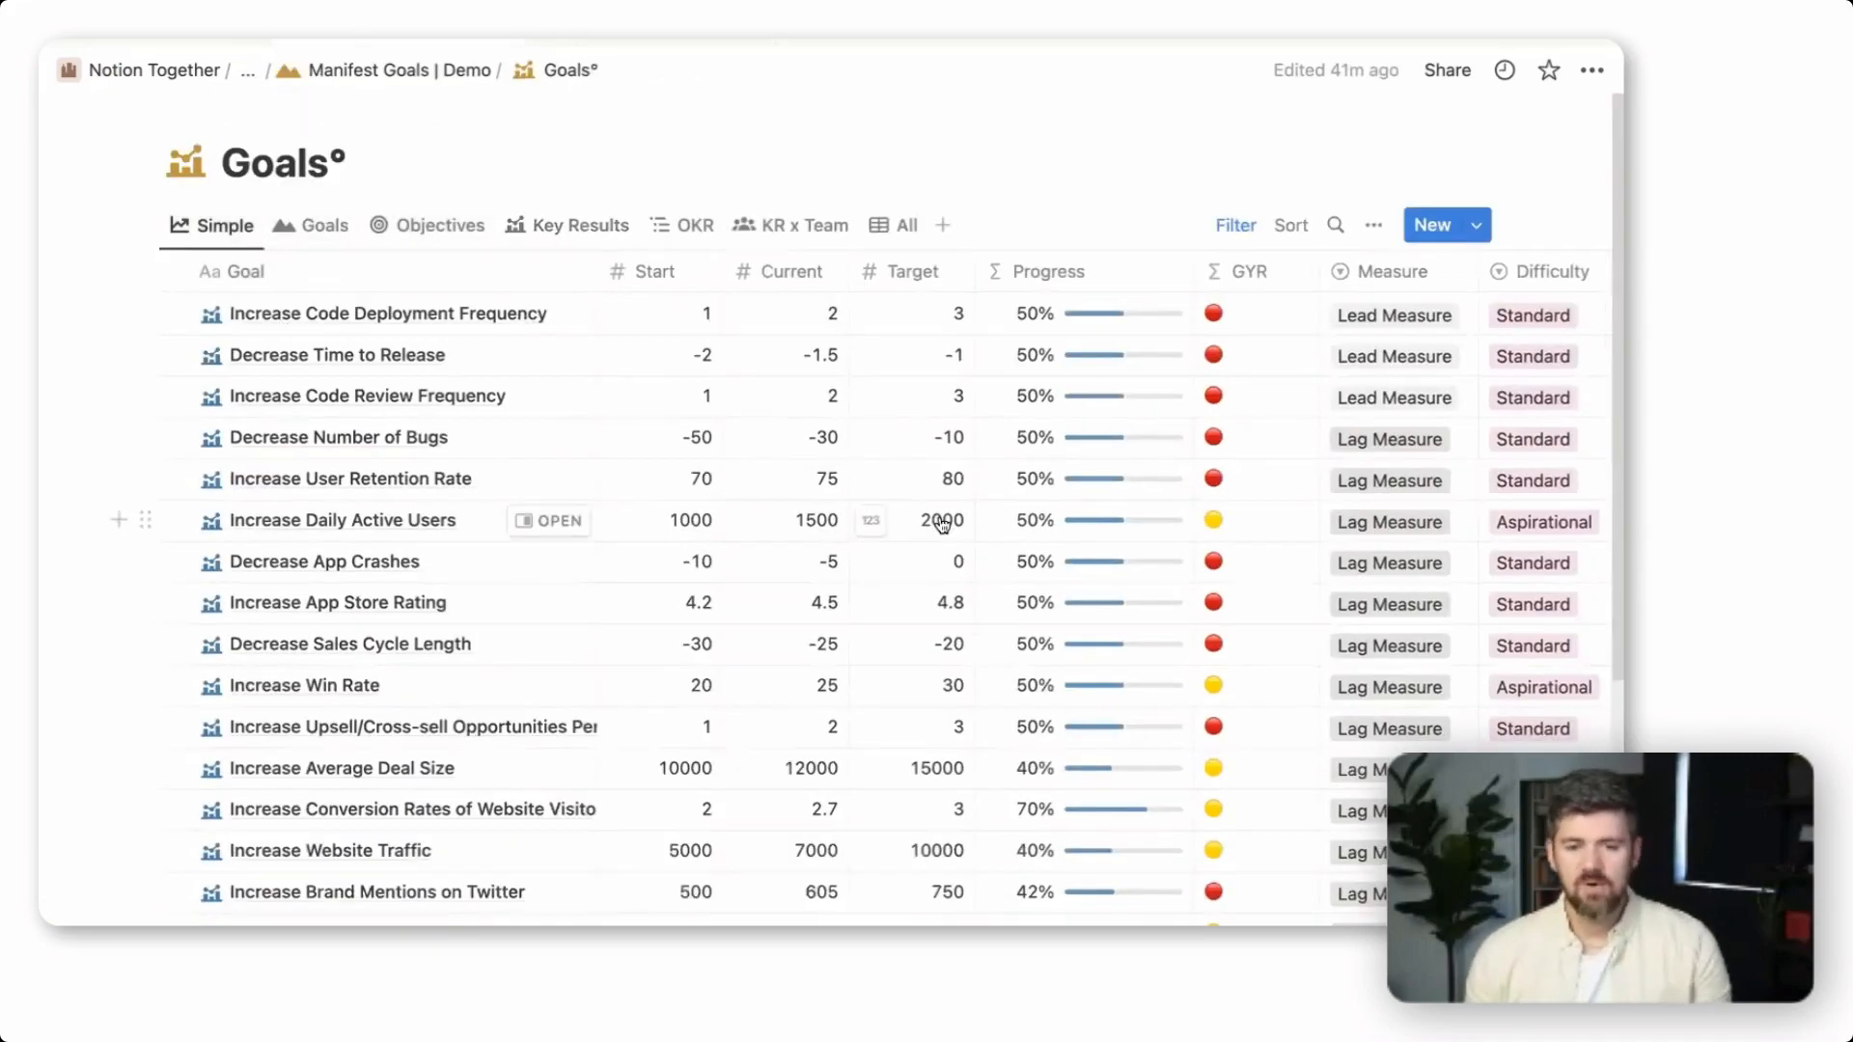
pyautogui.hscroll(5, 1050, 618)
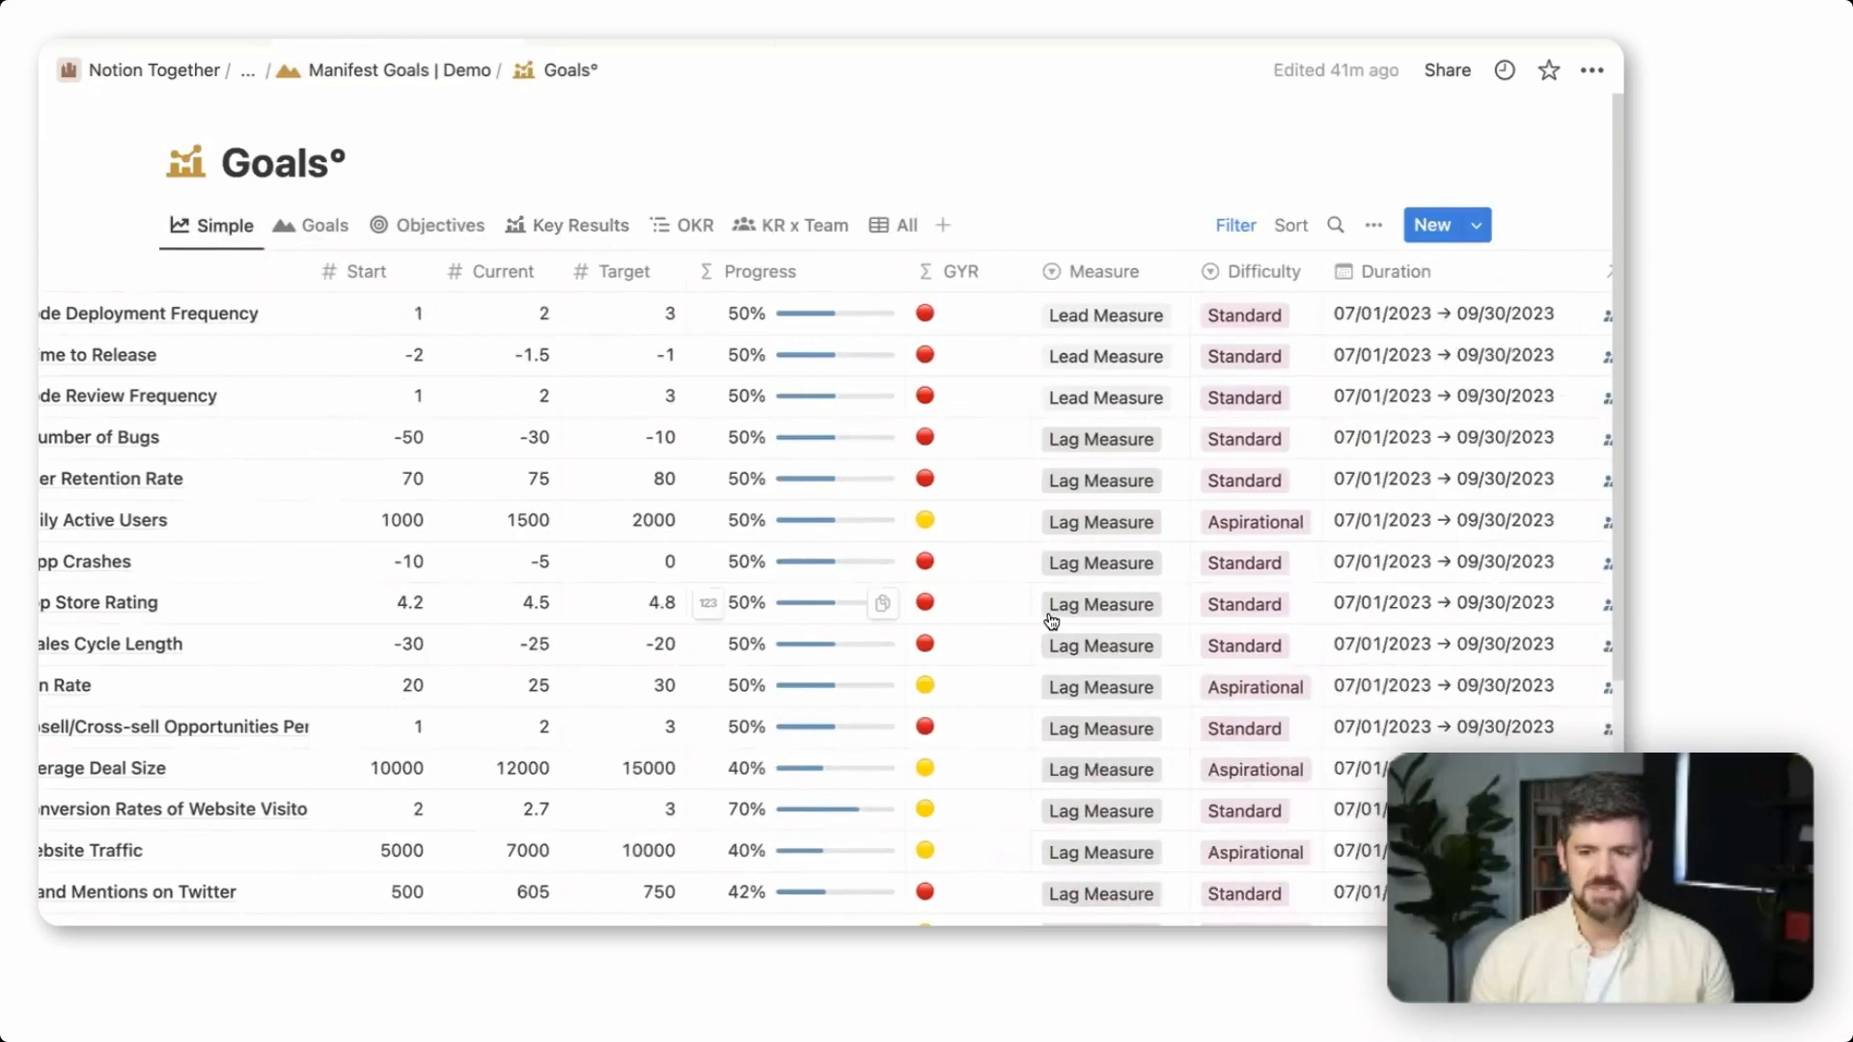
pyautogui.hscroll(5, 1003, 621)
pyautogui.hscroll(-10, 1142, 461)
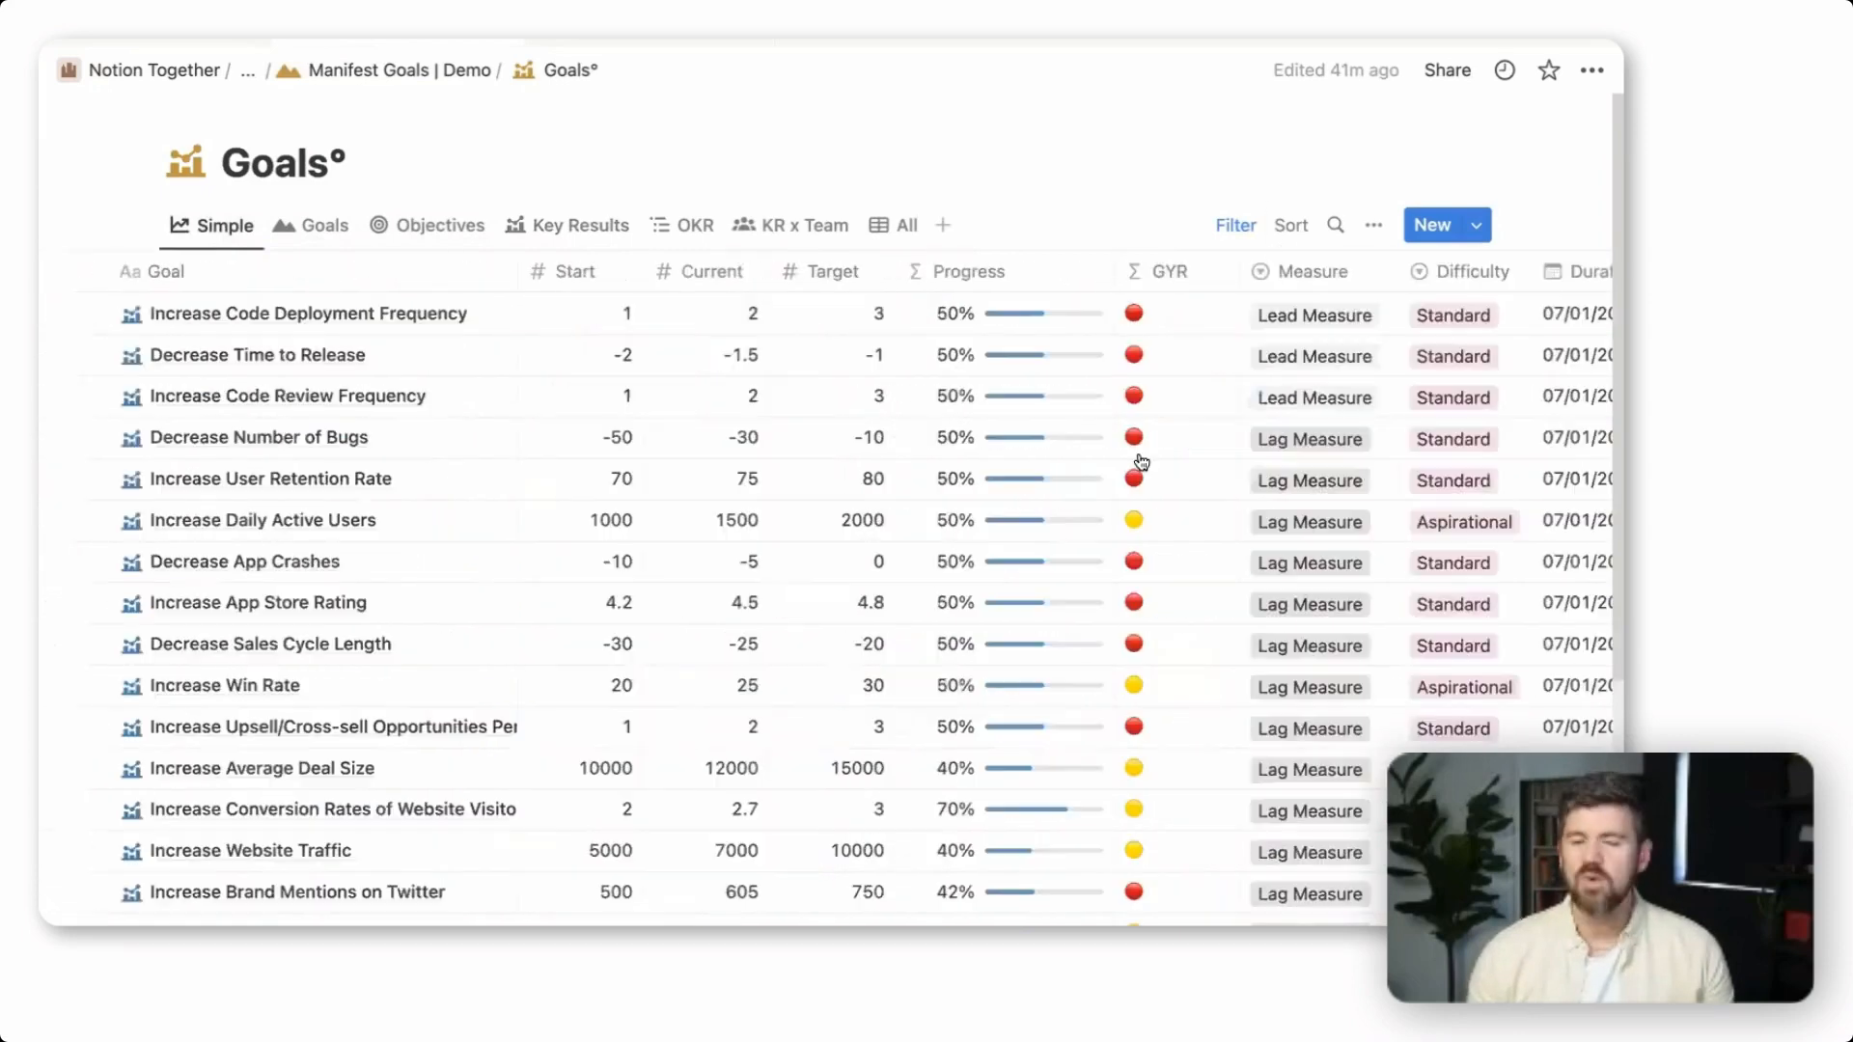
pyautogui.hscroll(-2, 1142, 462)
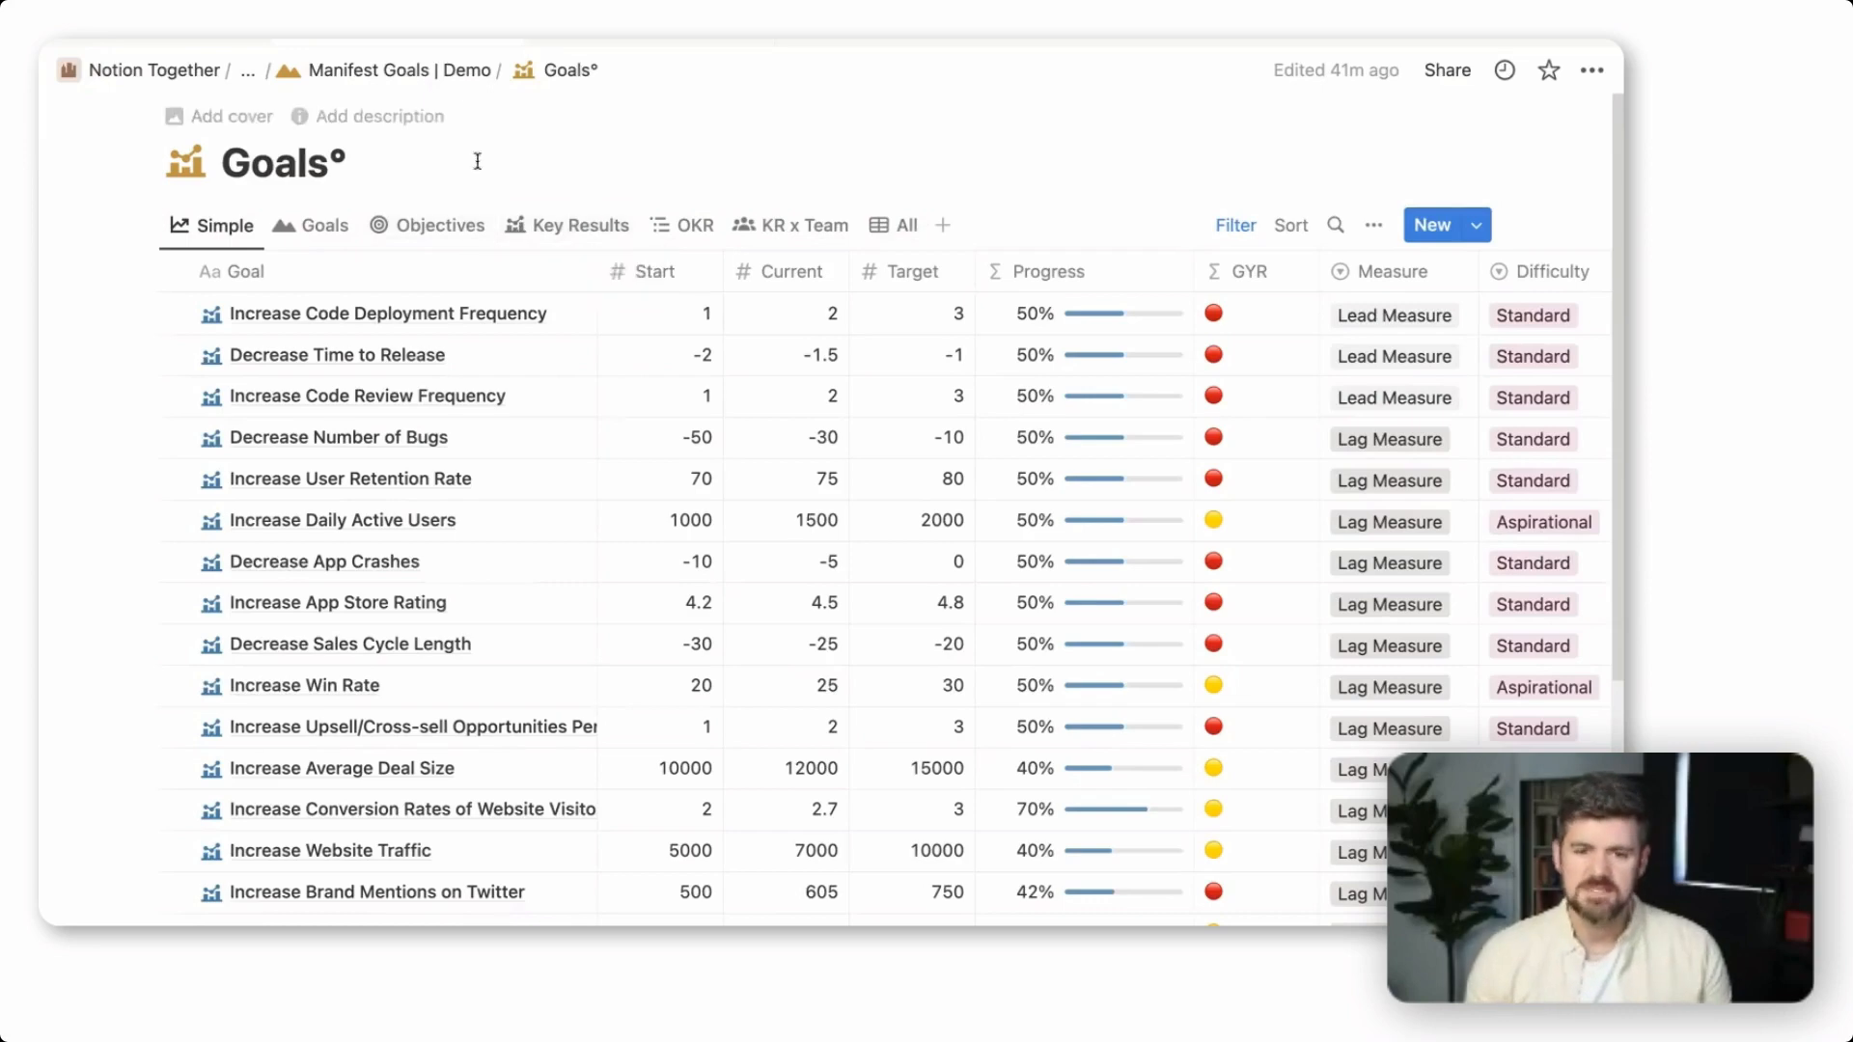
# View the demo's Teams° database, then return to the Manifest Goals | Demo page
pyautogui.click(443, 69)
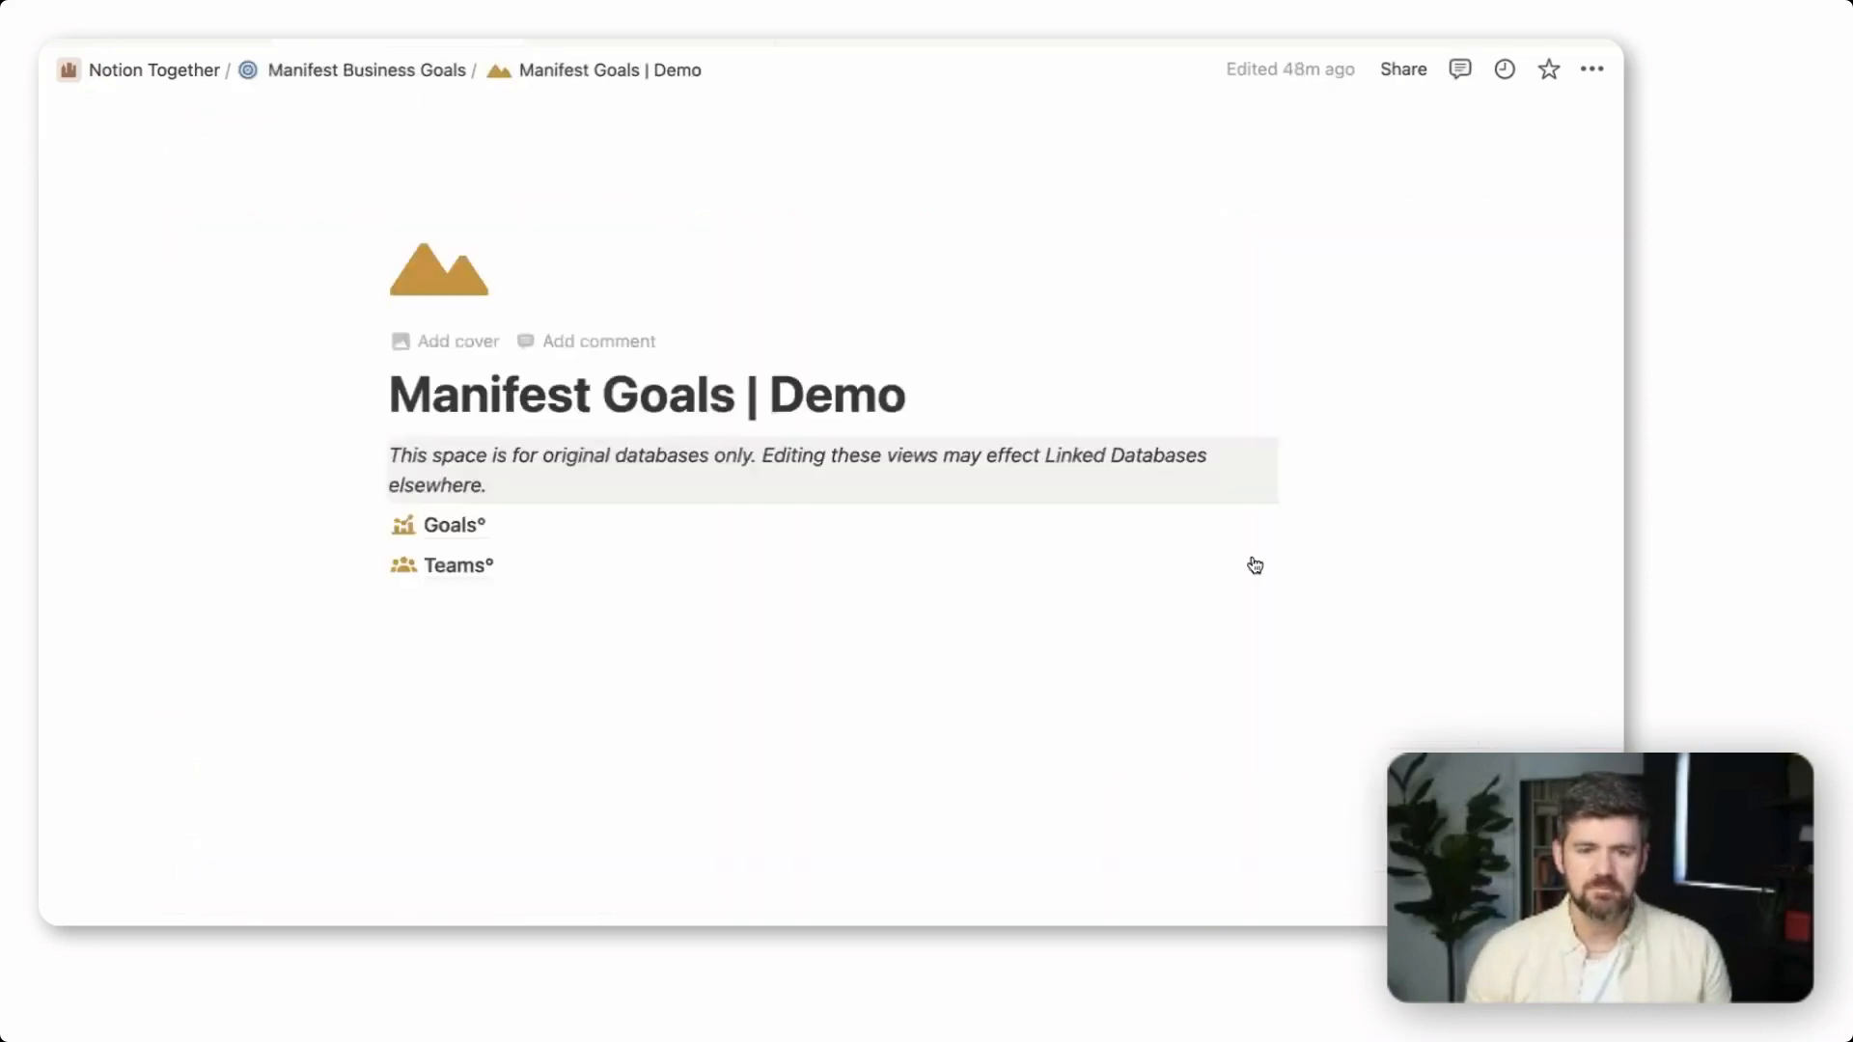
pyautogui.click(463, 569)
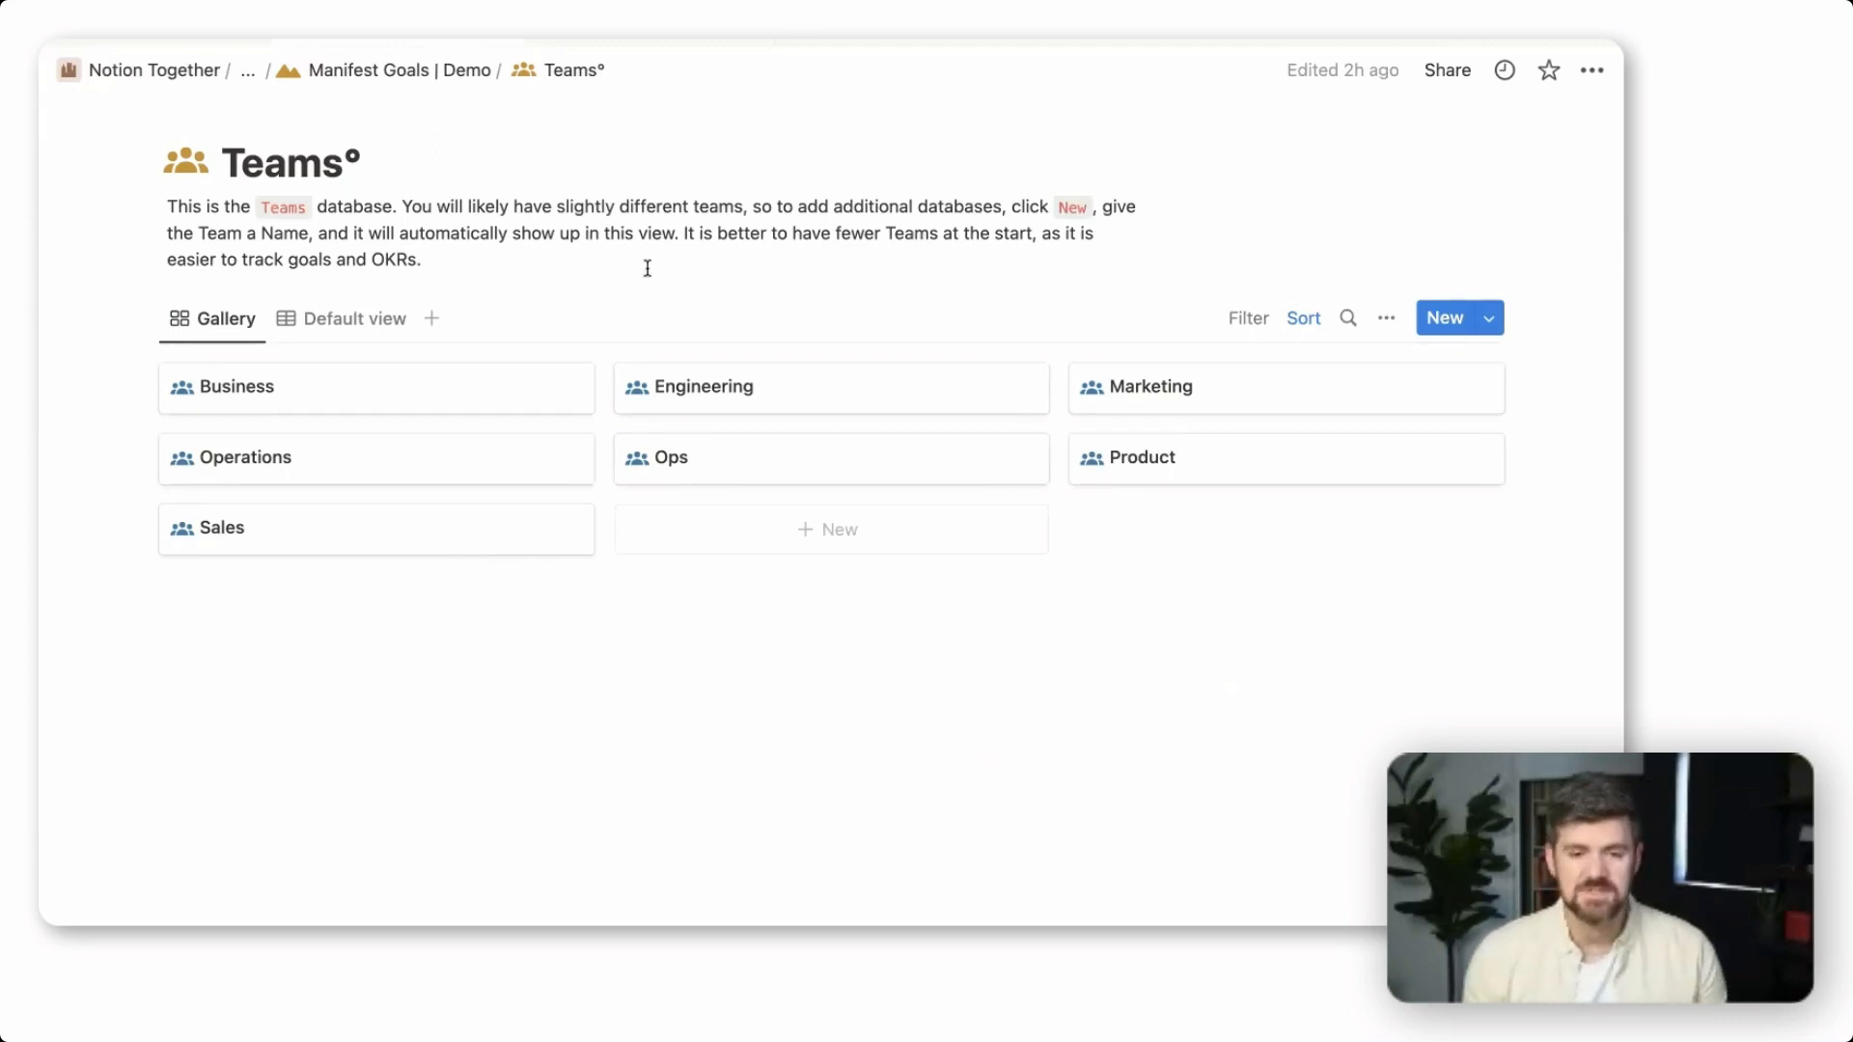
pyautogui.click(428, 84)
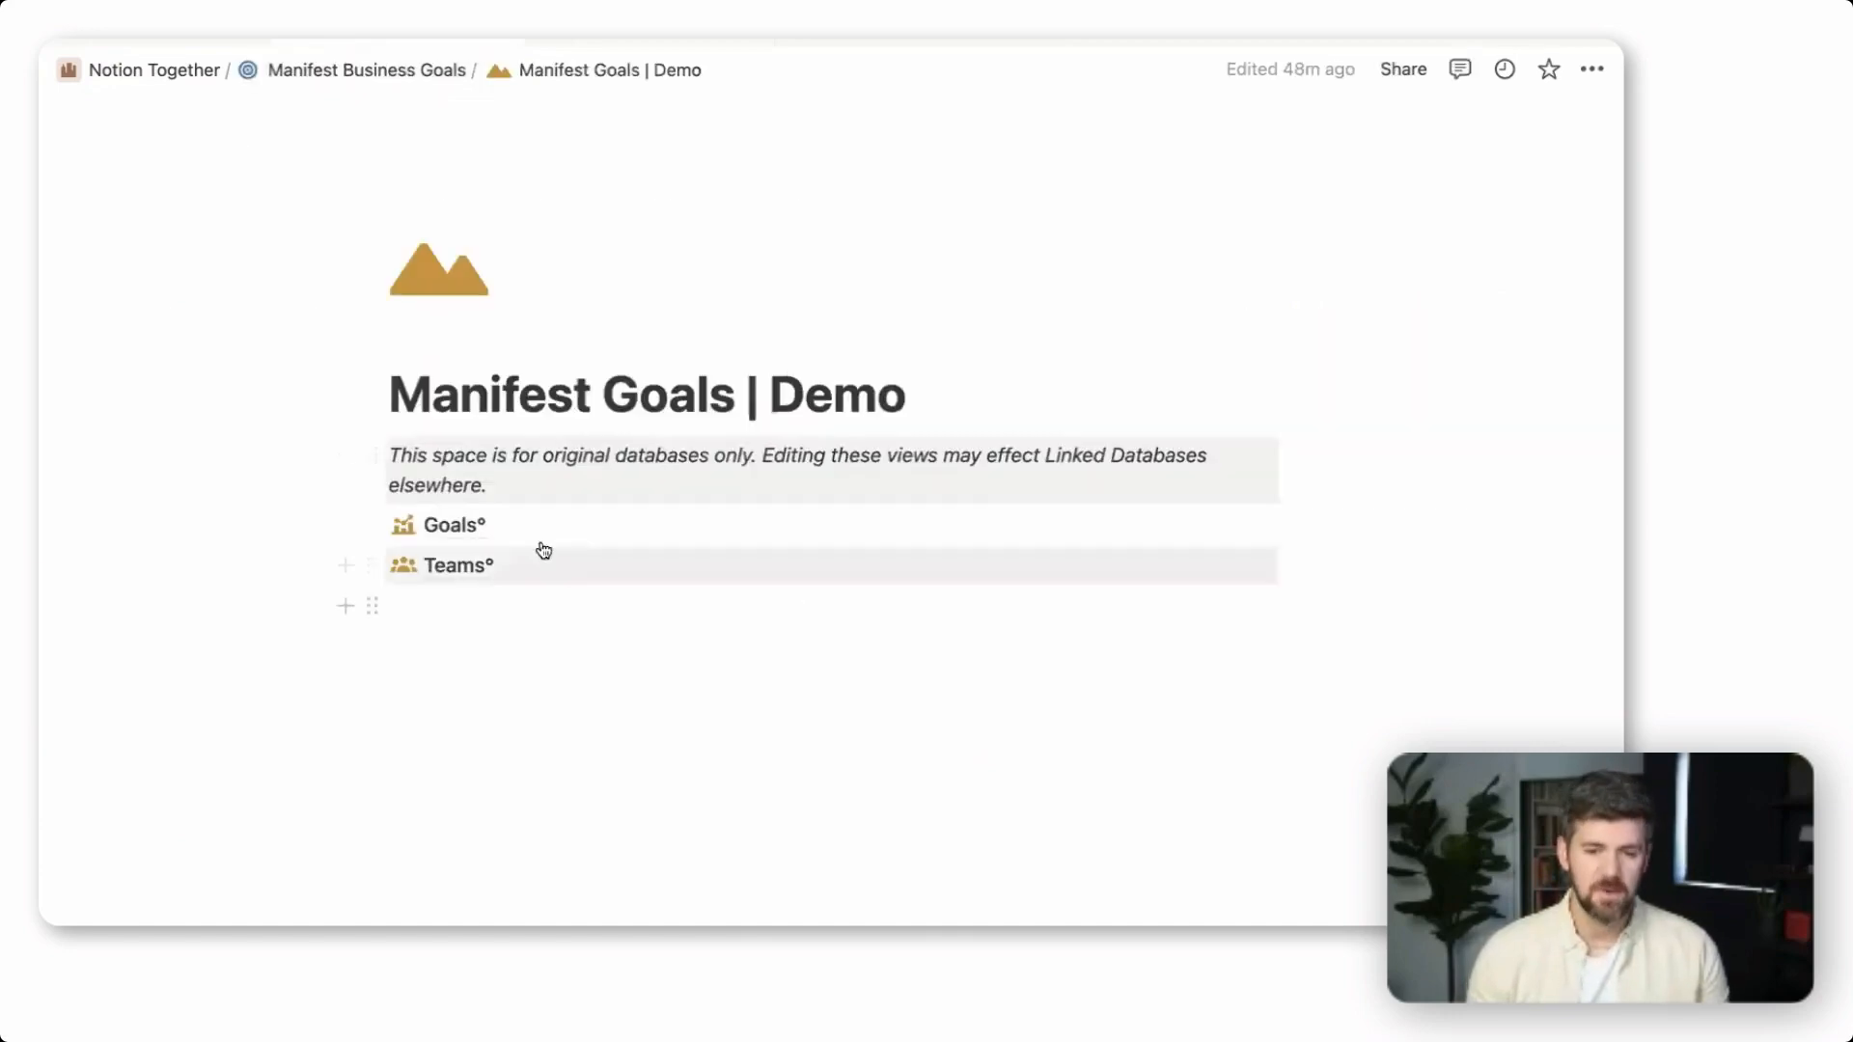
# Go back to Manifest Business Goals and open the Goals Set Up Guide inside the Manifest Goals page to look it over
pyautogui.click(403, 75)
pyautogui.scroll(-5, 1001, 679)
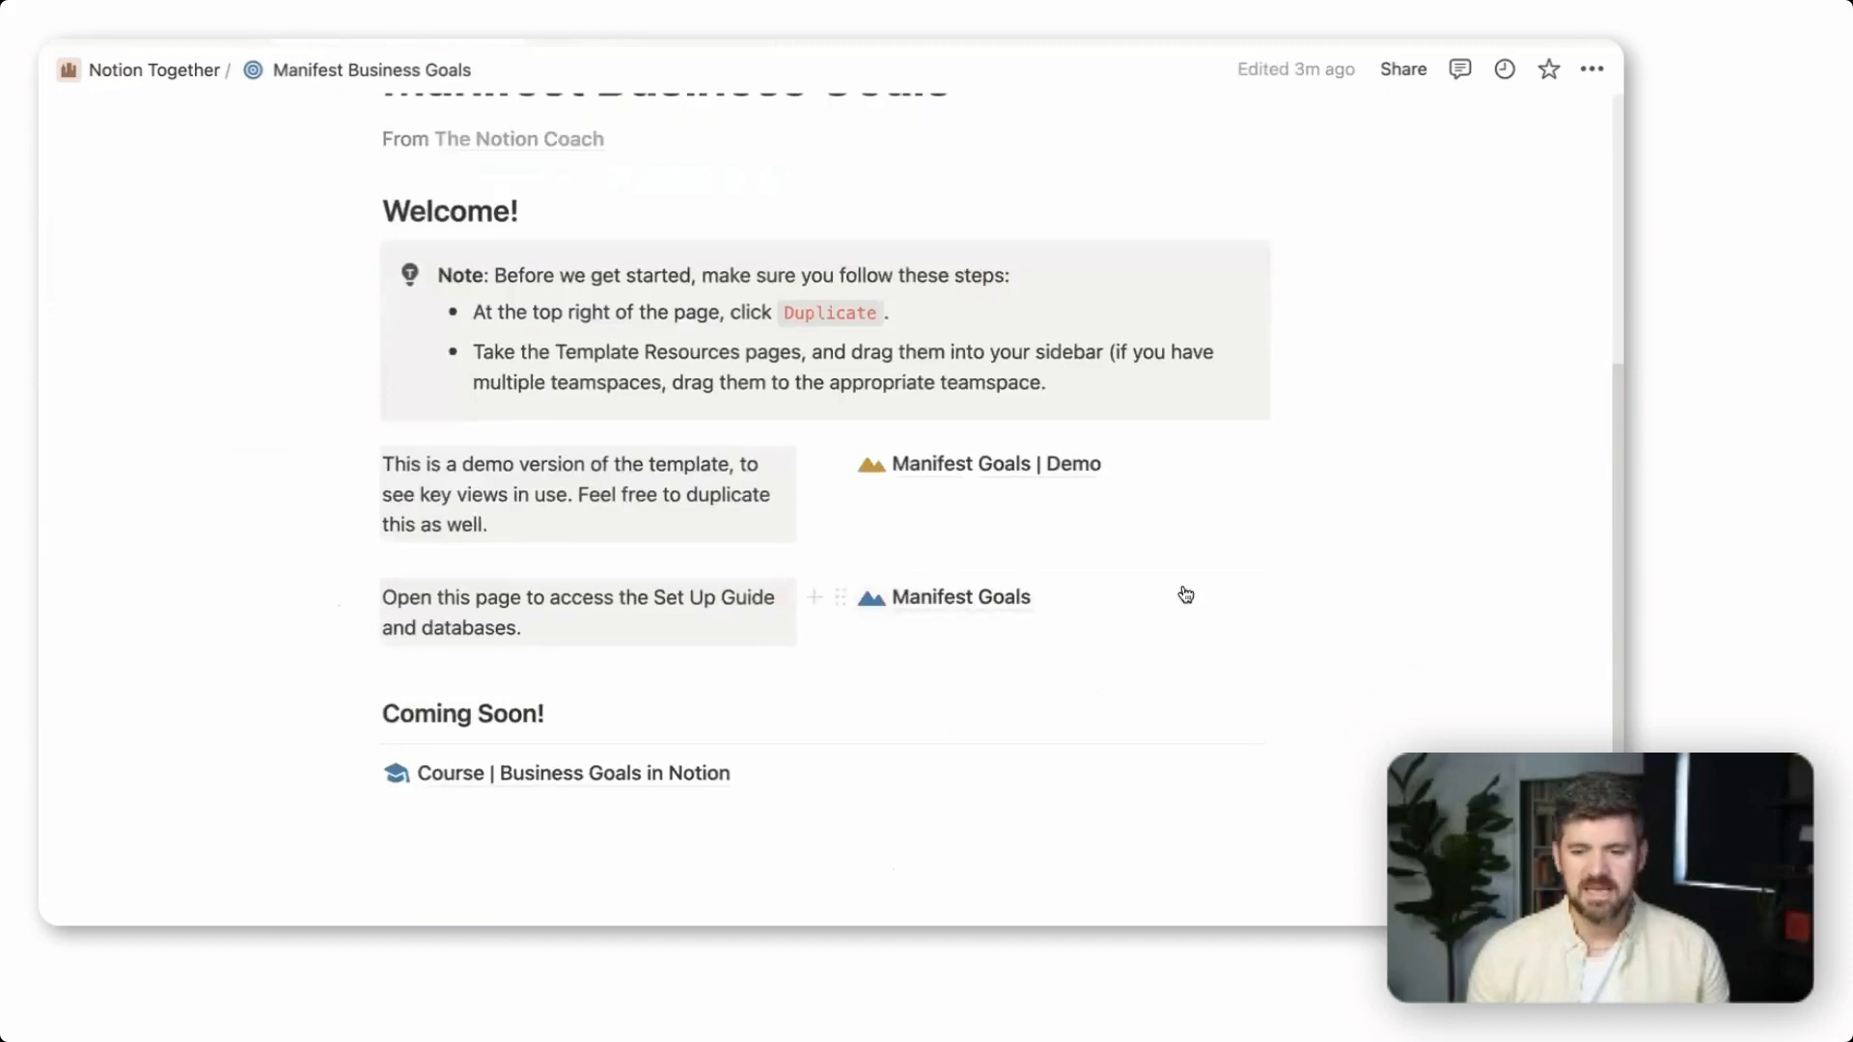
pyautogui.moveTo(1075, 587); pyautogui.dragTo(904, 554)
pyautogui.click(1258, 678)
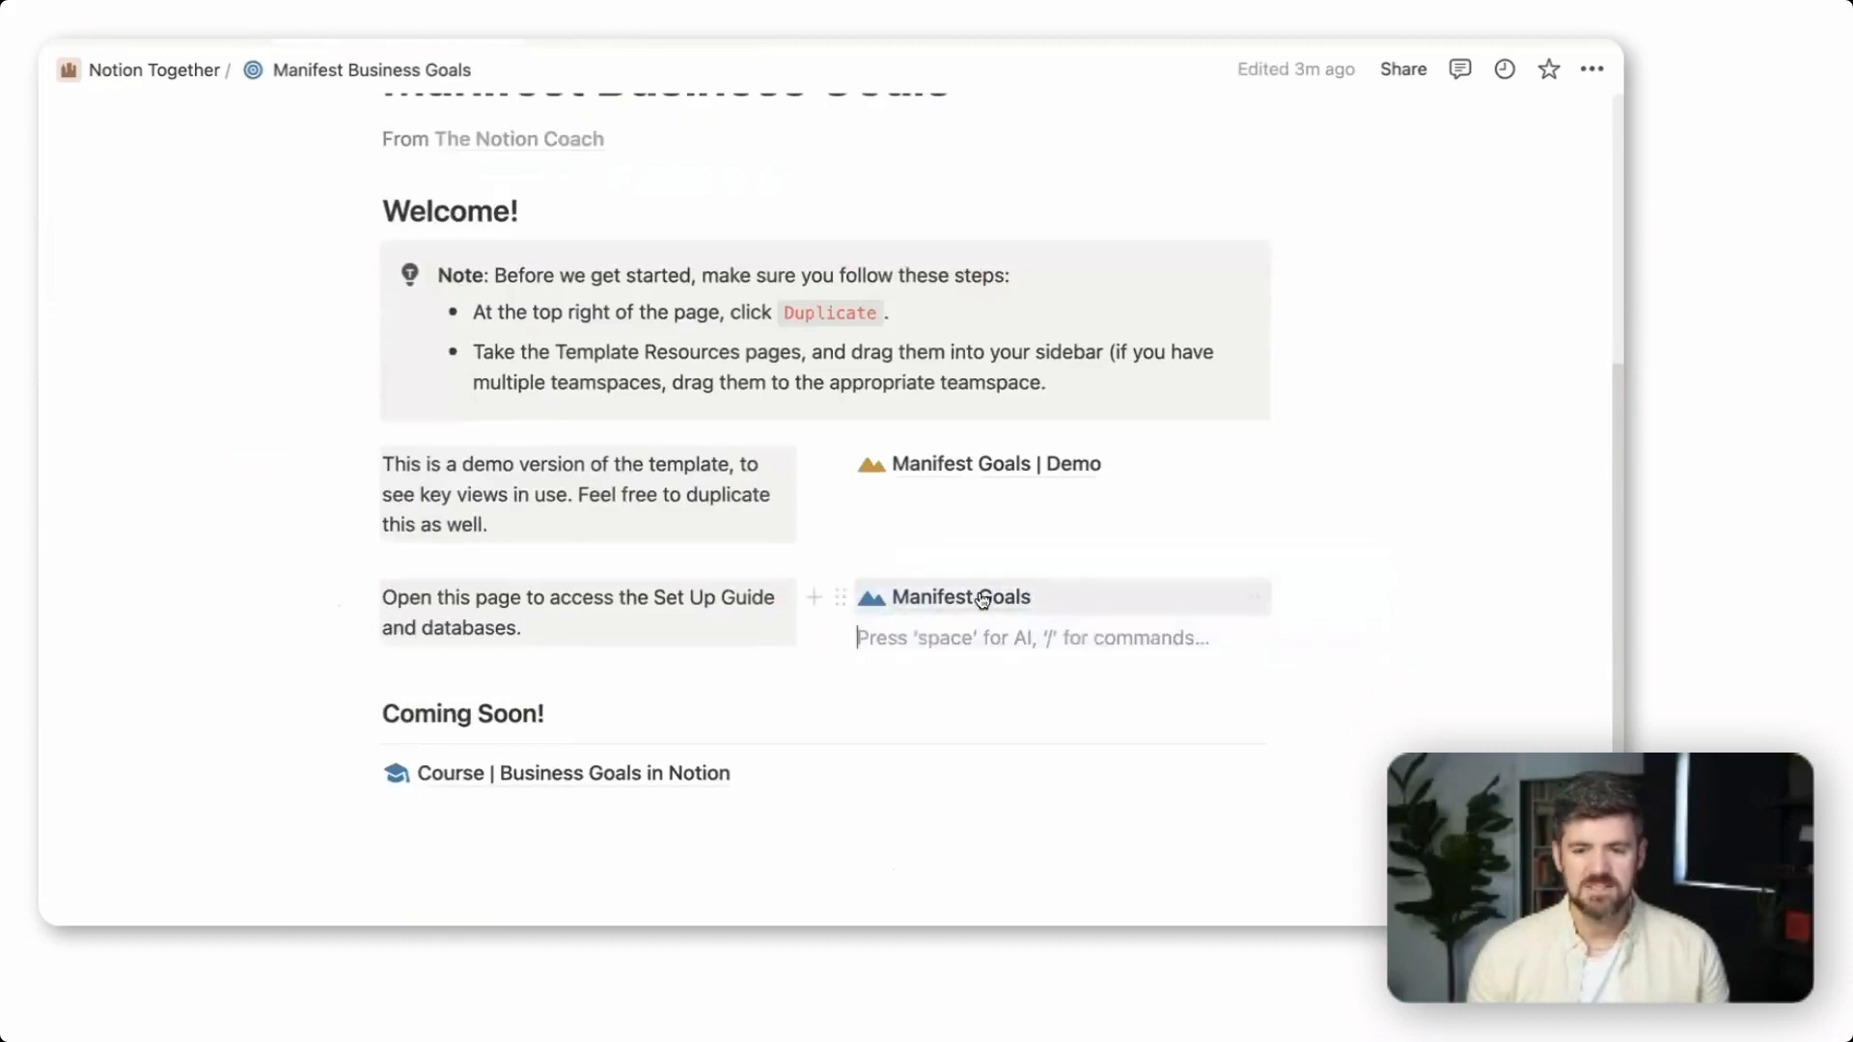
pyautogui.click(980, 600)
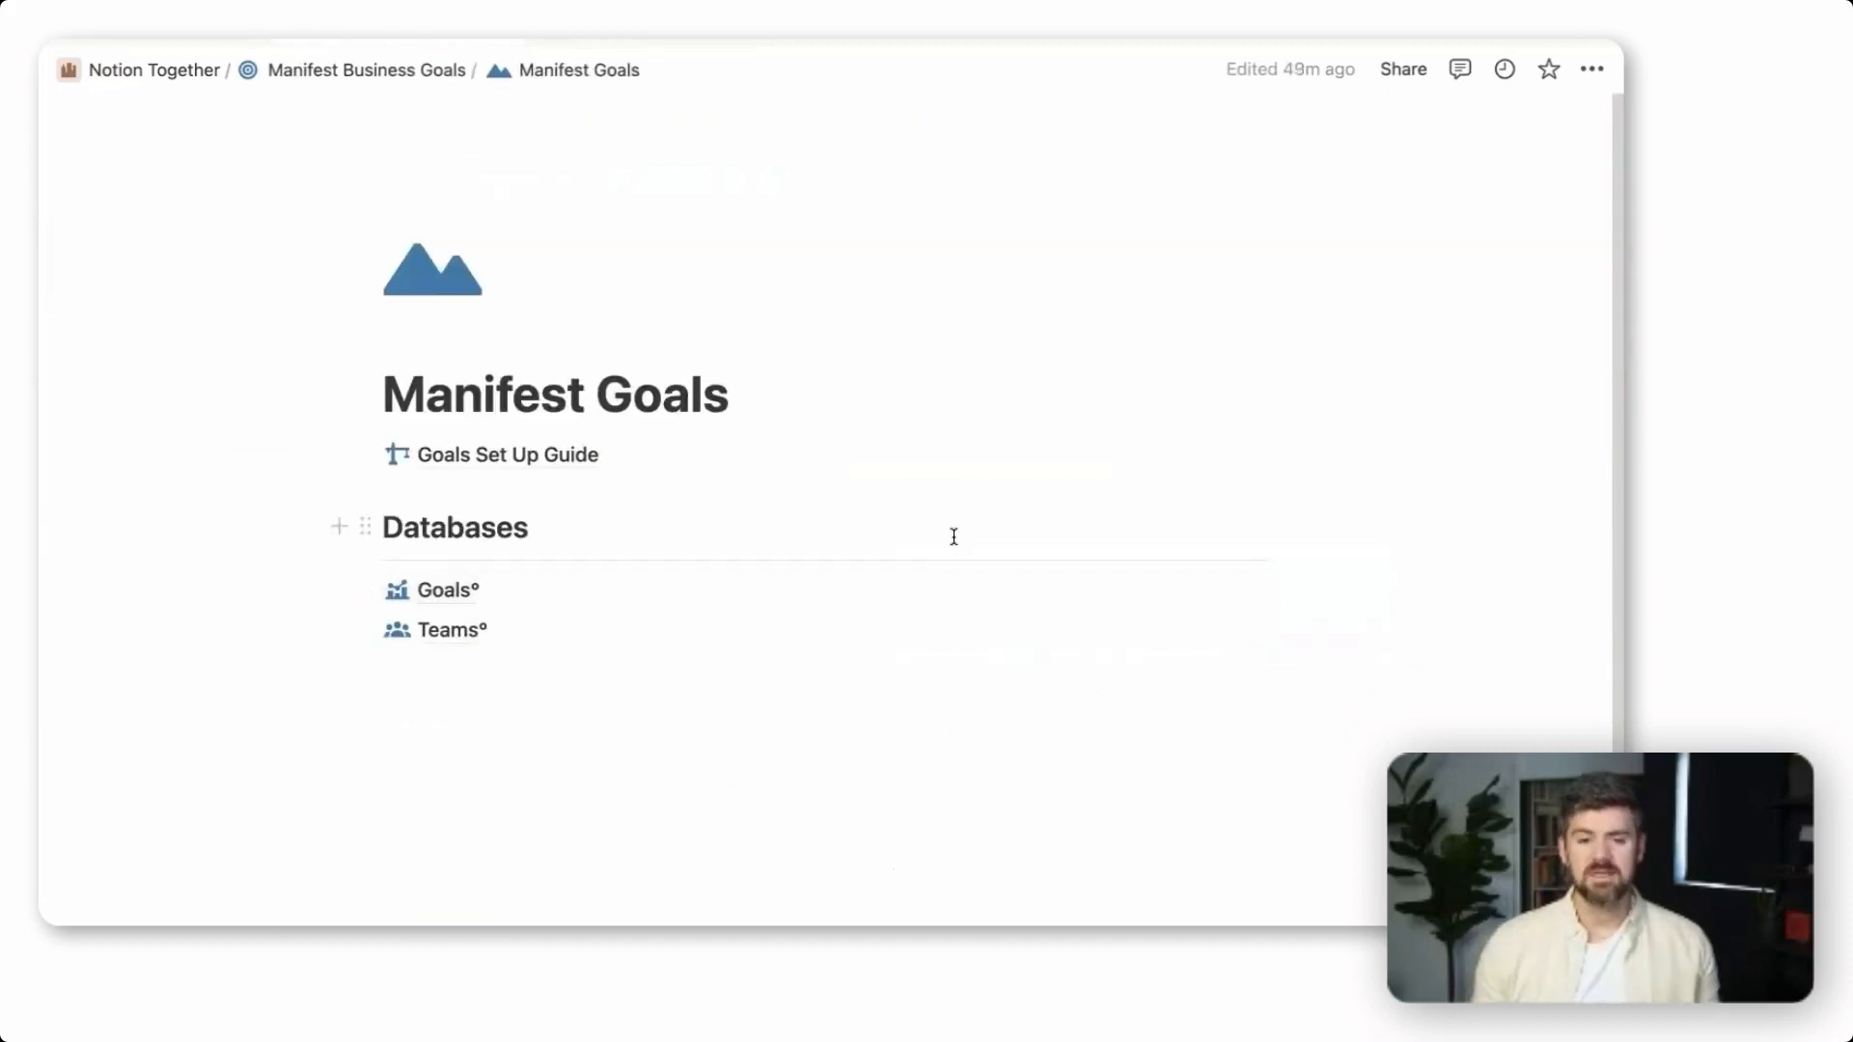
pyautogui.click(521, 457)
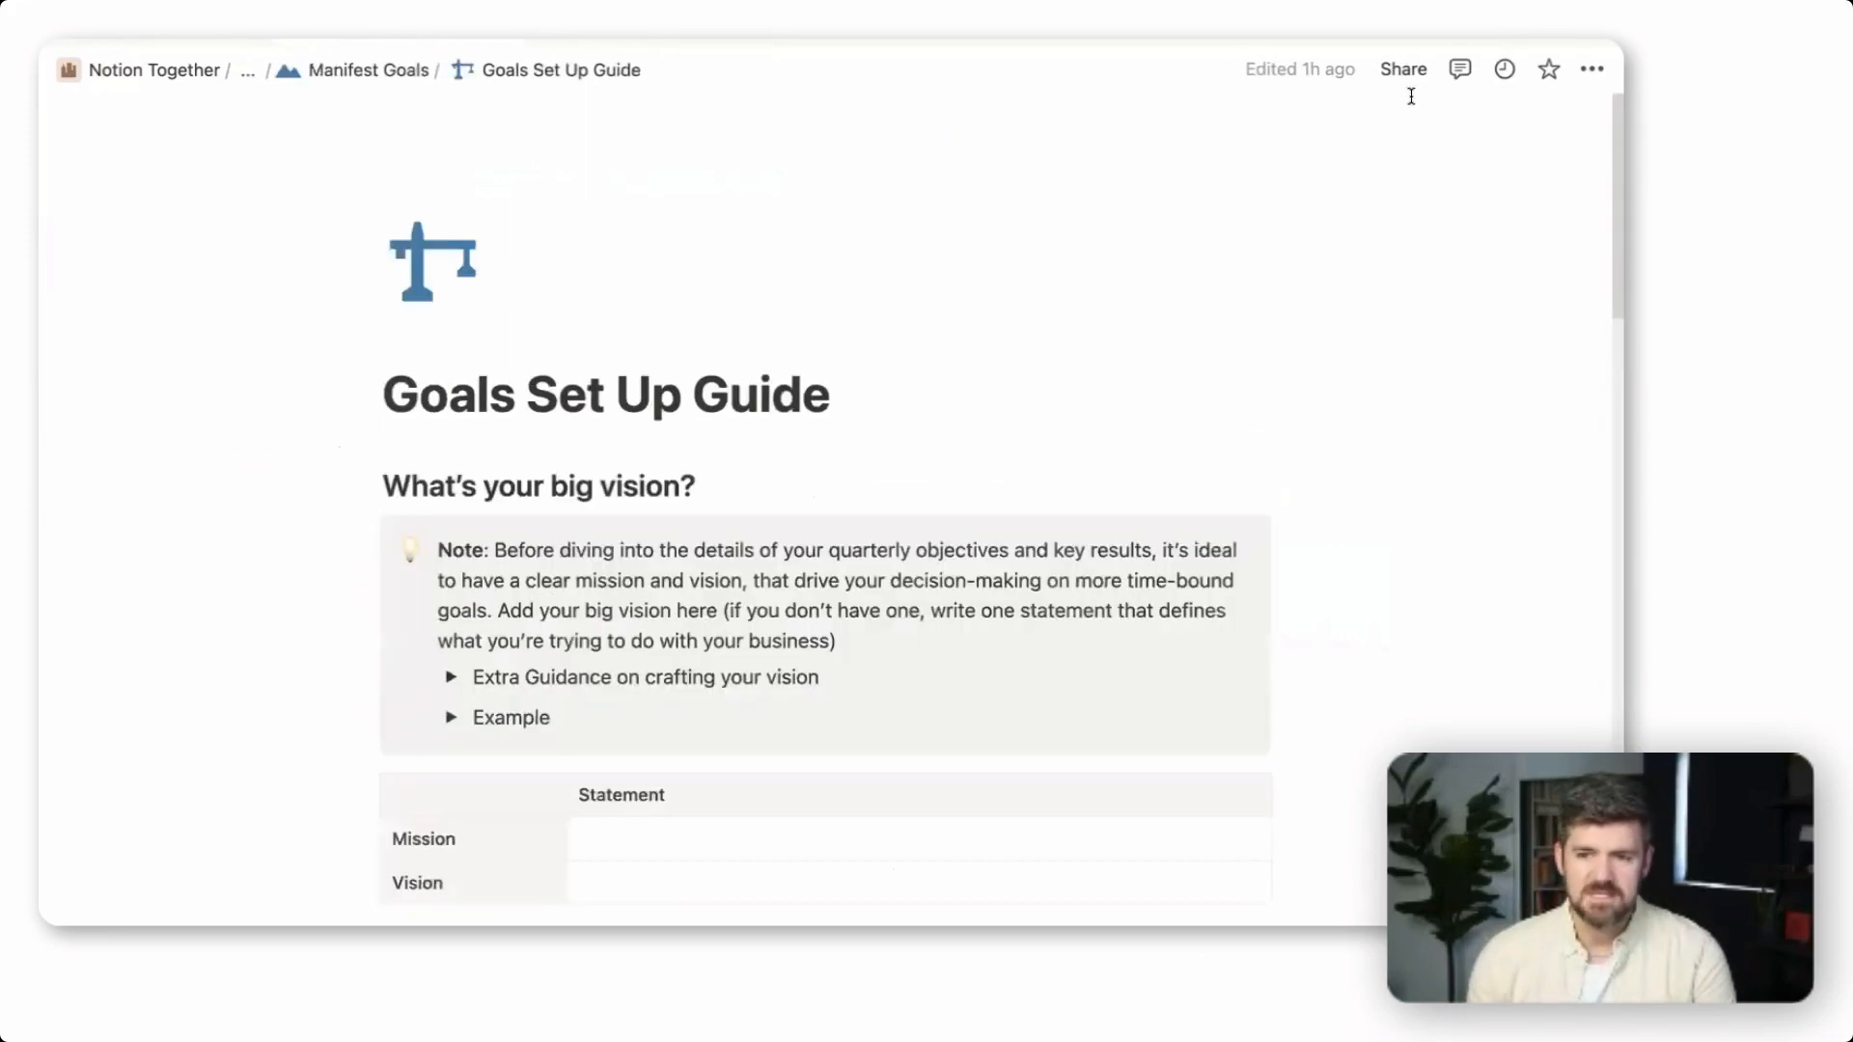
pyautogui.scroll(-1, 1472, 524)
pyautogui.scroll(1, 1472, 524)
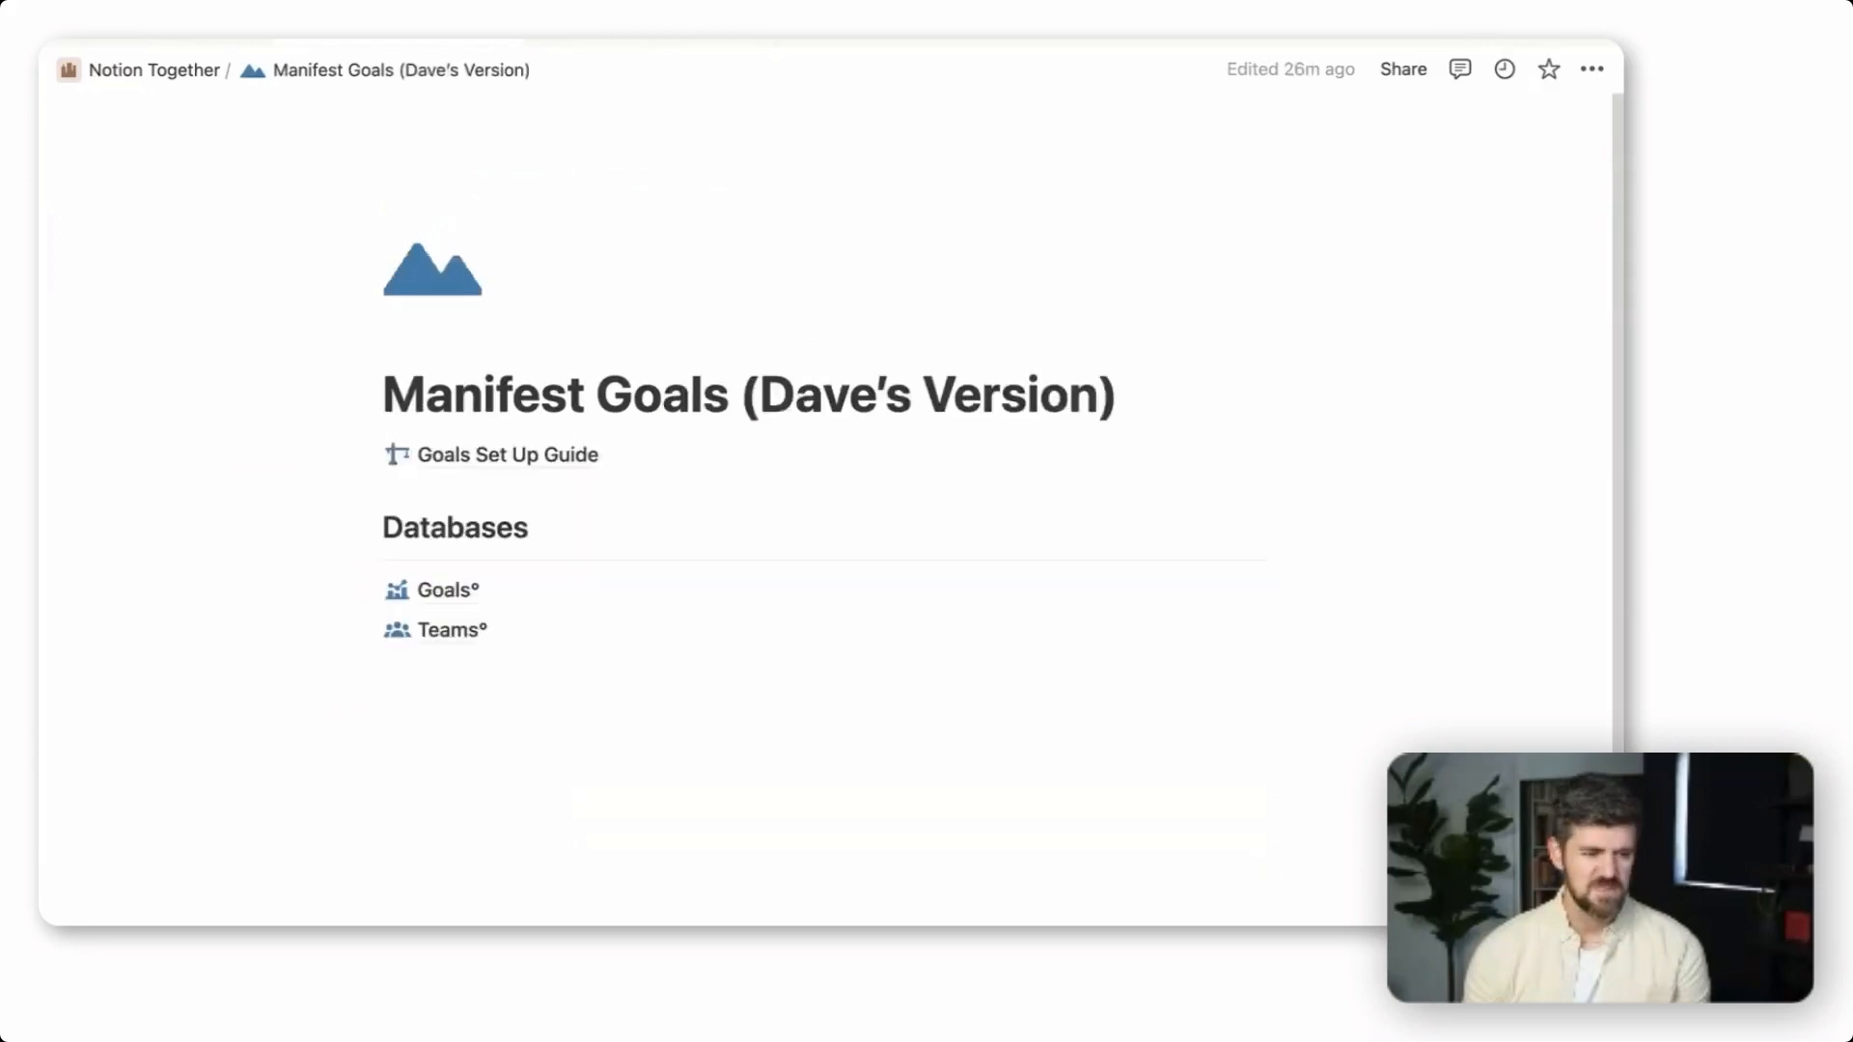
# Open the Goals Set Up Guide in the personalised copy of Manifest Goals and review its "What's your big vision?" section
pyautogui.click(516, 462)
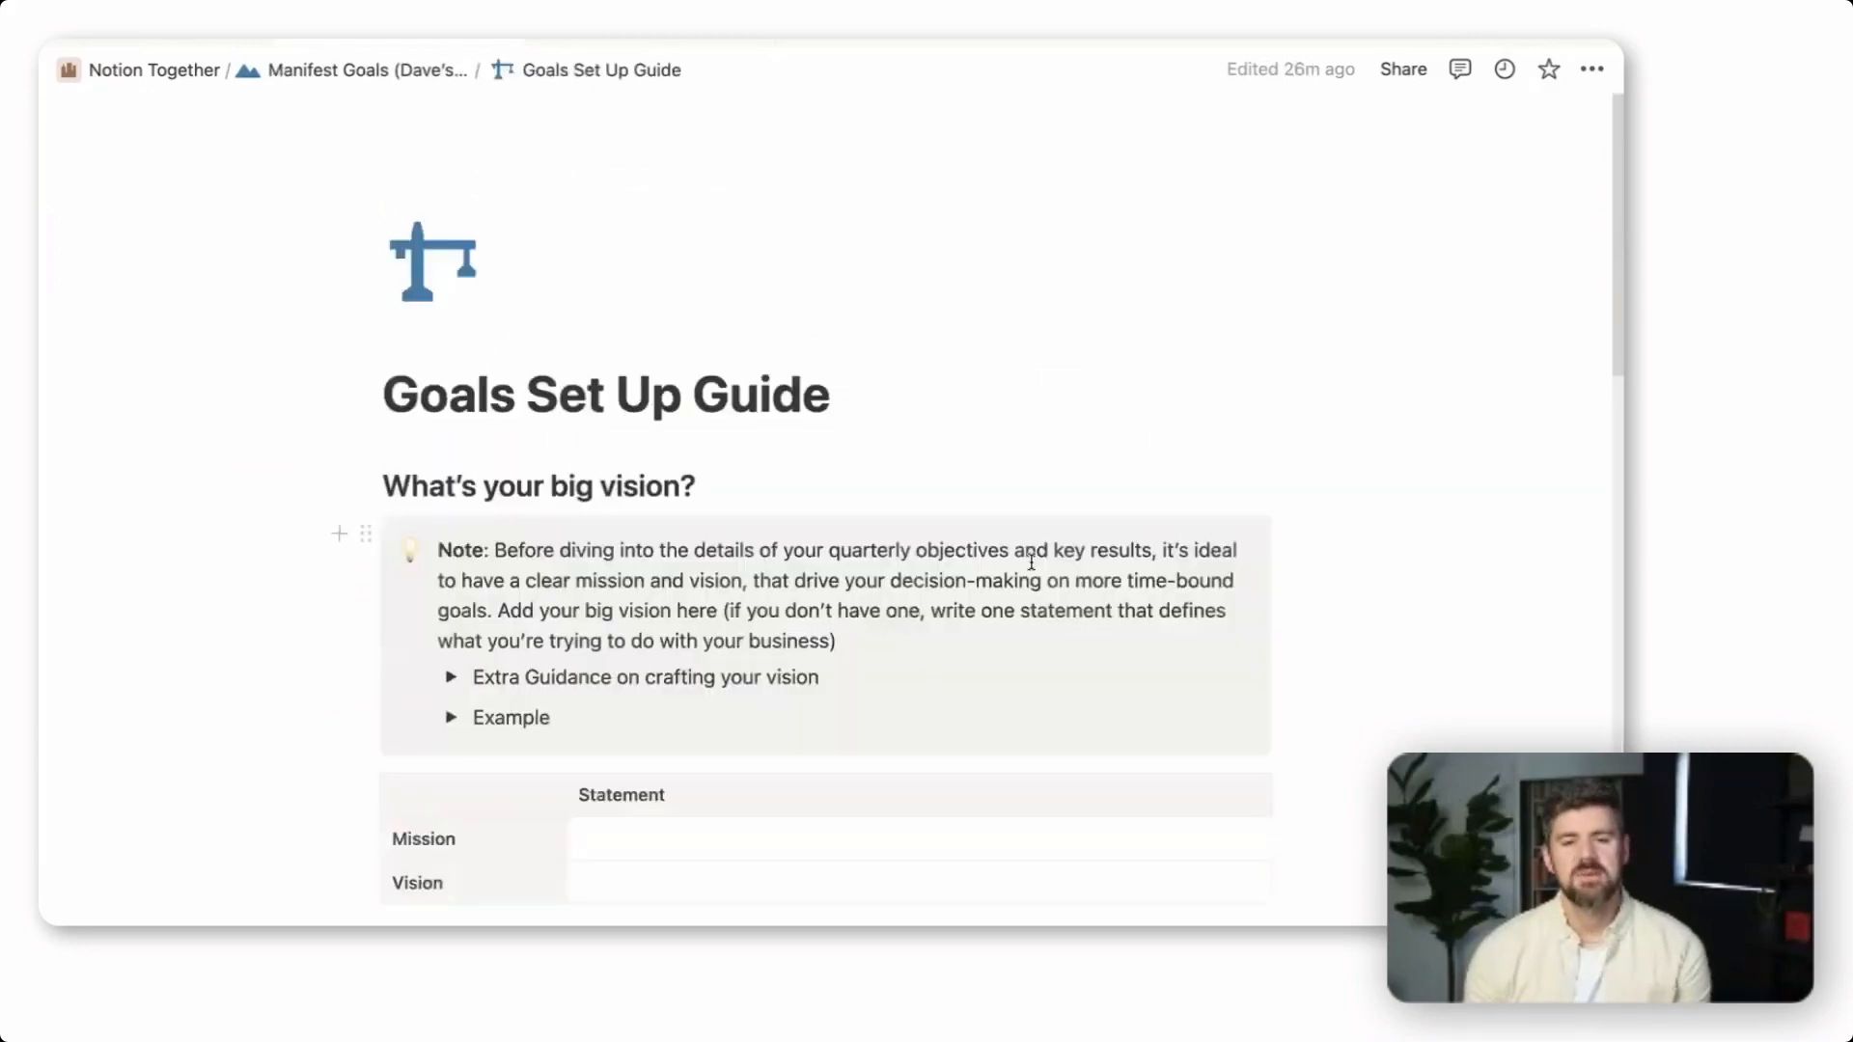
pyautogui.scroll(-3, 1026, 562)
pyautogui.scroll(2, 1029, 564)
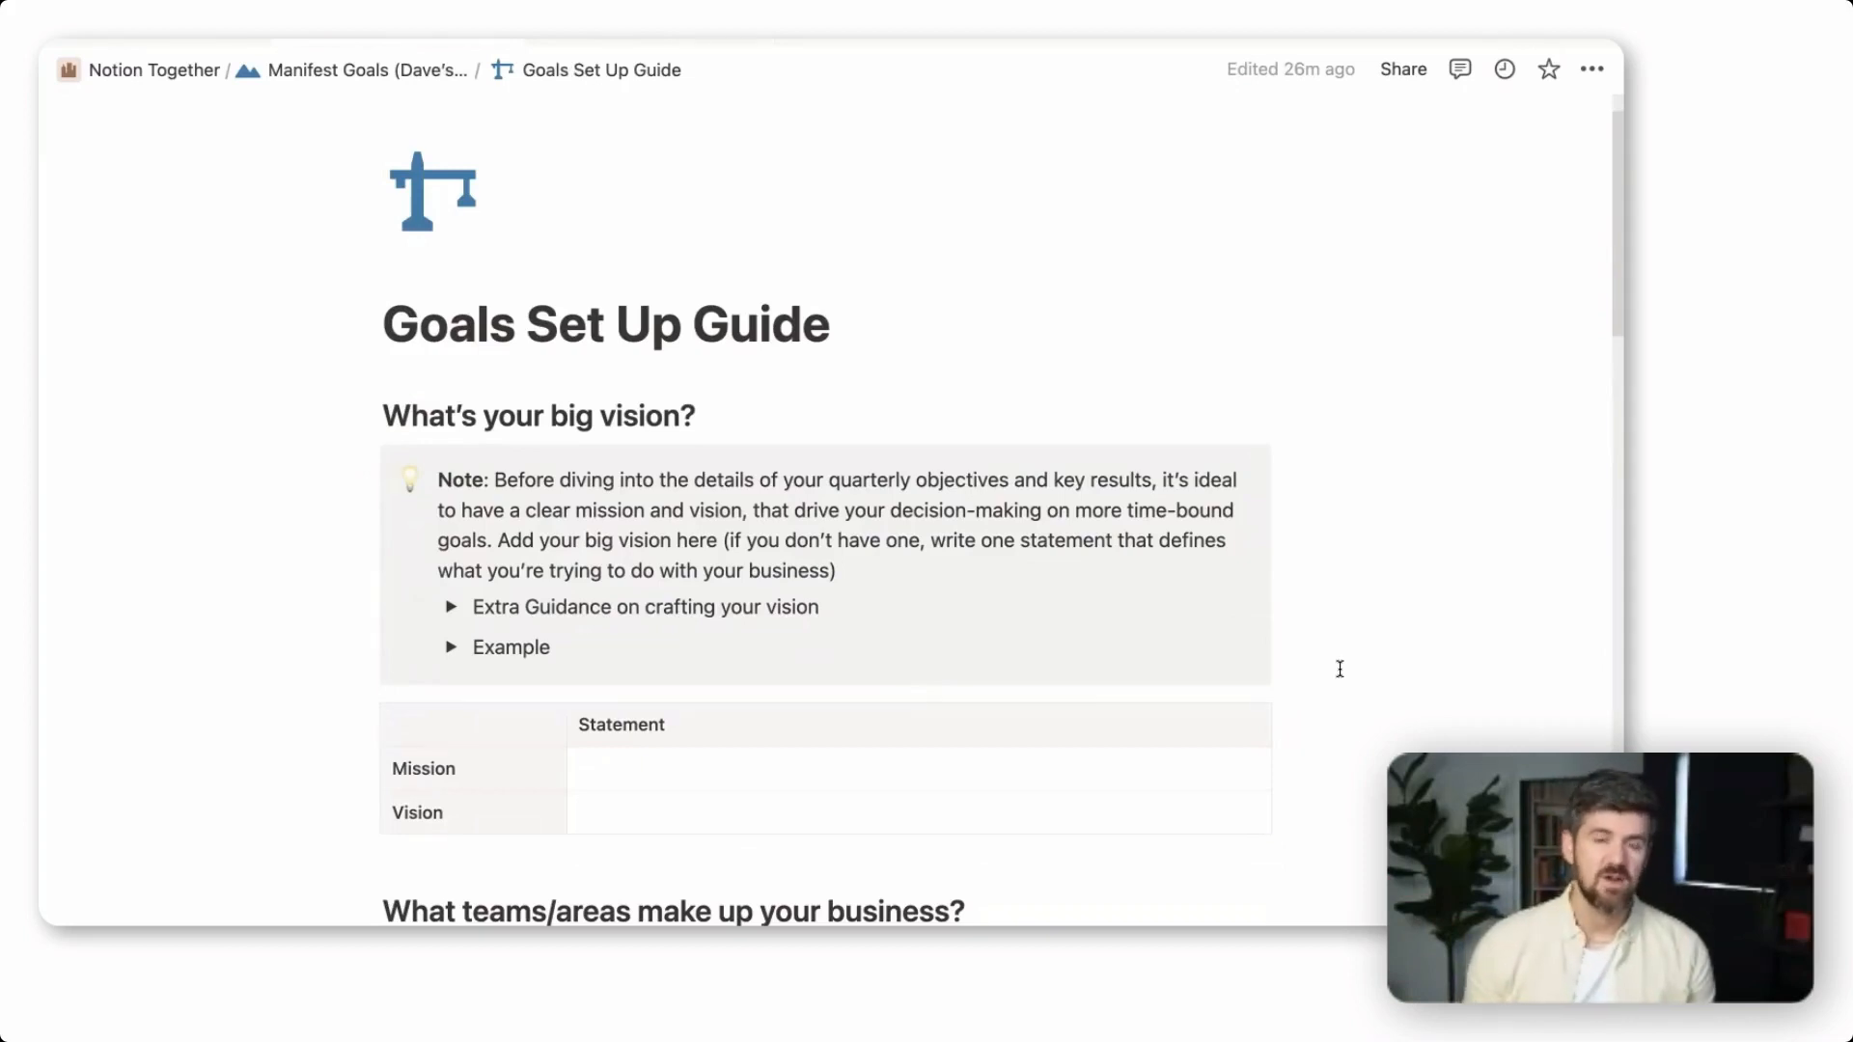
pyautogui.scroll(-4, 856, 783)
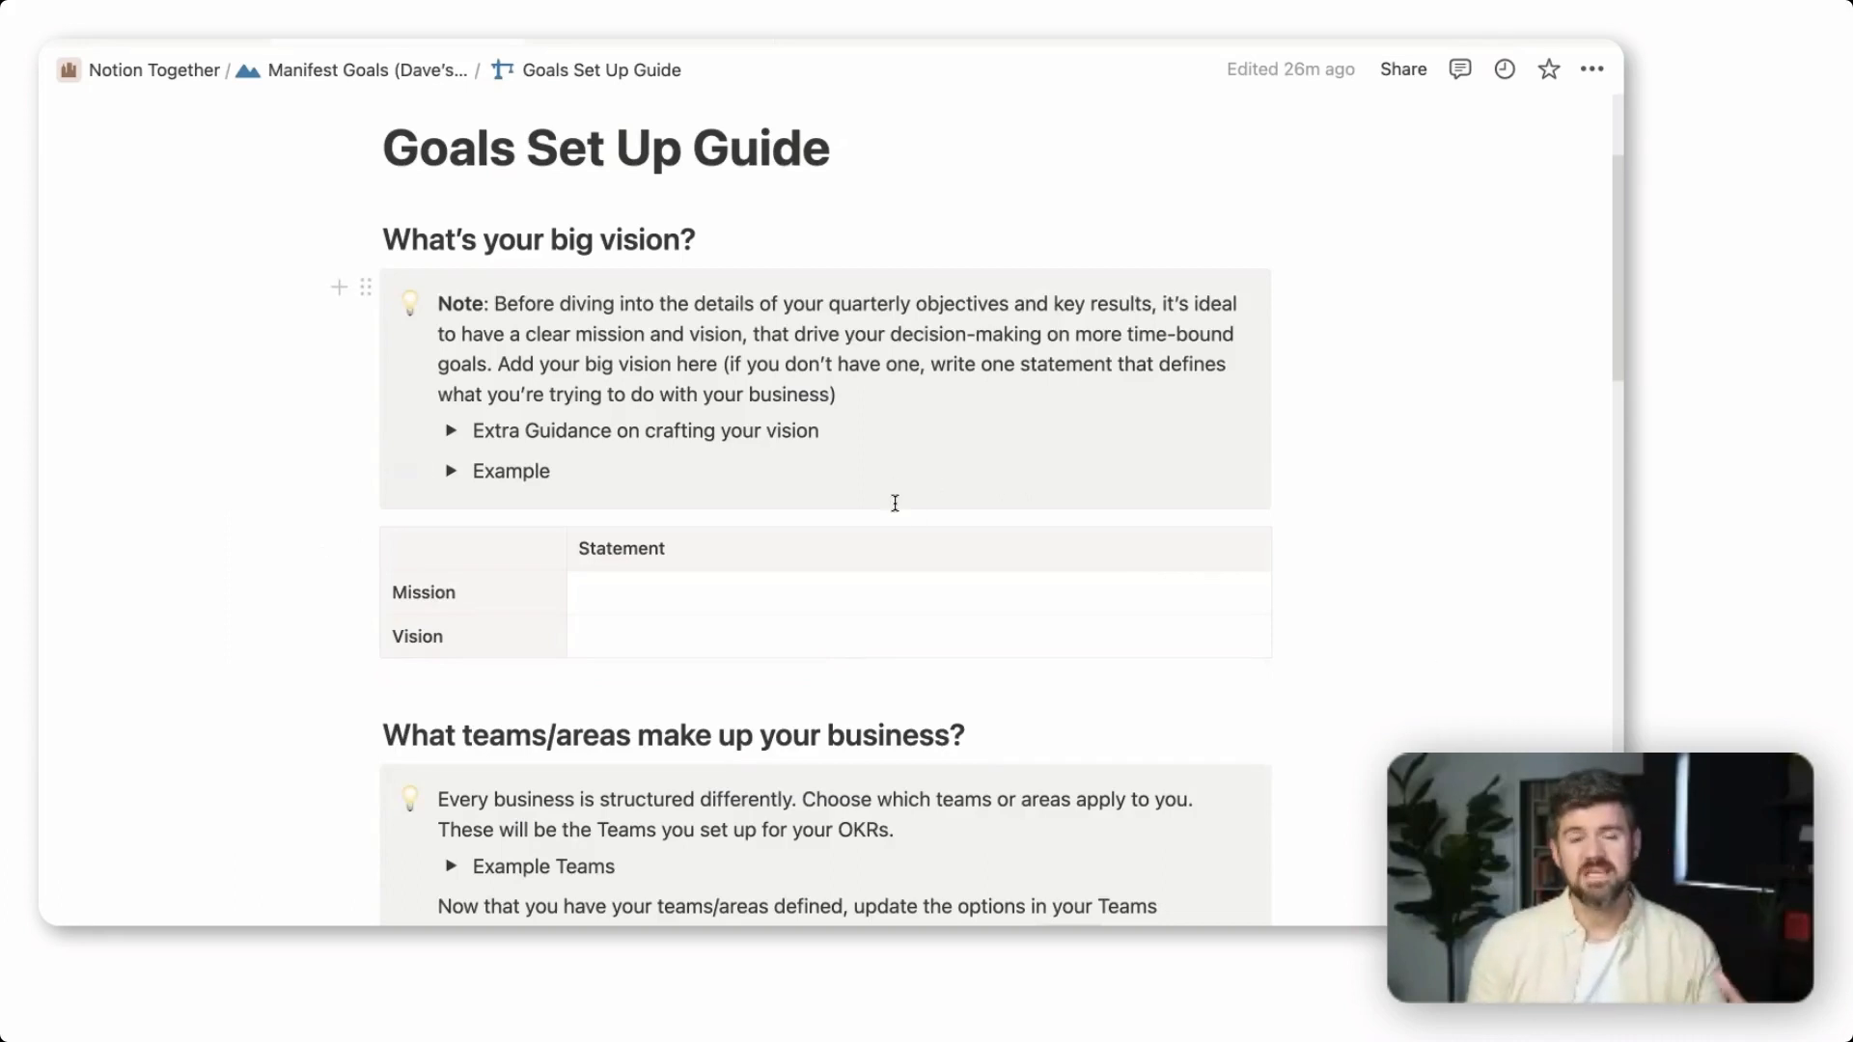
# Expand "Extra Guidance on crafting your vision", read its recommendations for mission and vision statements, and collapse it again
pyautogui.click(449, 433)
pyautogui.scroll(-3, 1274, 545)
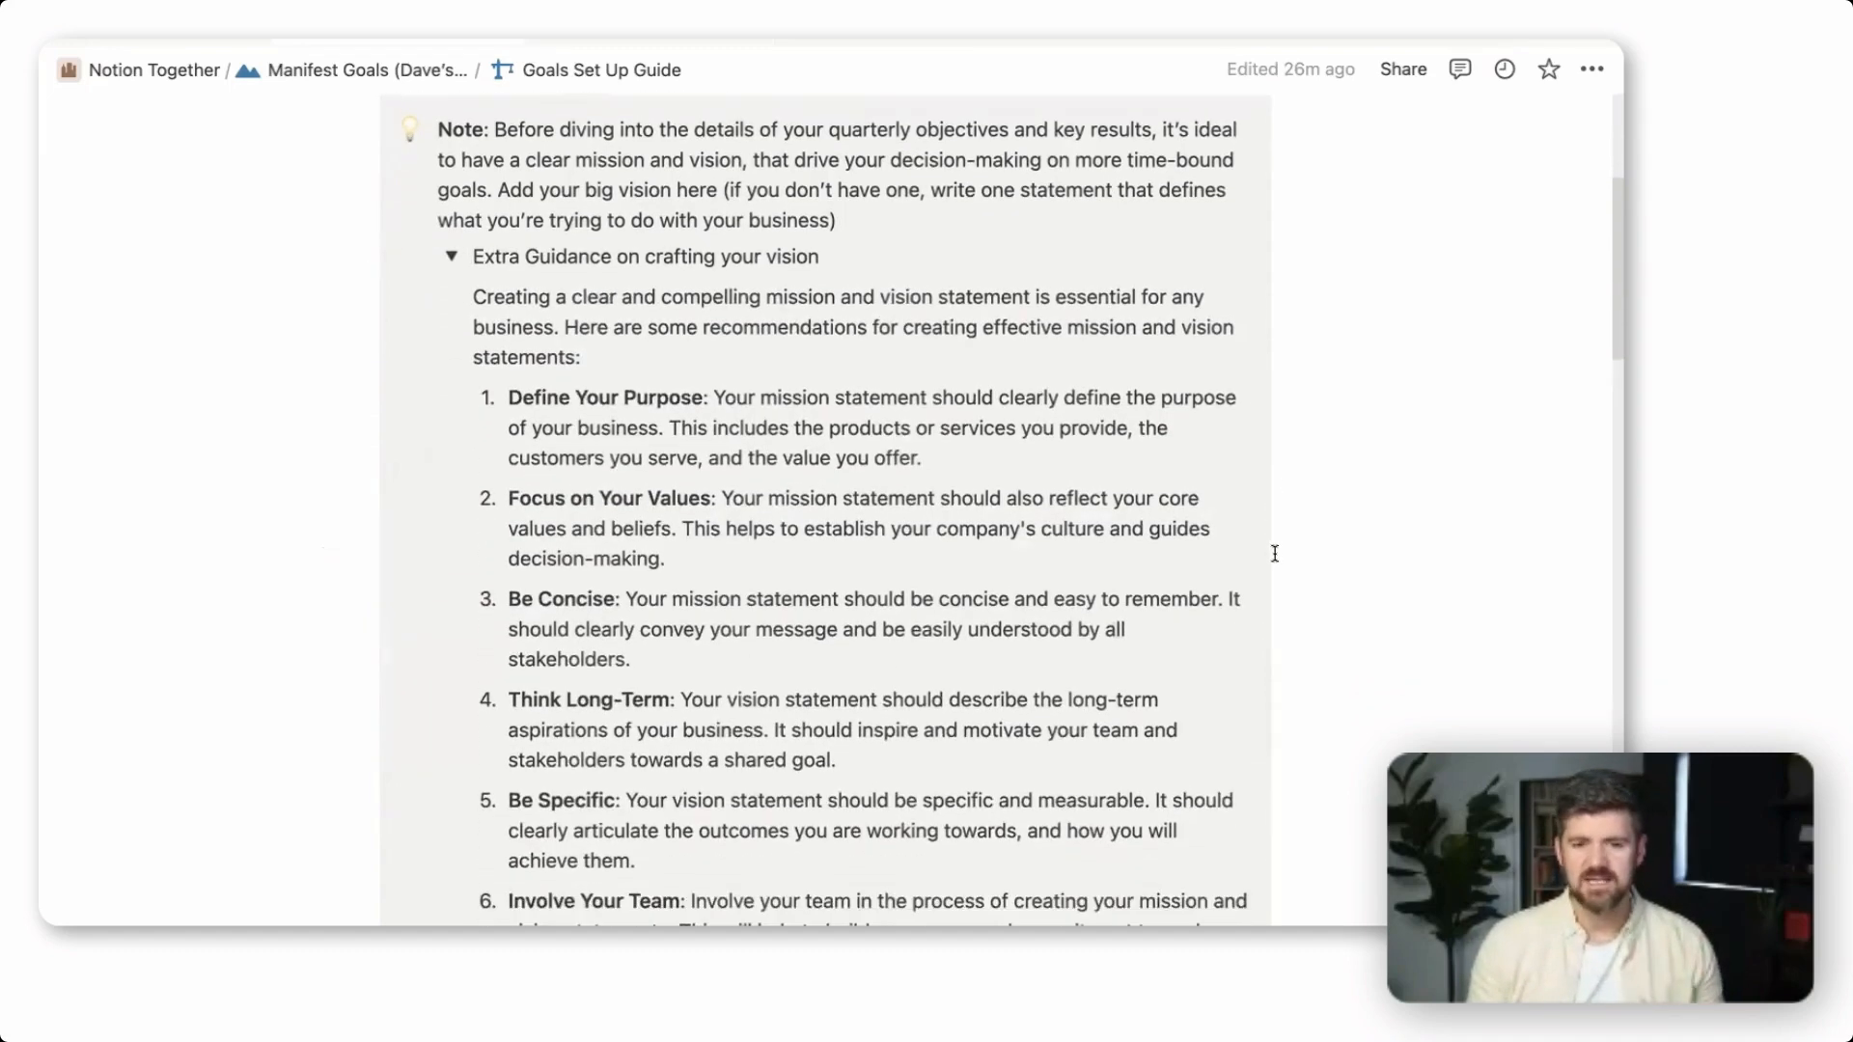
pyautogui.scroll(-3, 1274, 553)
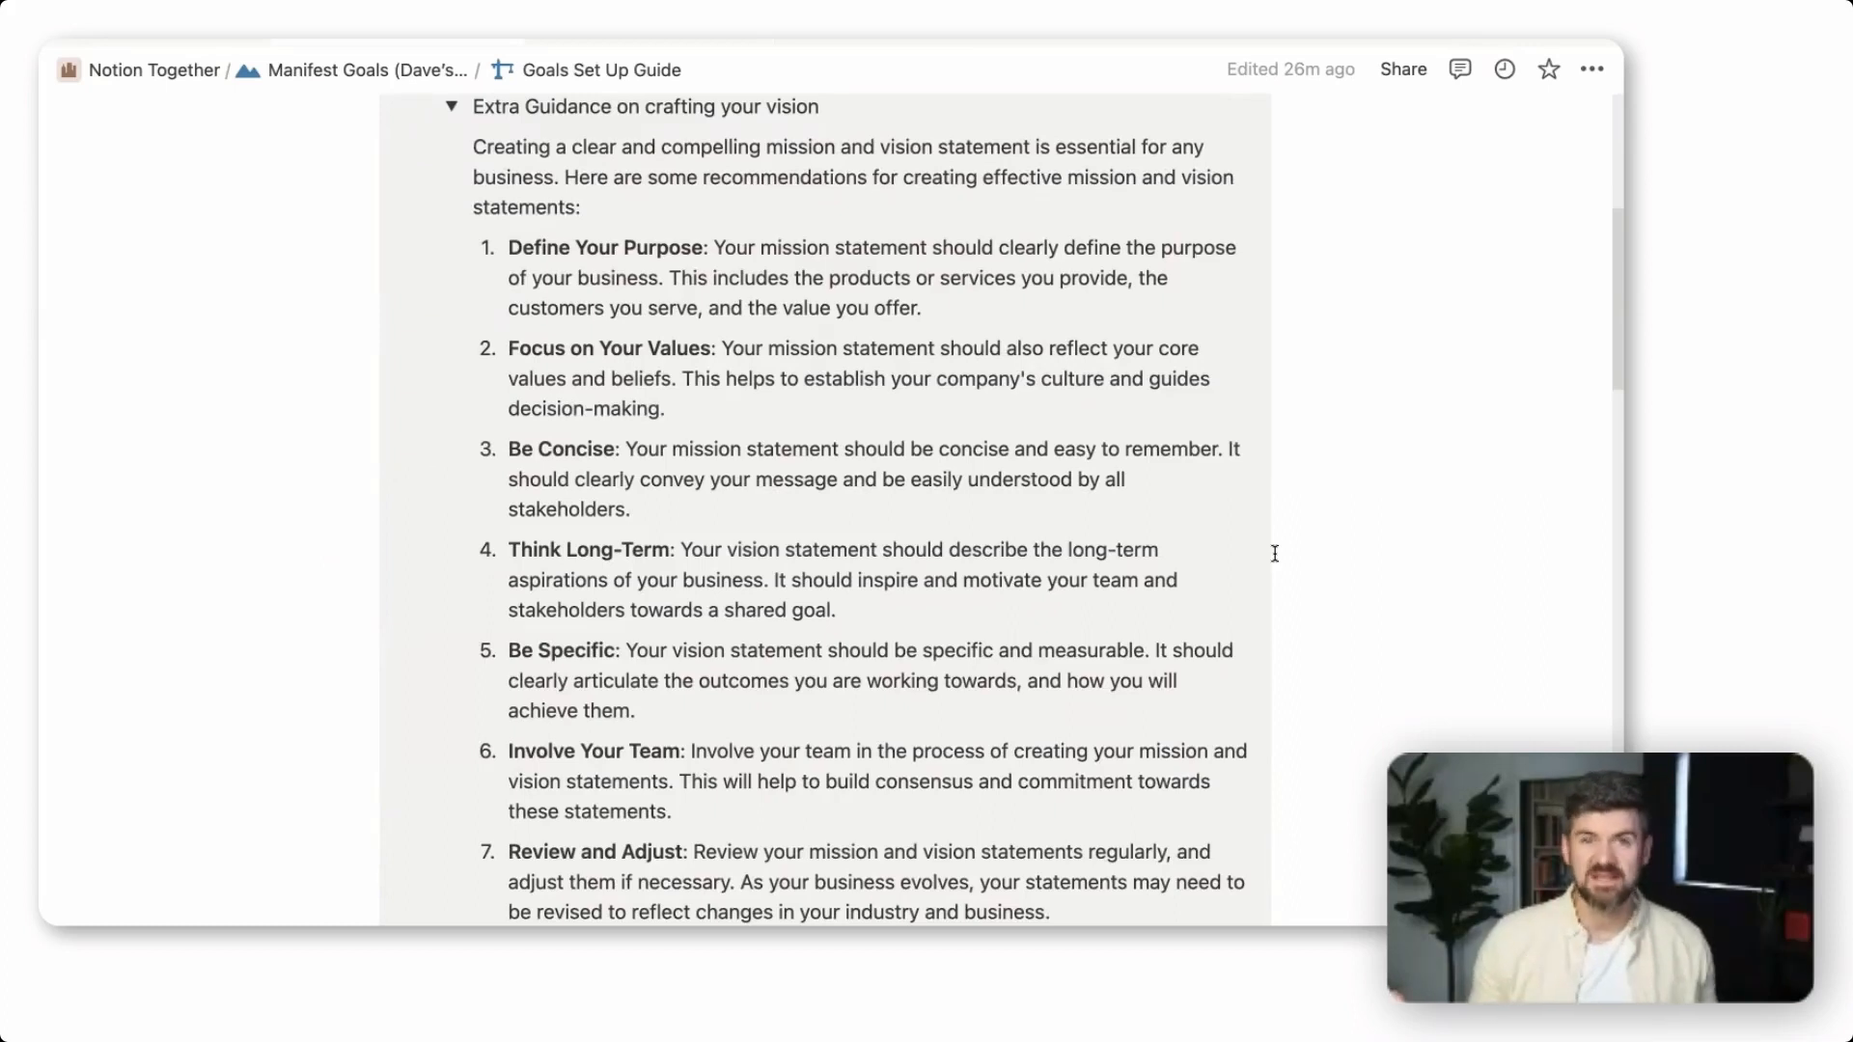
pyautogui.scroll(1, 641, 248)
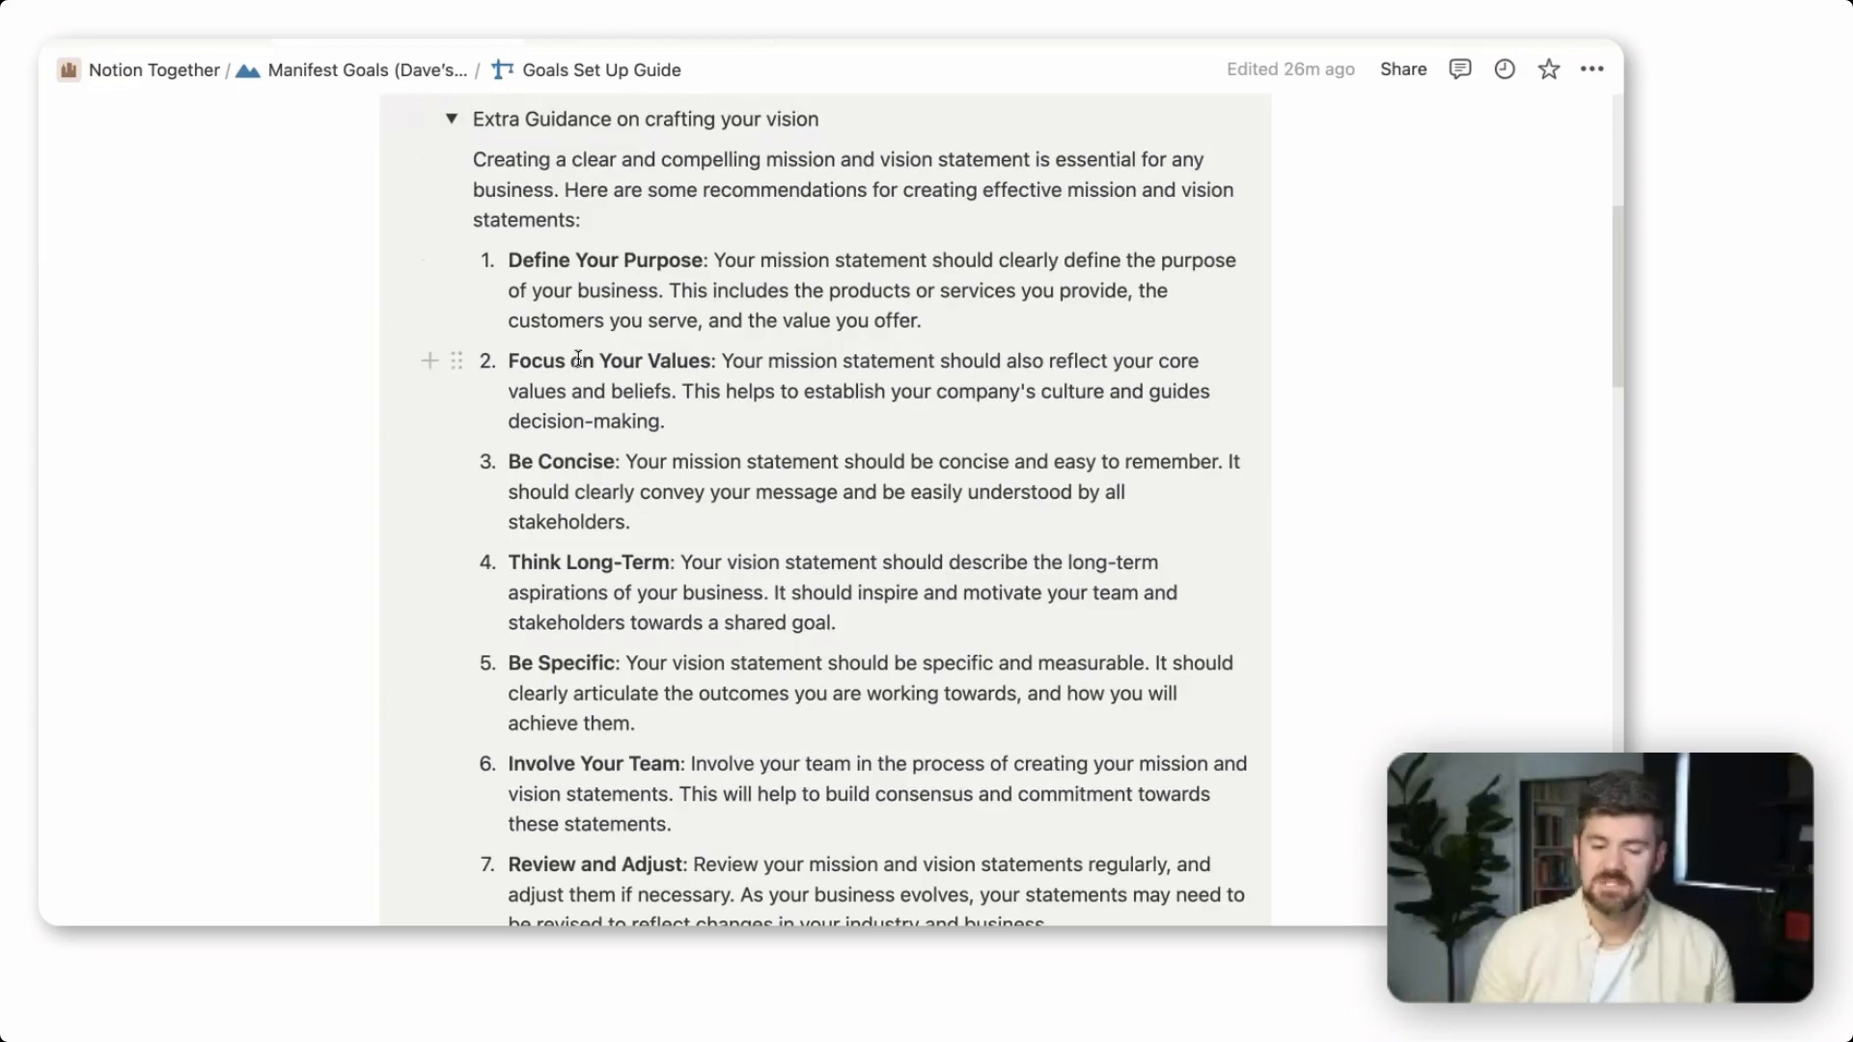
pyautogui.click(451, 118)
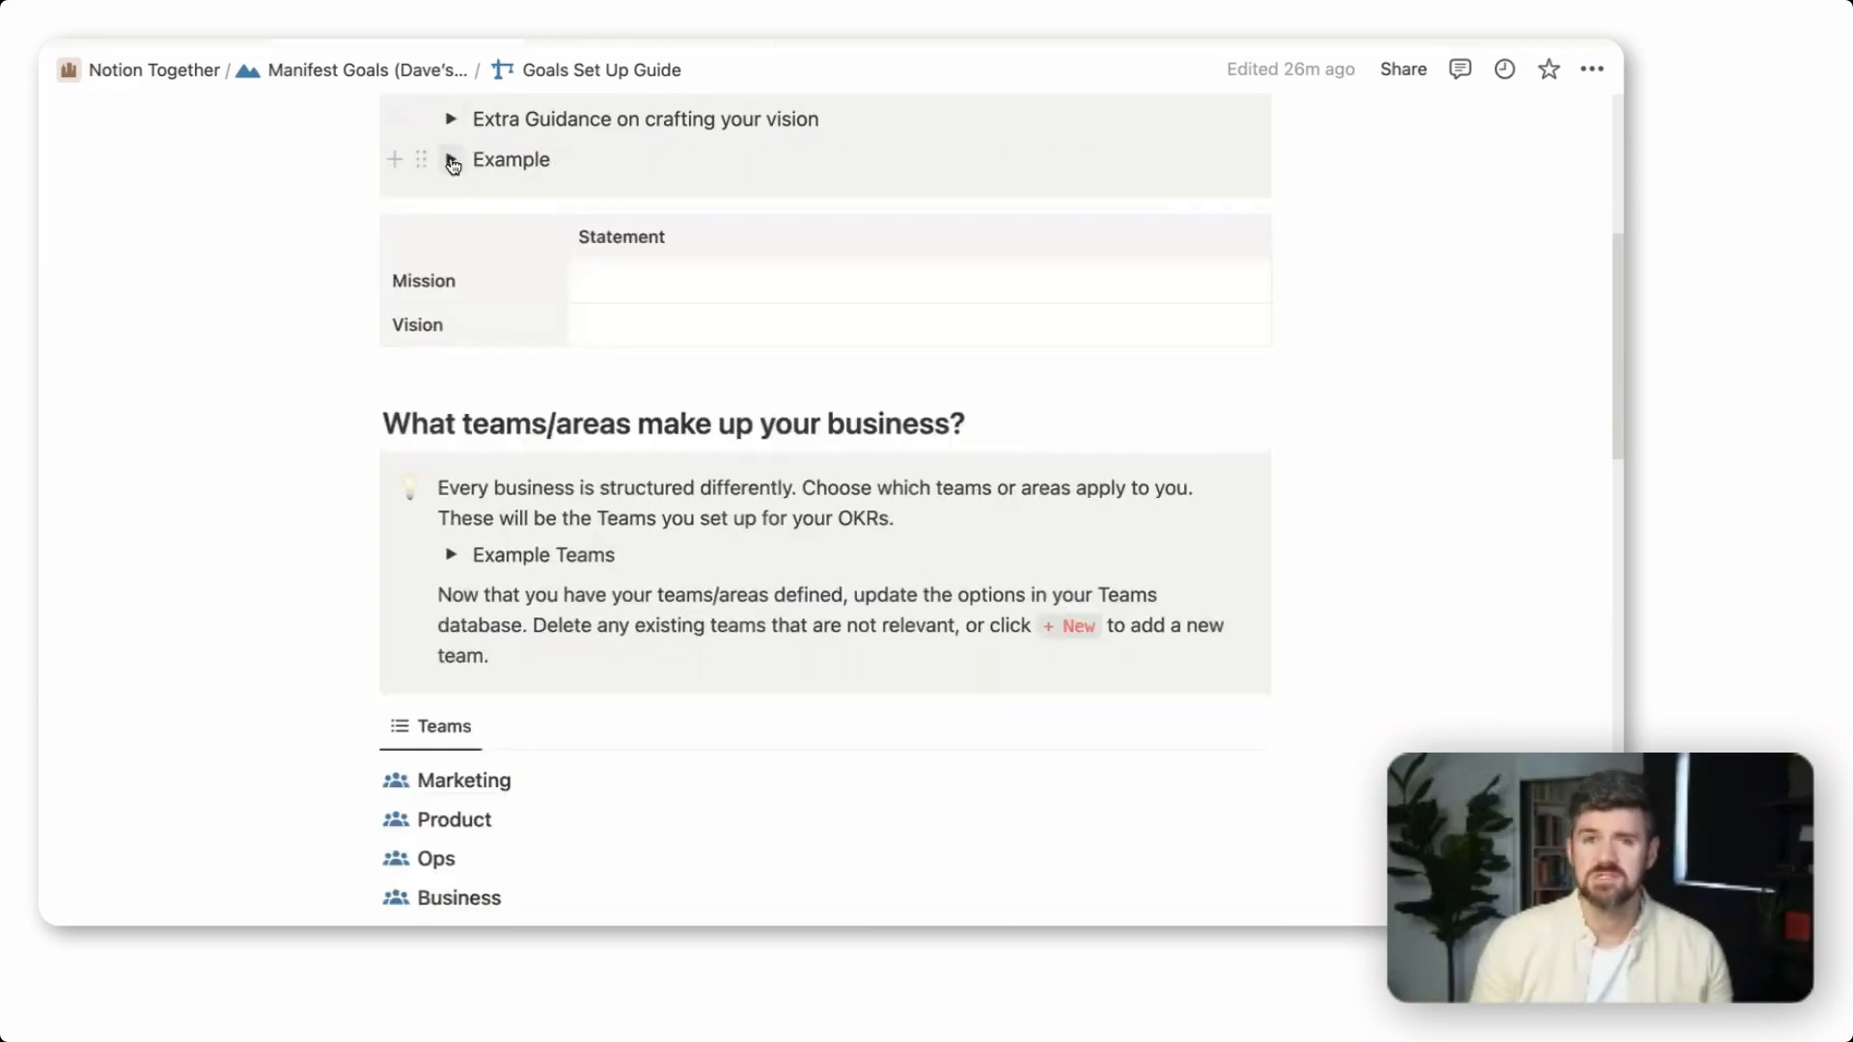
# Expand the vision section's Example and copy its mission statement paragraph into the Mission row of the Statement table
pyautogui.click(452, 161)
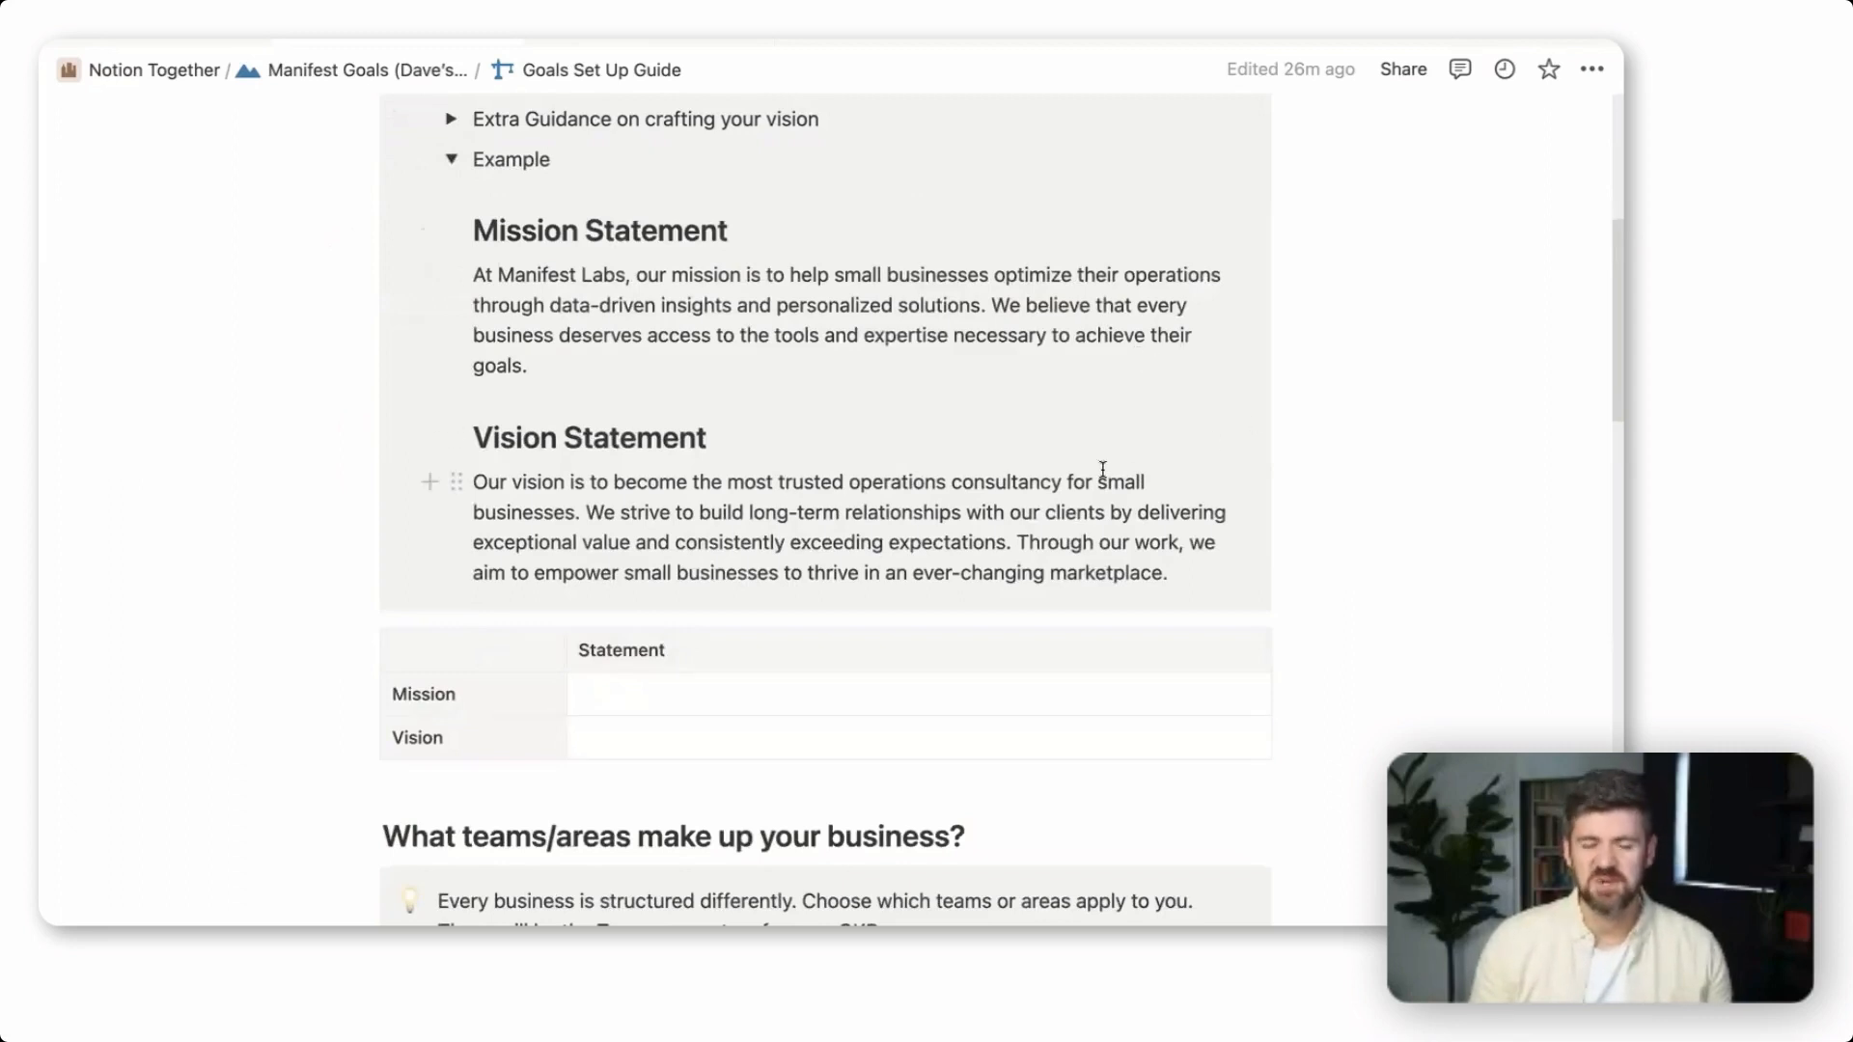
pyautogui.tripleClick(600, 335)
pyautogui.press('super+c')
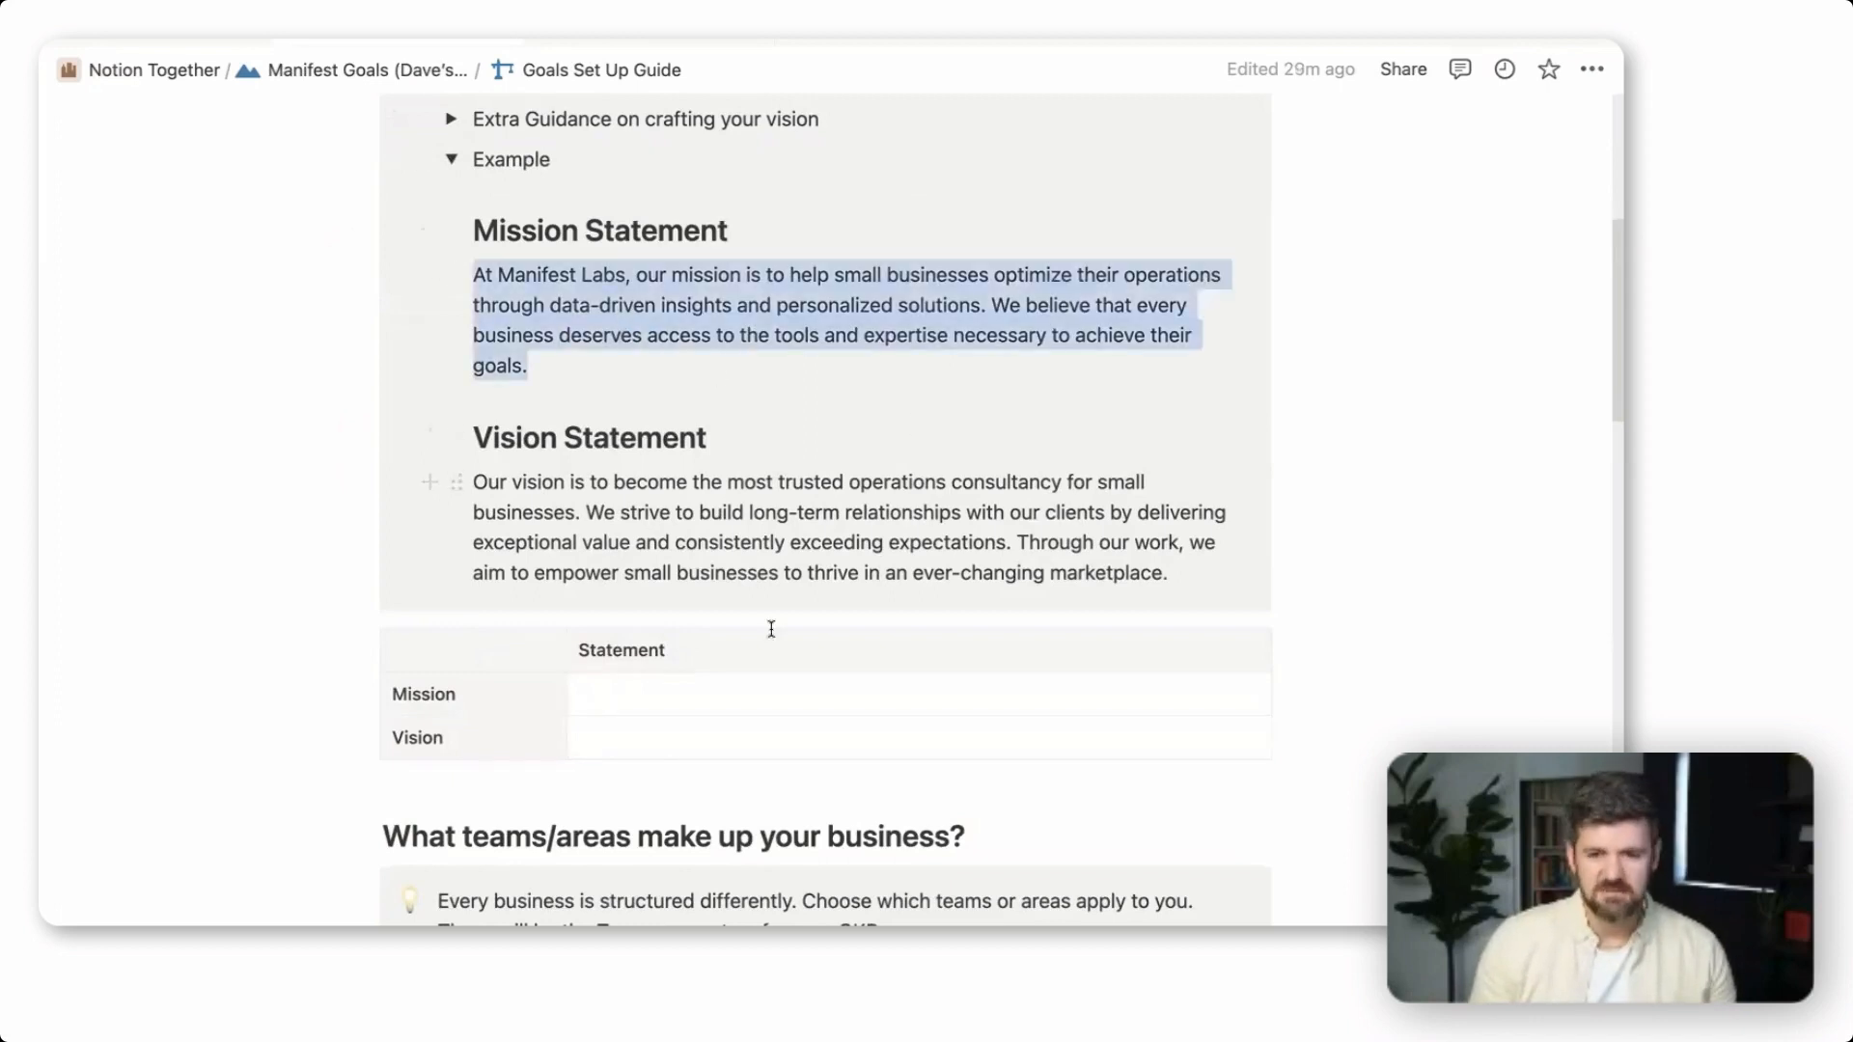
pyautogui.click(741, 418)
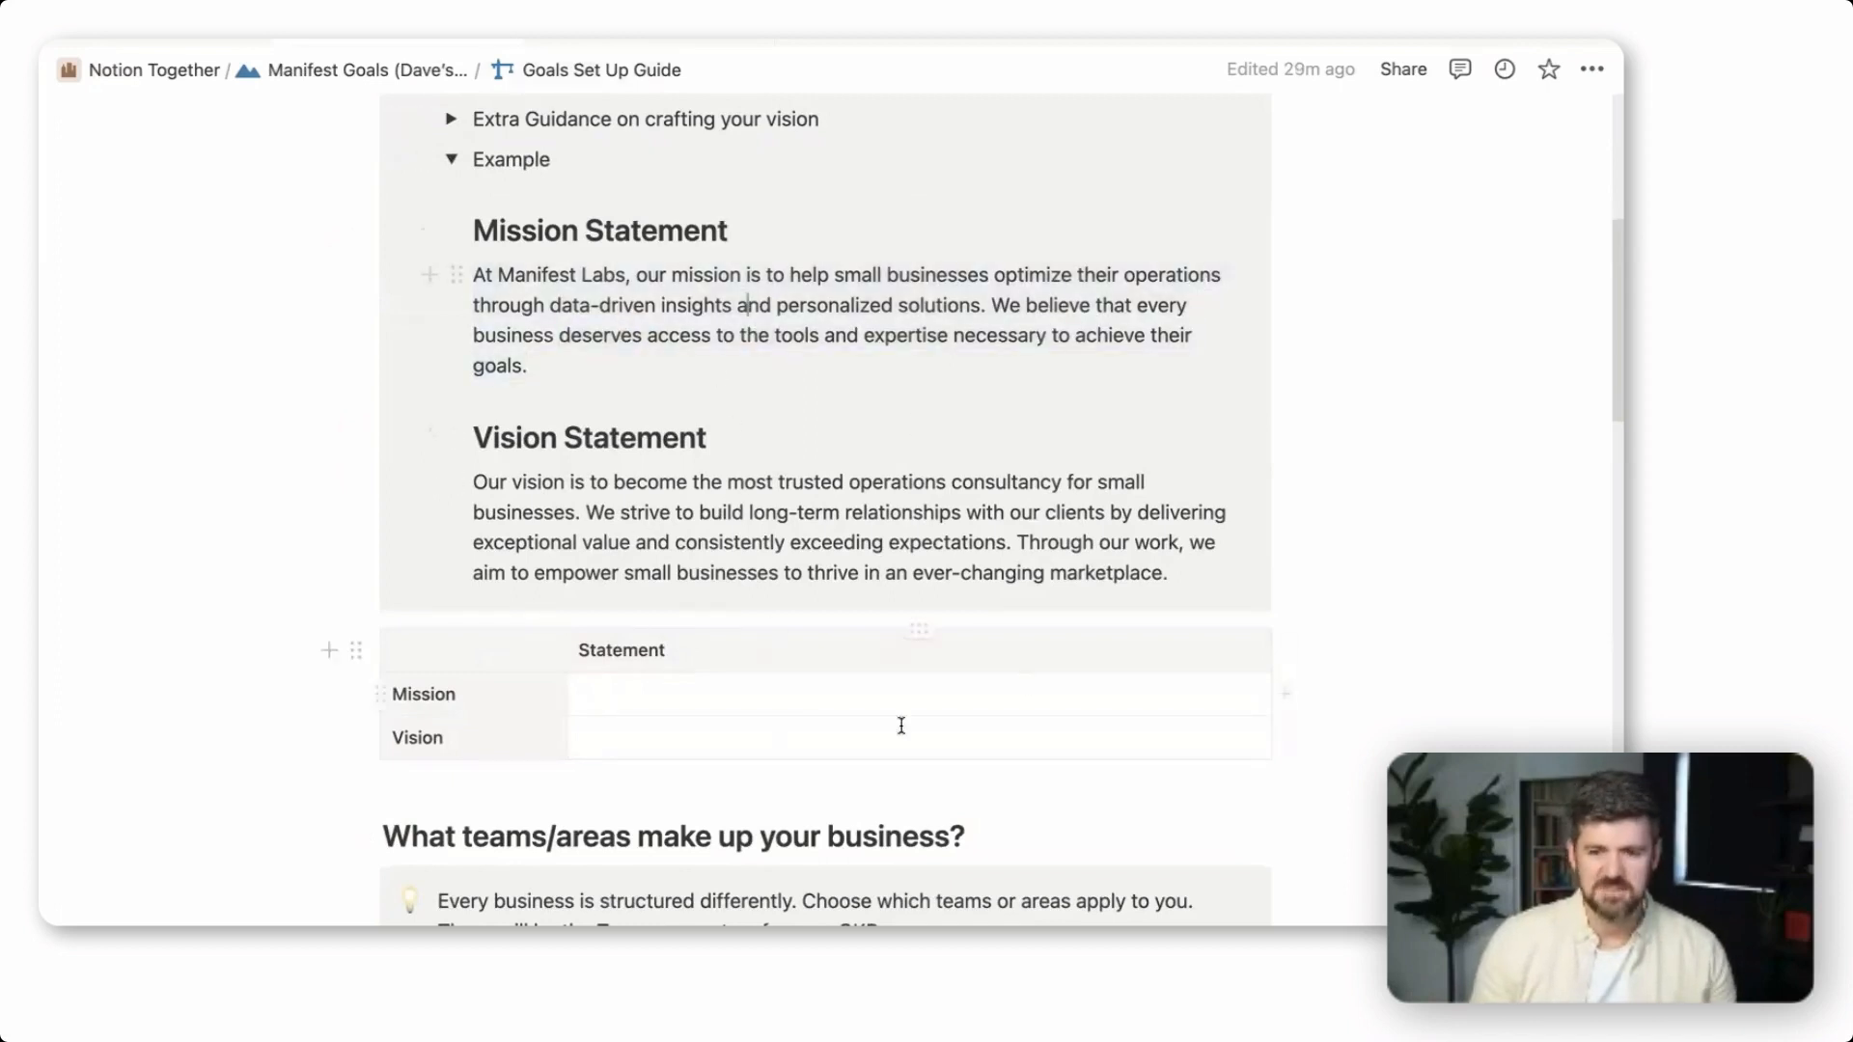
pyautogui.click(738, 691)
pyautogui.press('super+v')
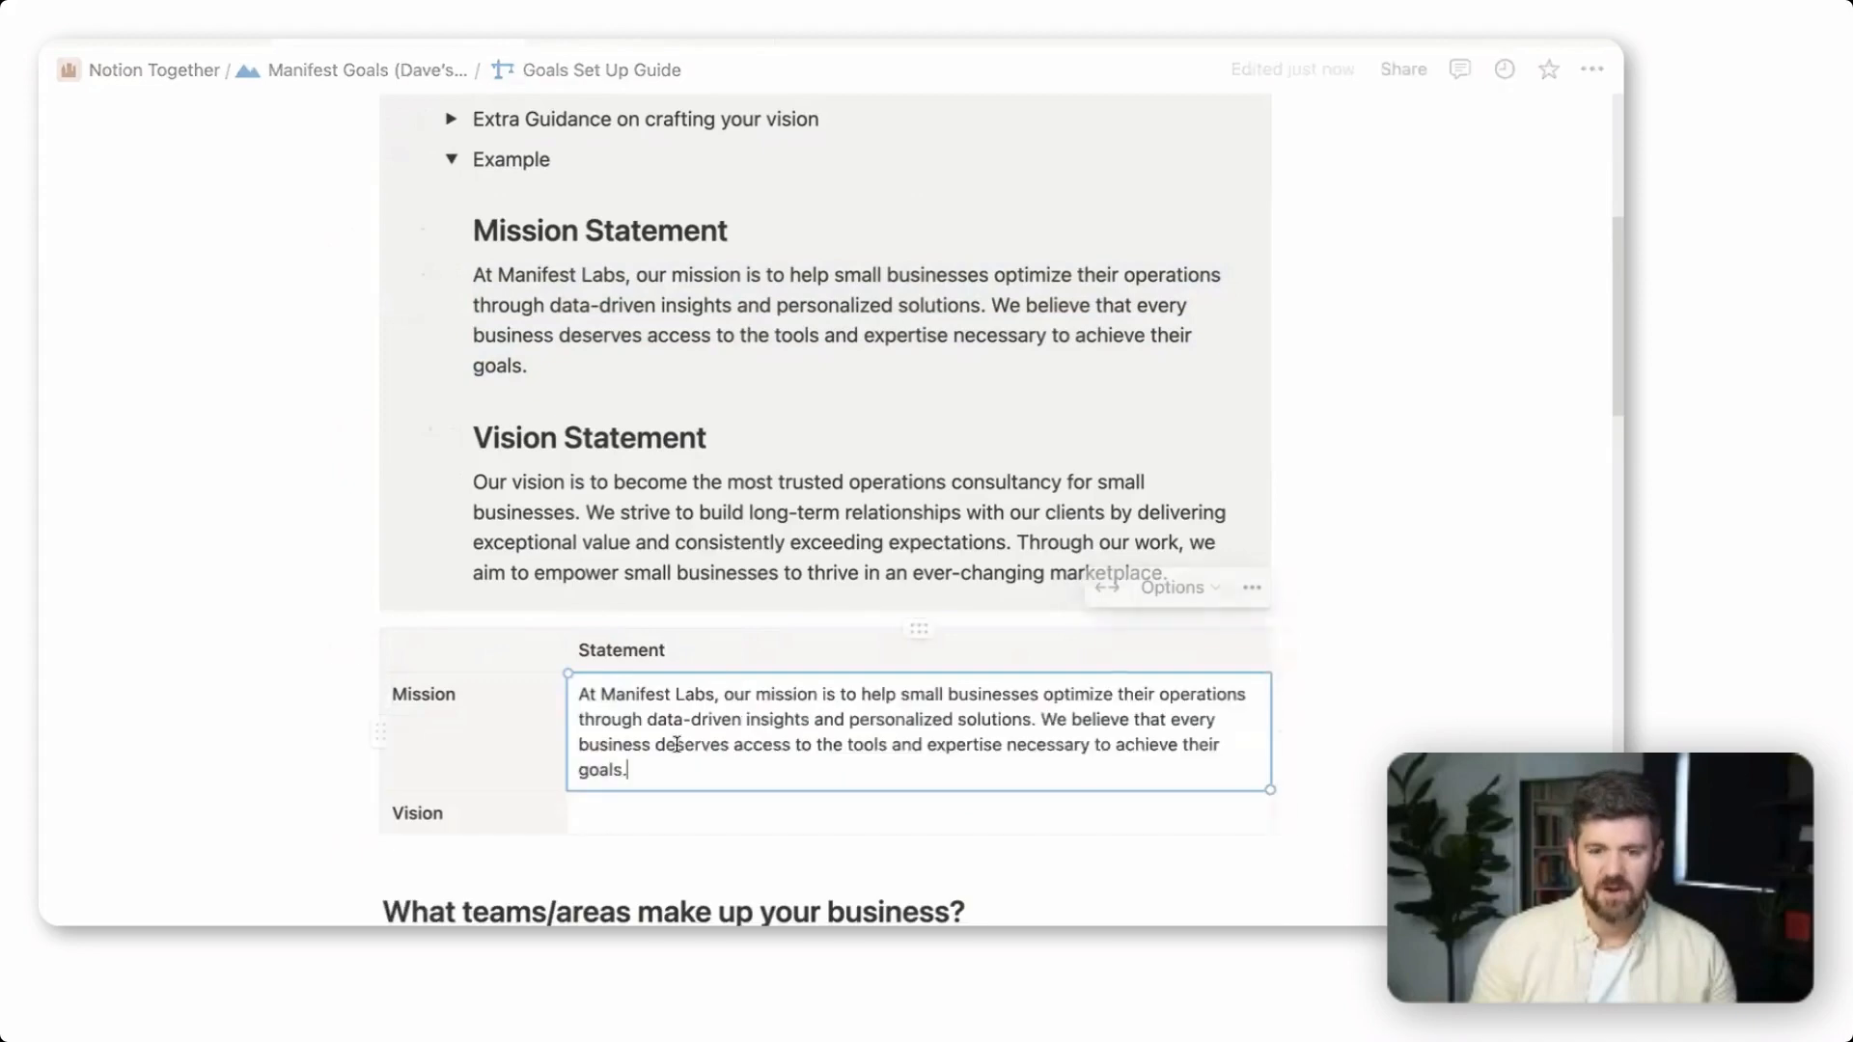
# Try to copy the example vision statement paragraph into the Vision row of the Statement table
pyautogui.scroll(-1, 676, 746)
pyautogui.tripleClick(681, 512)
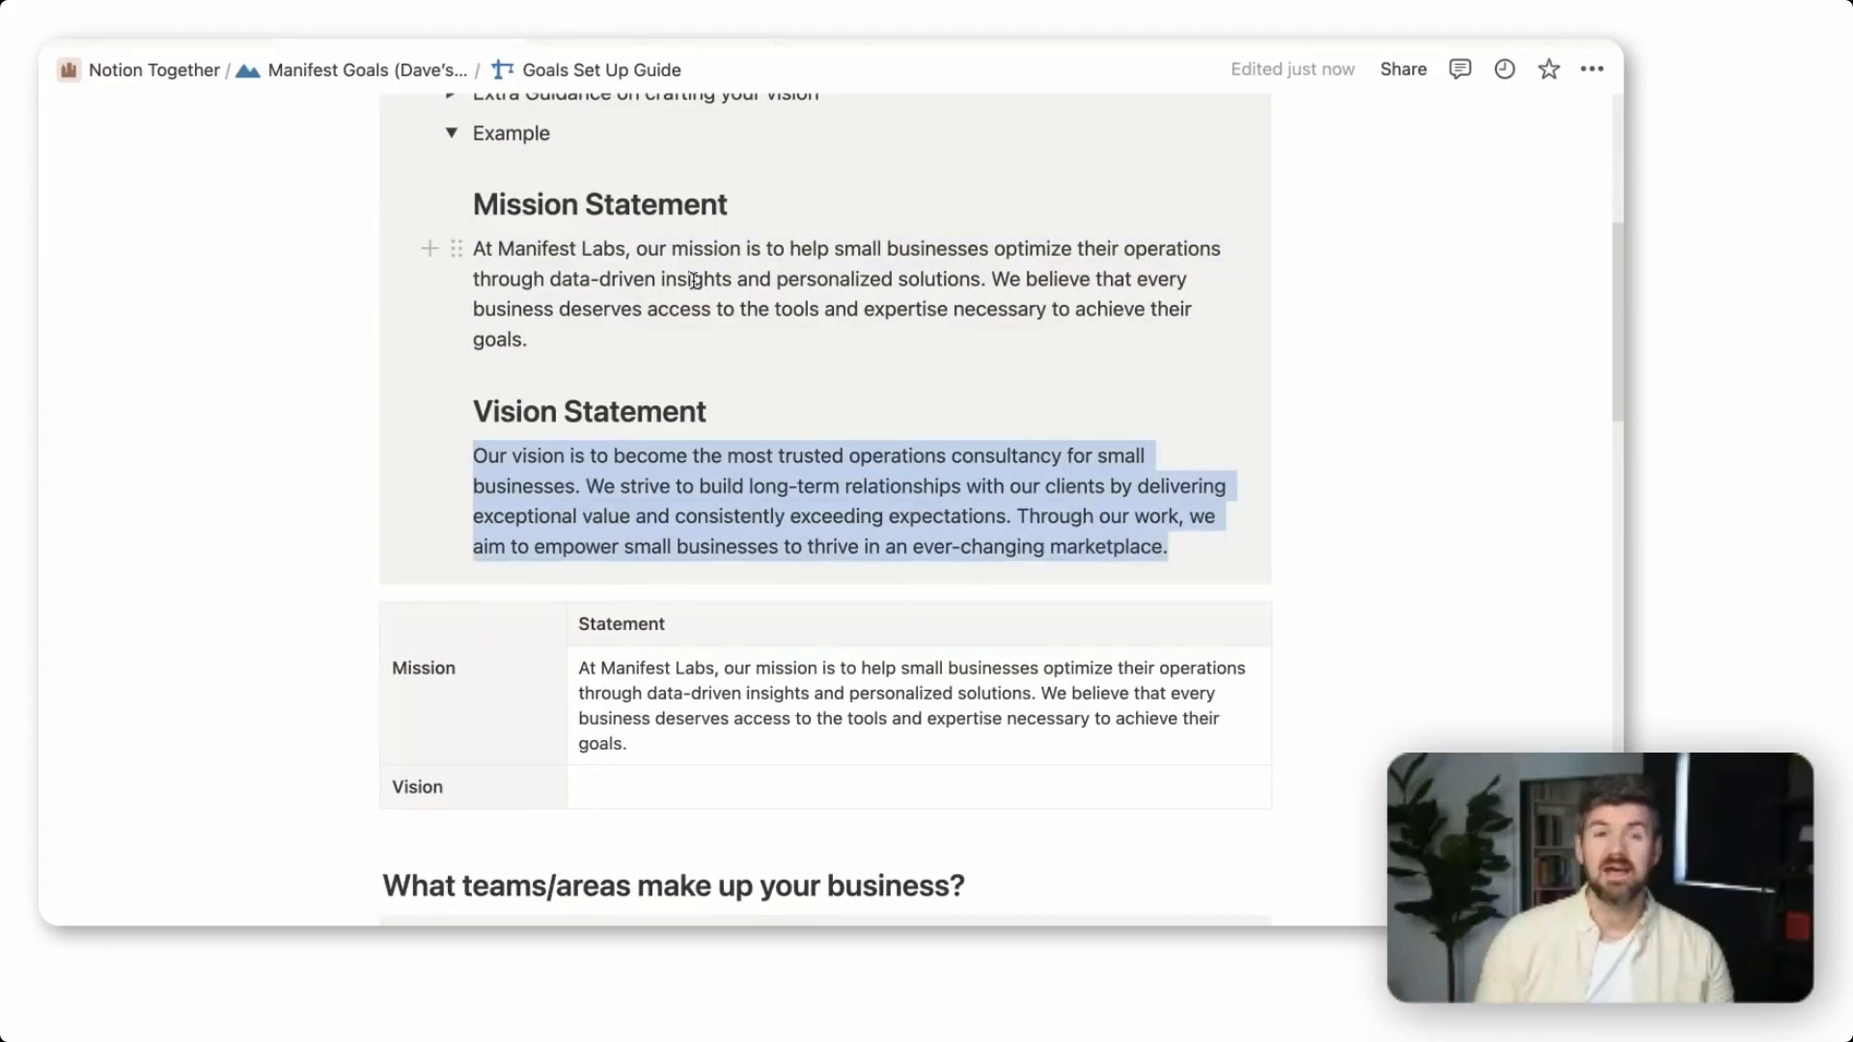
pyautogui.click(917, 513)
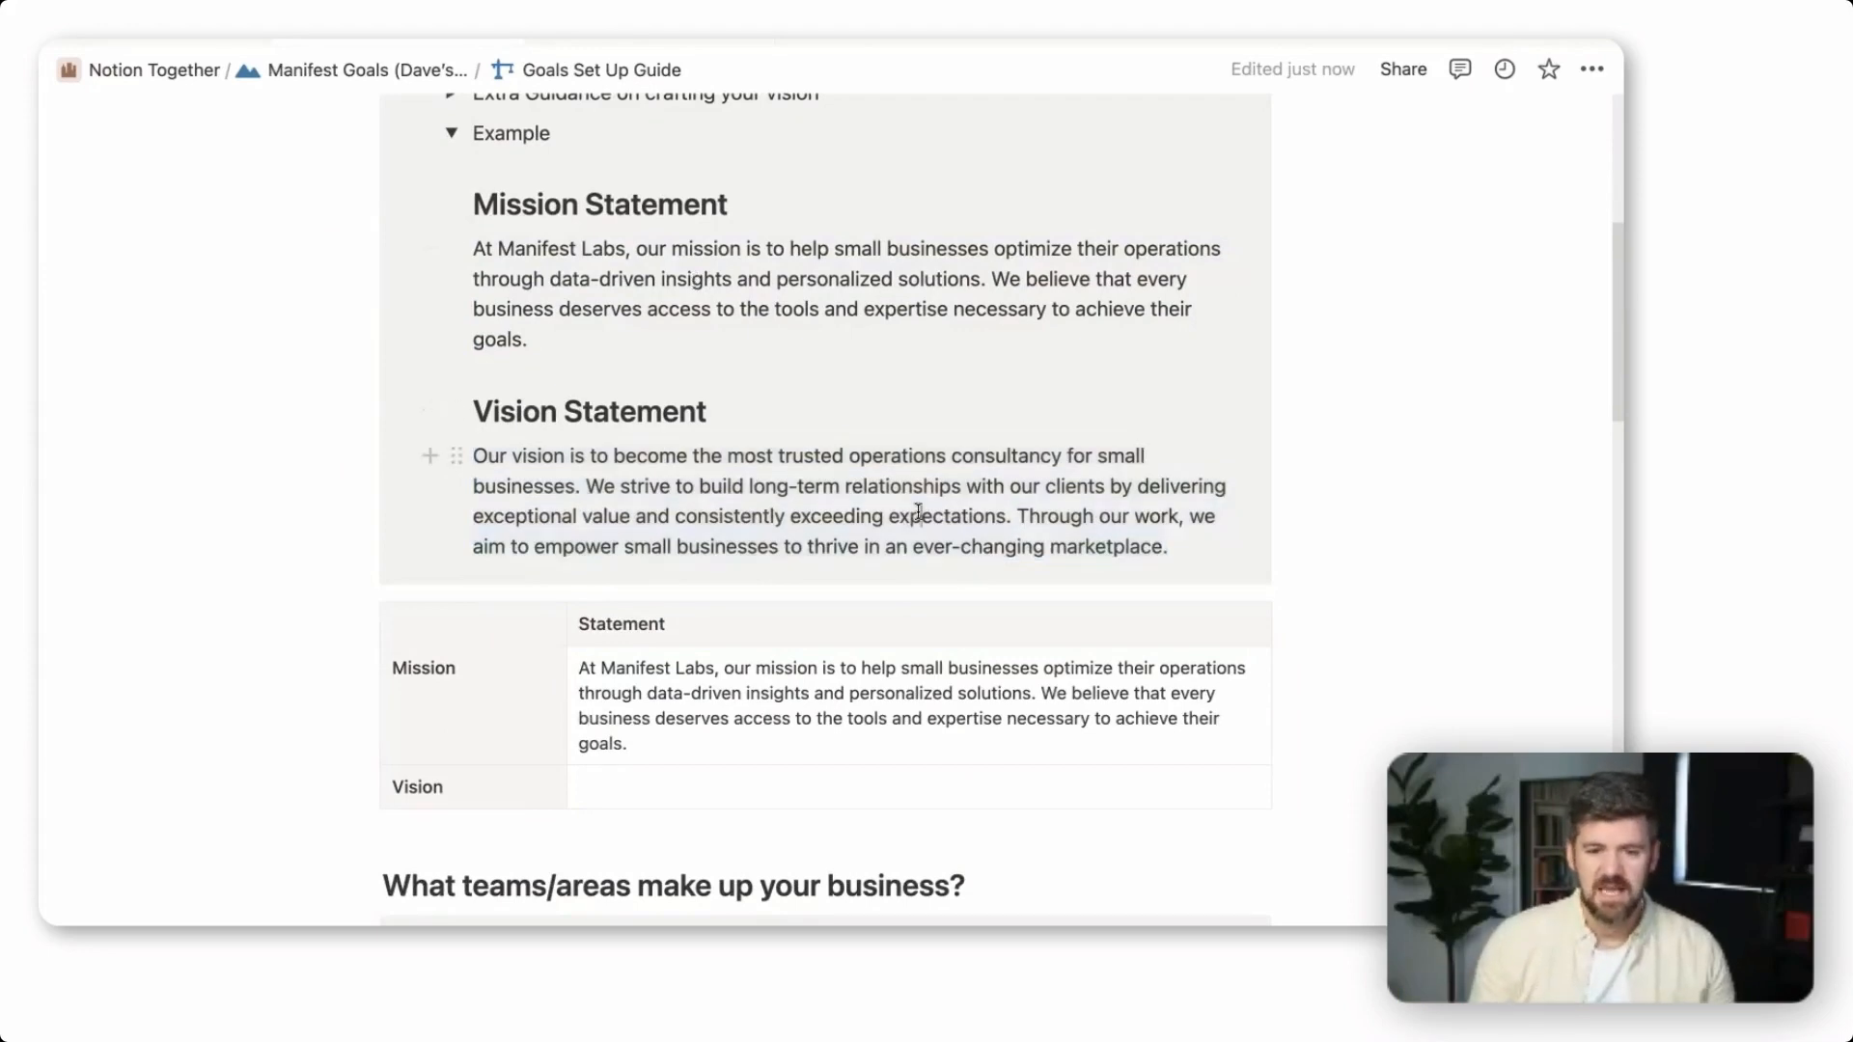
pyautogui.tripleClick(918, 513)
pyautogui.click(762, 787)
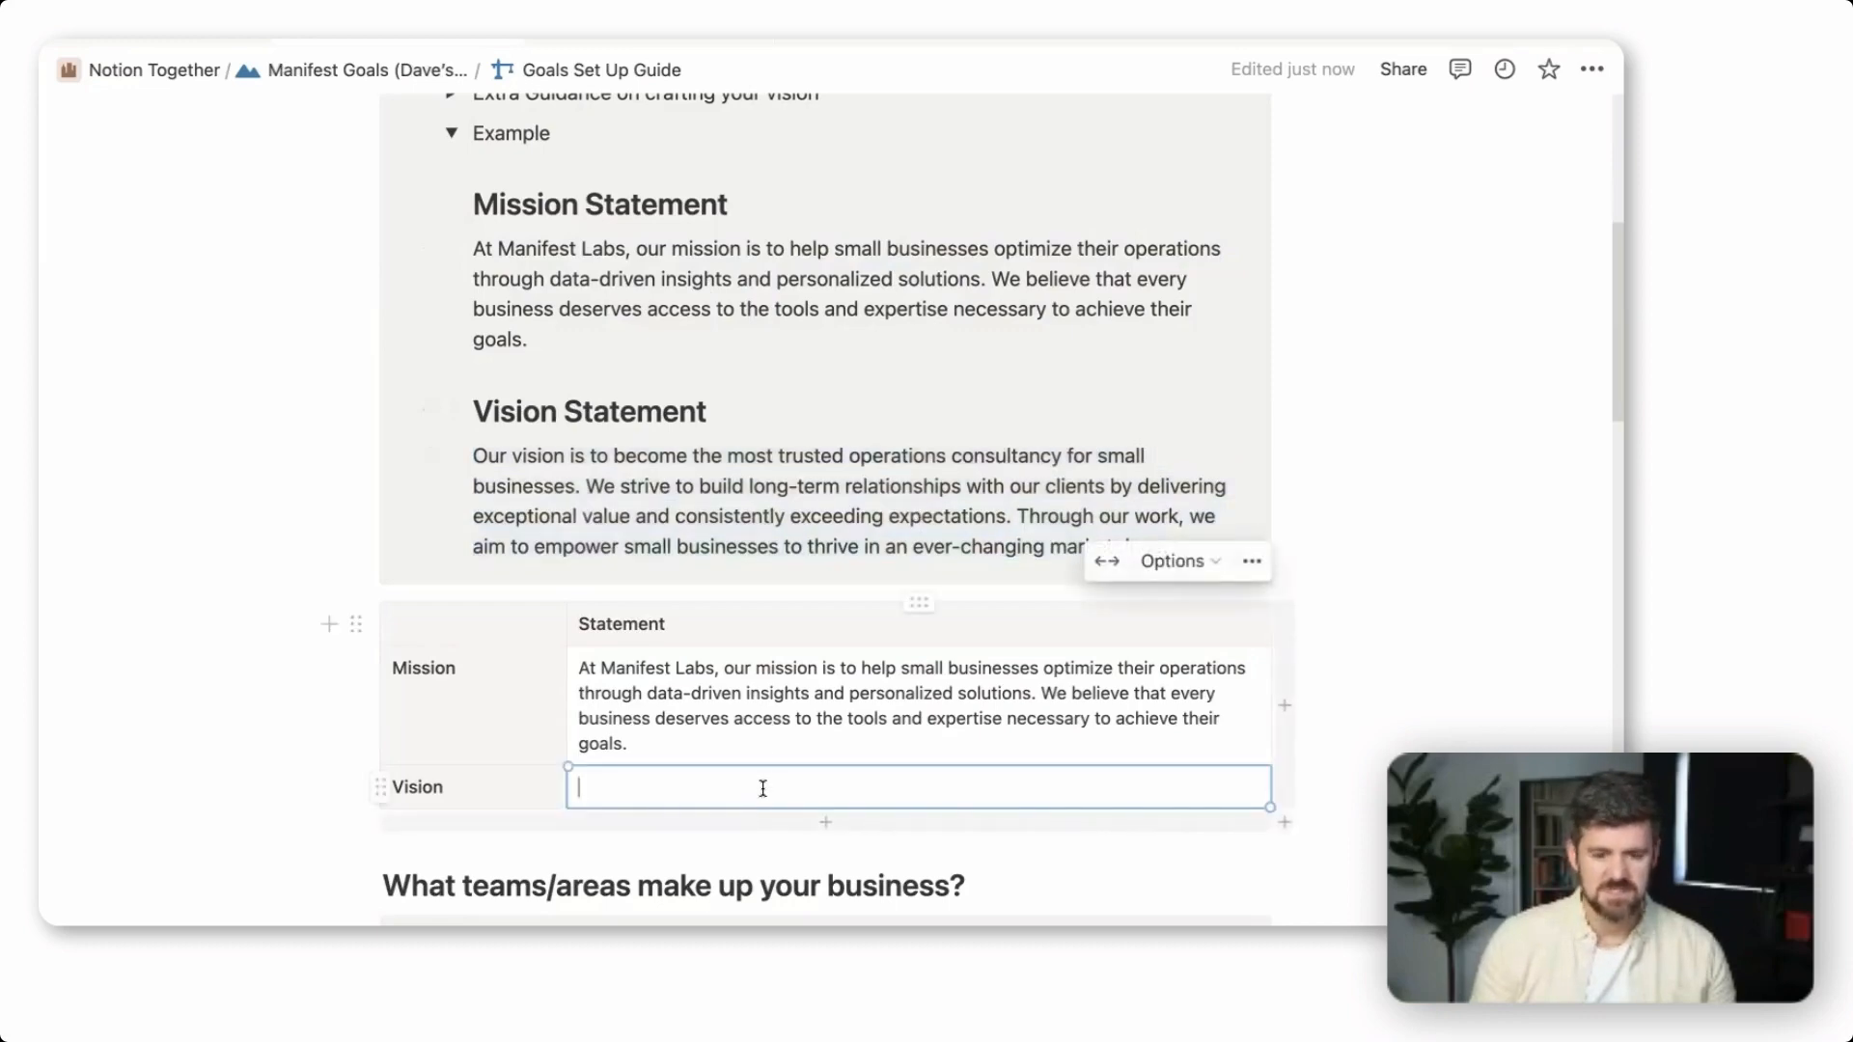
pyautogui.press('super+v')
pyautogui.scroll(-8, 1426, 639)
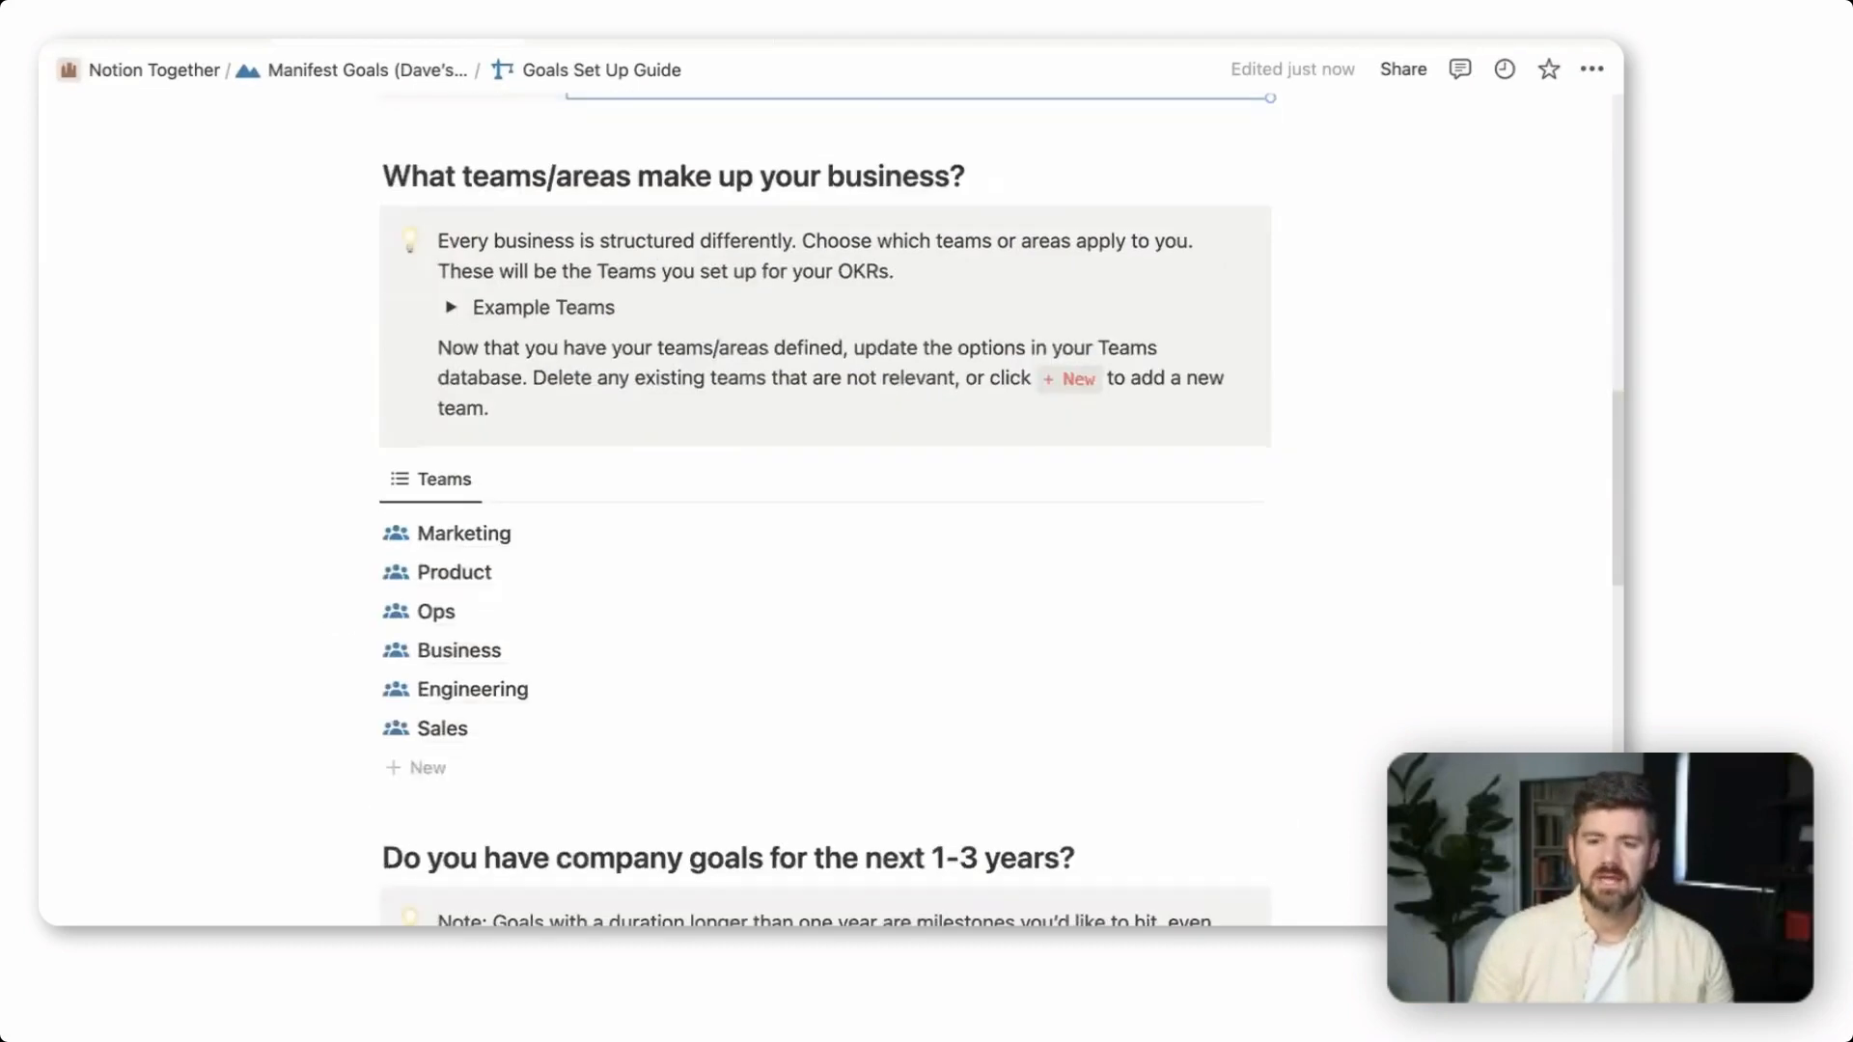
pyautogui.scroll(7, 1389, 591)
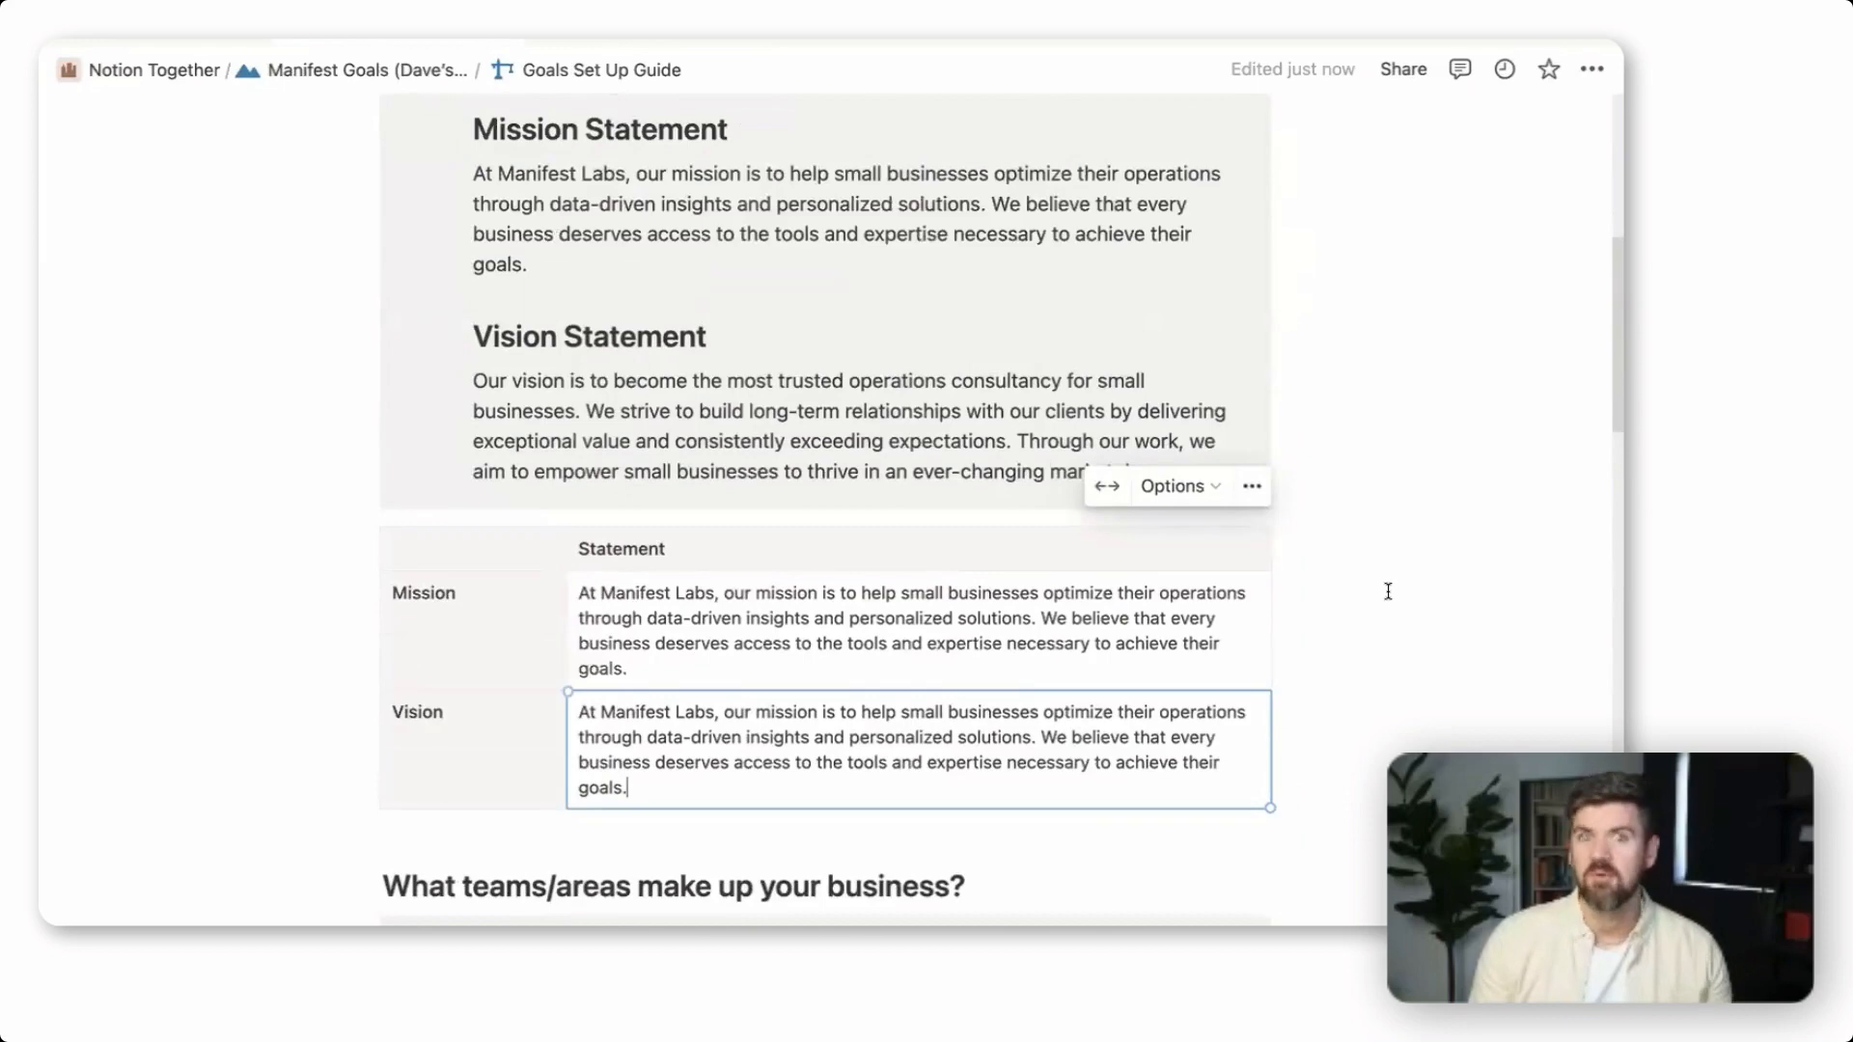
pyautogui.scroll(1, 1387, 592)
pyautogui.click(1388, 592)
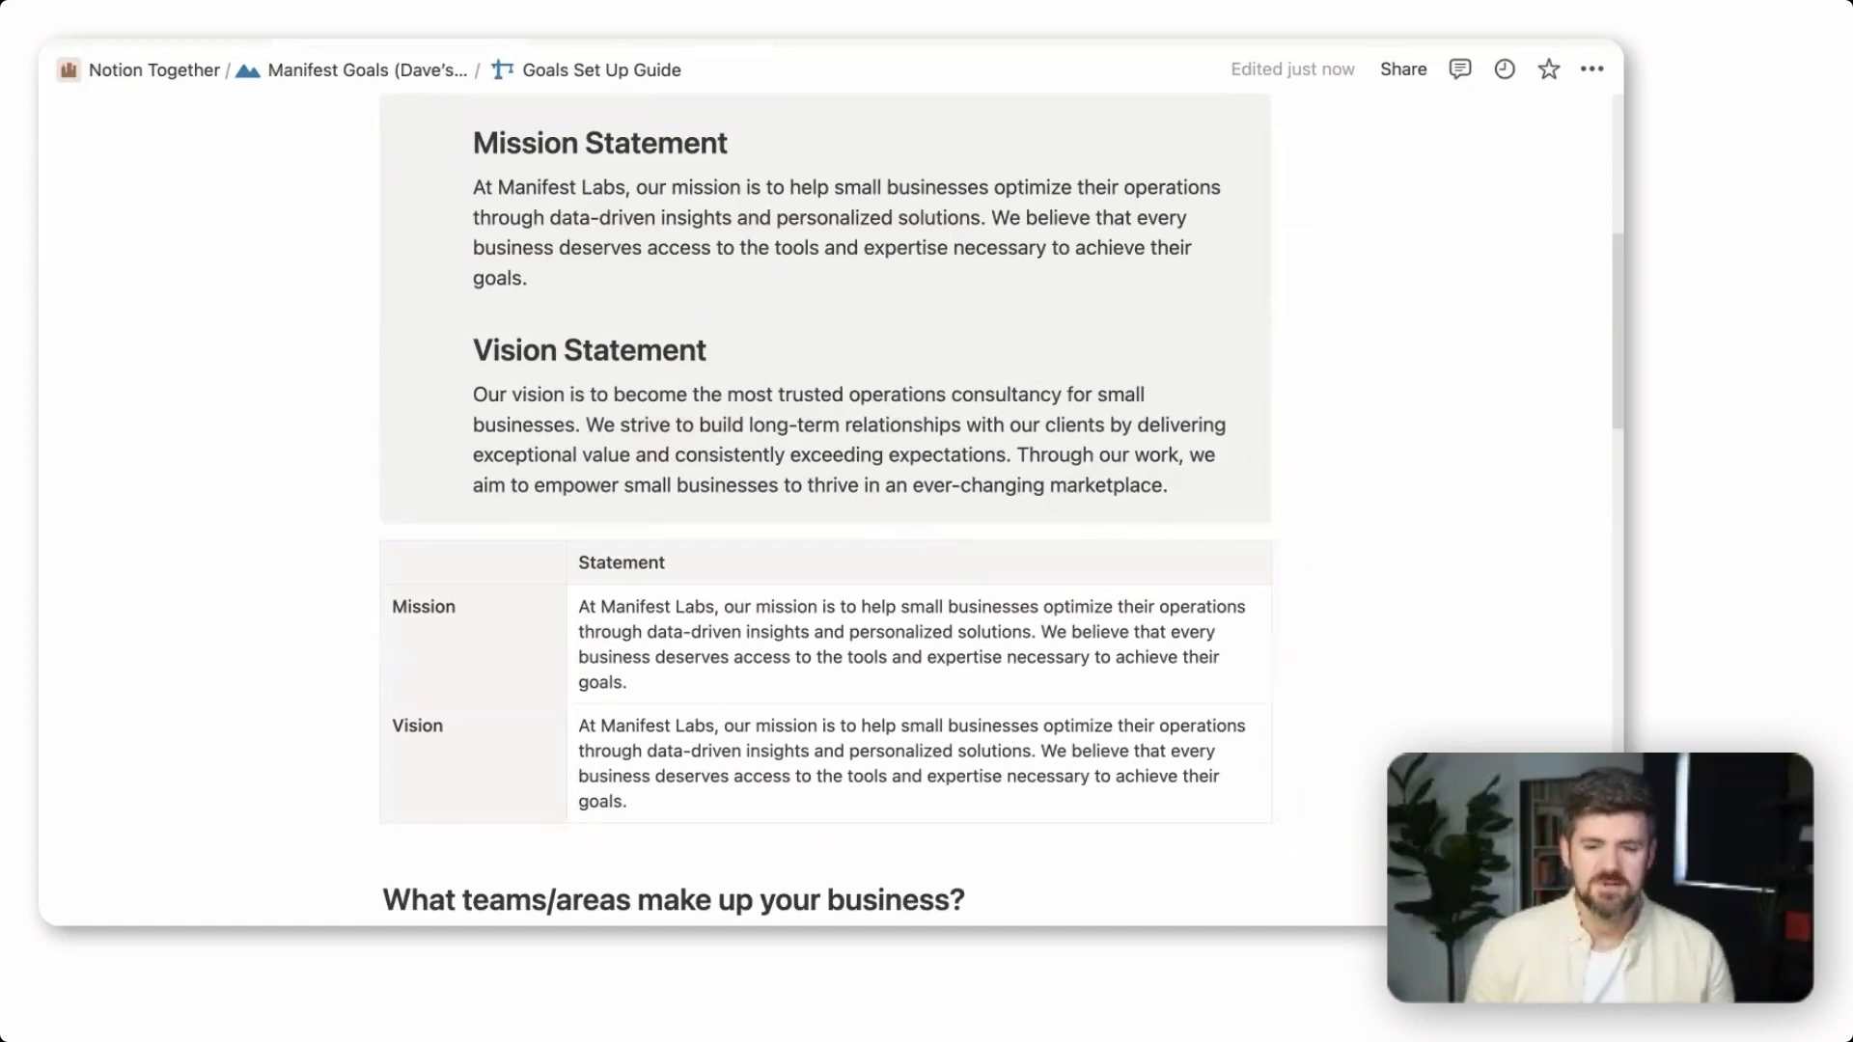
# Expand the Example Teams list under "What teams/areas make up your business?" and review the suggested teams
pyautogui.scroll(-2, 1577, 692)
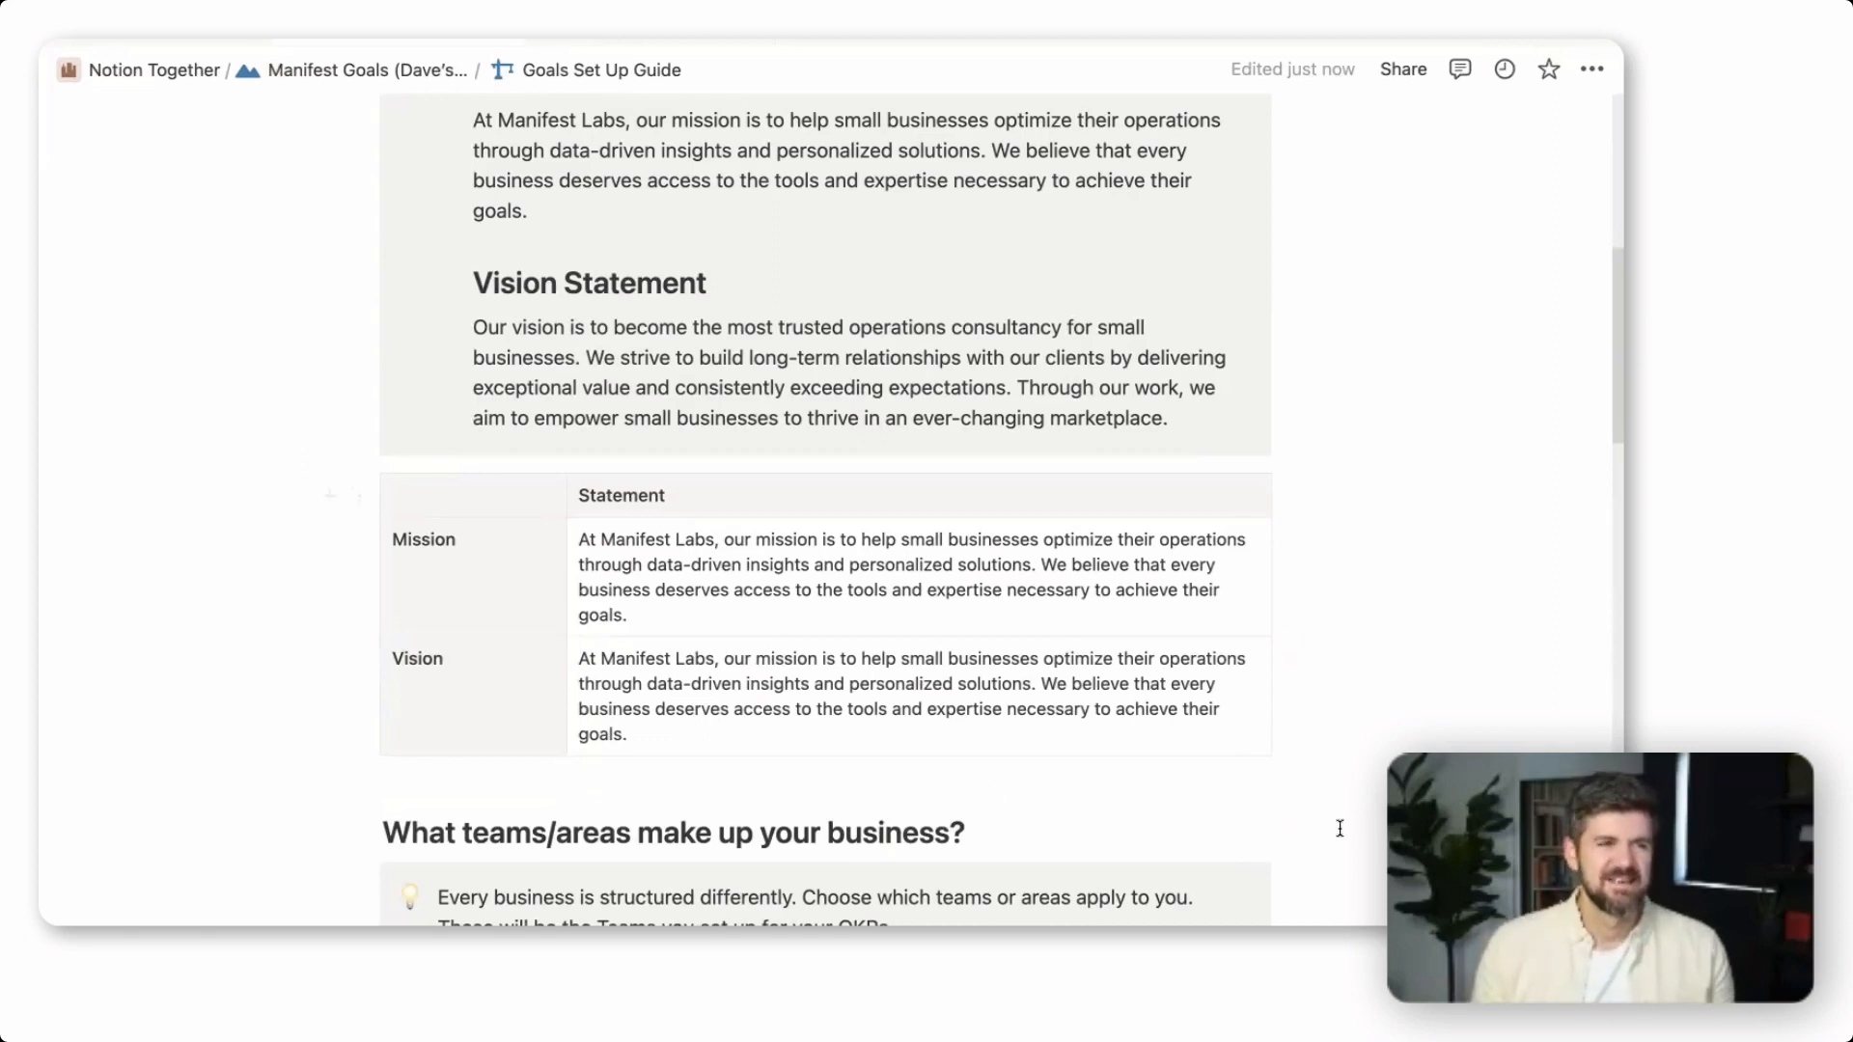
pyautogui.scroll(-5, 1286, 670)
pyautogui.scroll(-3, 1369, 705)
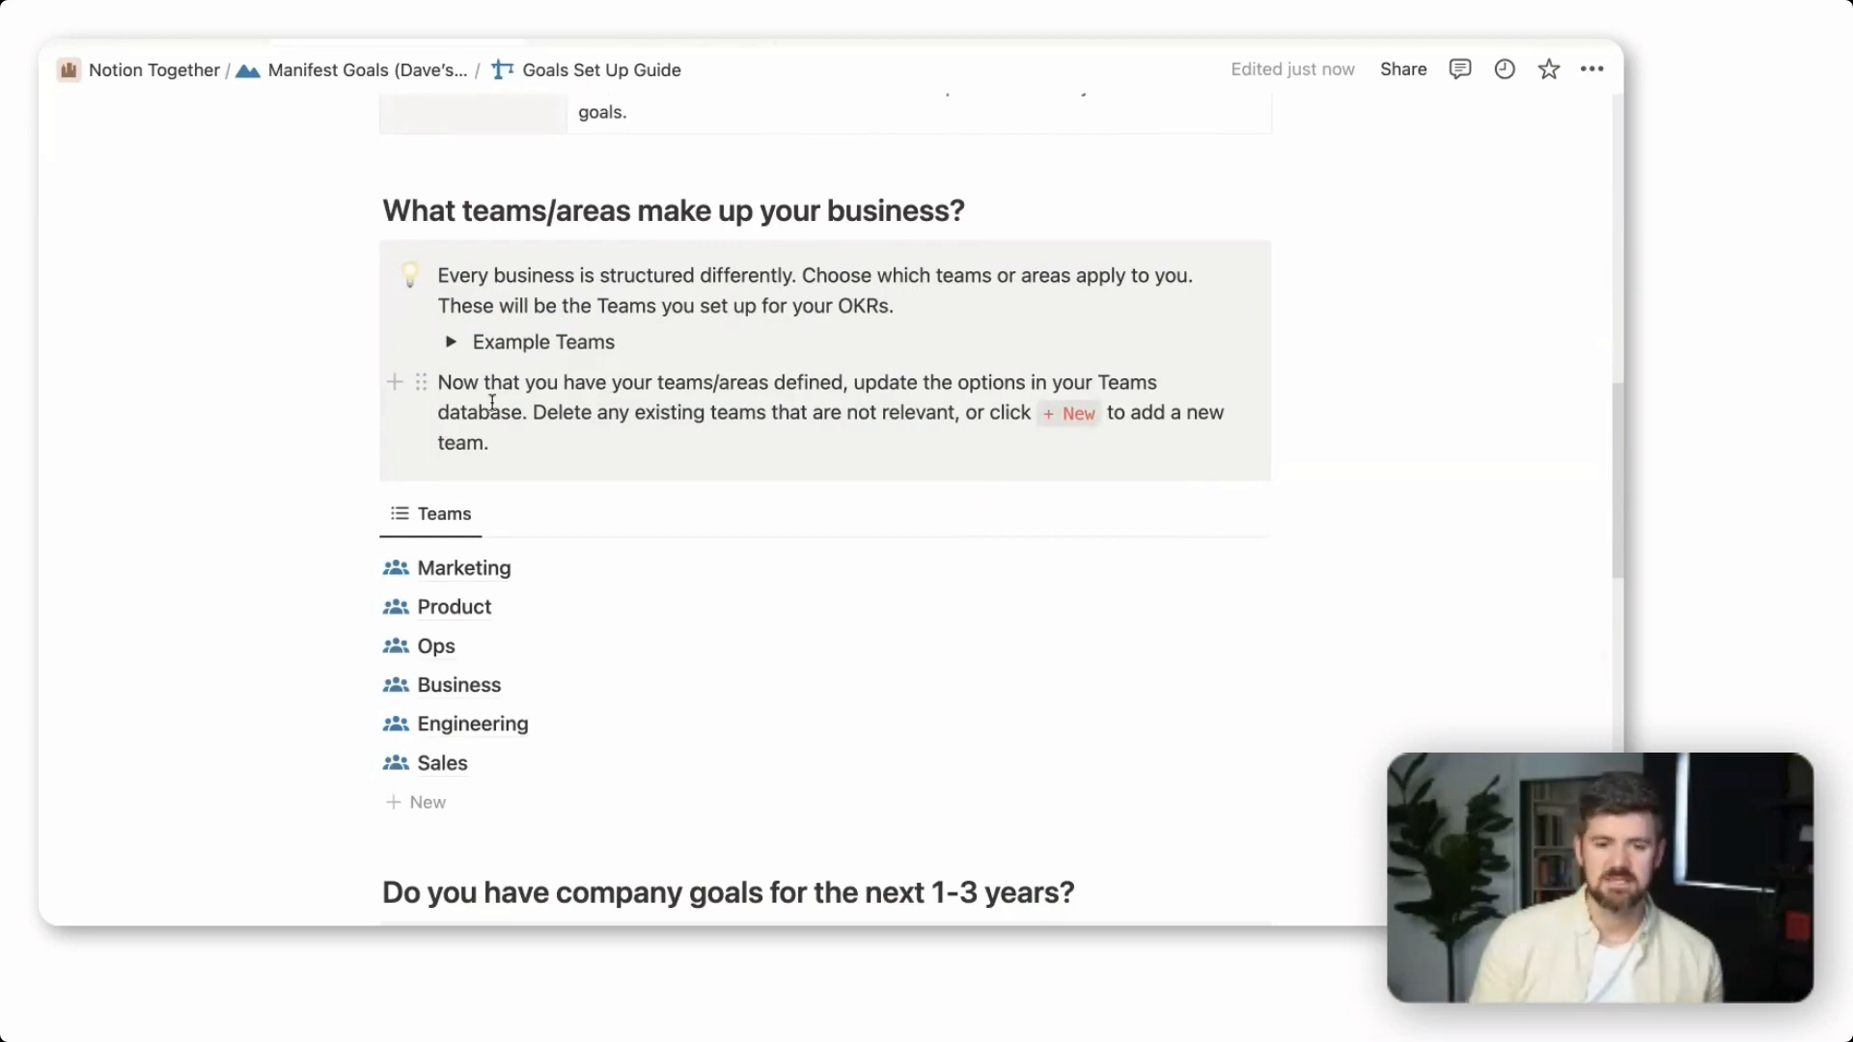
pyautogui.click(451, 342)
pyautogui.scroll(-3, 641, 426)
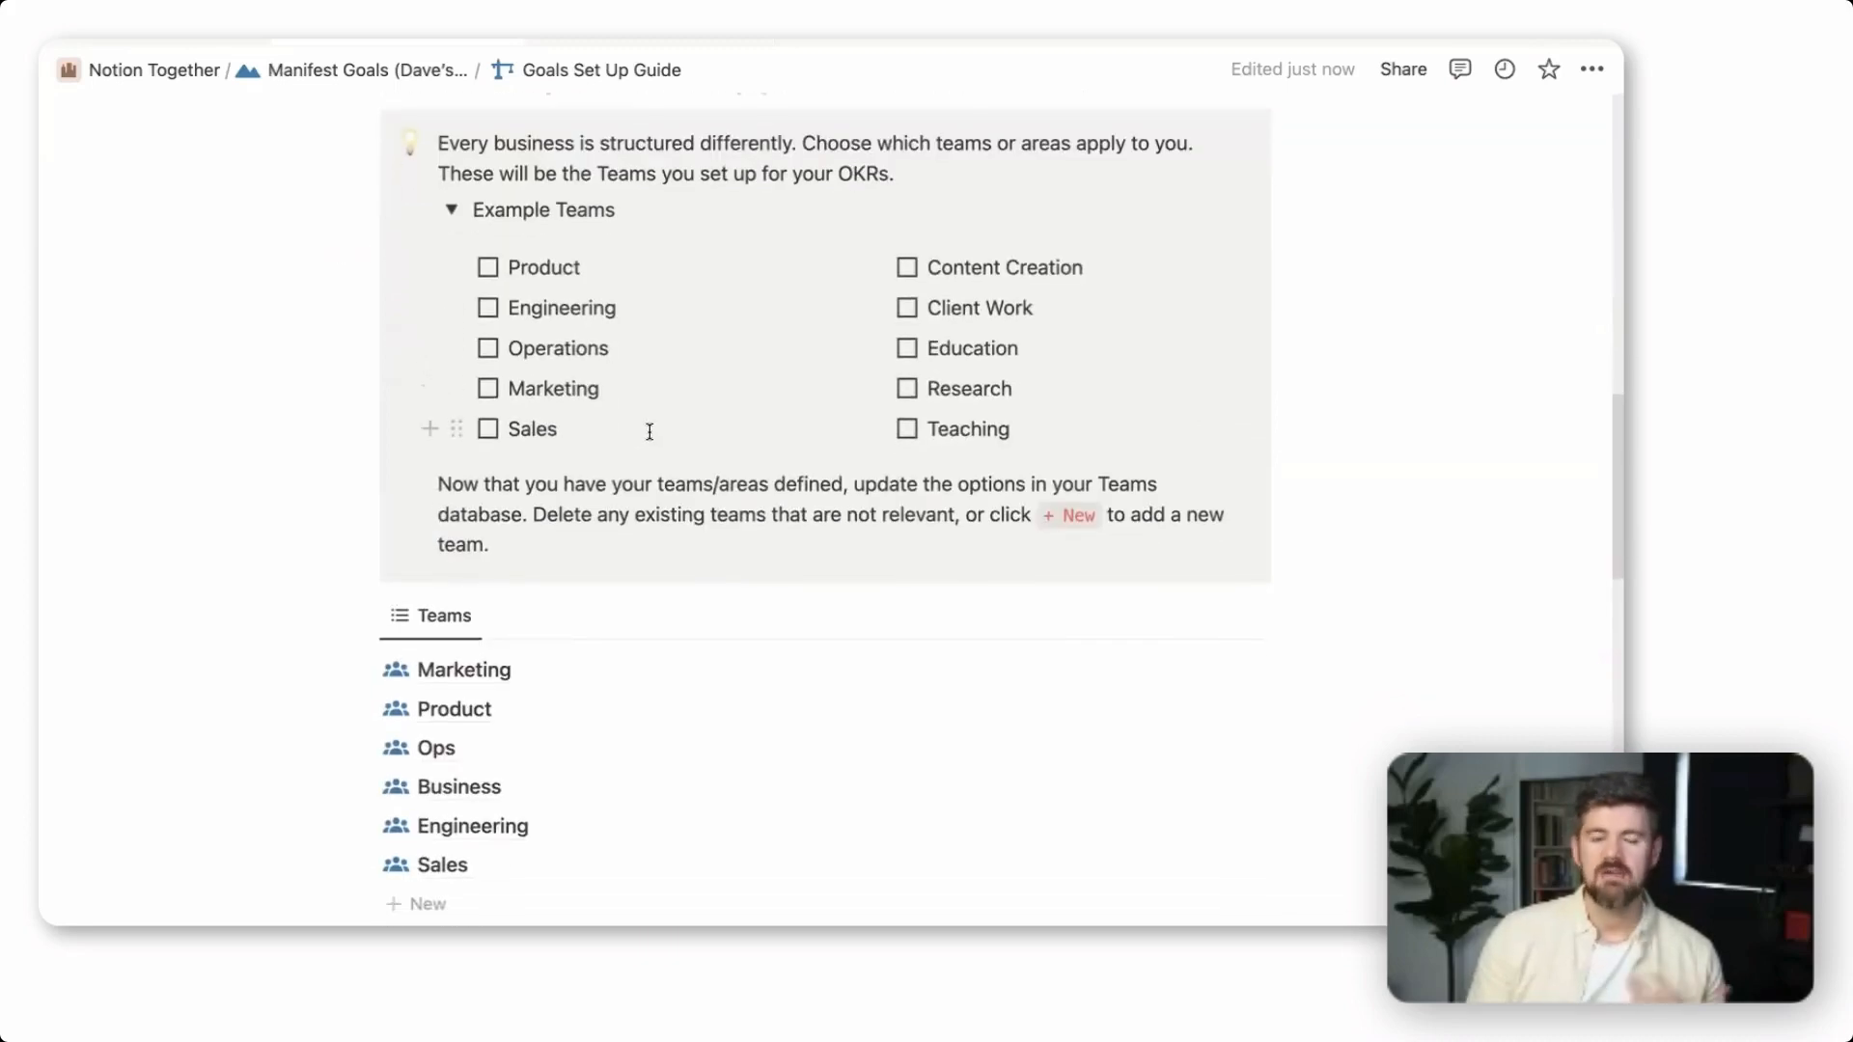
# Tick Content Creation, Client Work, Sales and Operations in the Example Teams checklist
pyautogui.click(908, 268)
pyautogui.click(907, 309)
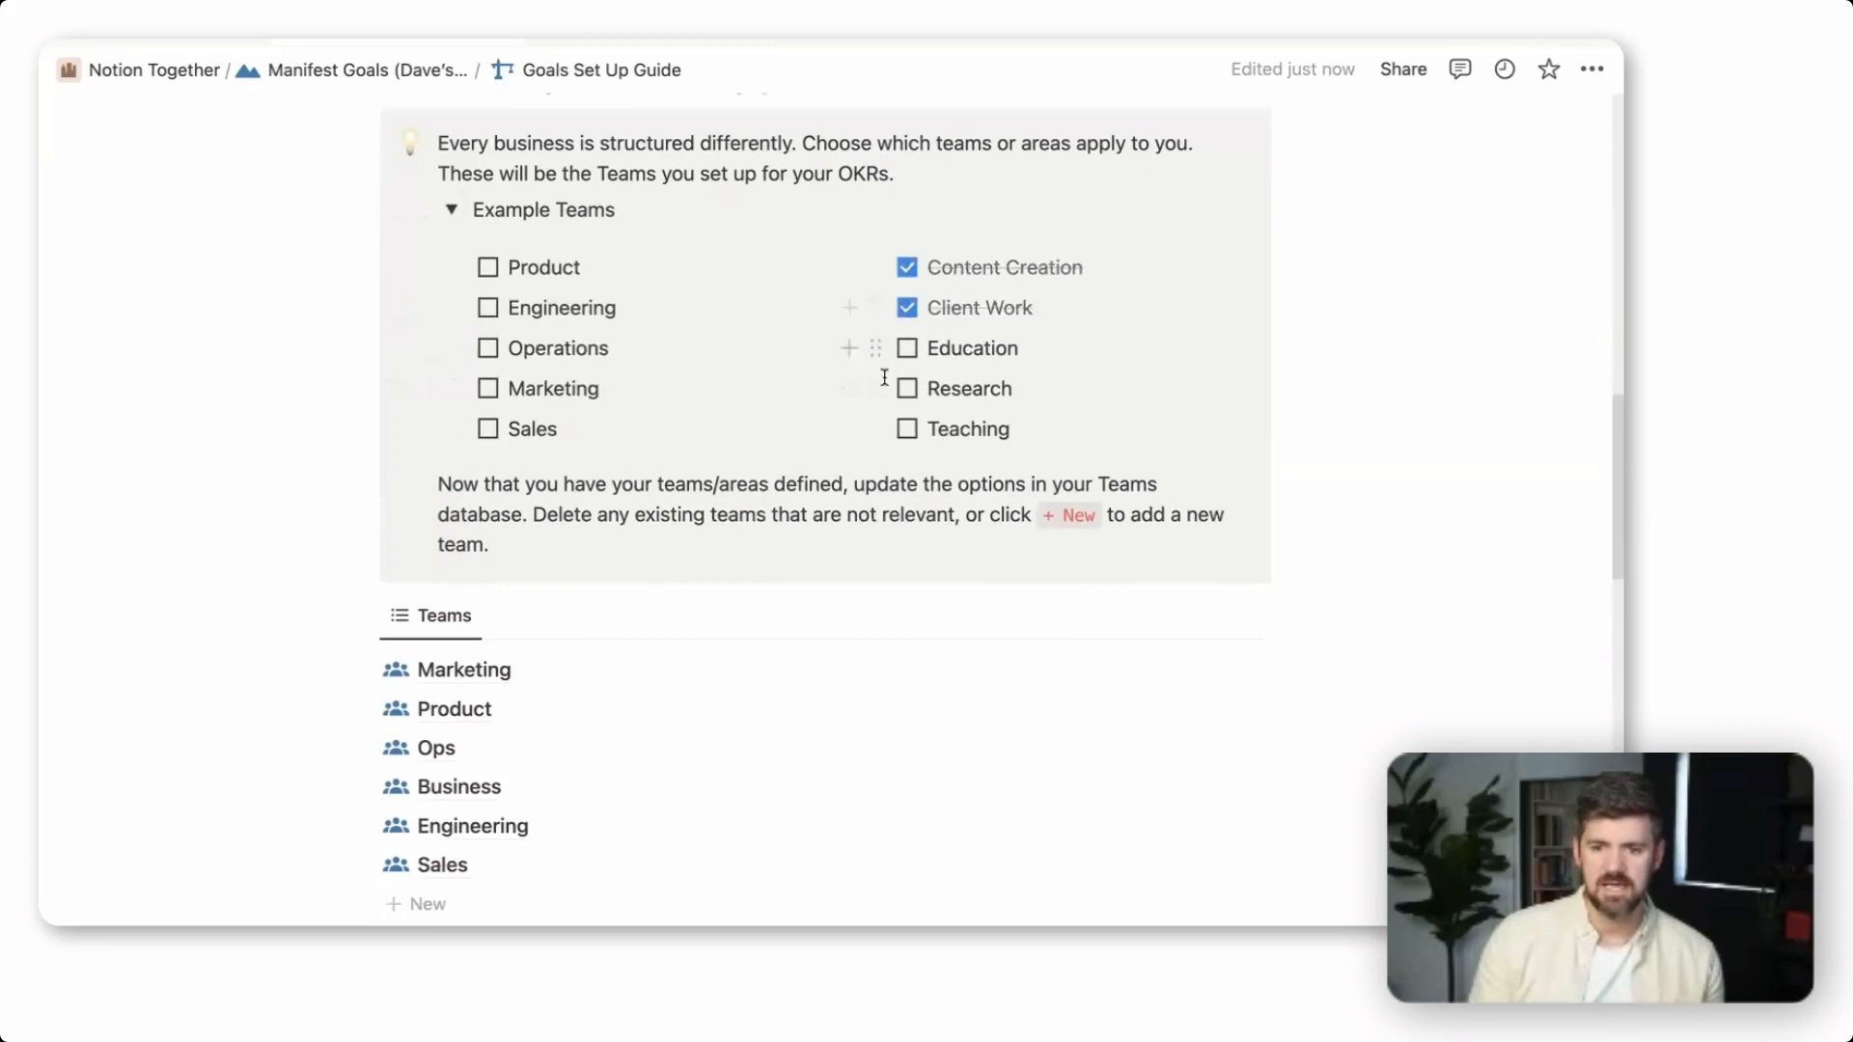
pyautogui.click(488, 430)
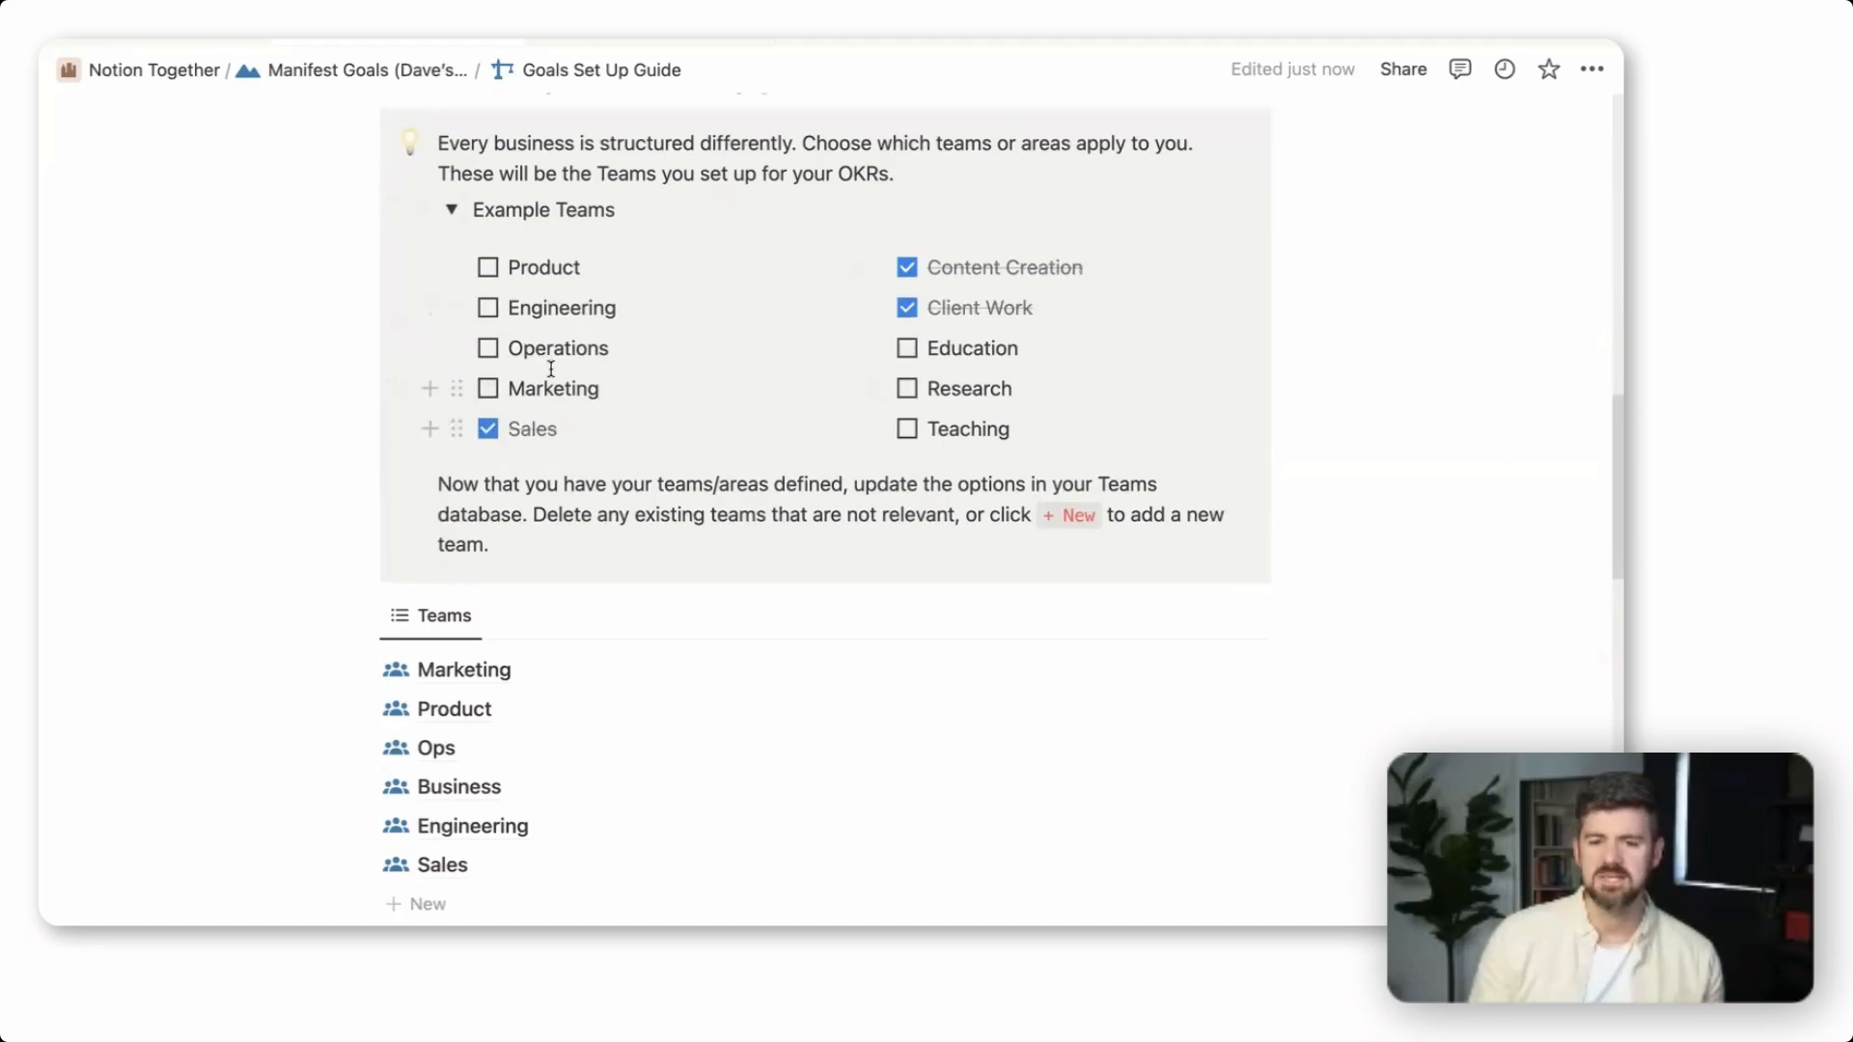
pyautogui.click(488, 349)
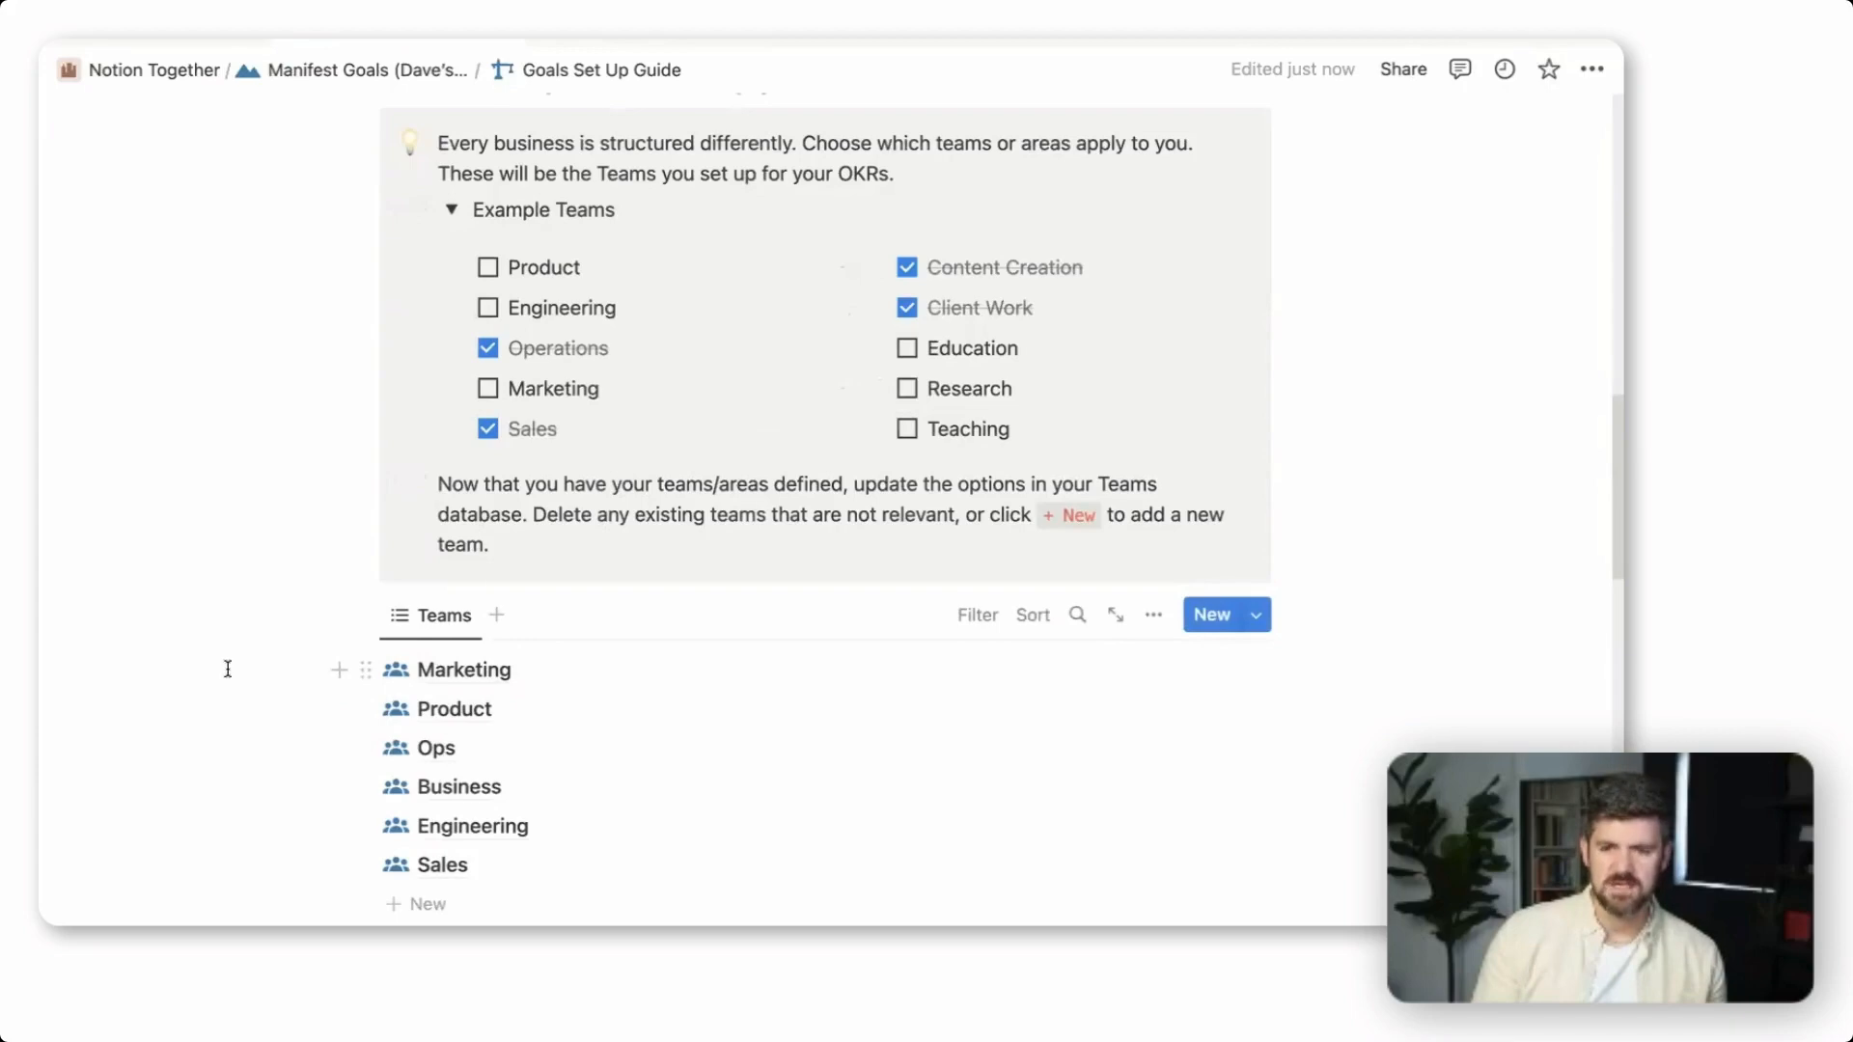
# Delete the Marketing, Product, Business and Engineering entries from the Teams database
pyautogui.moveTo(227, 668); pyautogui.dragTo(459, 674)
pyautogui.press('BackSpace')
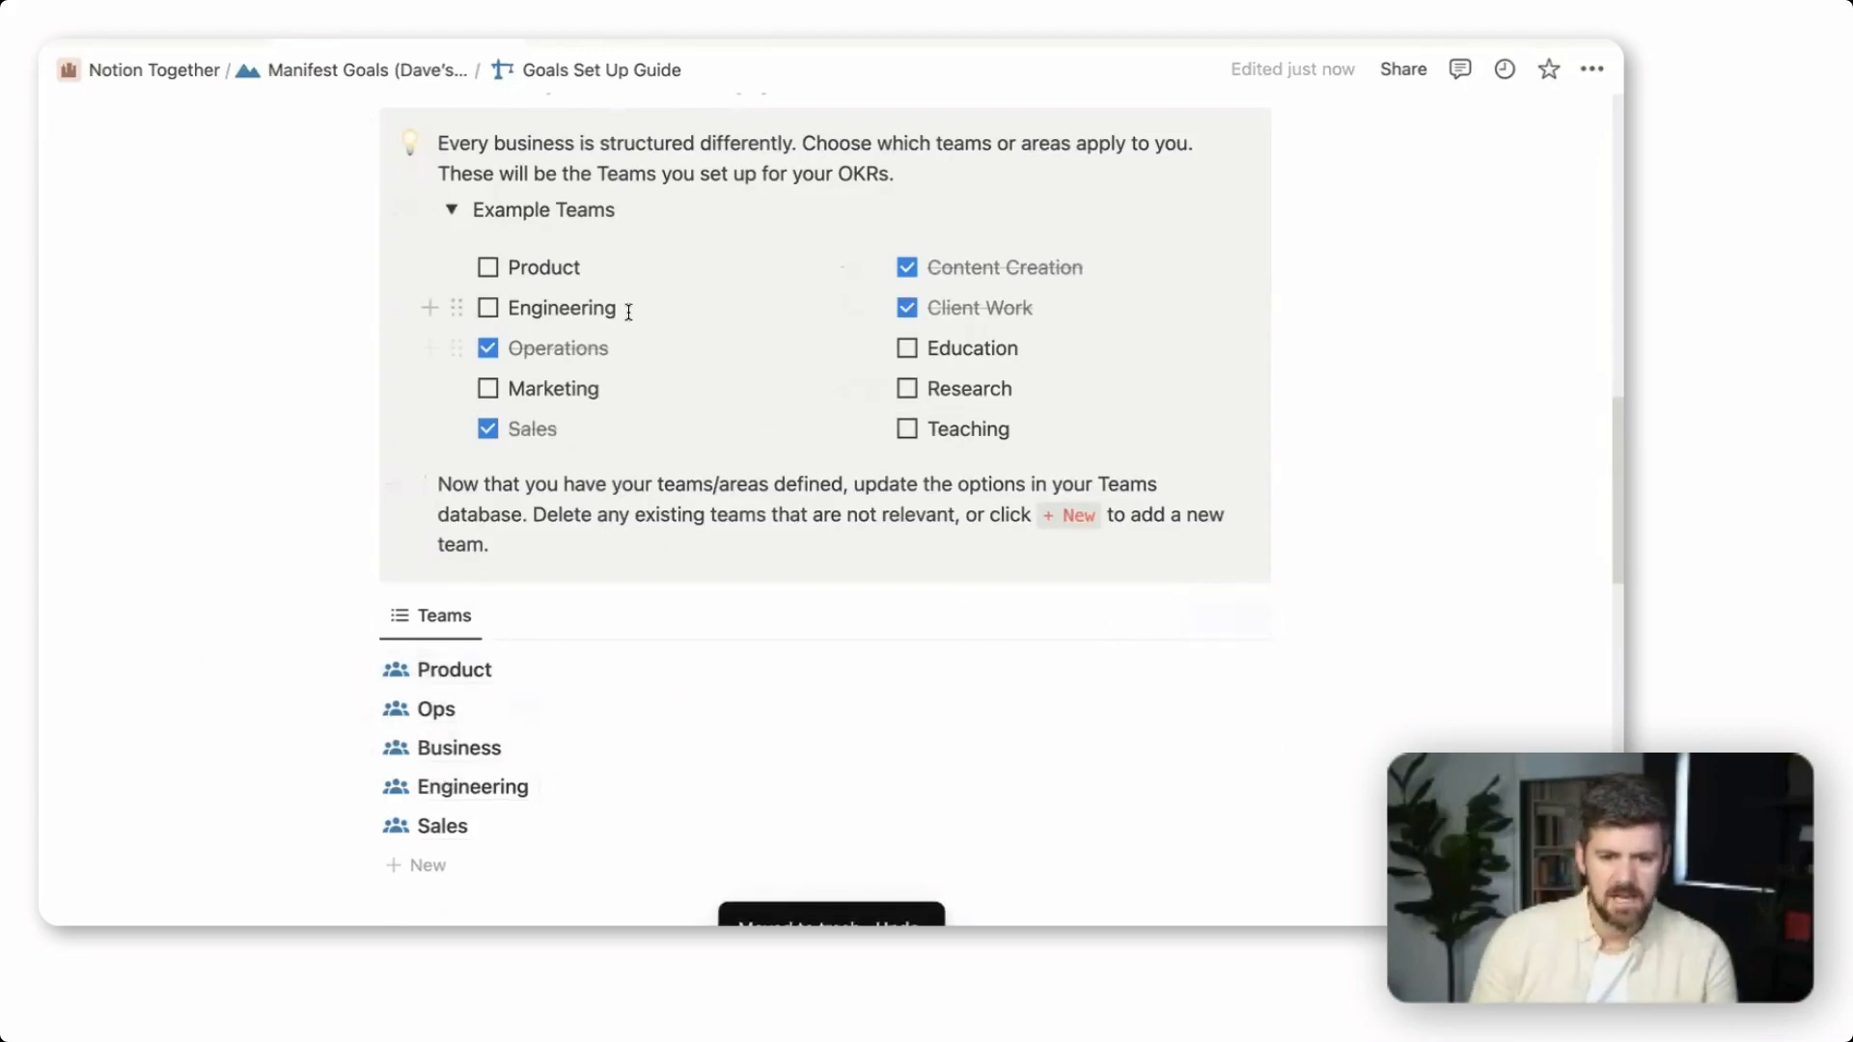
pyautogui.moveTo(289, 680); pyautogui.dragTo(421, 693)
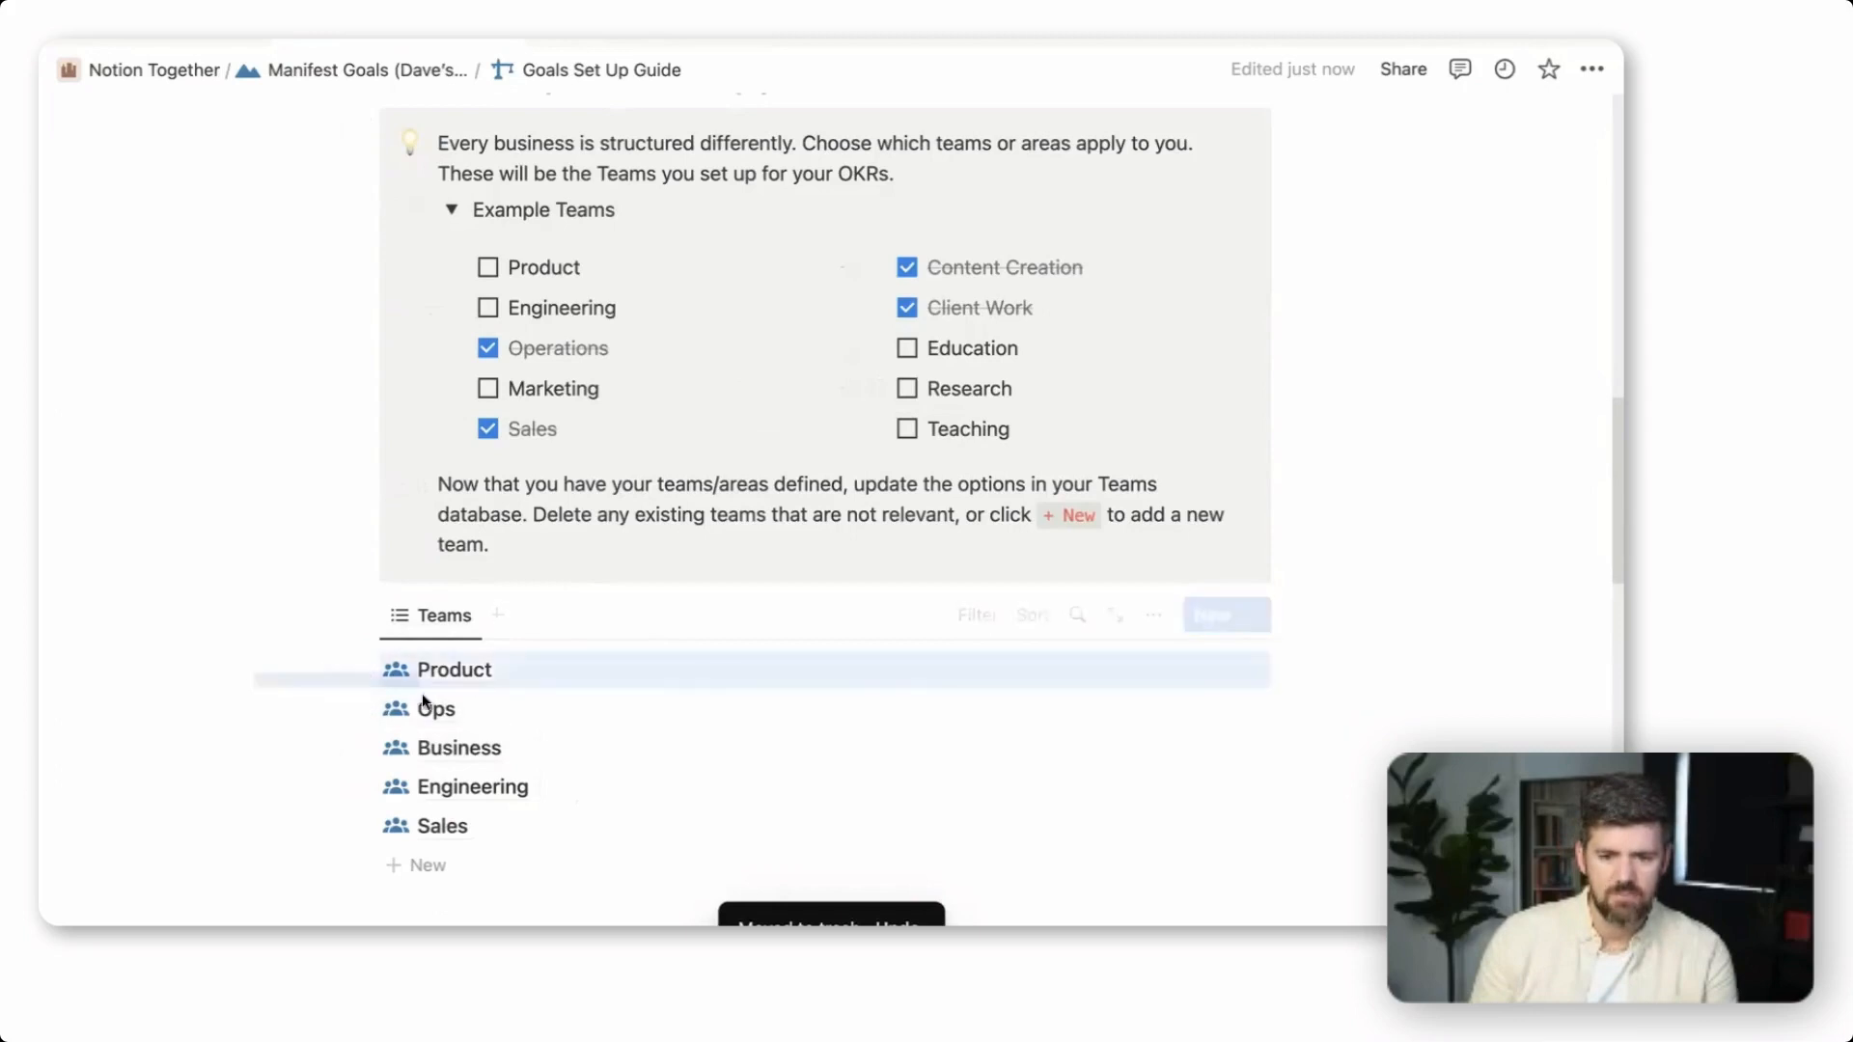
pyautogui.press('BackSpace')
pyautogui.moveTo(281, 712); pyautogui.dragTo(454, 712)
pyautogui.press('BackSpace')
pyautogui.press('BackSpace')
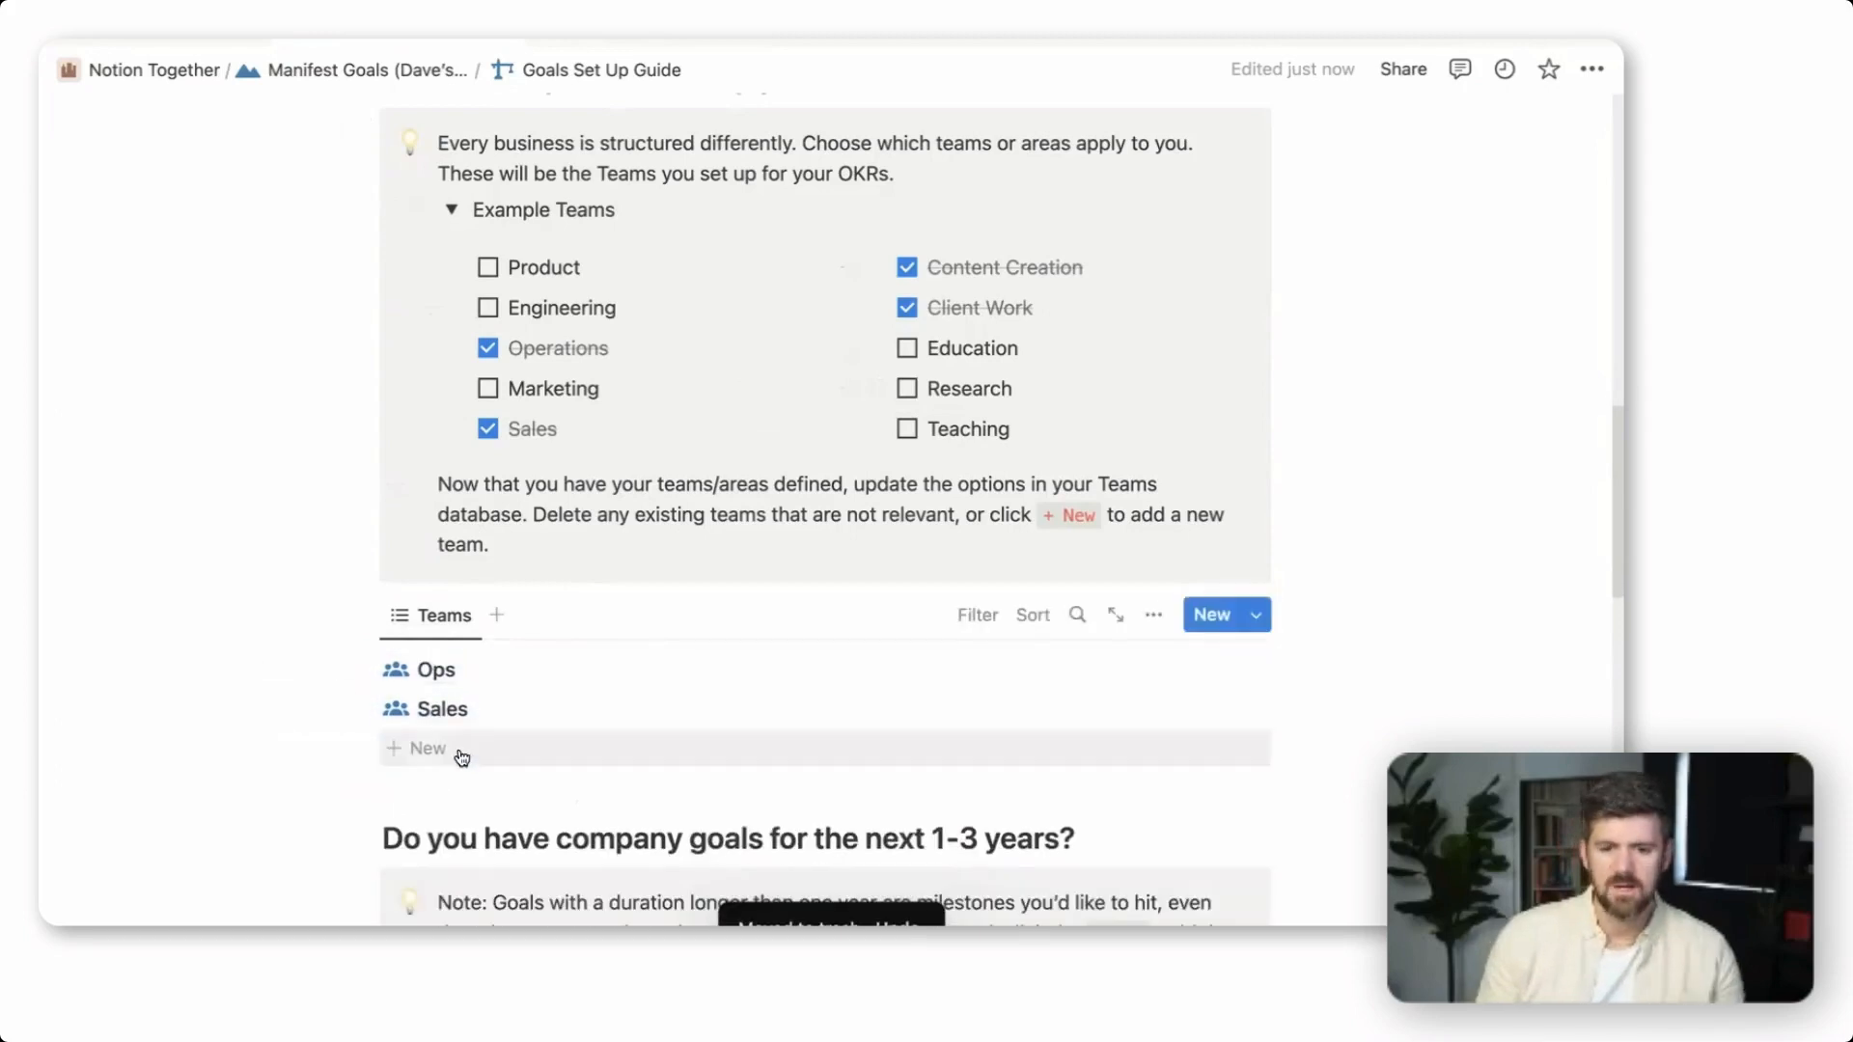
# Add Content Creation and Client Work to the Teams database and apply the New Team template to both
pyautogui.click(460, 749)
pyautogui.write('Content Cr')
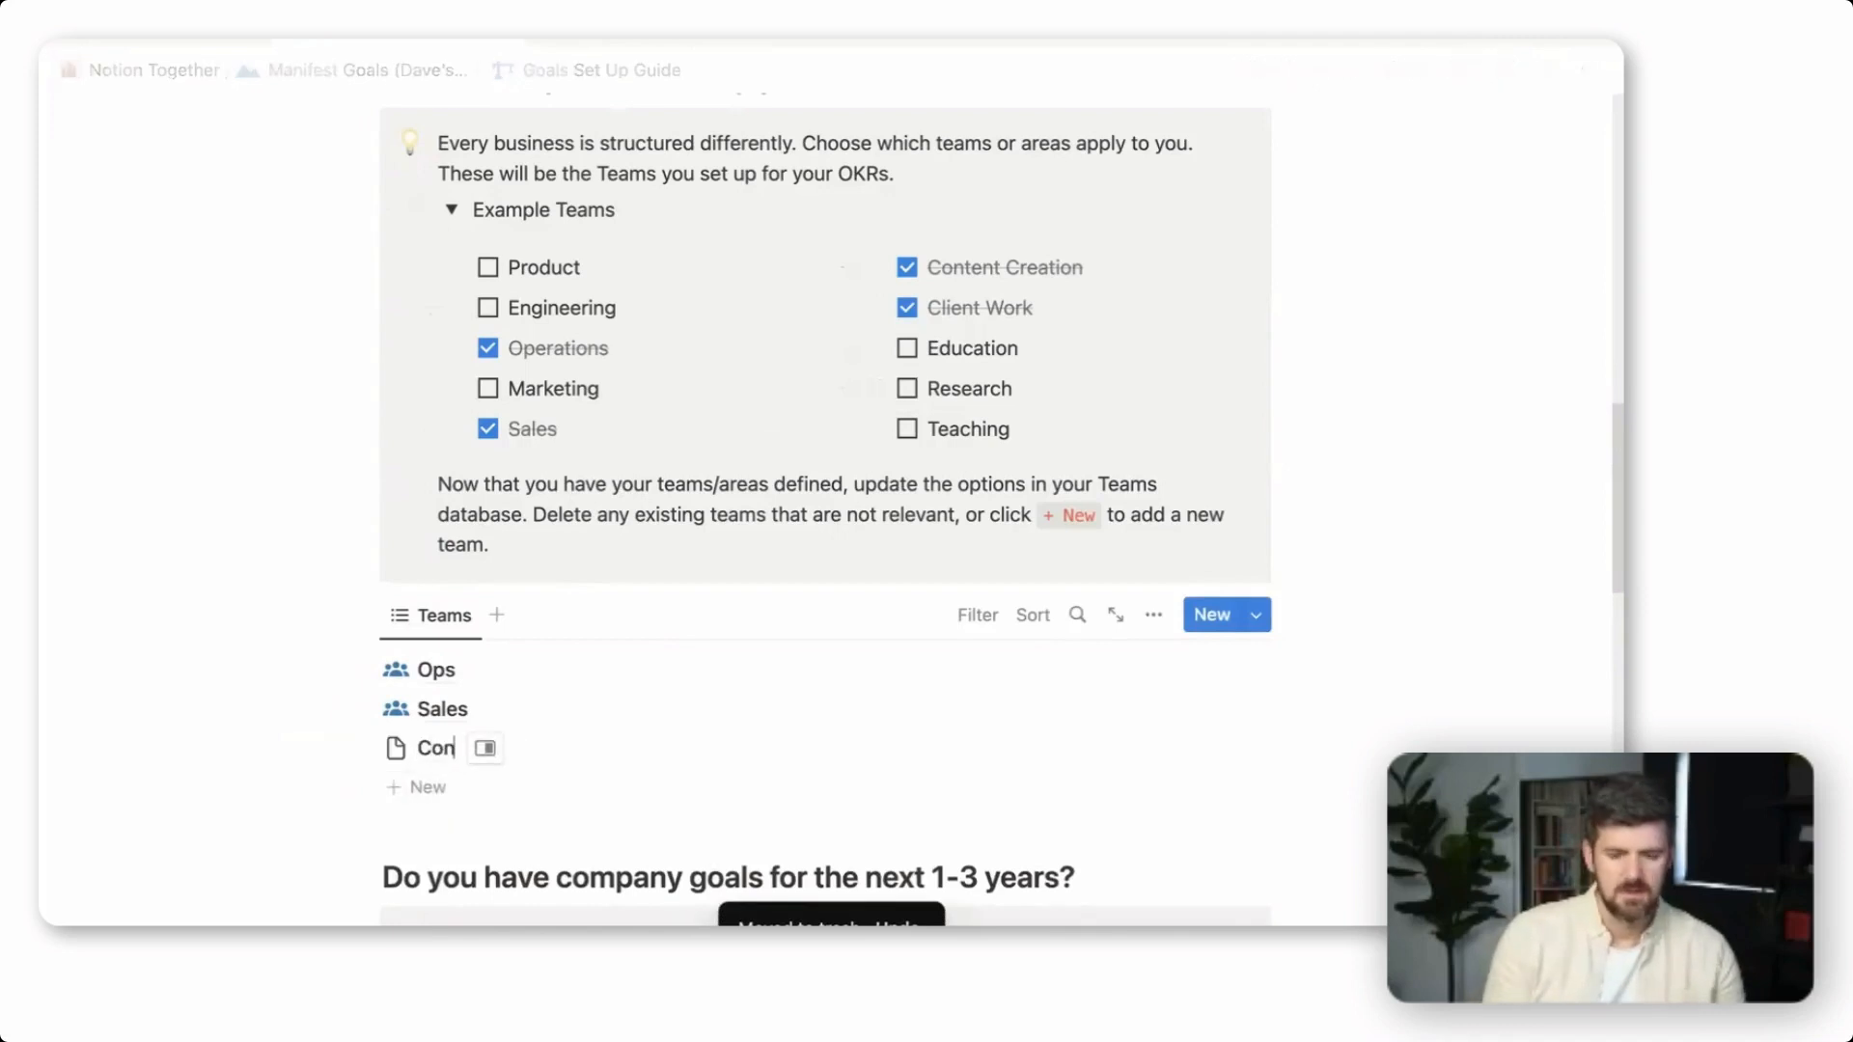
pyautogui.write('eation')
pyautogui.press('Escape')
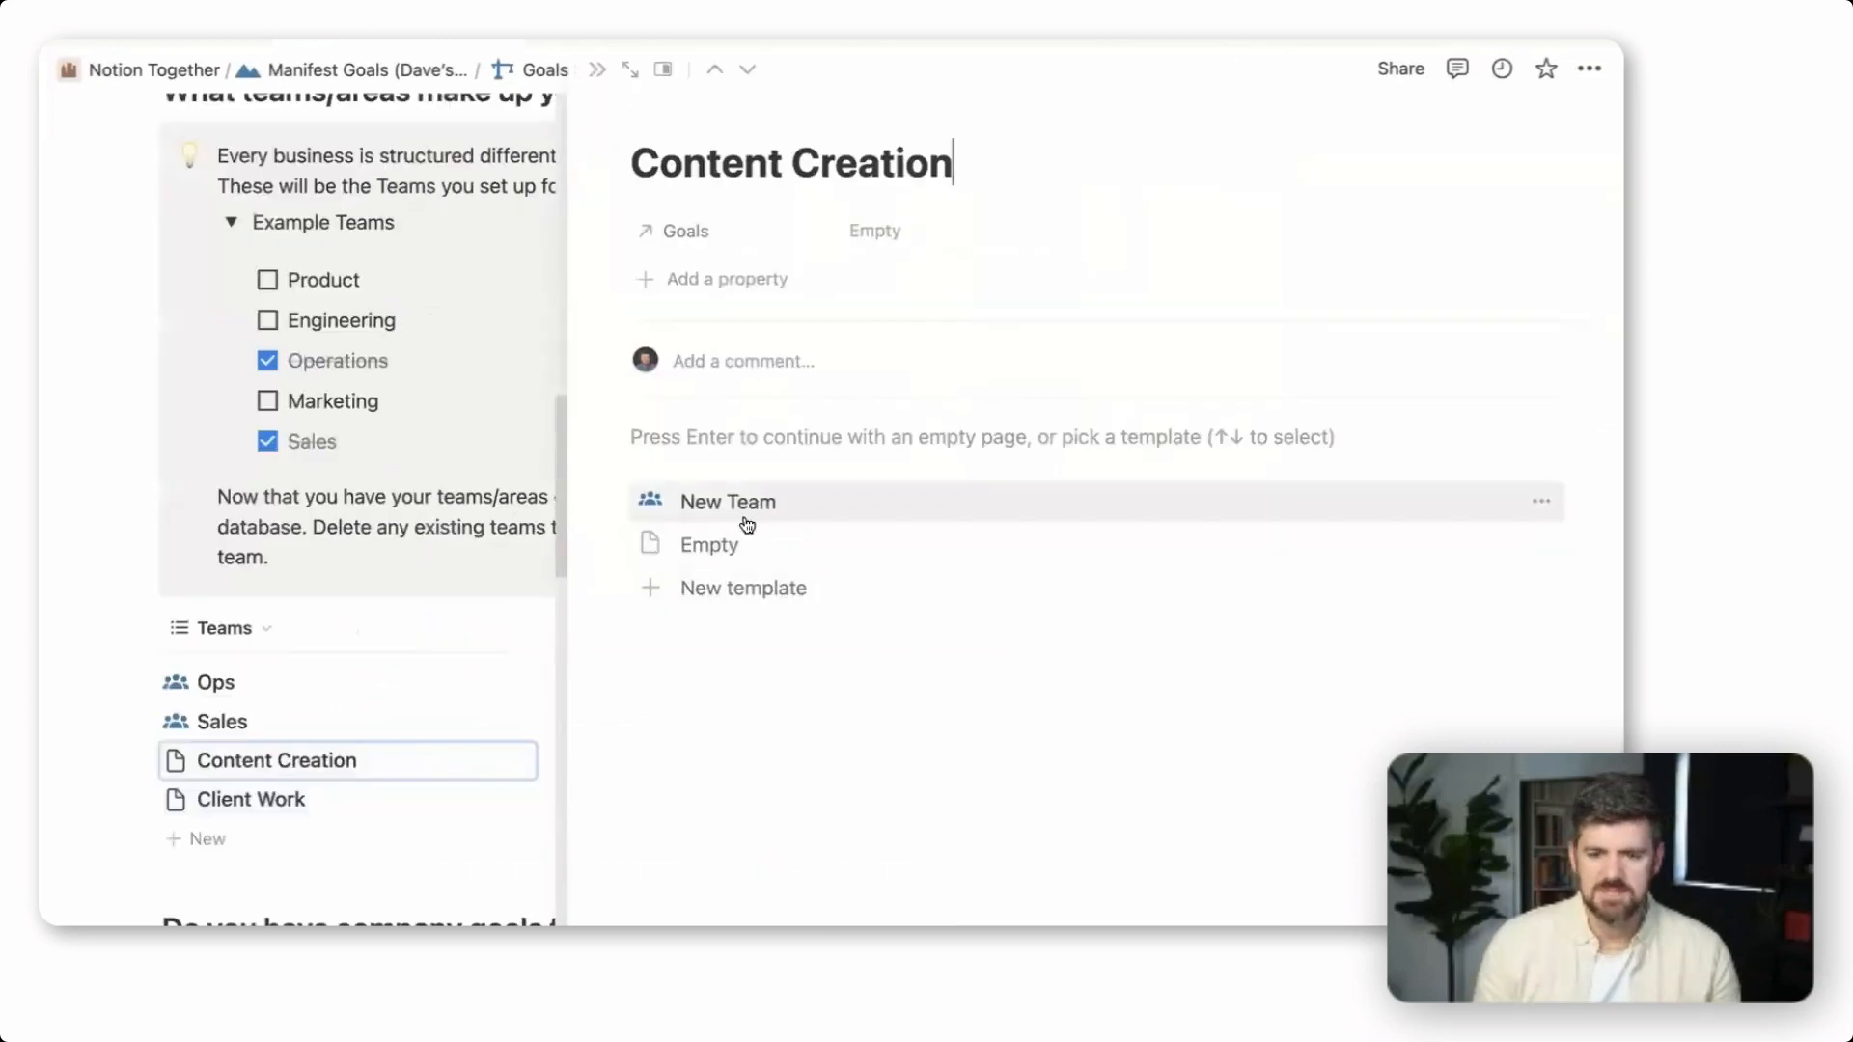
pyautogui.click(757, 510)
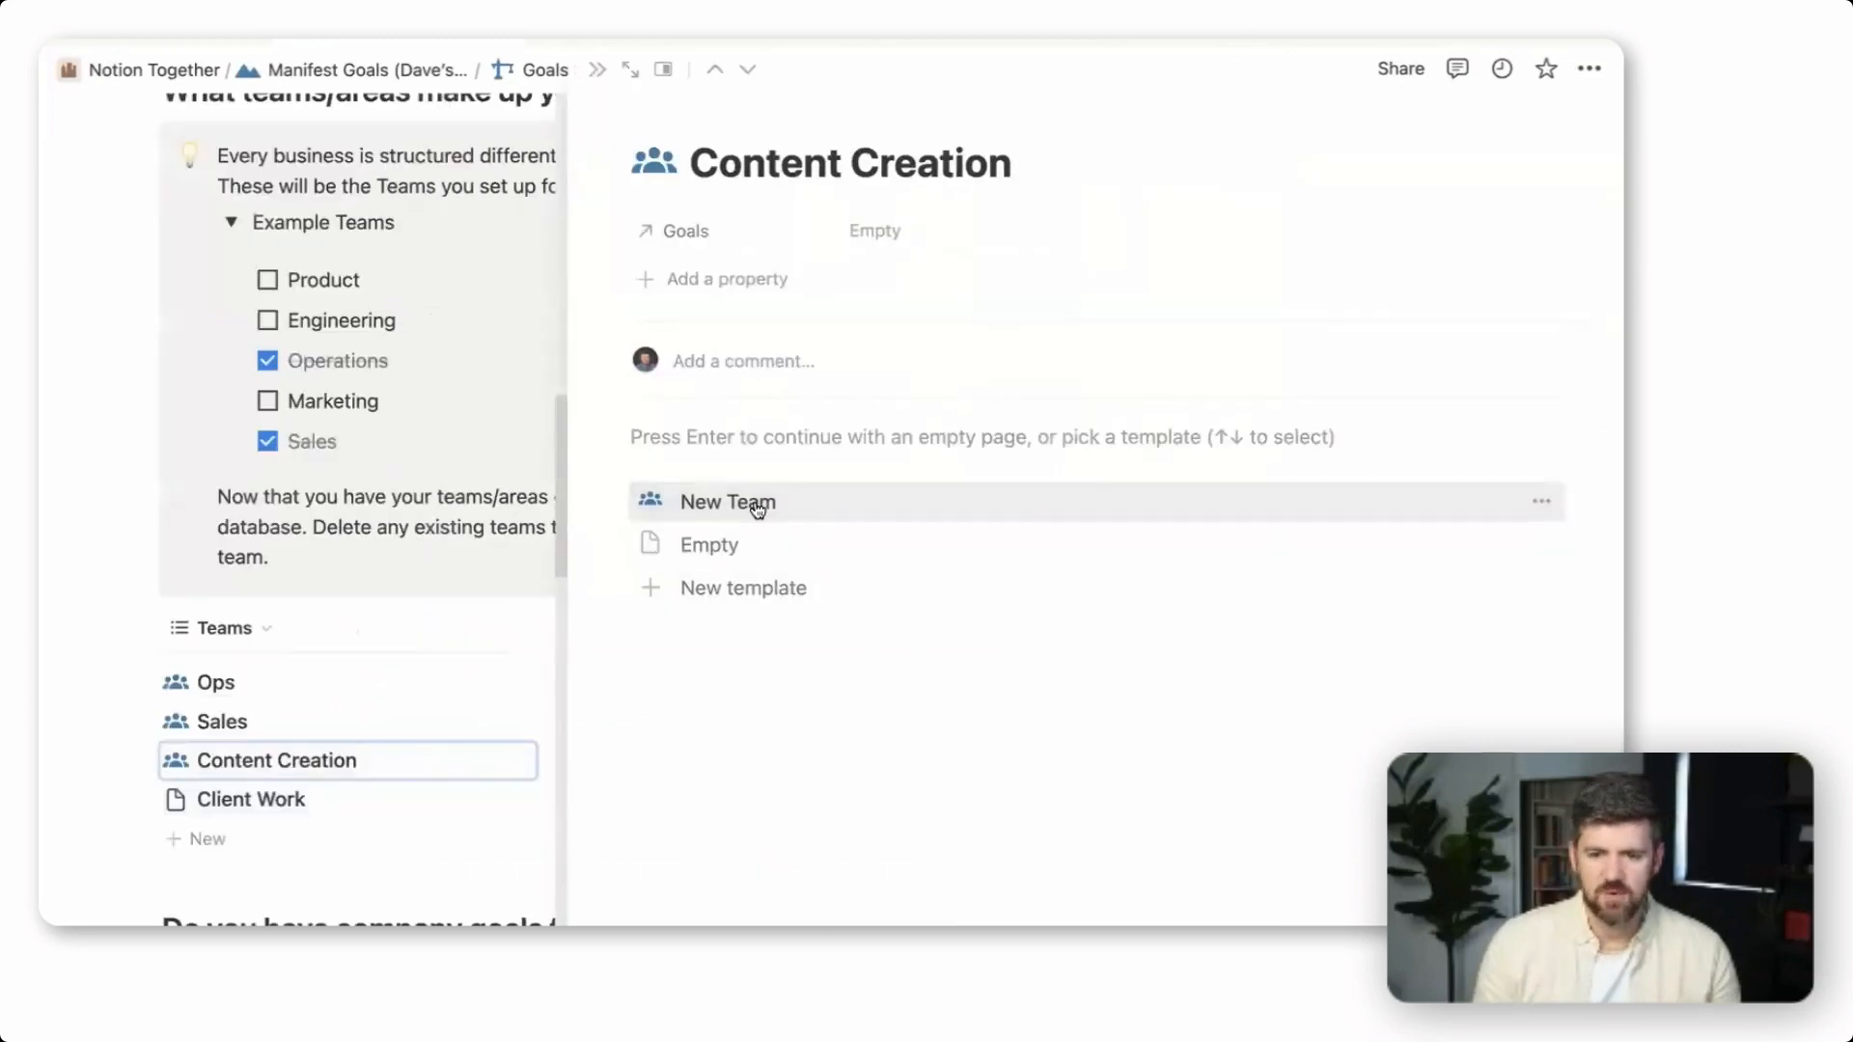
pyautogui.click(289, 803)
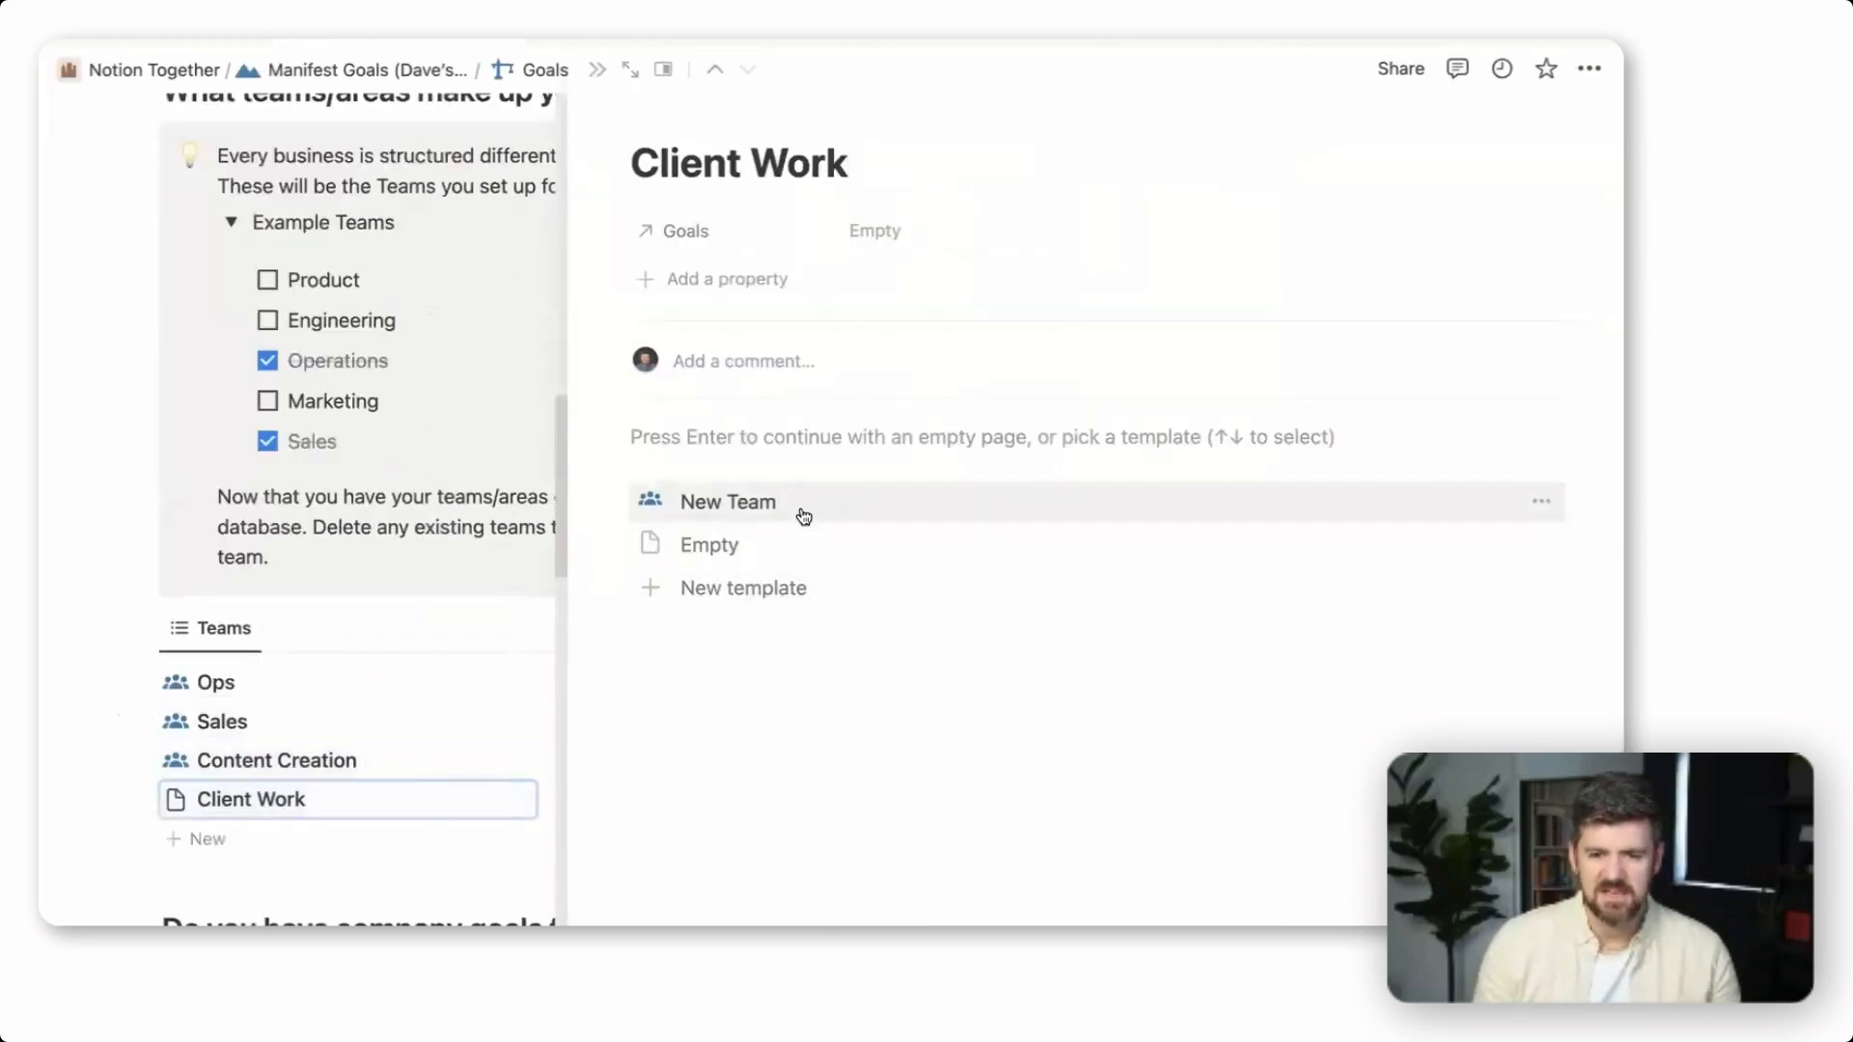
pyautogui.click(734, 501)
pyautogui.press('Escape')
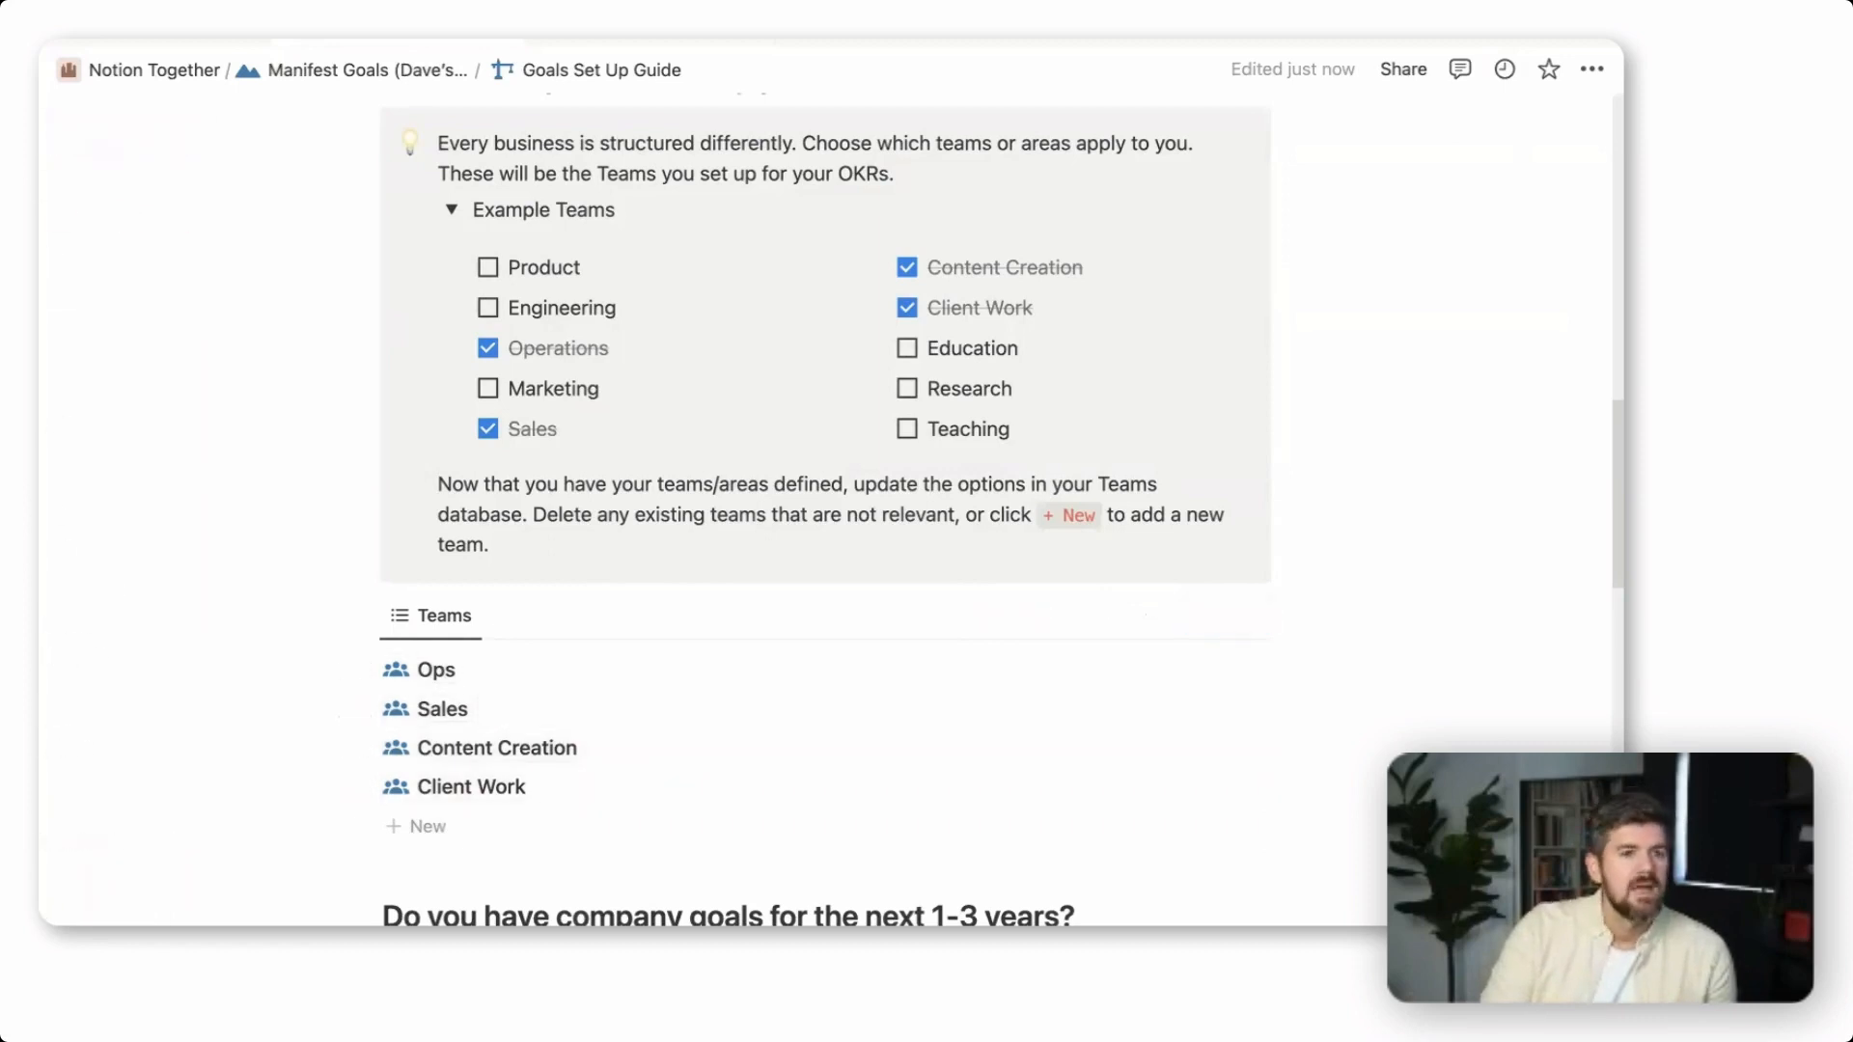
# Expand and read the Tips and Examples under "Do you have company goals for the next 1-3 years?"
pyautogui.scroll(-4, 1309, 738)
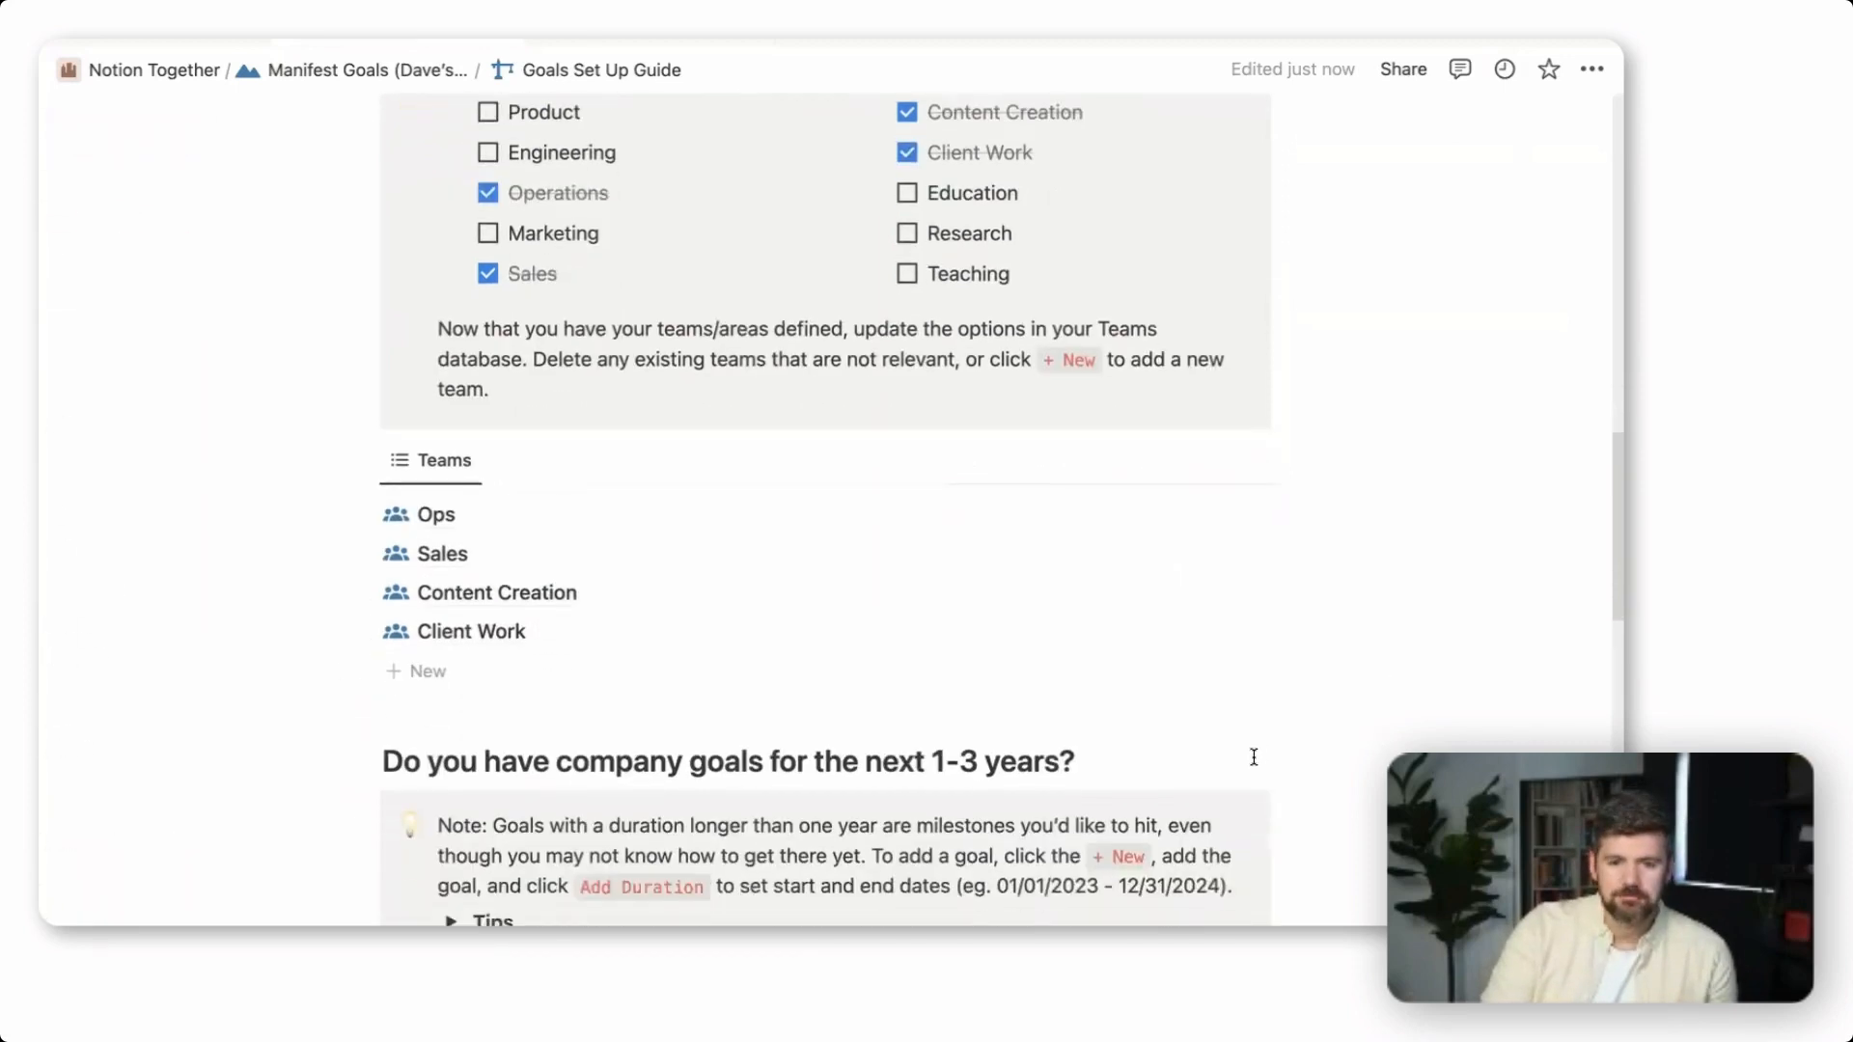
pyautogui.scroll(3, 1254, 757)
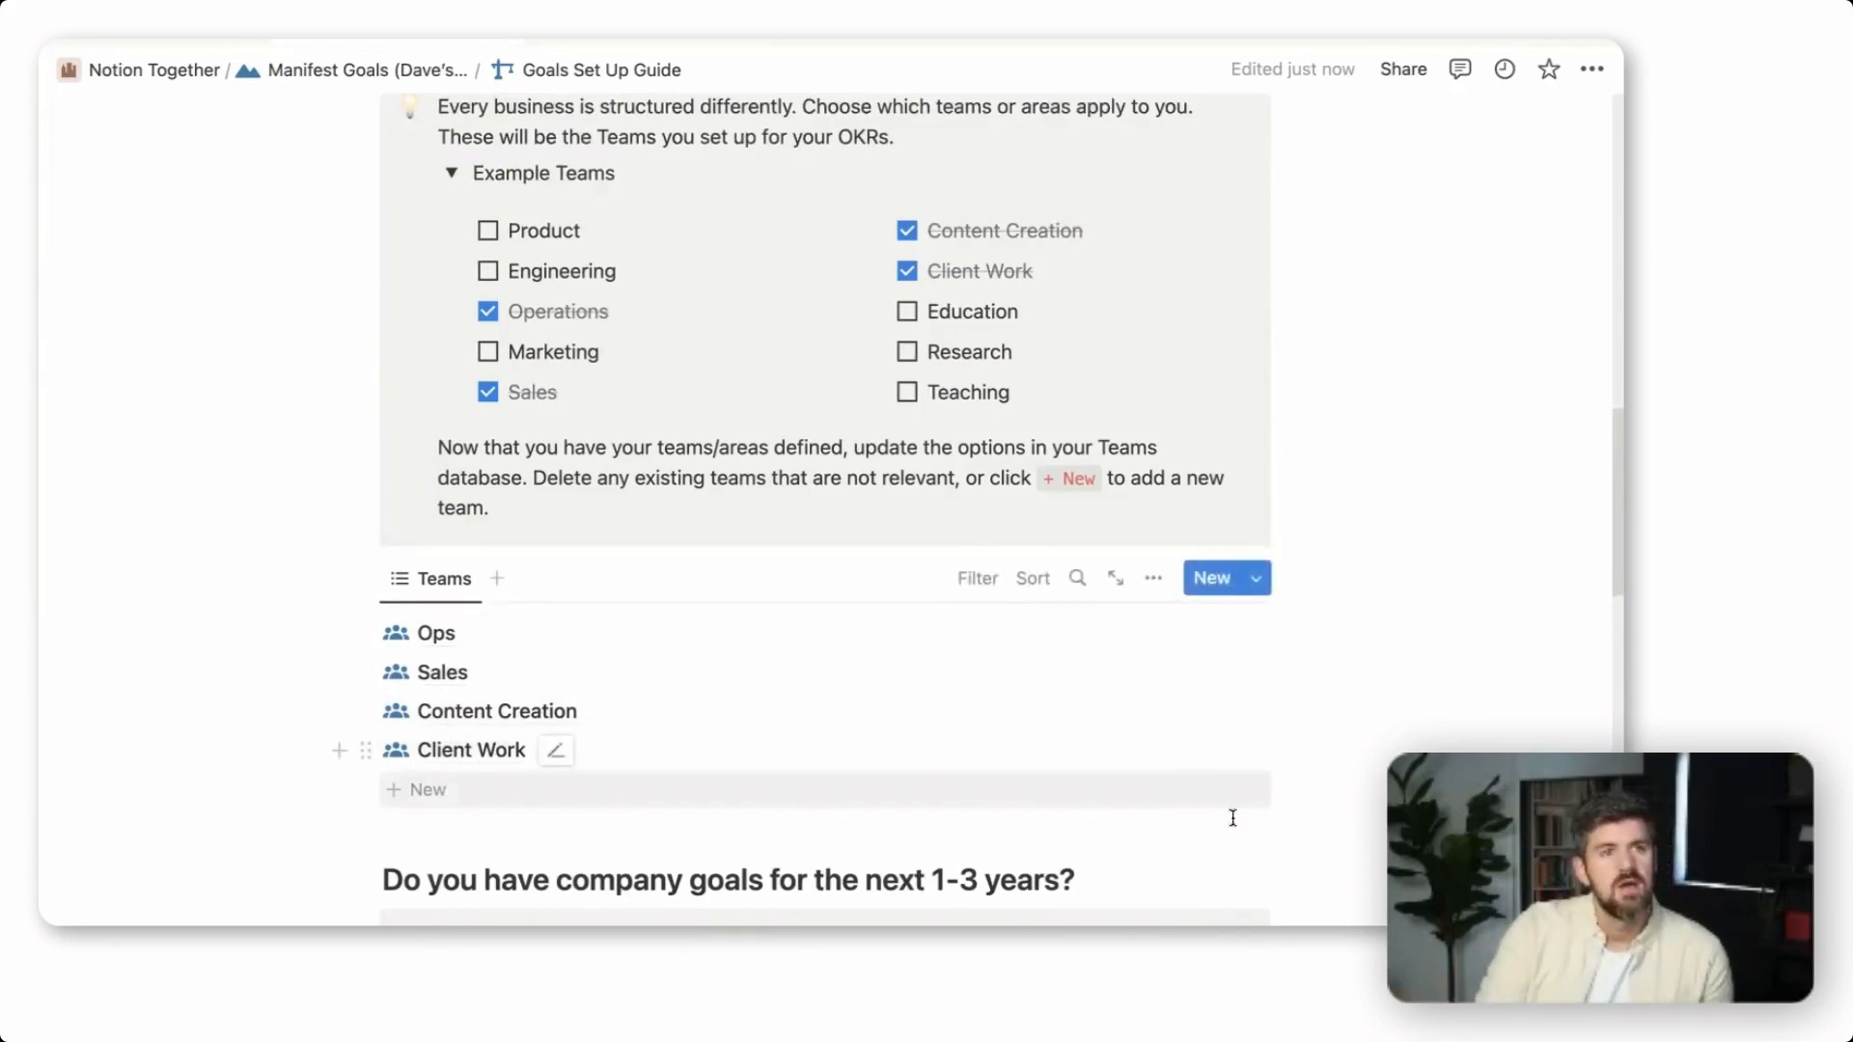
pyautogui.scroll(-5, 1229, 815)
pyautogui.scroll(-10, 1245, 834)
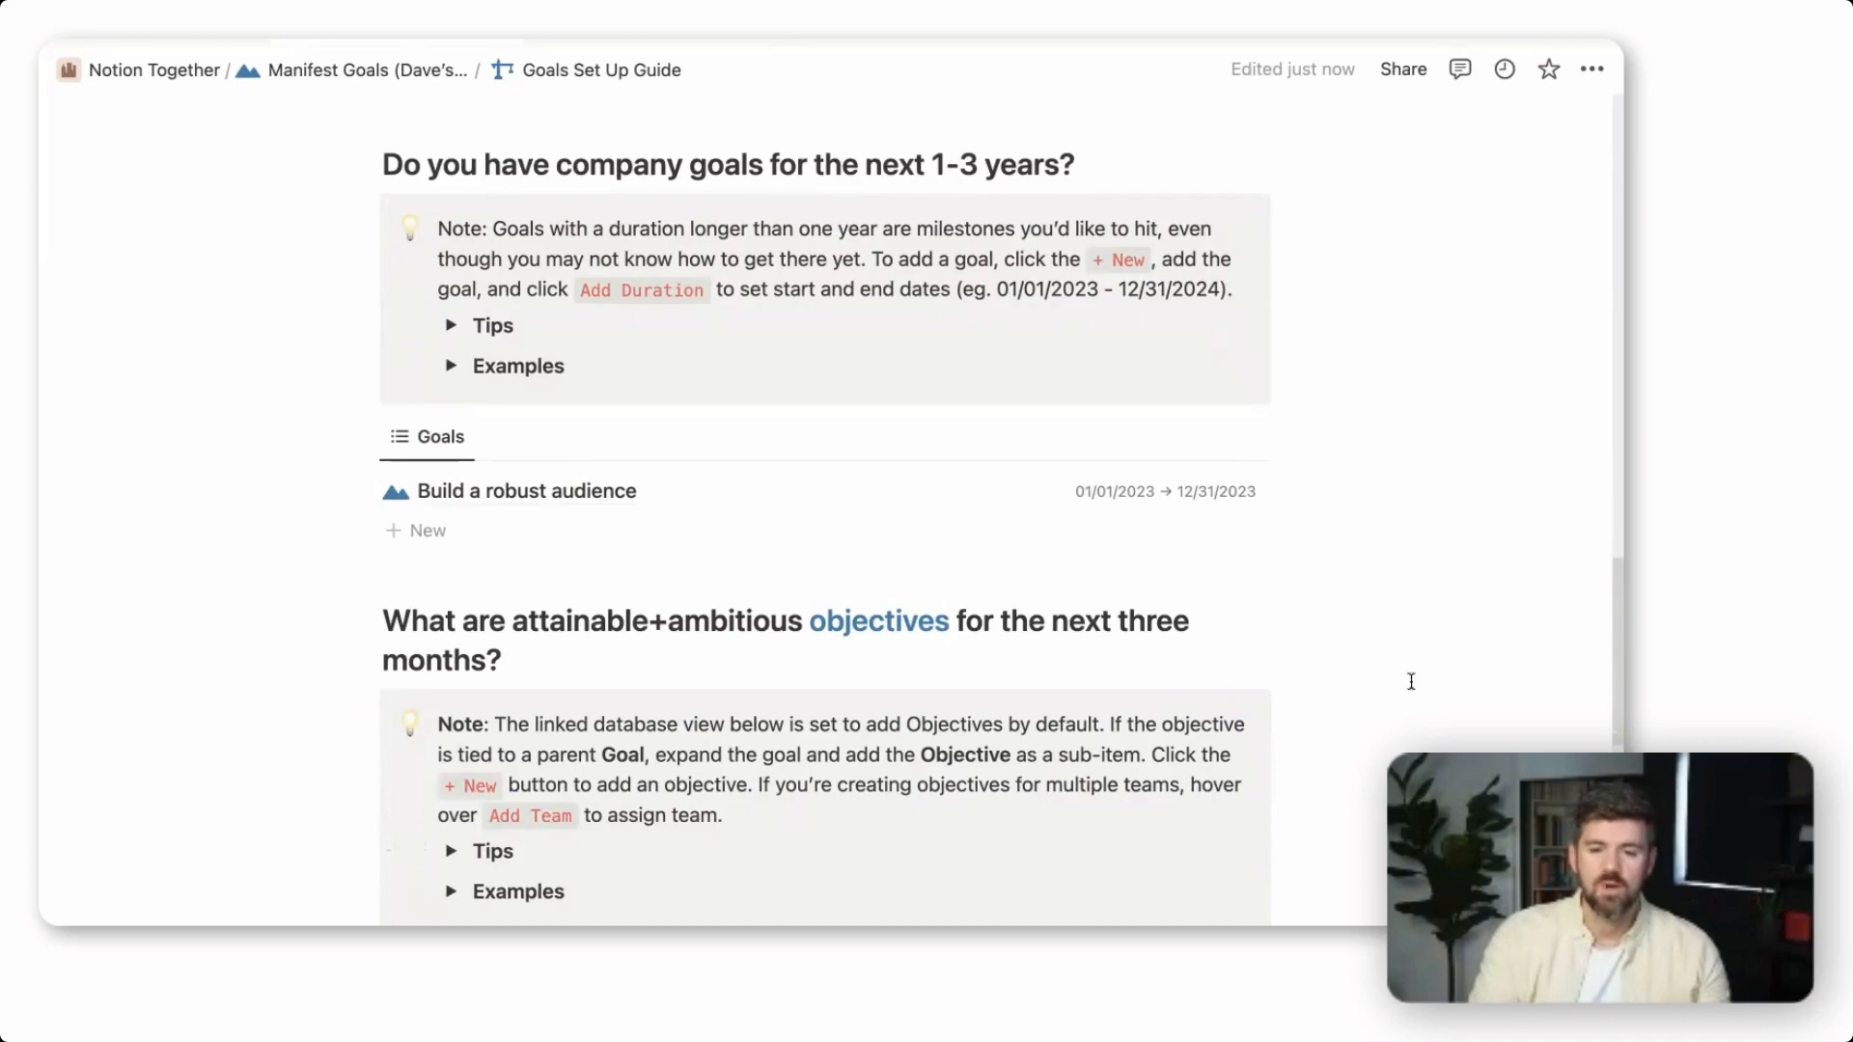
pyautogui.click(450, 326)
pyautogui.scroll(-2, 1012, 509)
pyautogui.scroll(-2, 1013, 508)
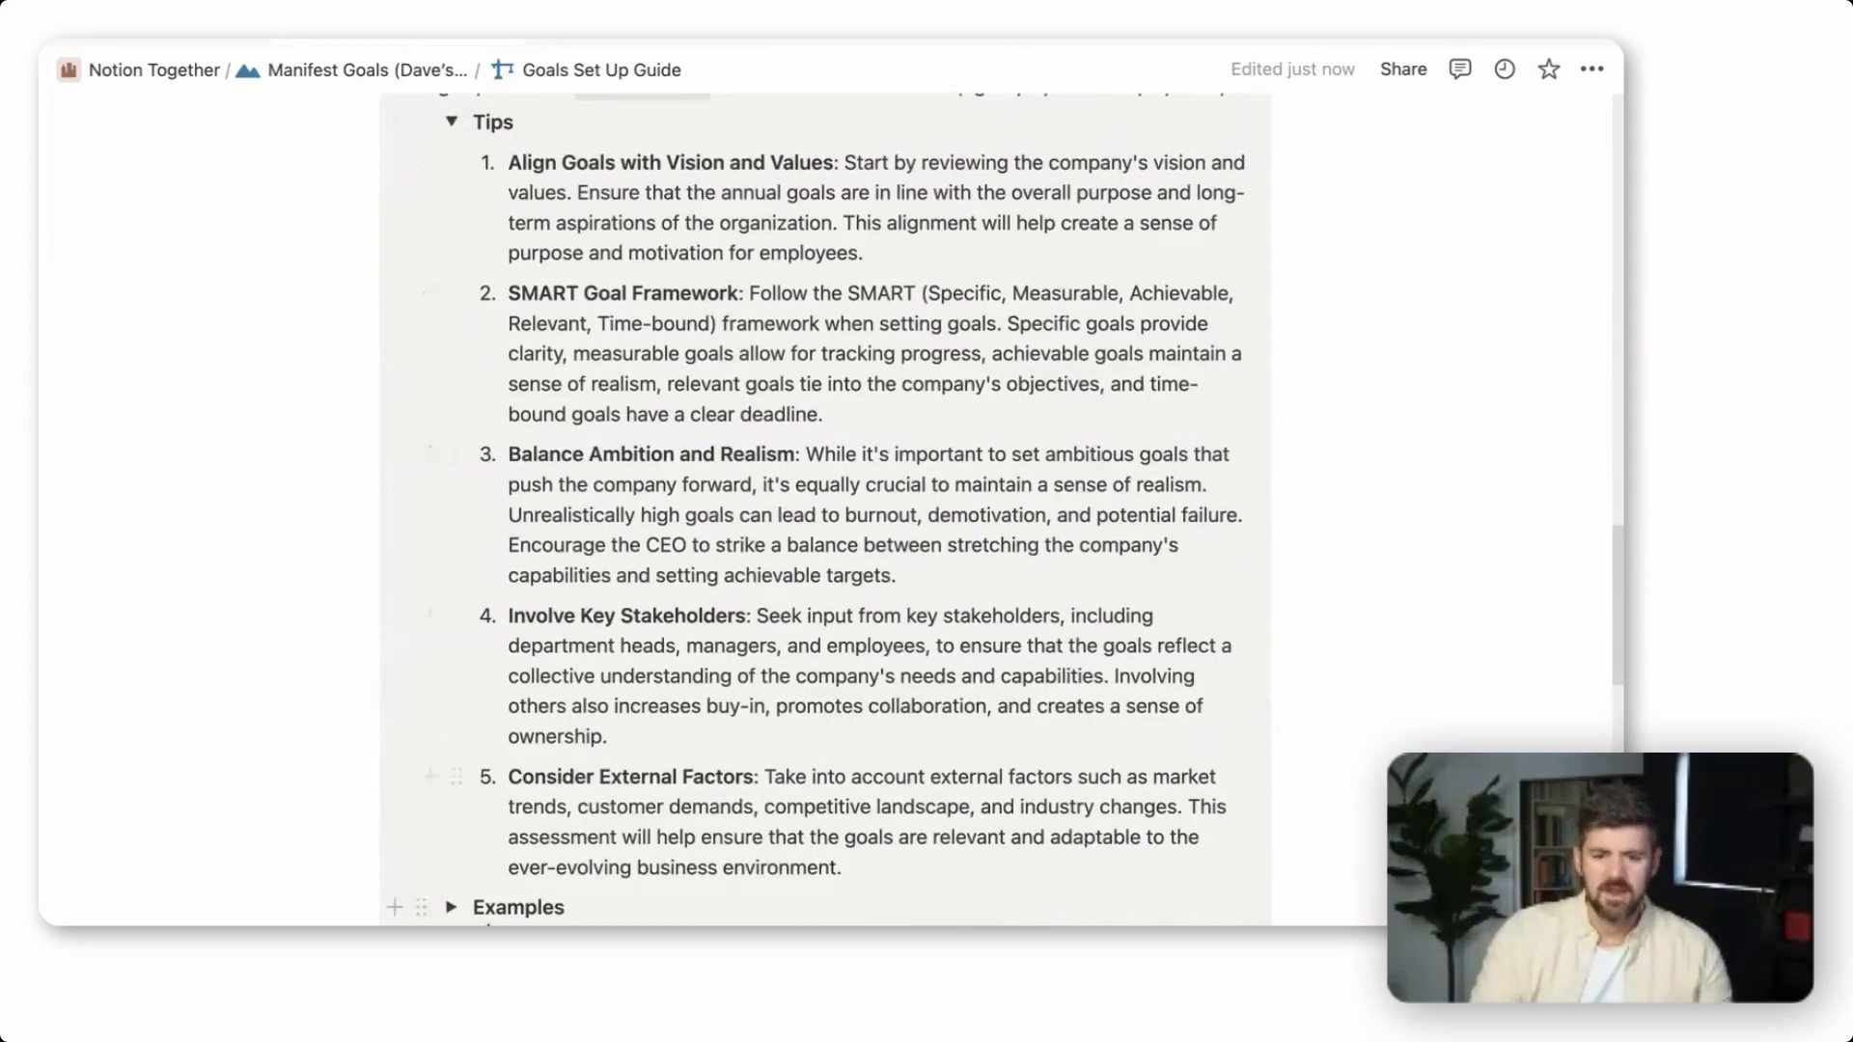
pyautogui.click(451, 907)
pyautogui.scroll(-5, 862, 577)
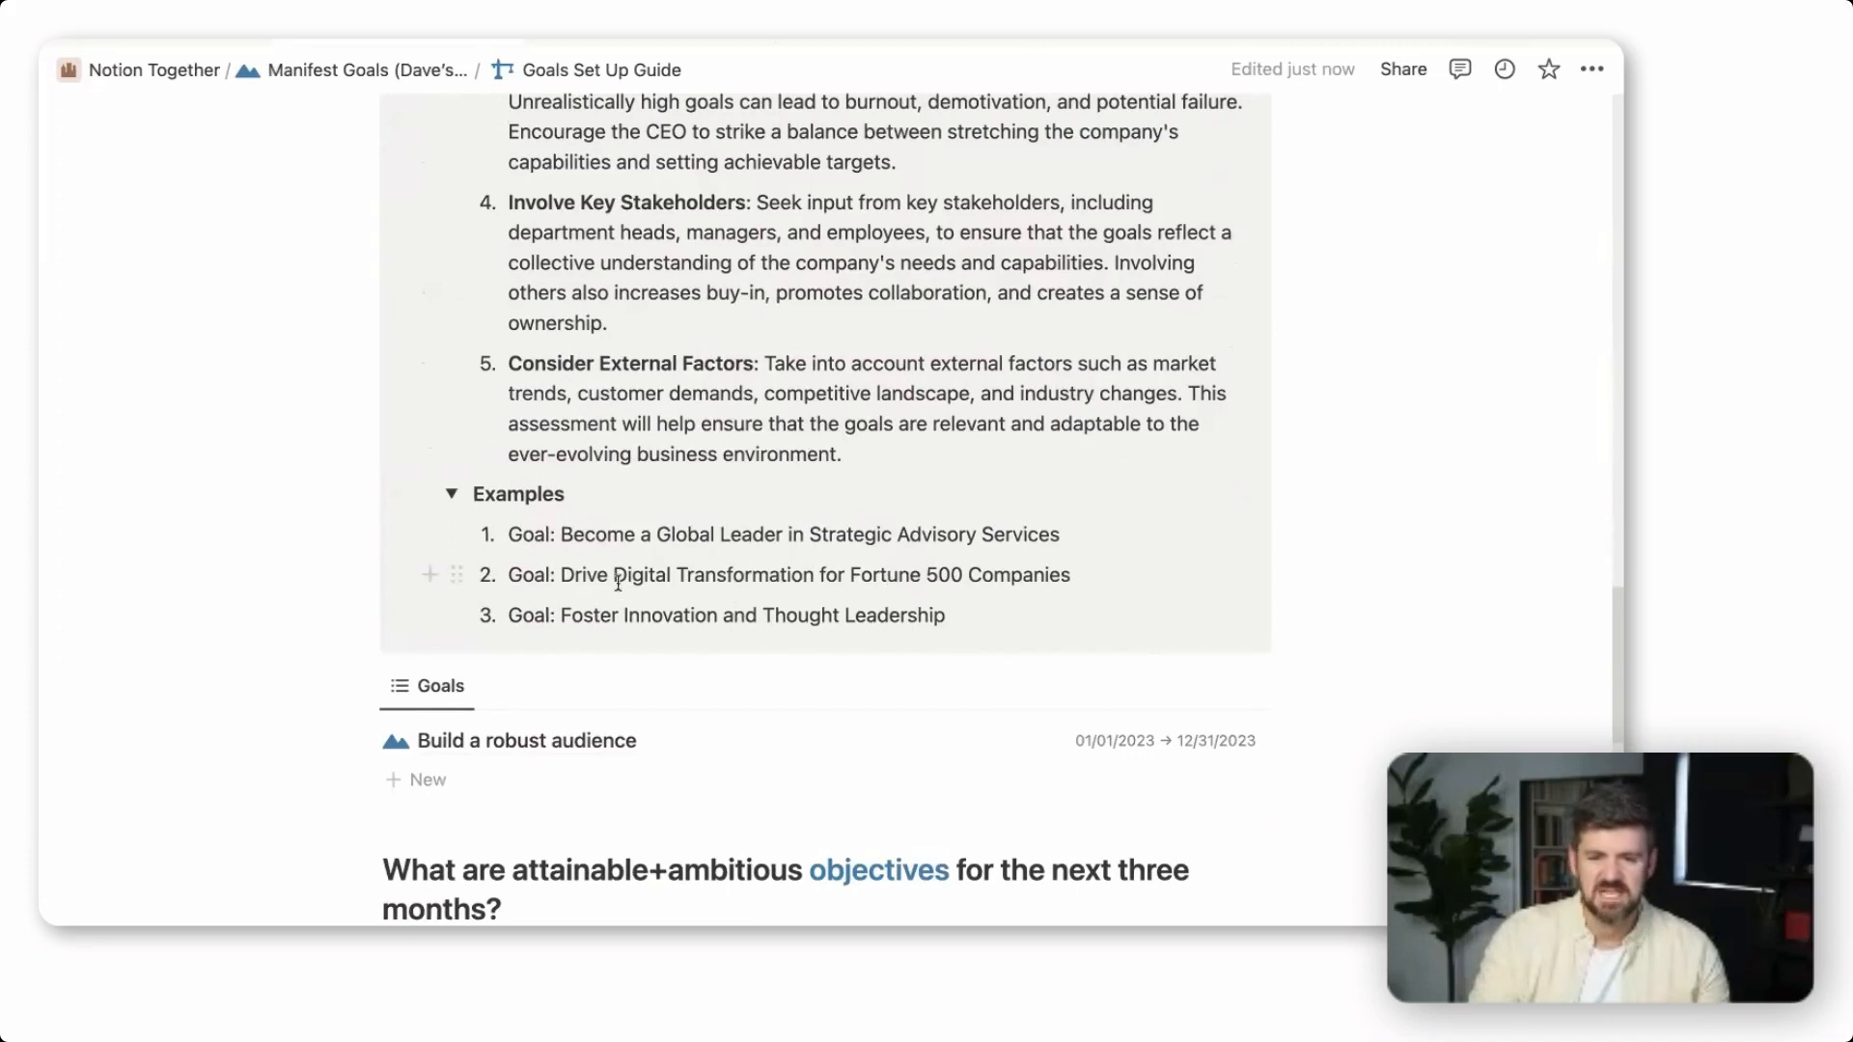
# Add a new goal using the first example's text, "Become a Global Leader in Strategic Advisory Services"
pyautogui.scroll(-1, 627, 579)
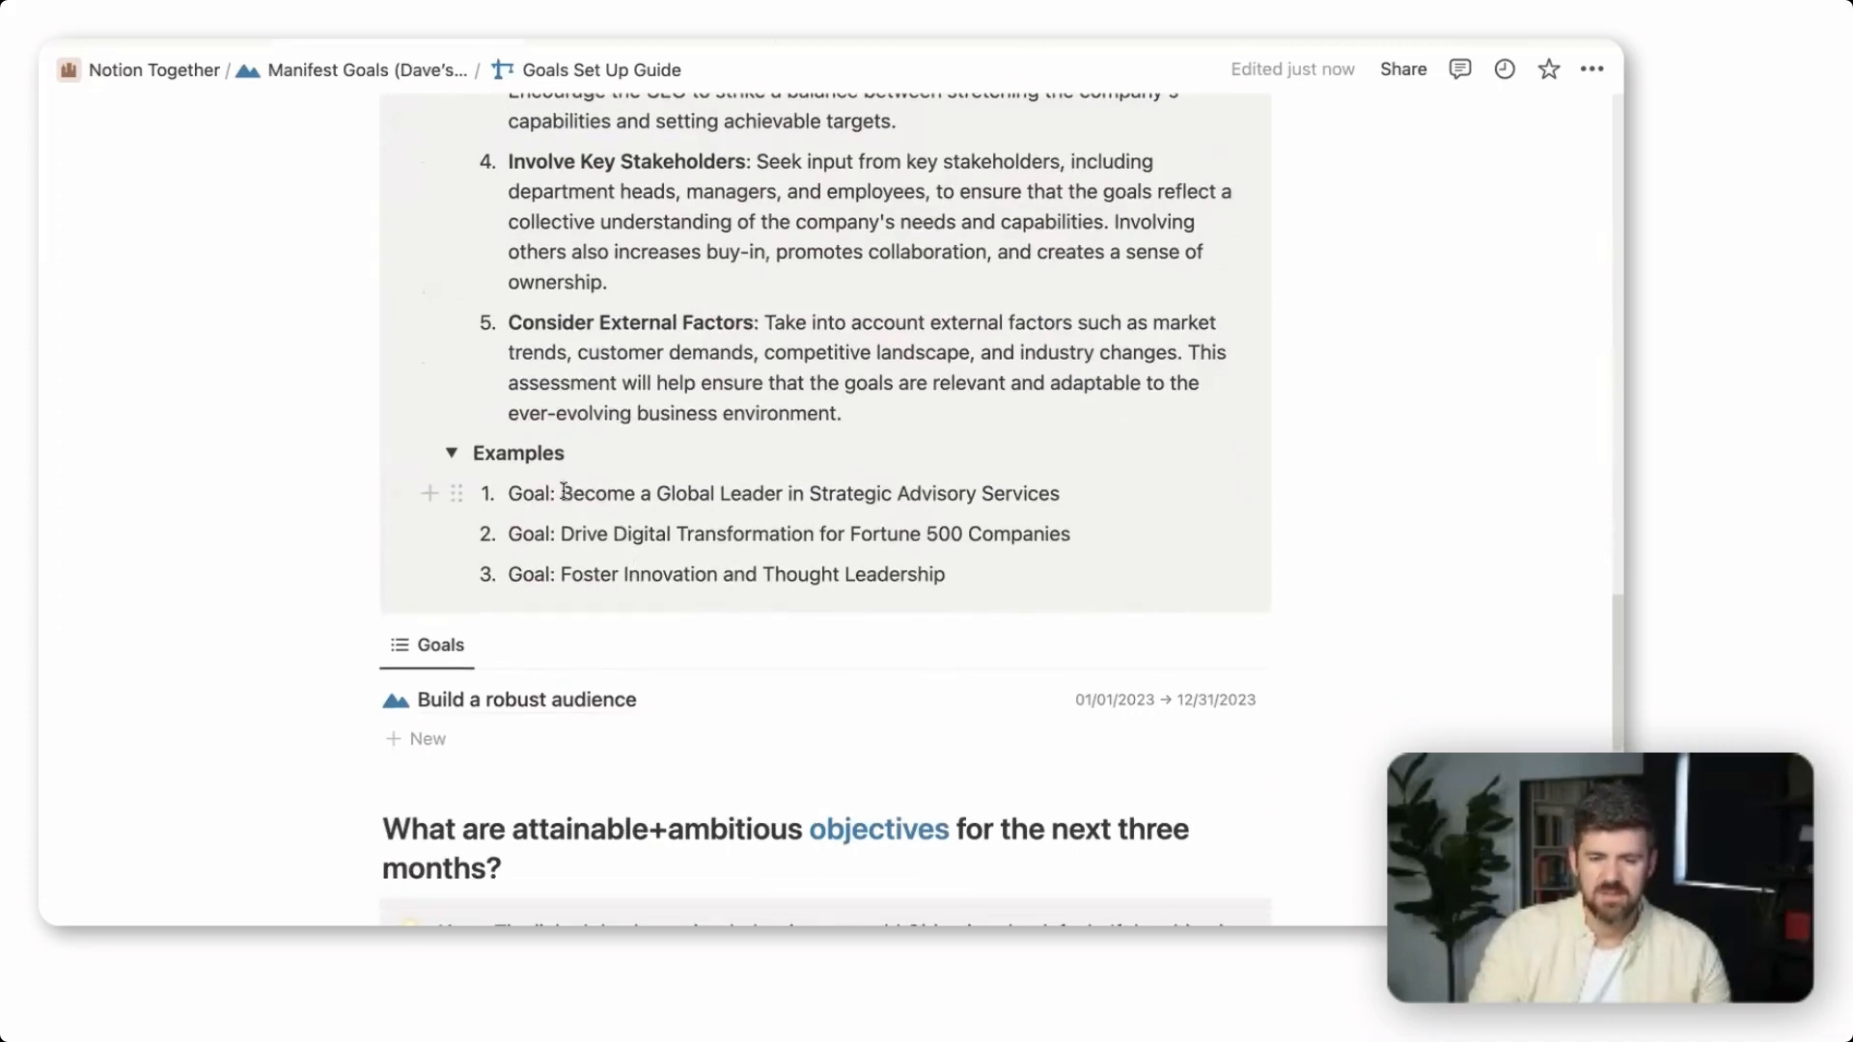
pyautogui.moveTo(563, 489); pyautogui.dragTo(1062, 495)
pyautogui.hotkey('ctrl', 'c')
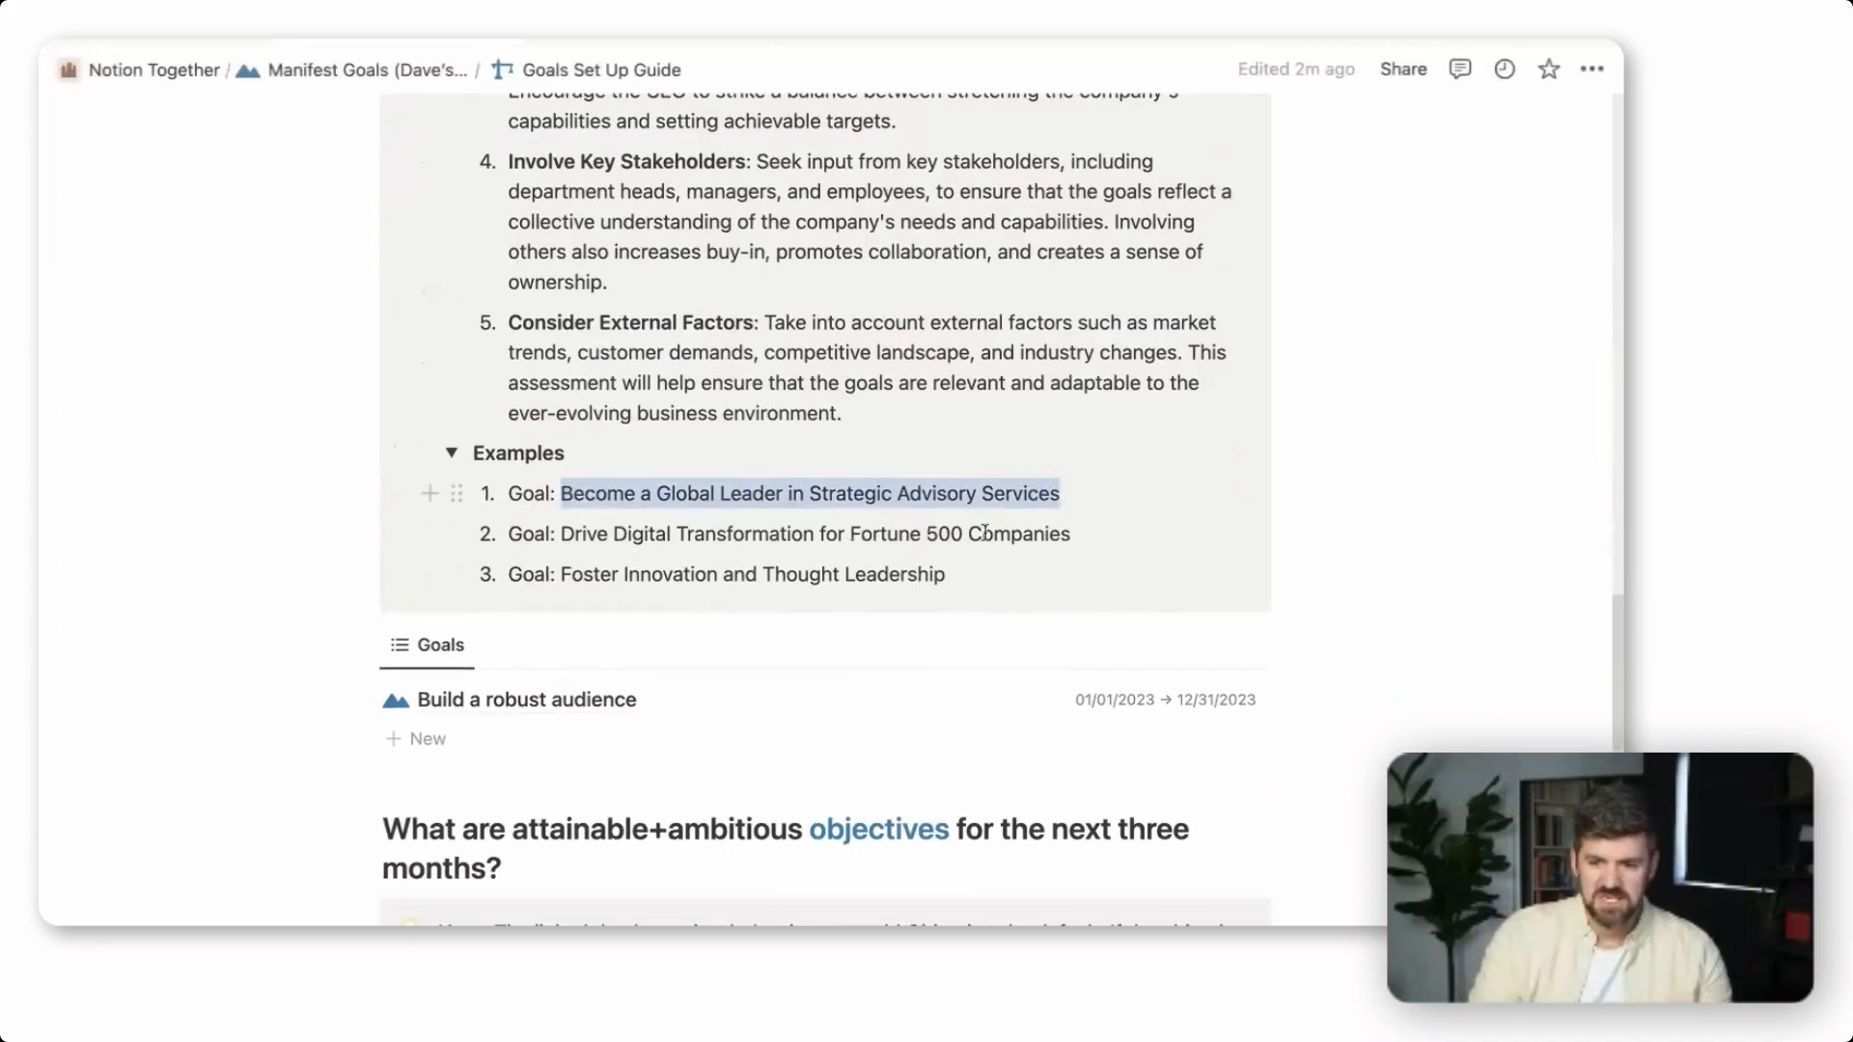
pyautogui.click(485, 748)
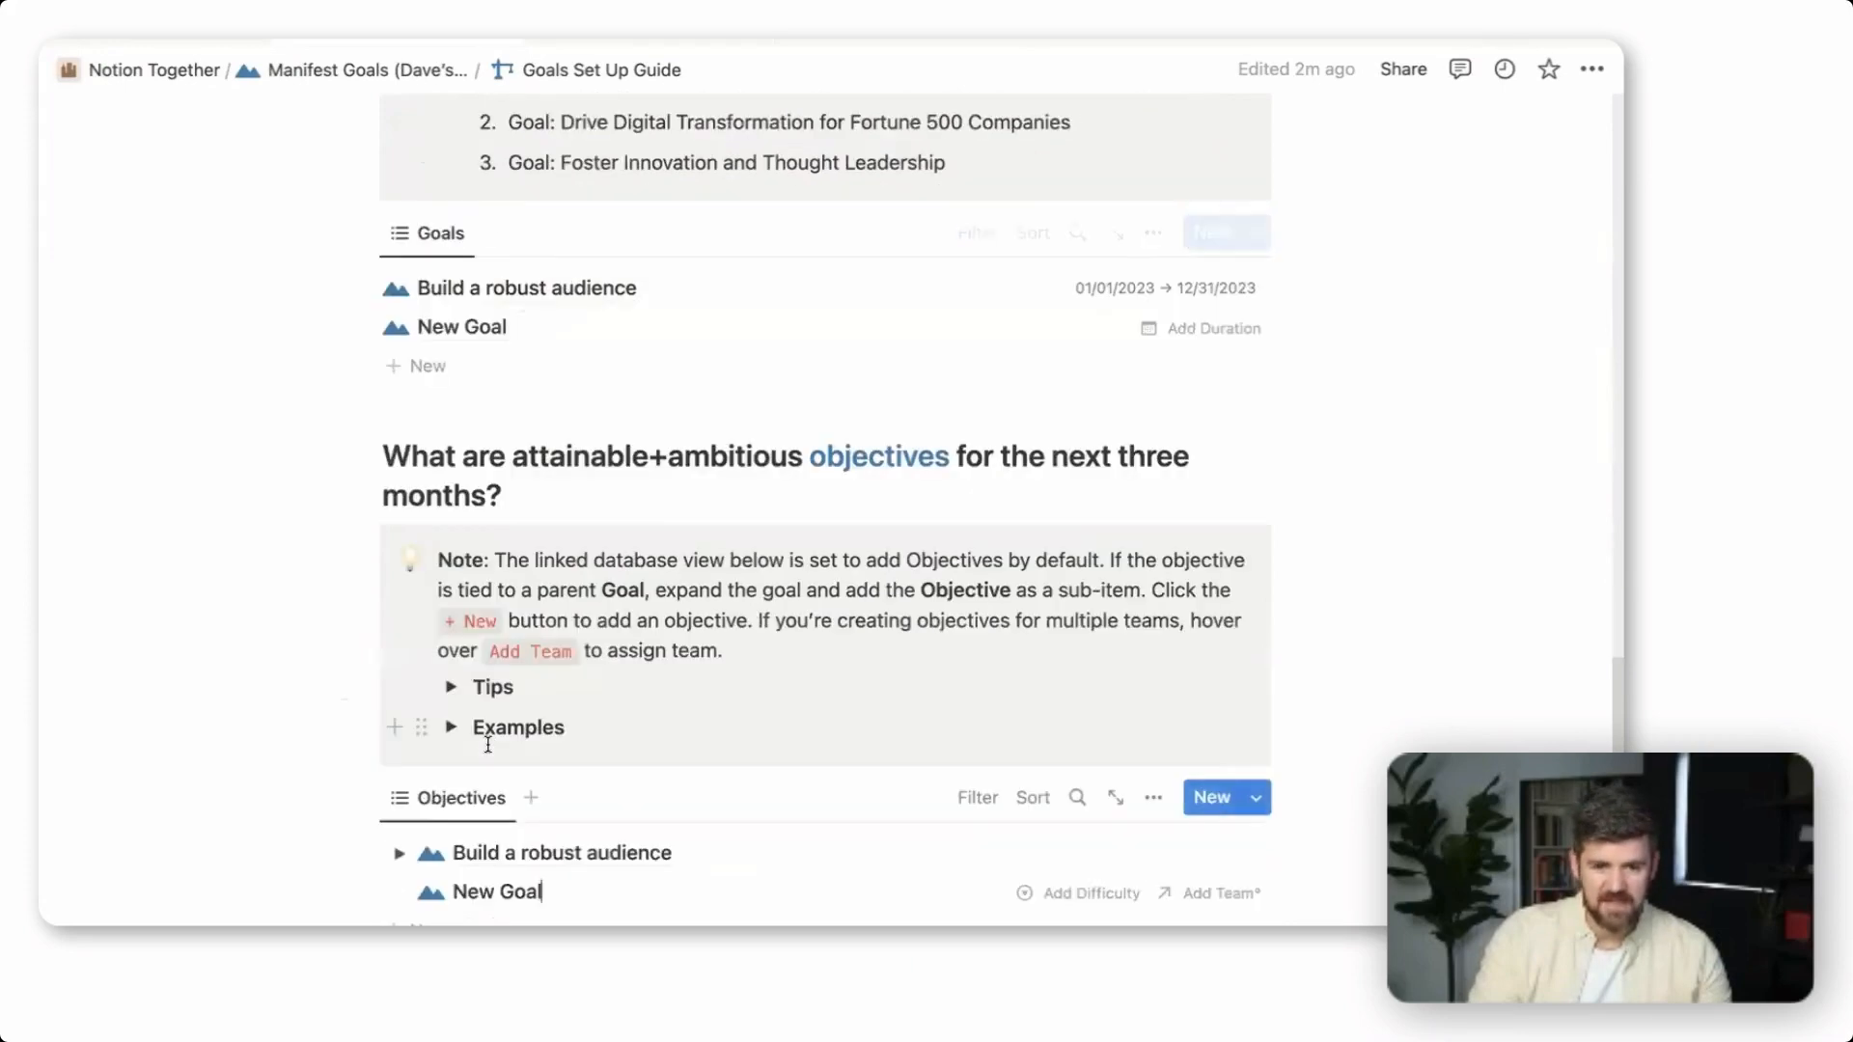
pyautogui.scroll(-5, 484, 736)
pyautogui.tripleClick(505, 888)
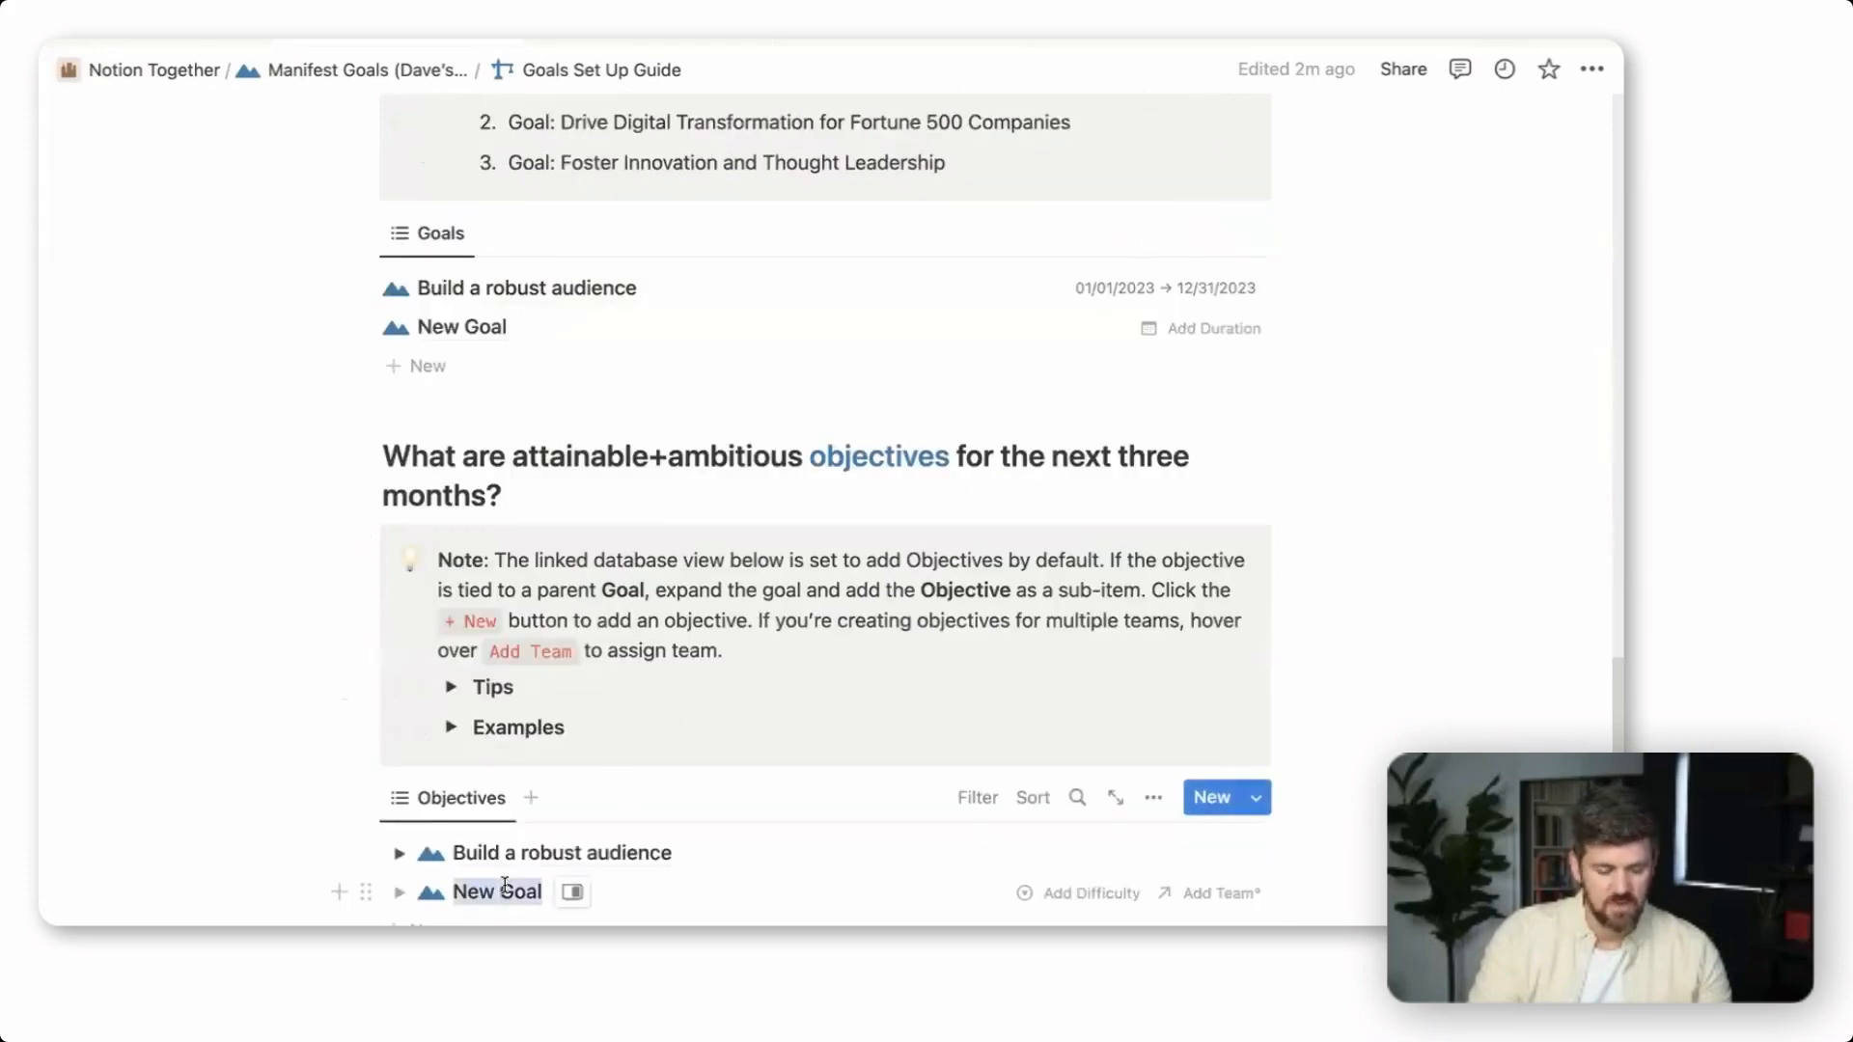
pyautogui.hotkey('ctrl', 'v')
pyautogui.scroll(-4, 1397, 685)
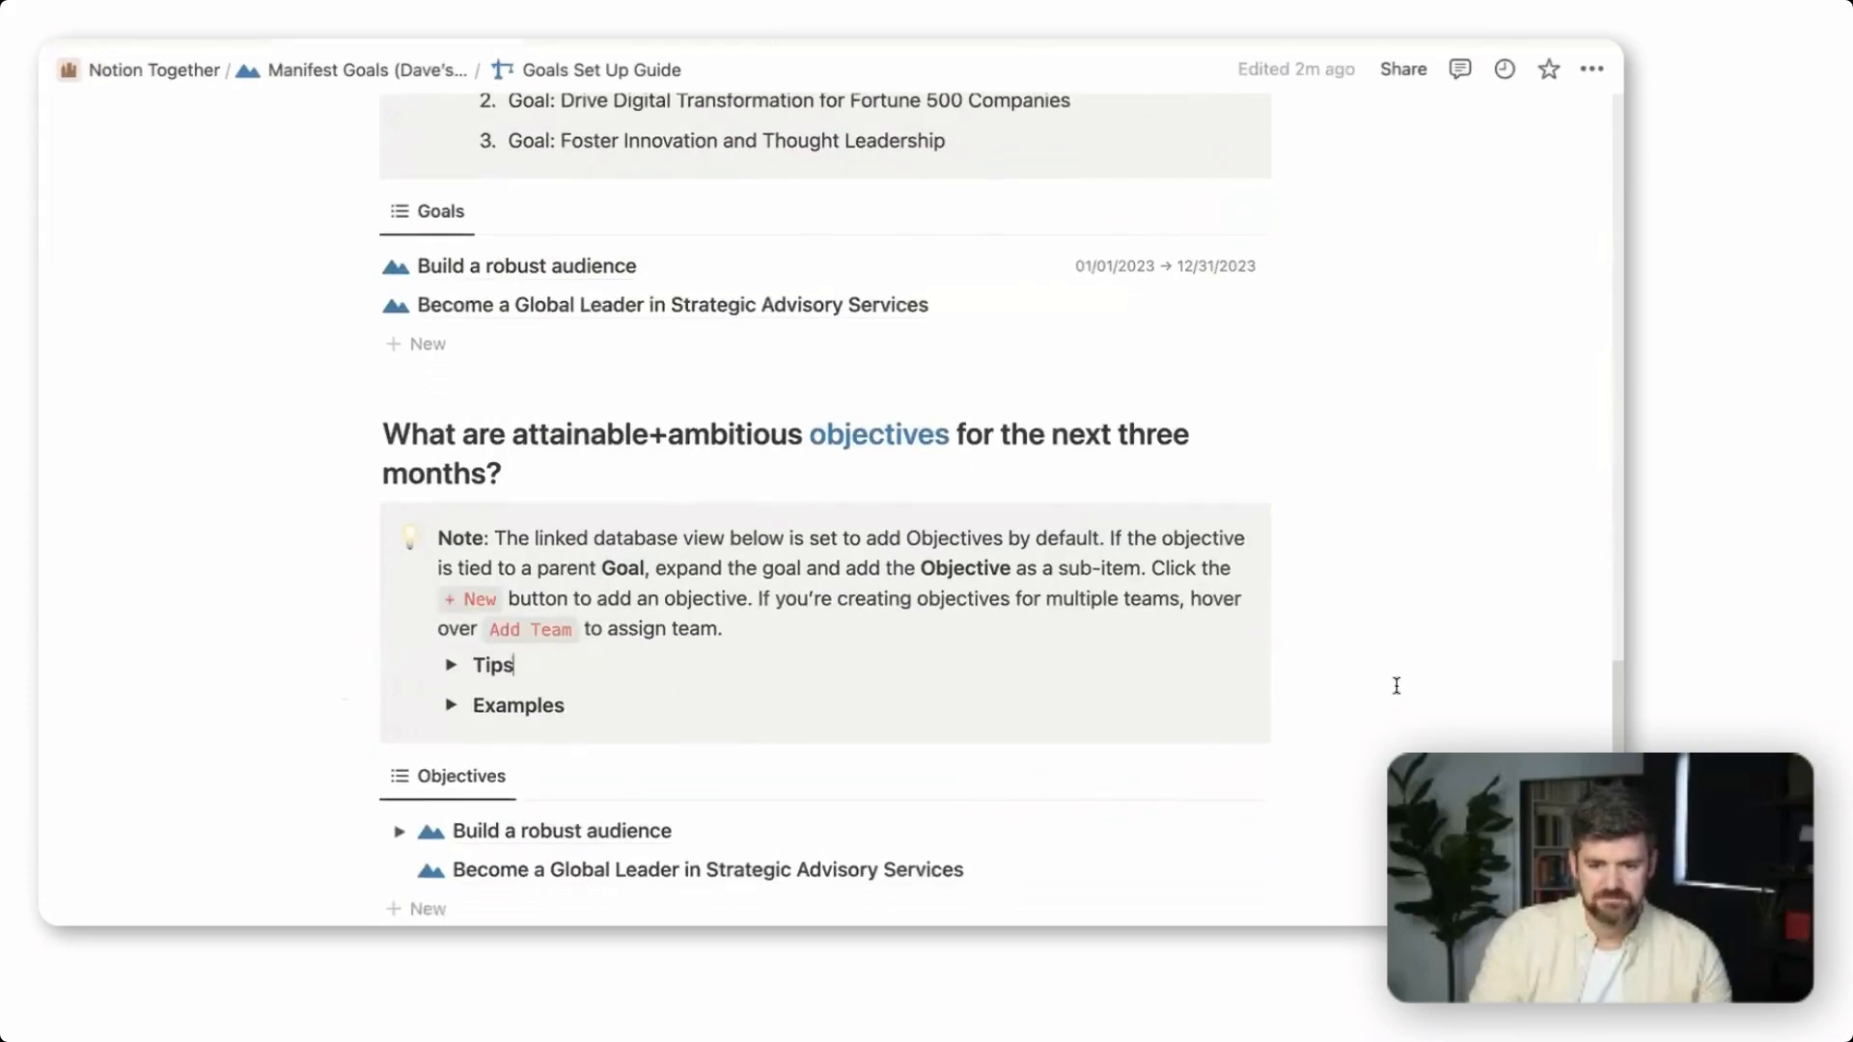
# Collapse the company goals Tips and review the templates offered for new entries in the Goals list
pyautogui.scroll(-1, 1397, 685)
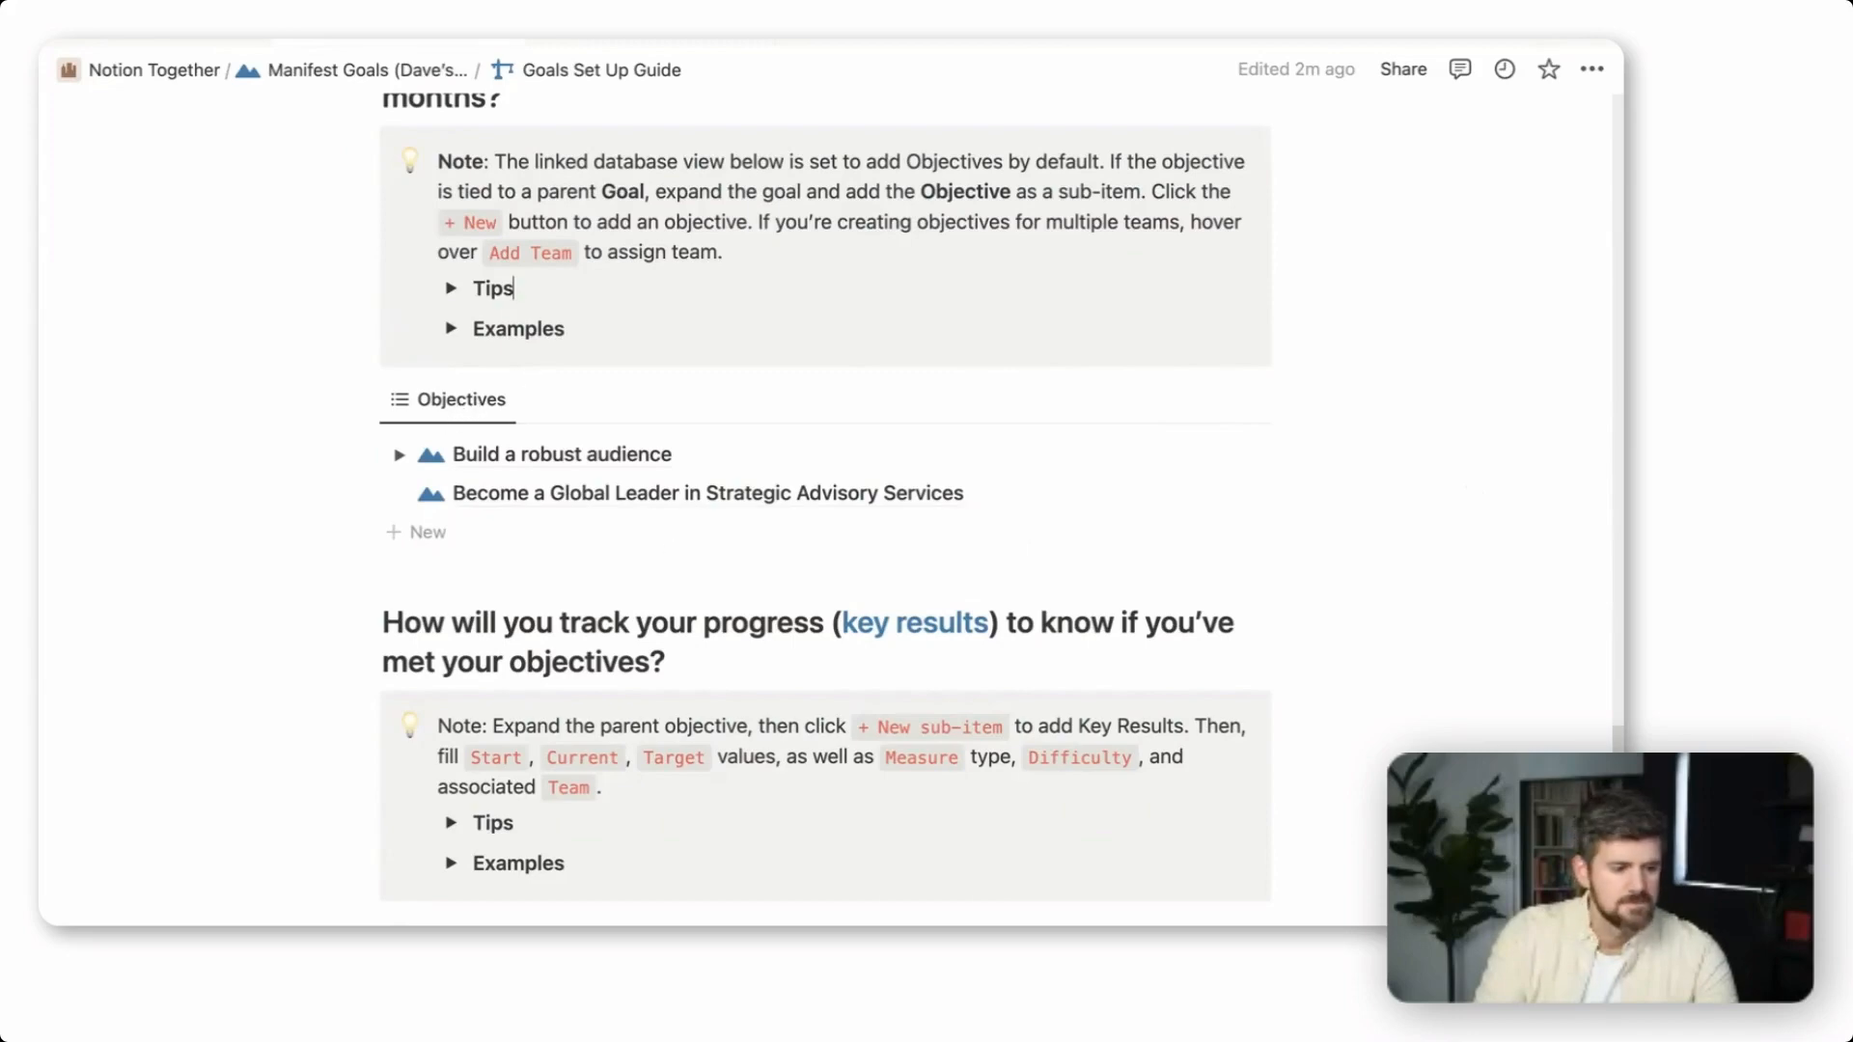
pyautogui.scroll(8, 714, 779)
pyautogui.scroll(-1, 714, 779)
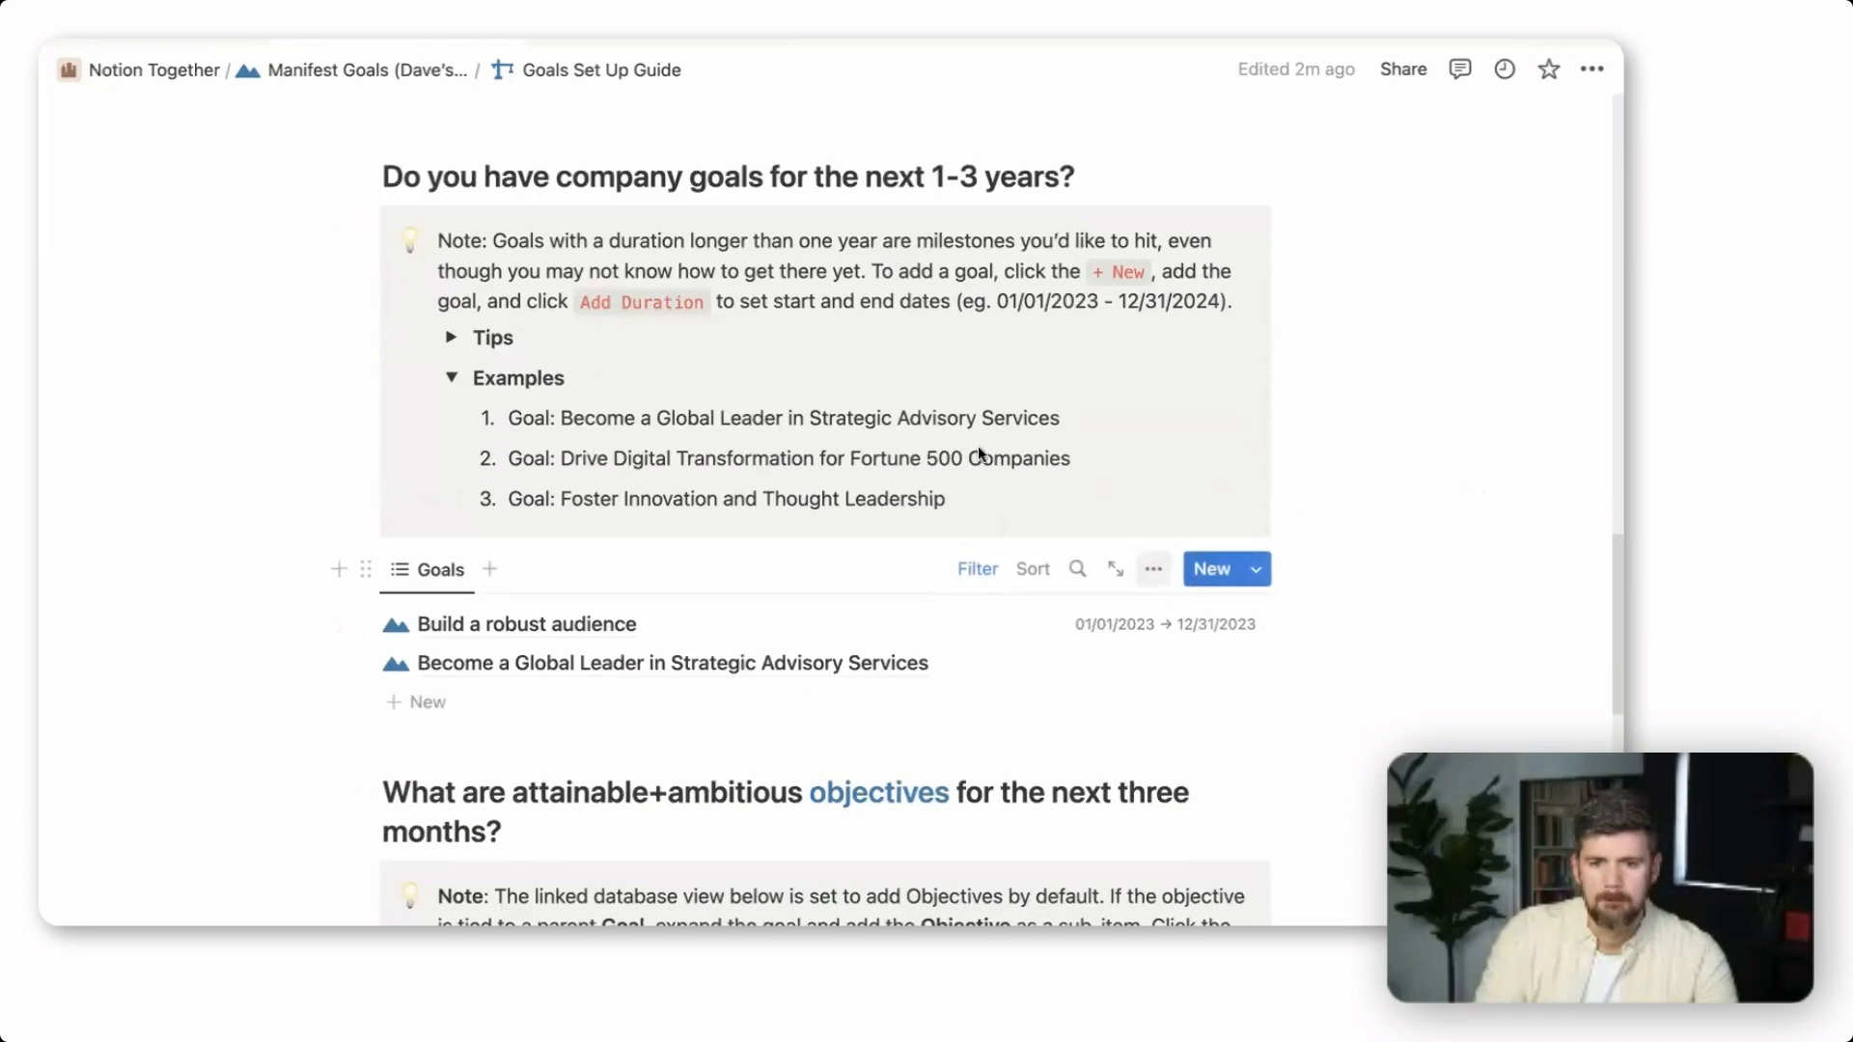
pyautogui.click(1258, 580)
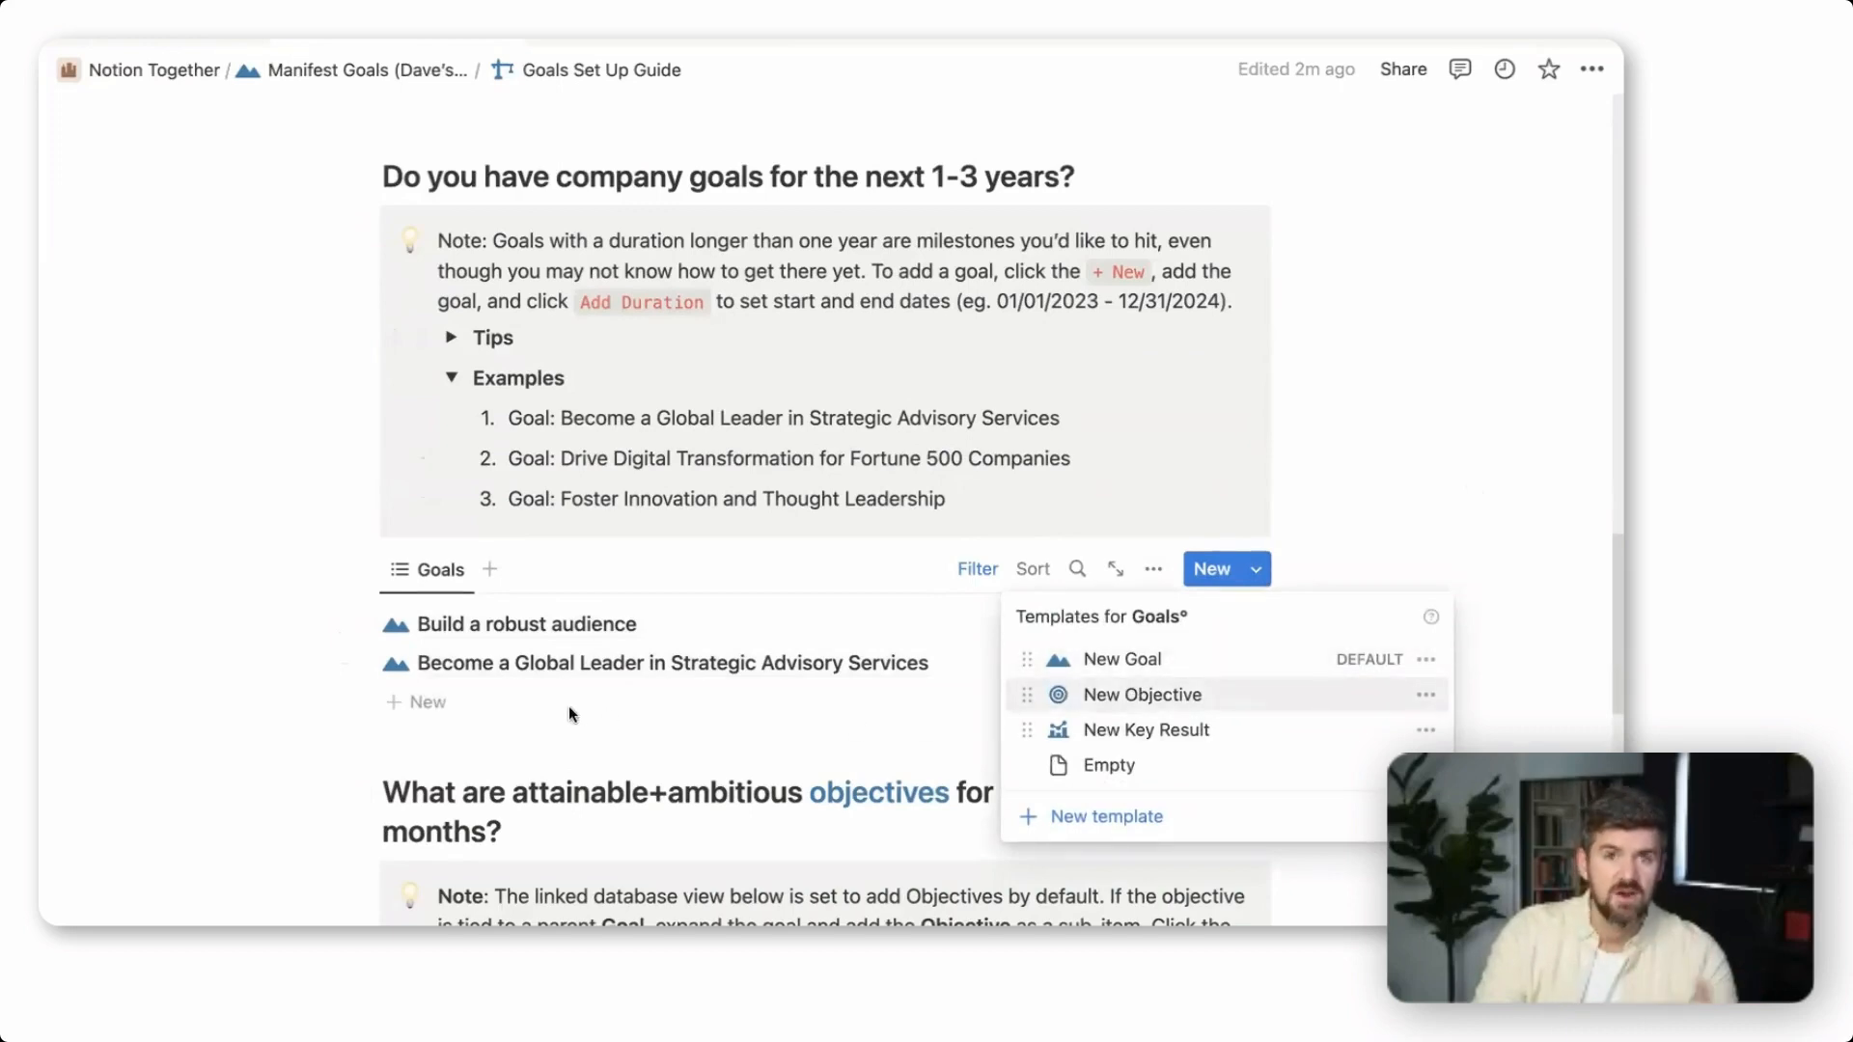
pyautogui.click(277, 668)
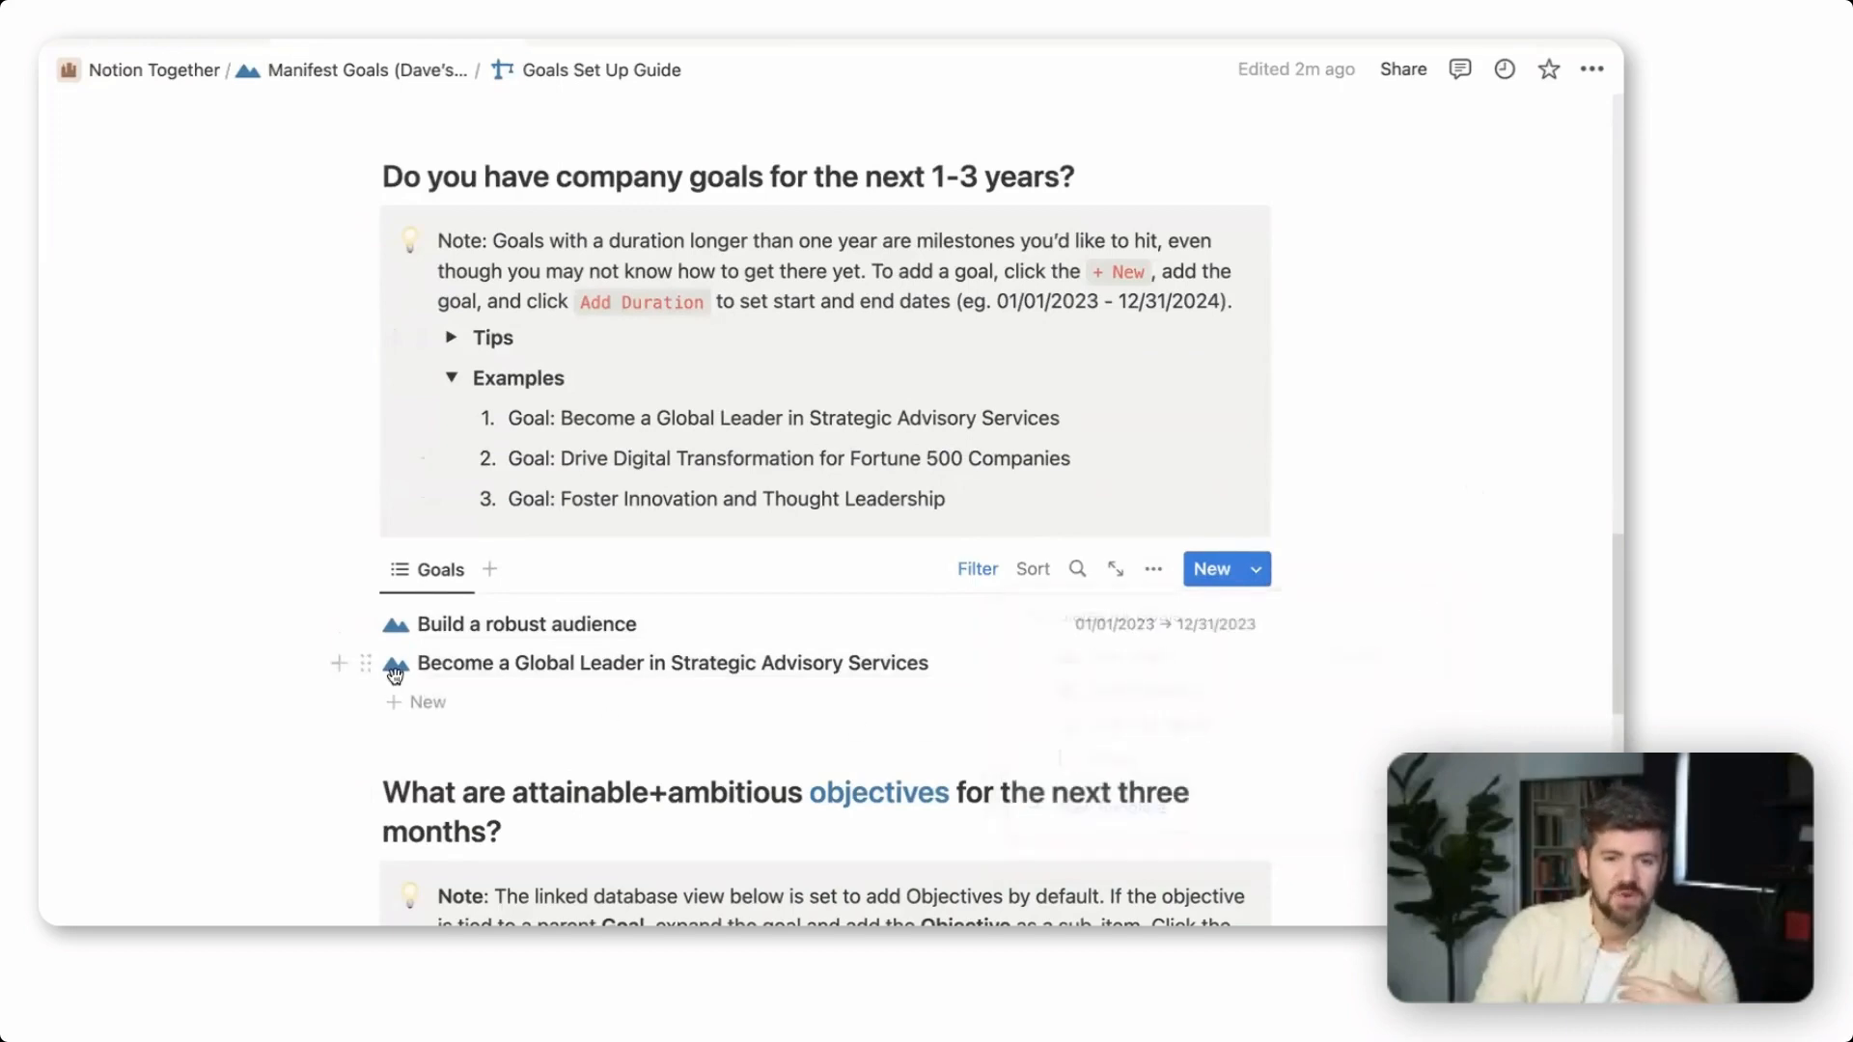
# Open the "Become a Global Leader in Strategic Advisory Services" goal, assign its owner and set its team to Client Work
pyautogui.click(506, 670)
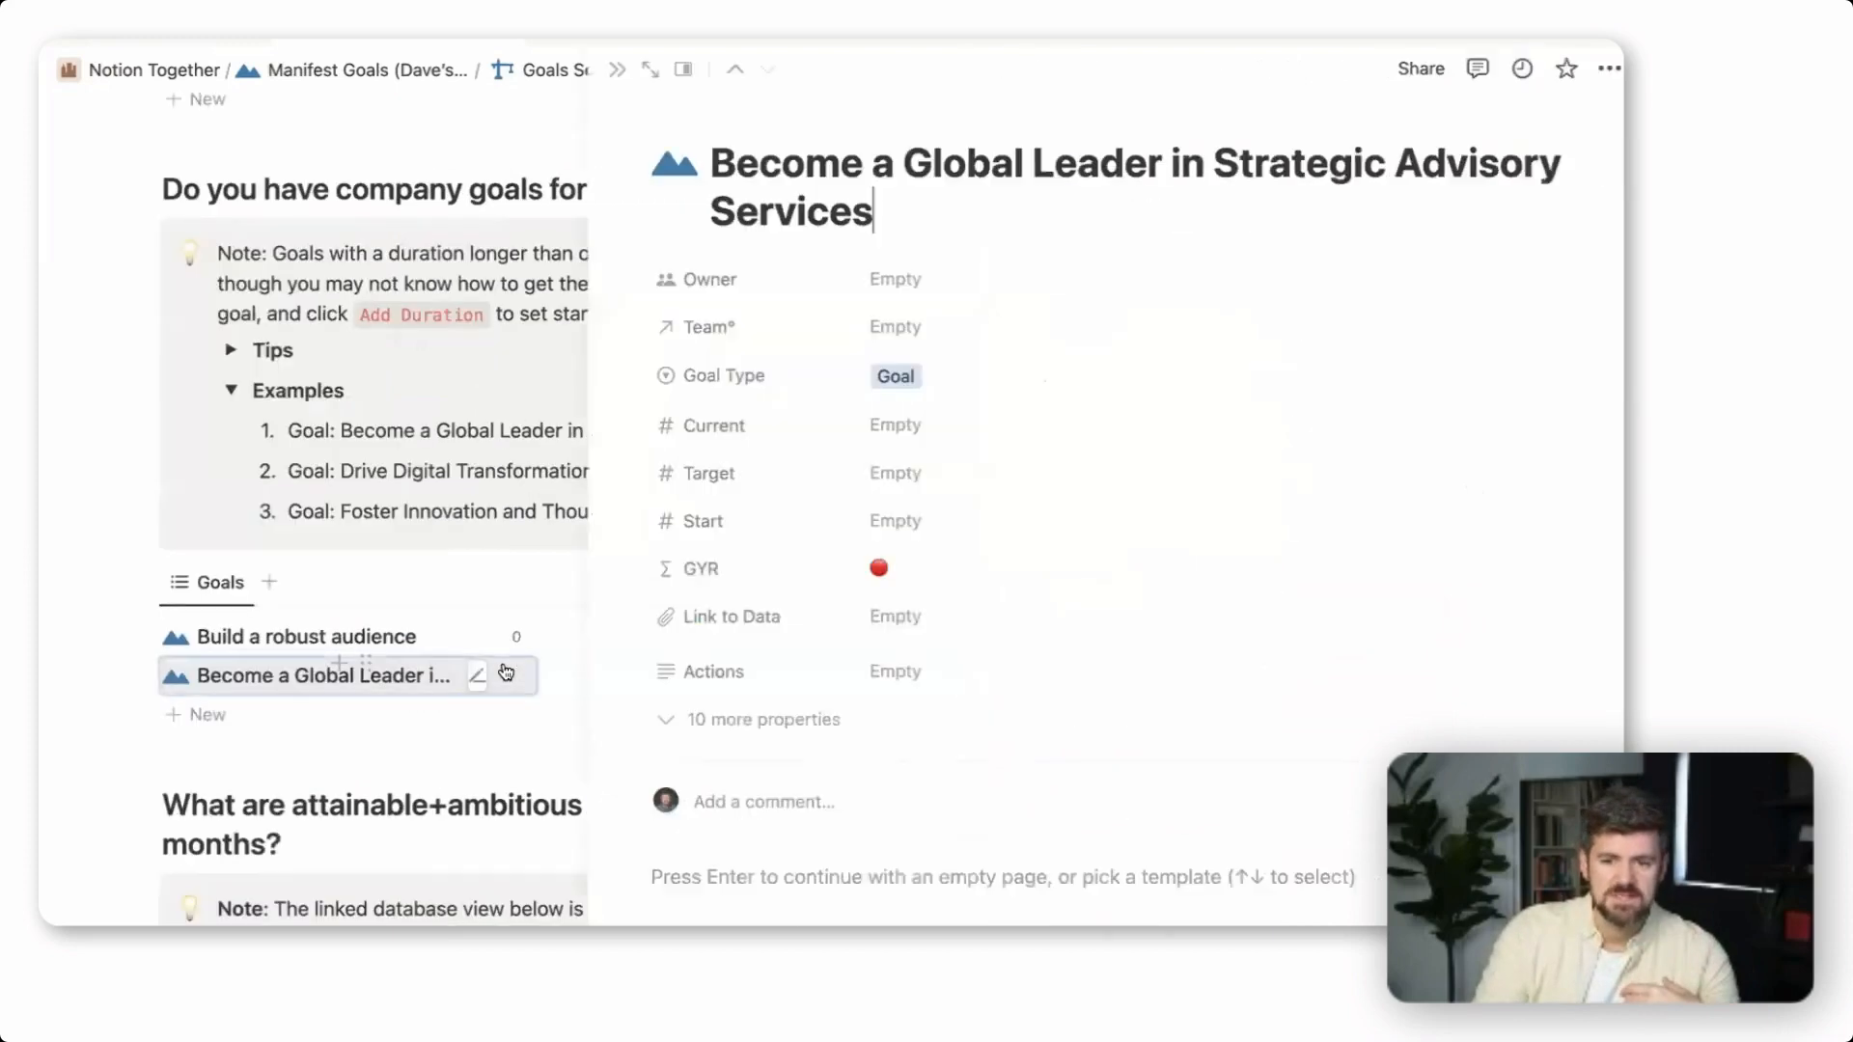
pyautogui.click(952, 286)
pyautogui.click(965, 349)
pyautogui.click(725, 326)
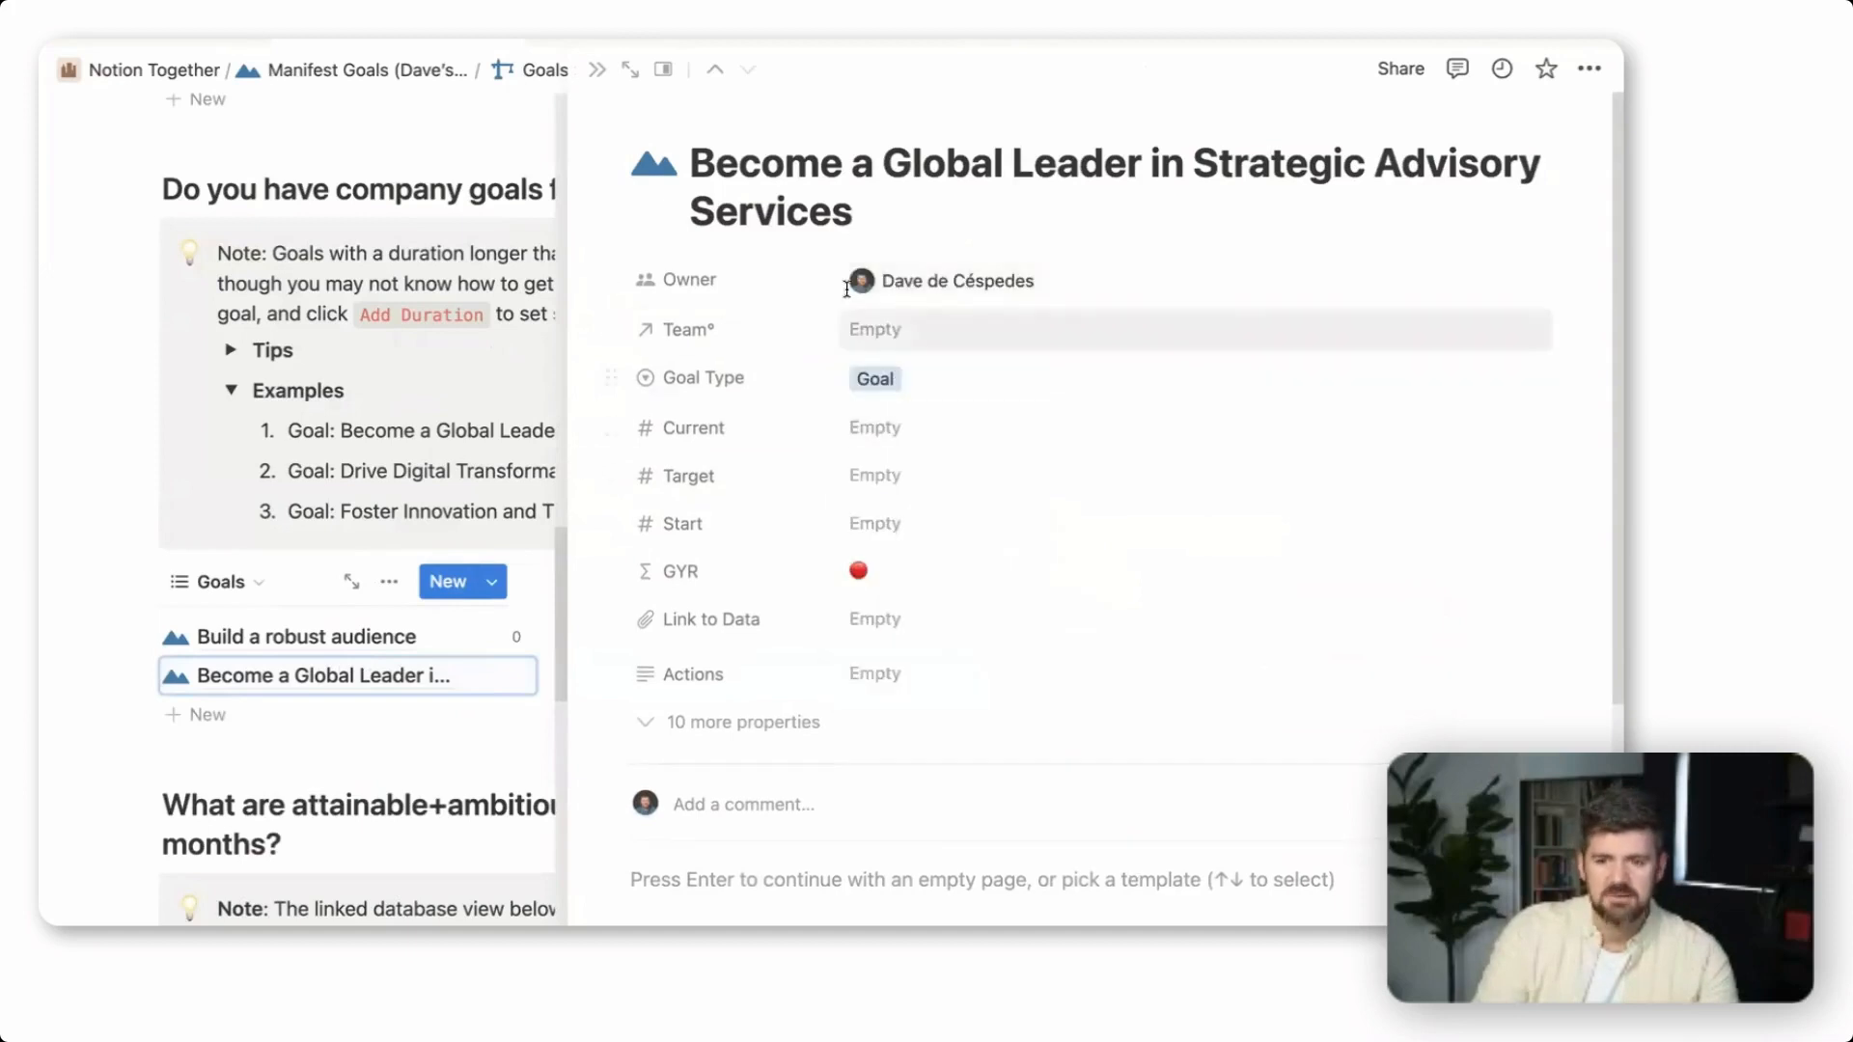
pyautogui.click(944, 340)
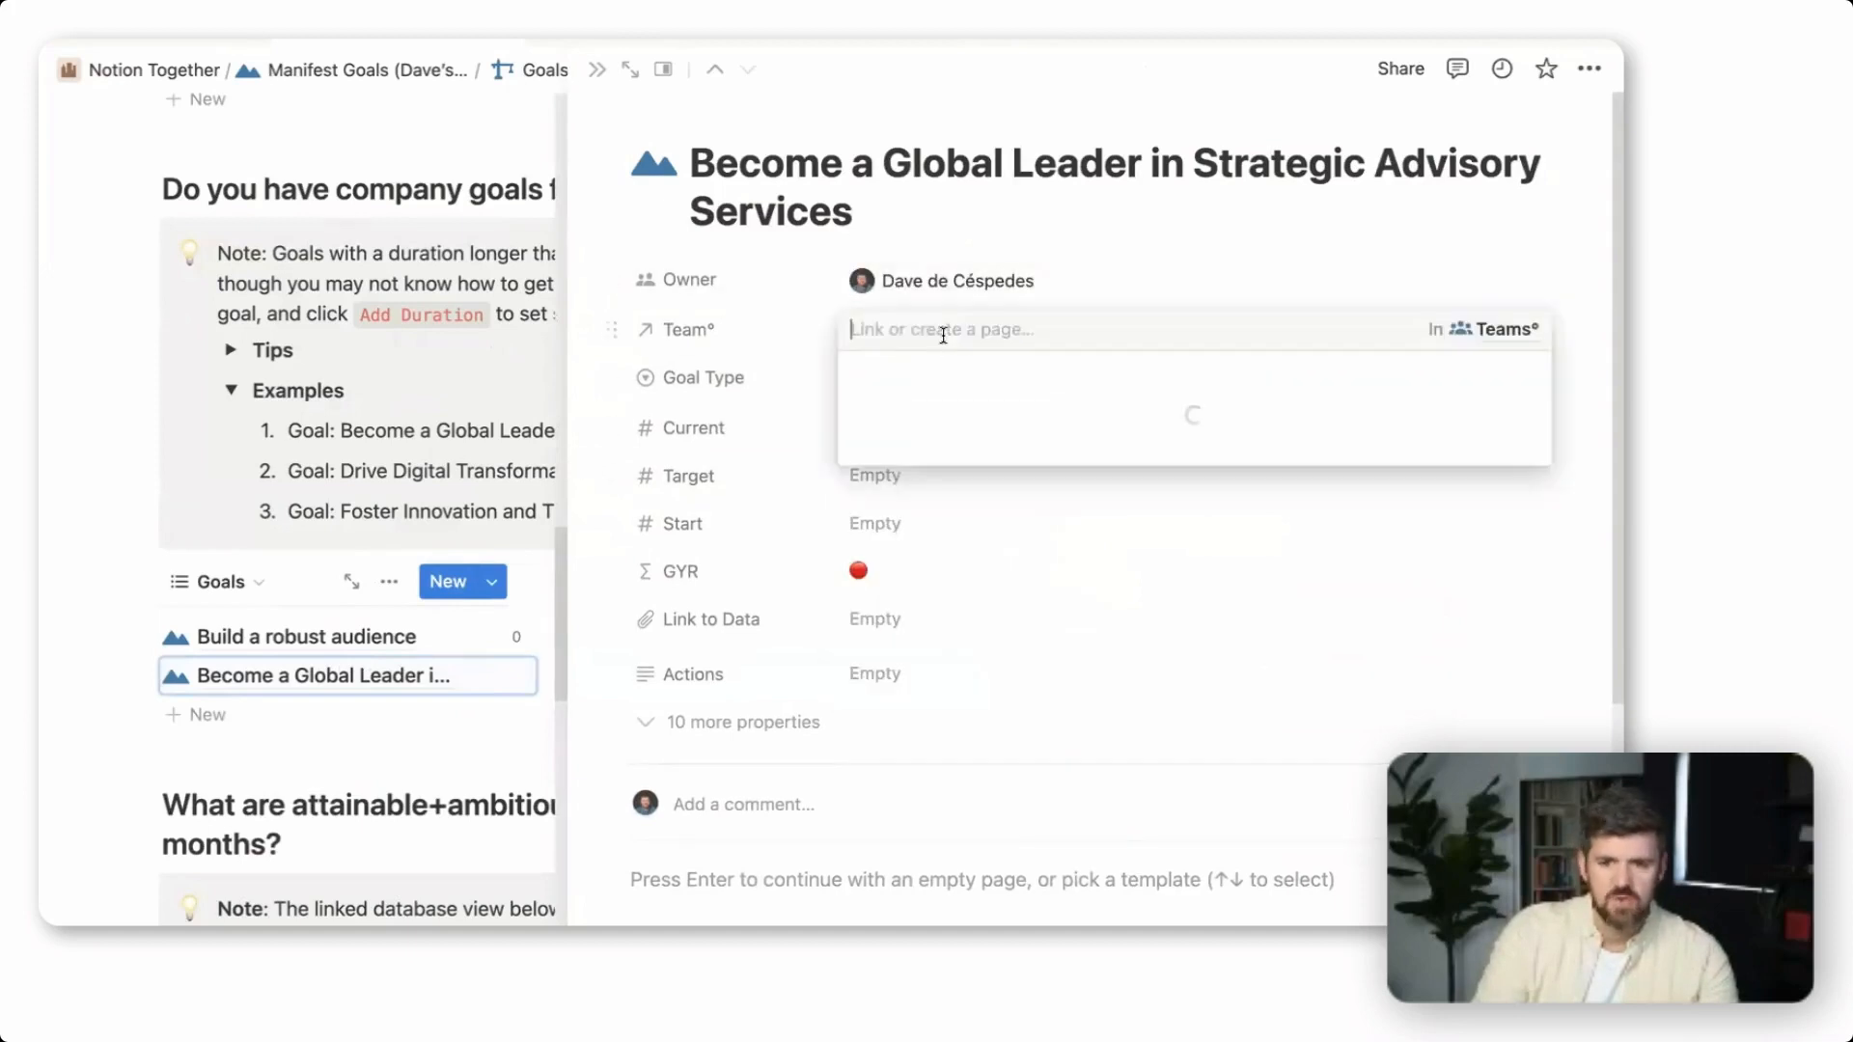
pyautogui.click(936, 413)
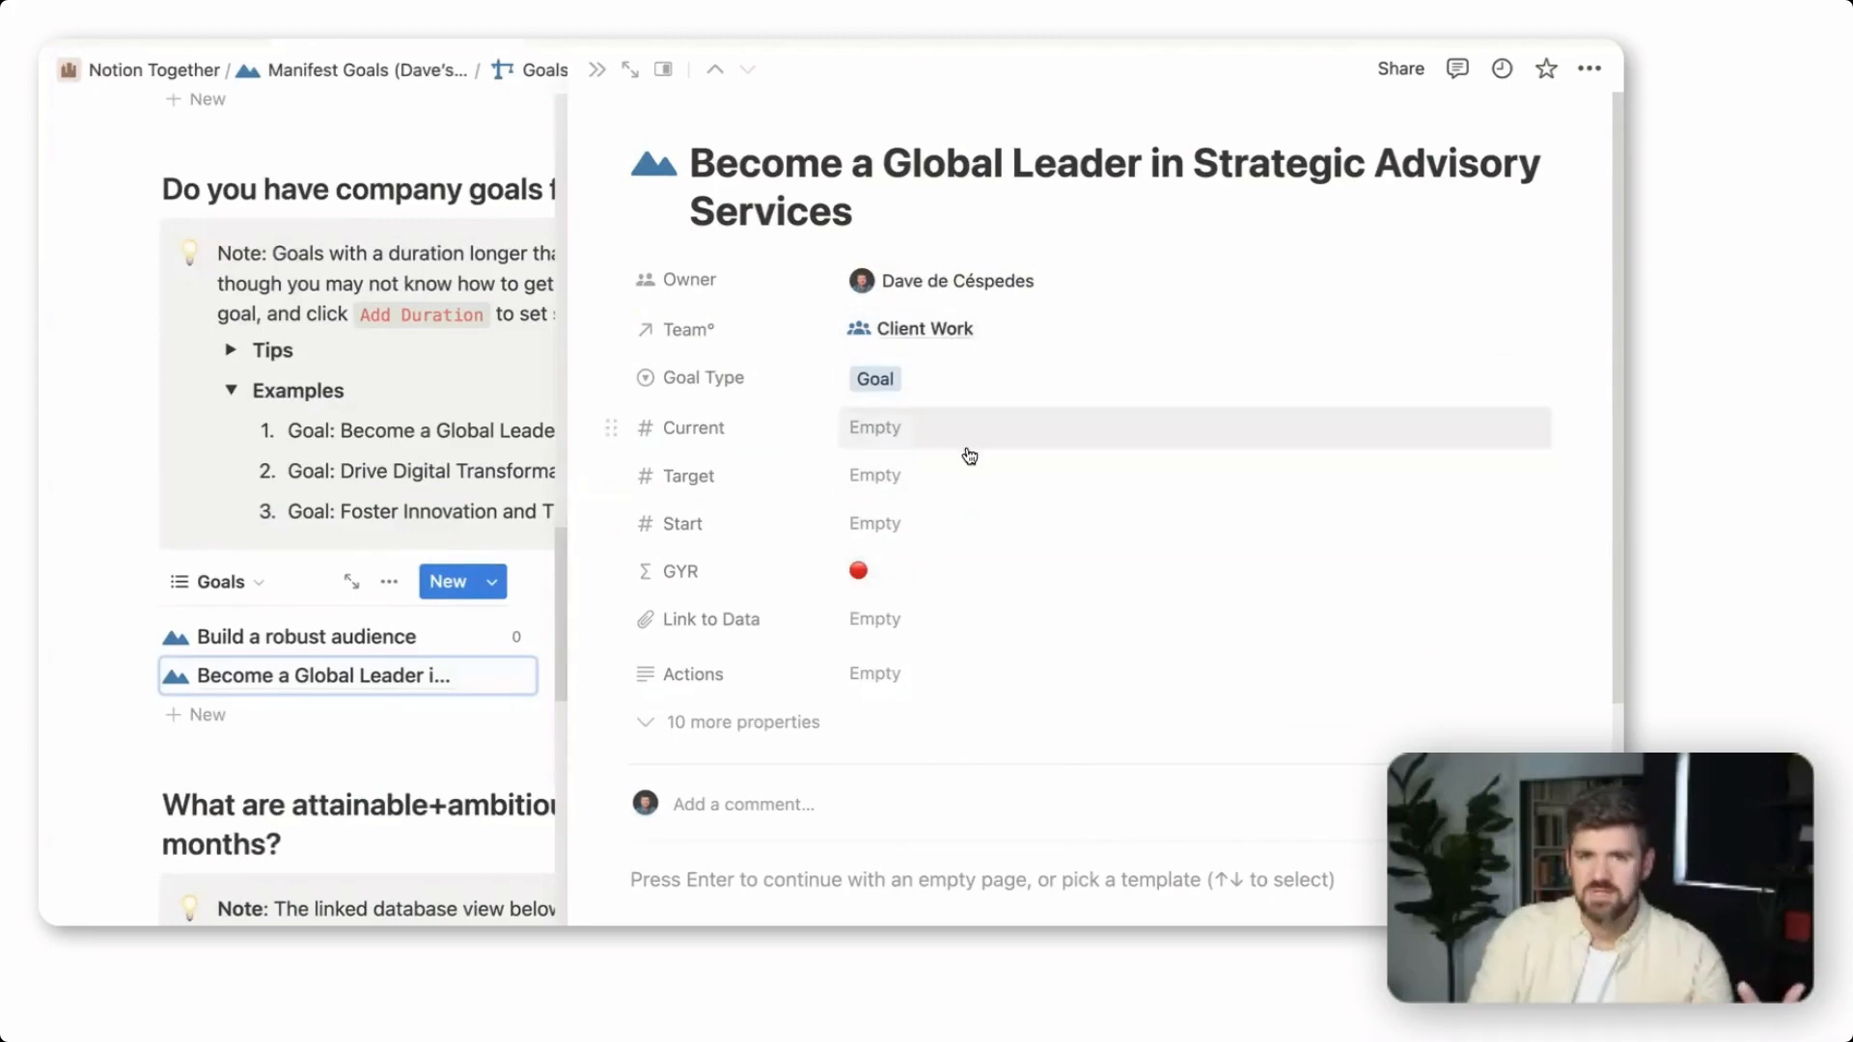
pyautogui.press('Escape')
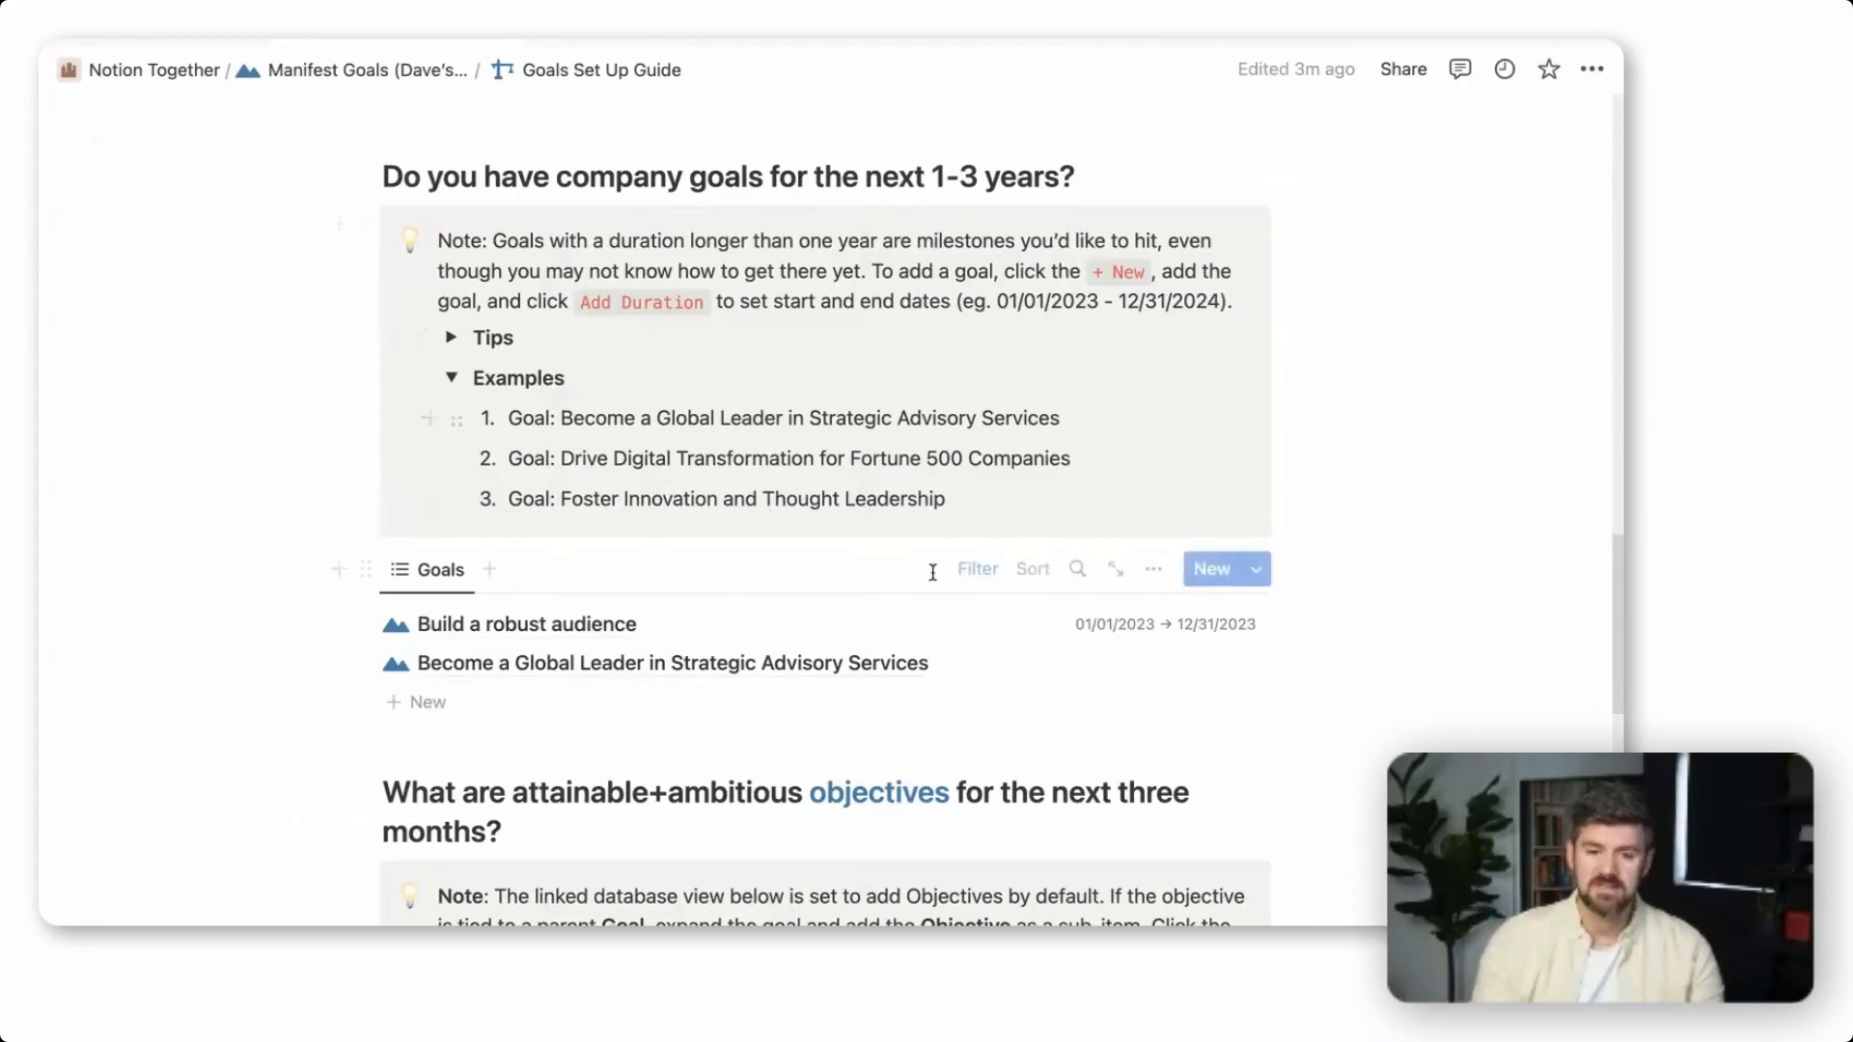
# In the Objectives list, expand "Build a robust audience" and its objective "Build a habit of weekly content creation" to examine the nested items
pyautogui.scroll(-2, 1377, 676)
pyautogui.scroll(-5, 1377, 676)
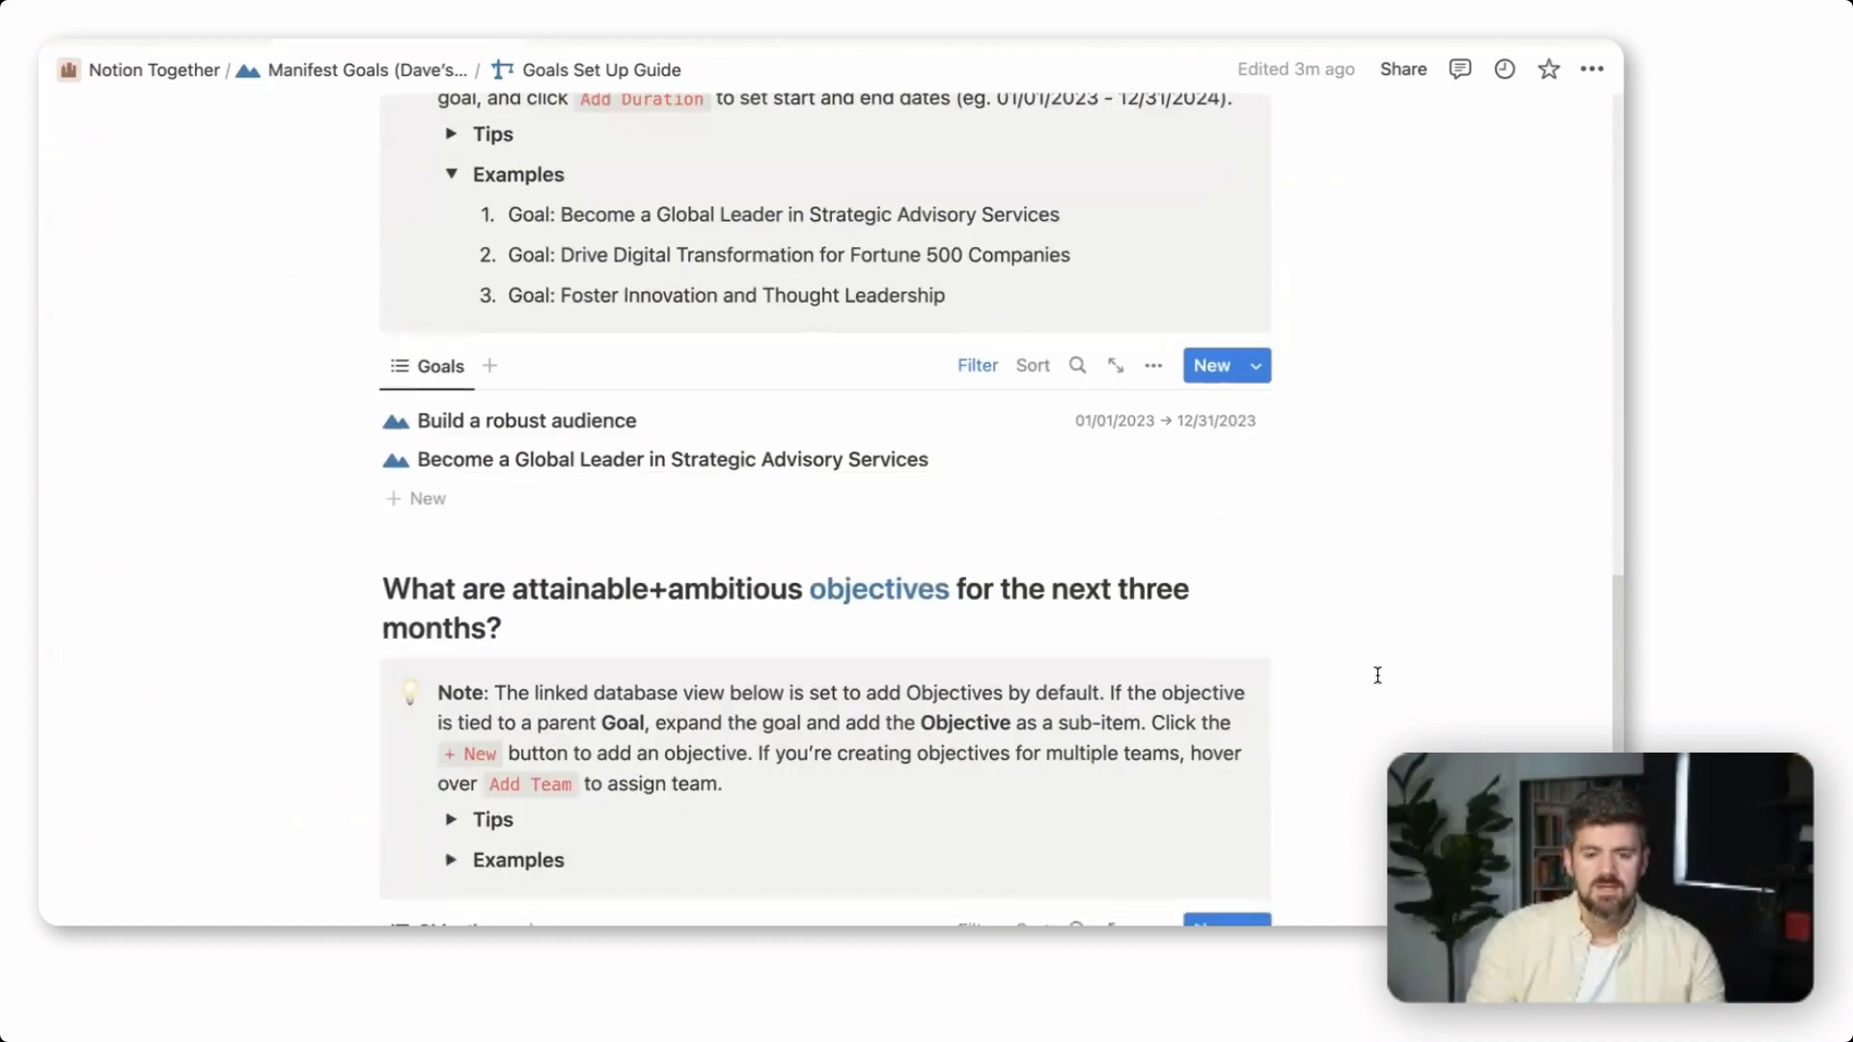
pyautogui.scroll(-3, 1377, 675)
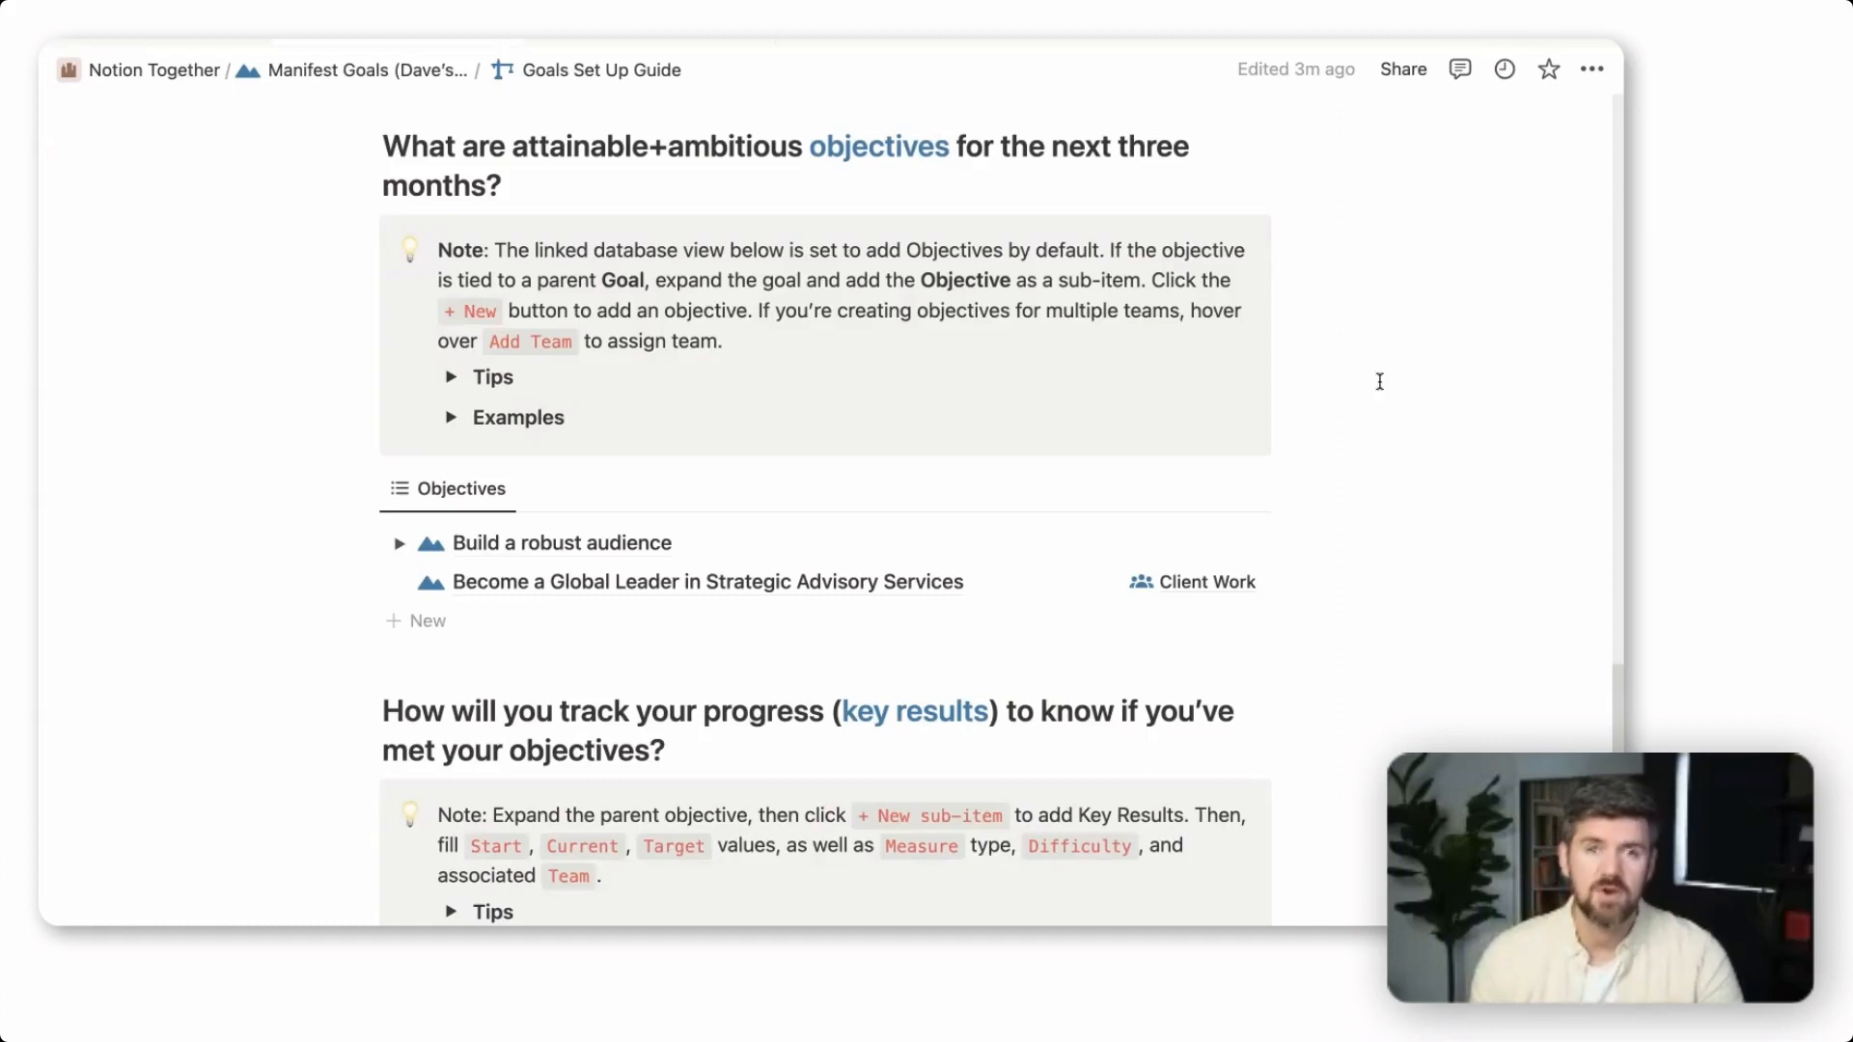
pyautogui.click(398, 543)
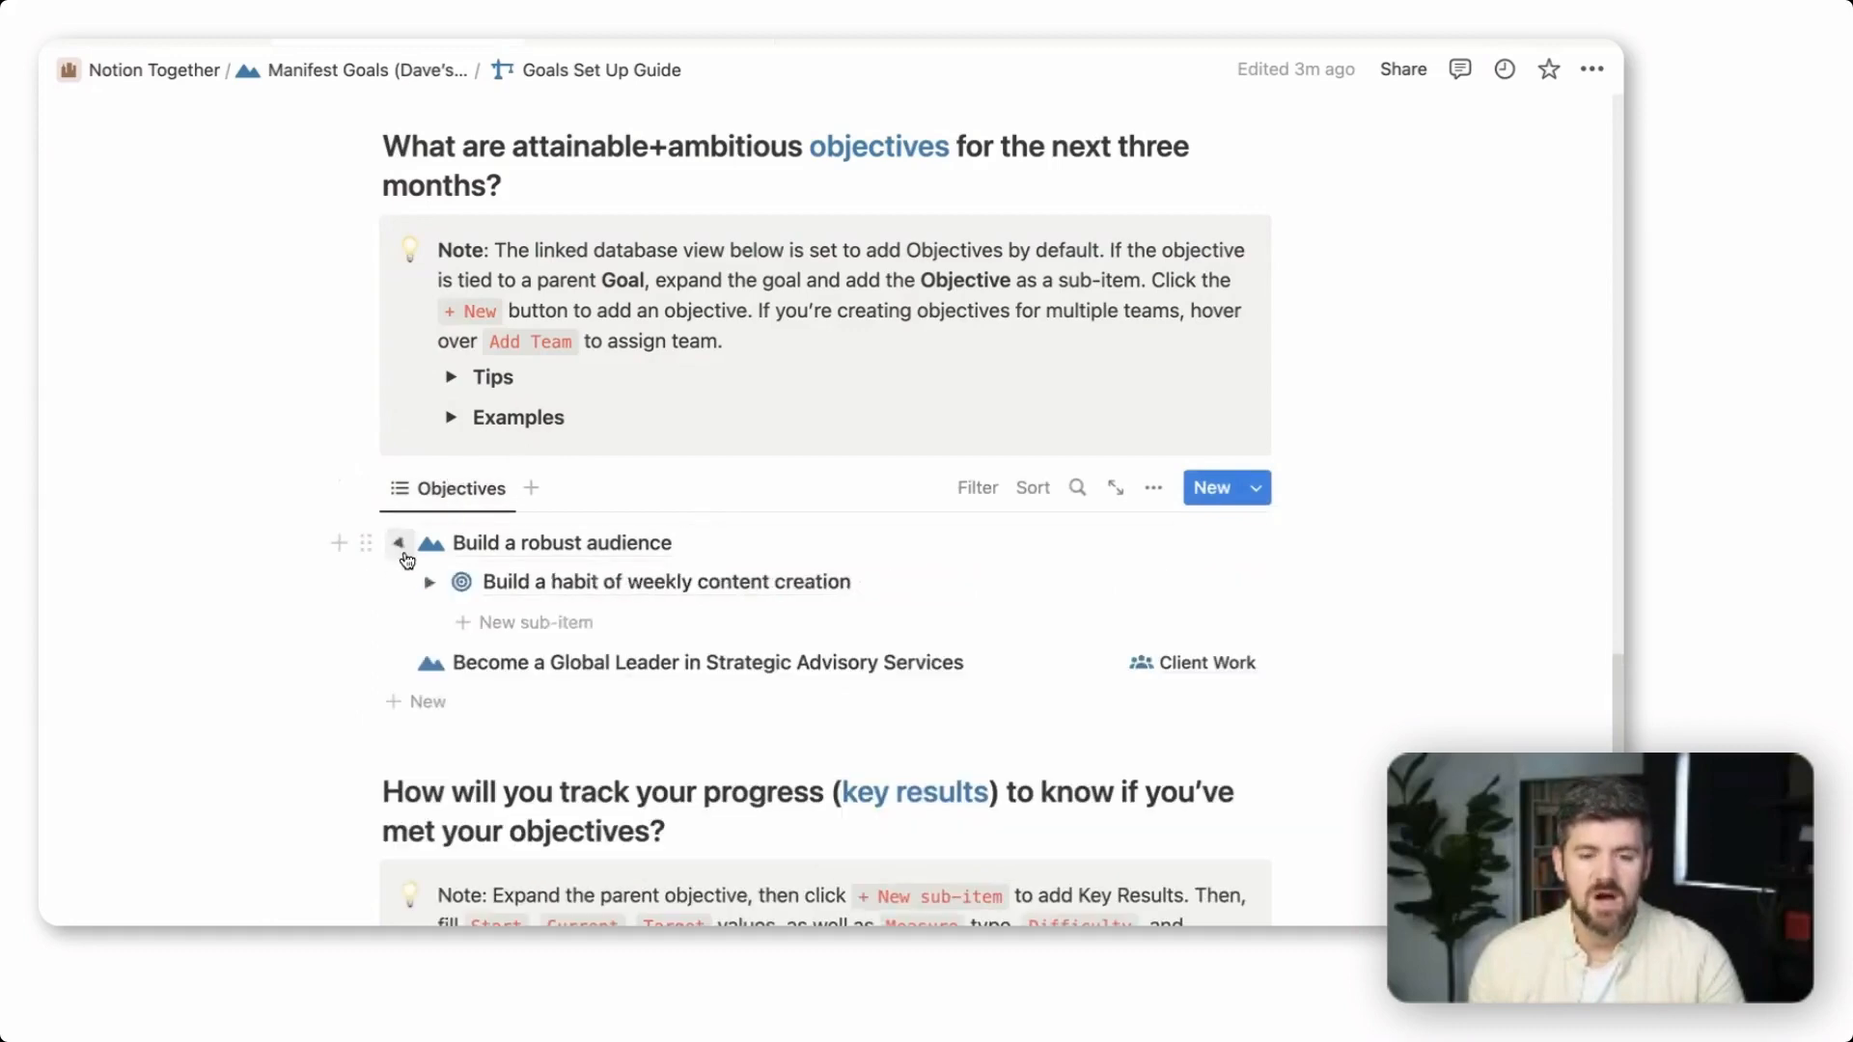
pyautogui.scroll(-1, 373, 604)
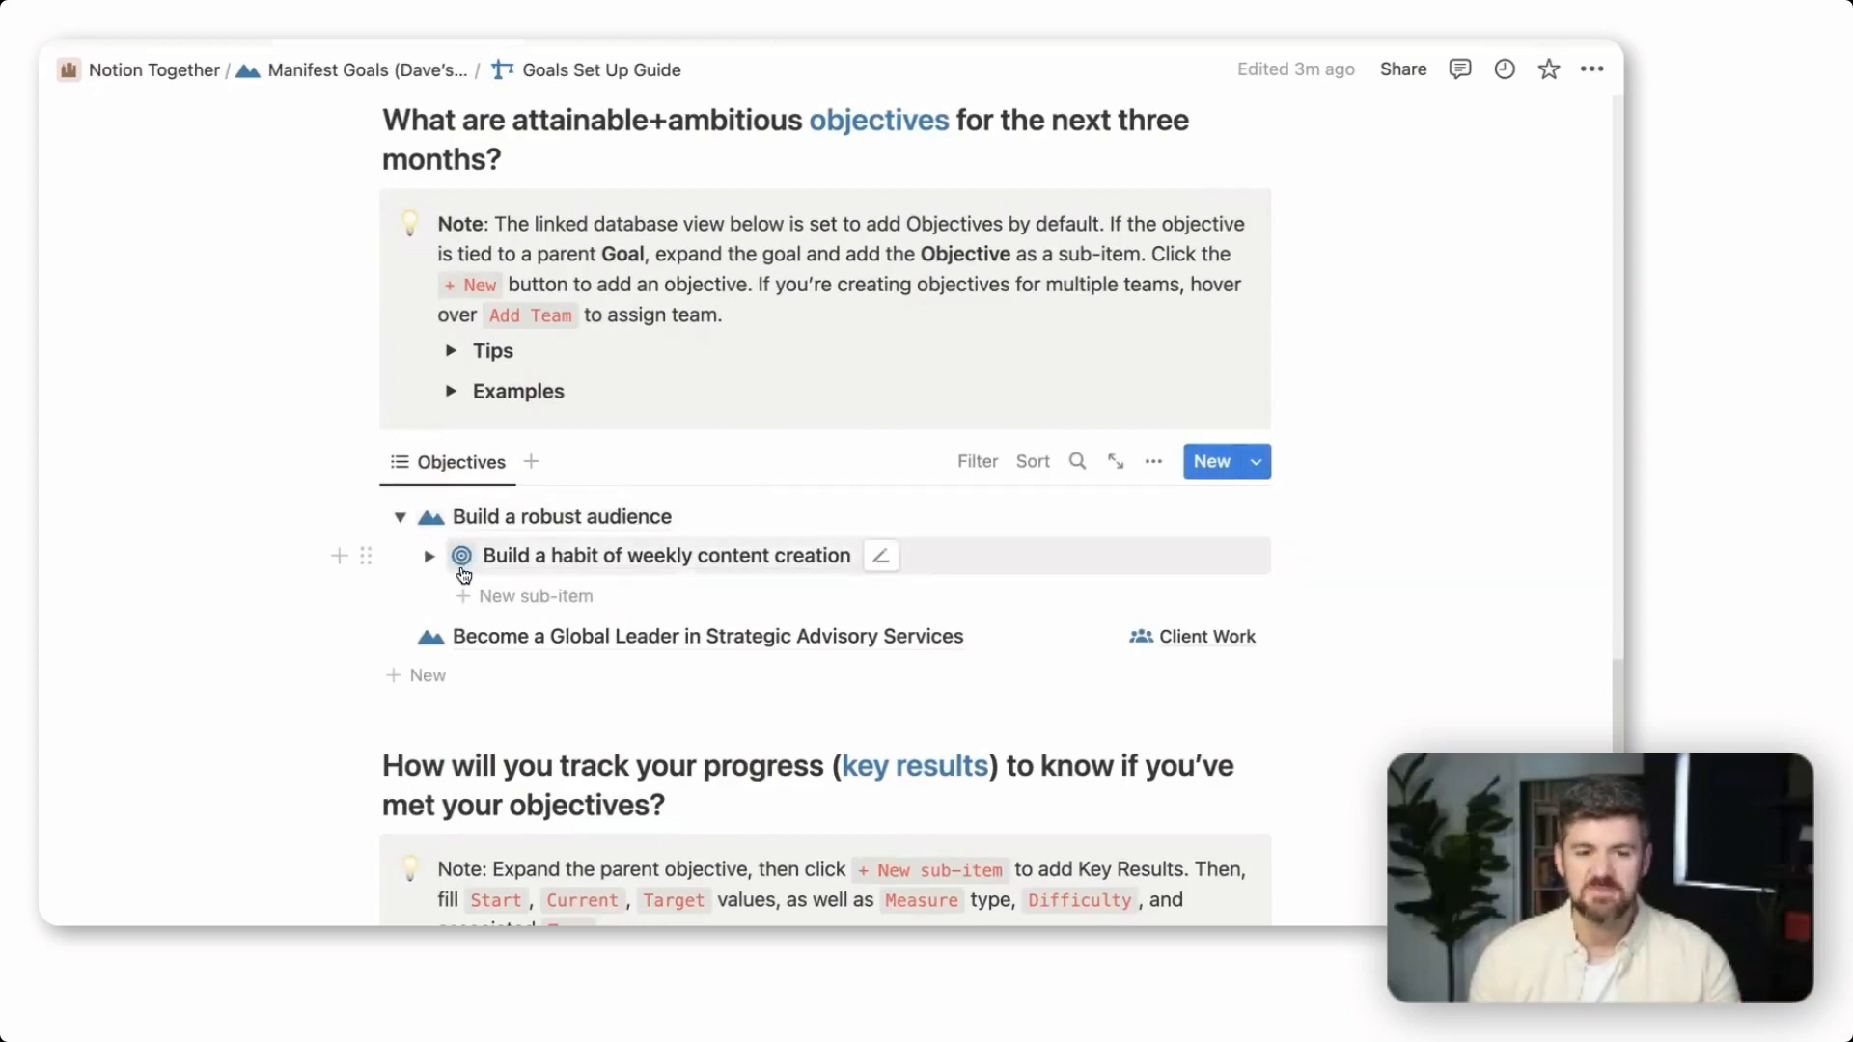
pyautogui.click(430, 558)
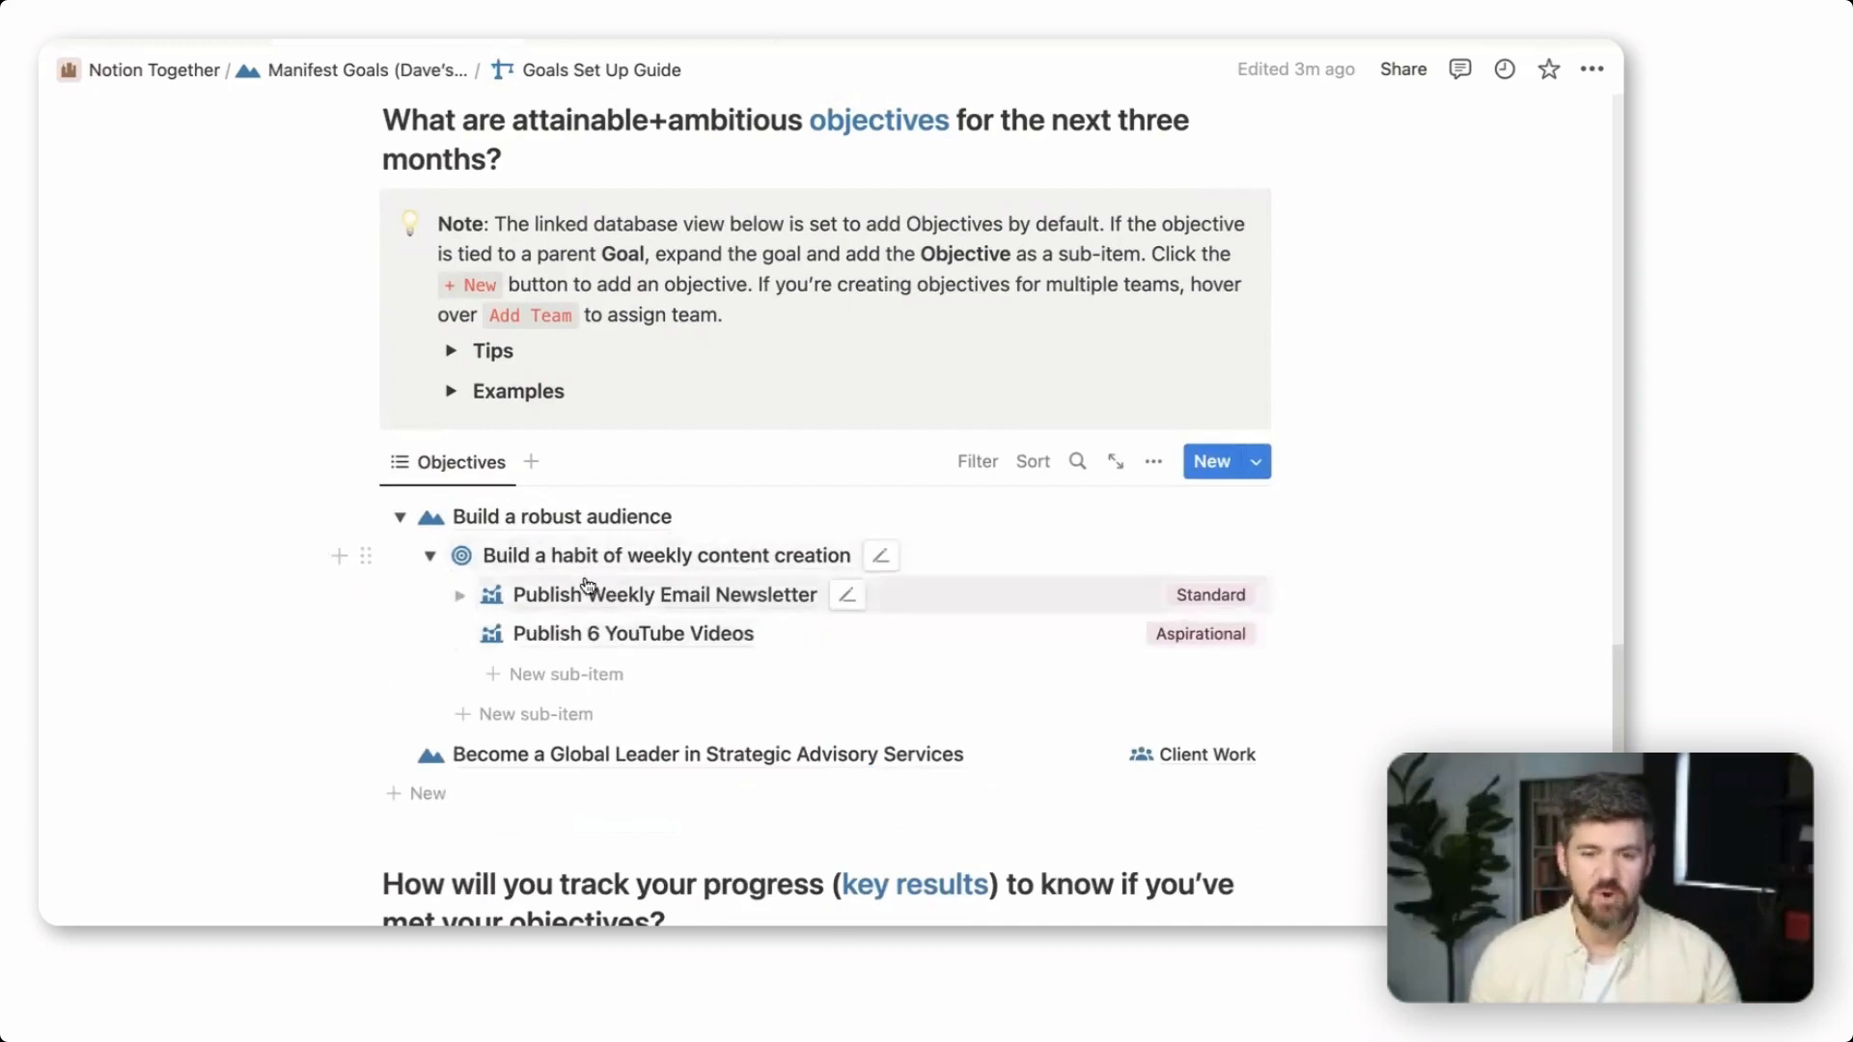
# Open the "Publish Weekly Email Newsletter" key result, assign its owner and set its team to Content Creation
pyautogui.scroll(-1, 589, 590)
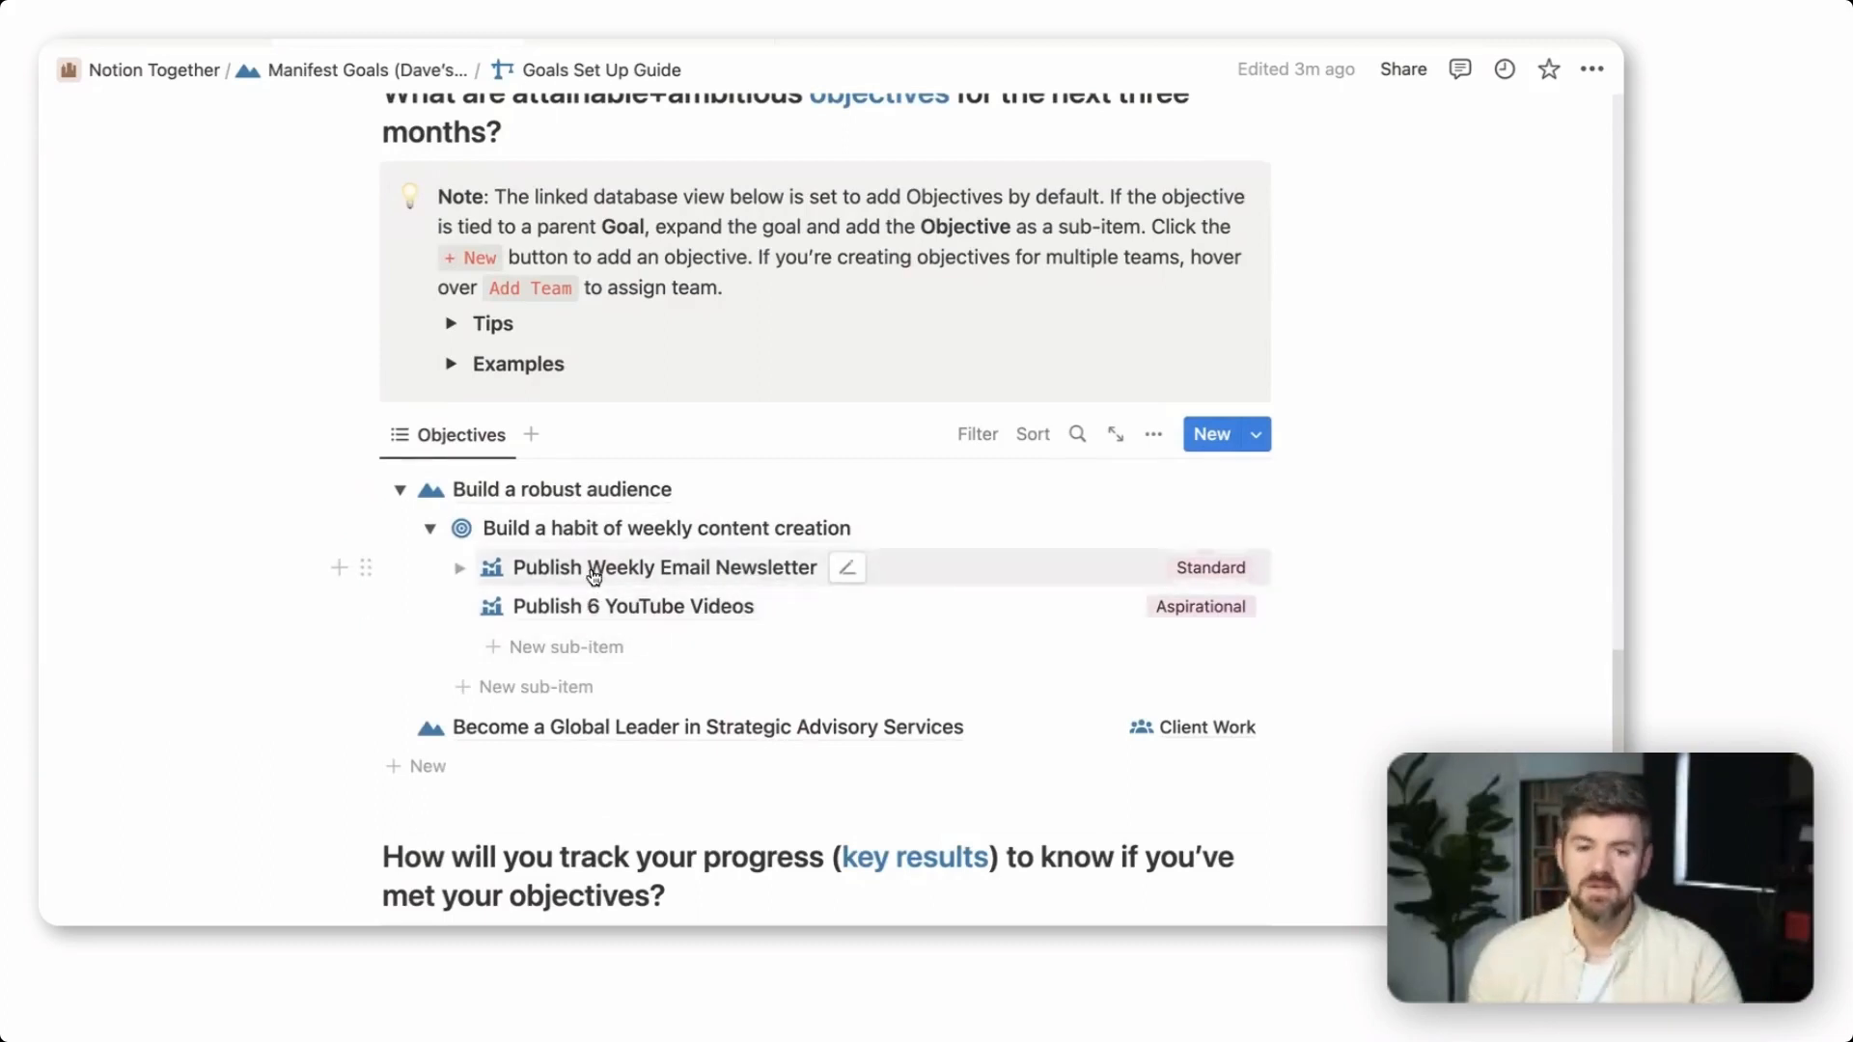
pyautogui.click(624, 571)
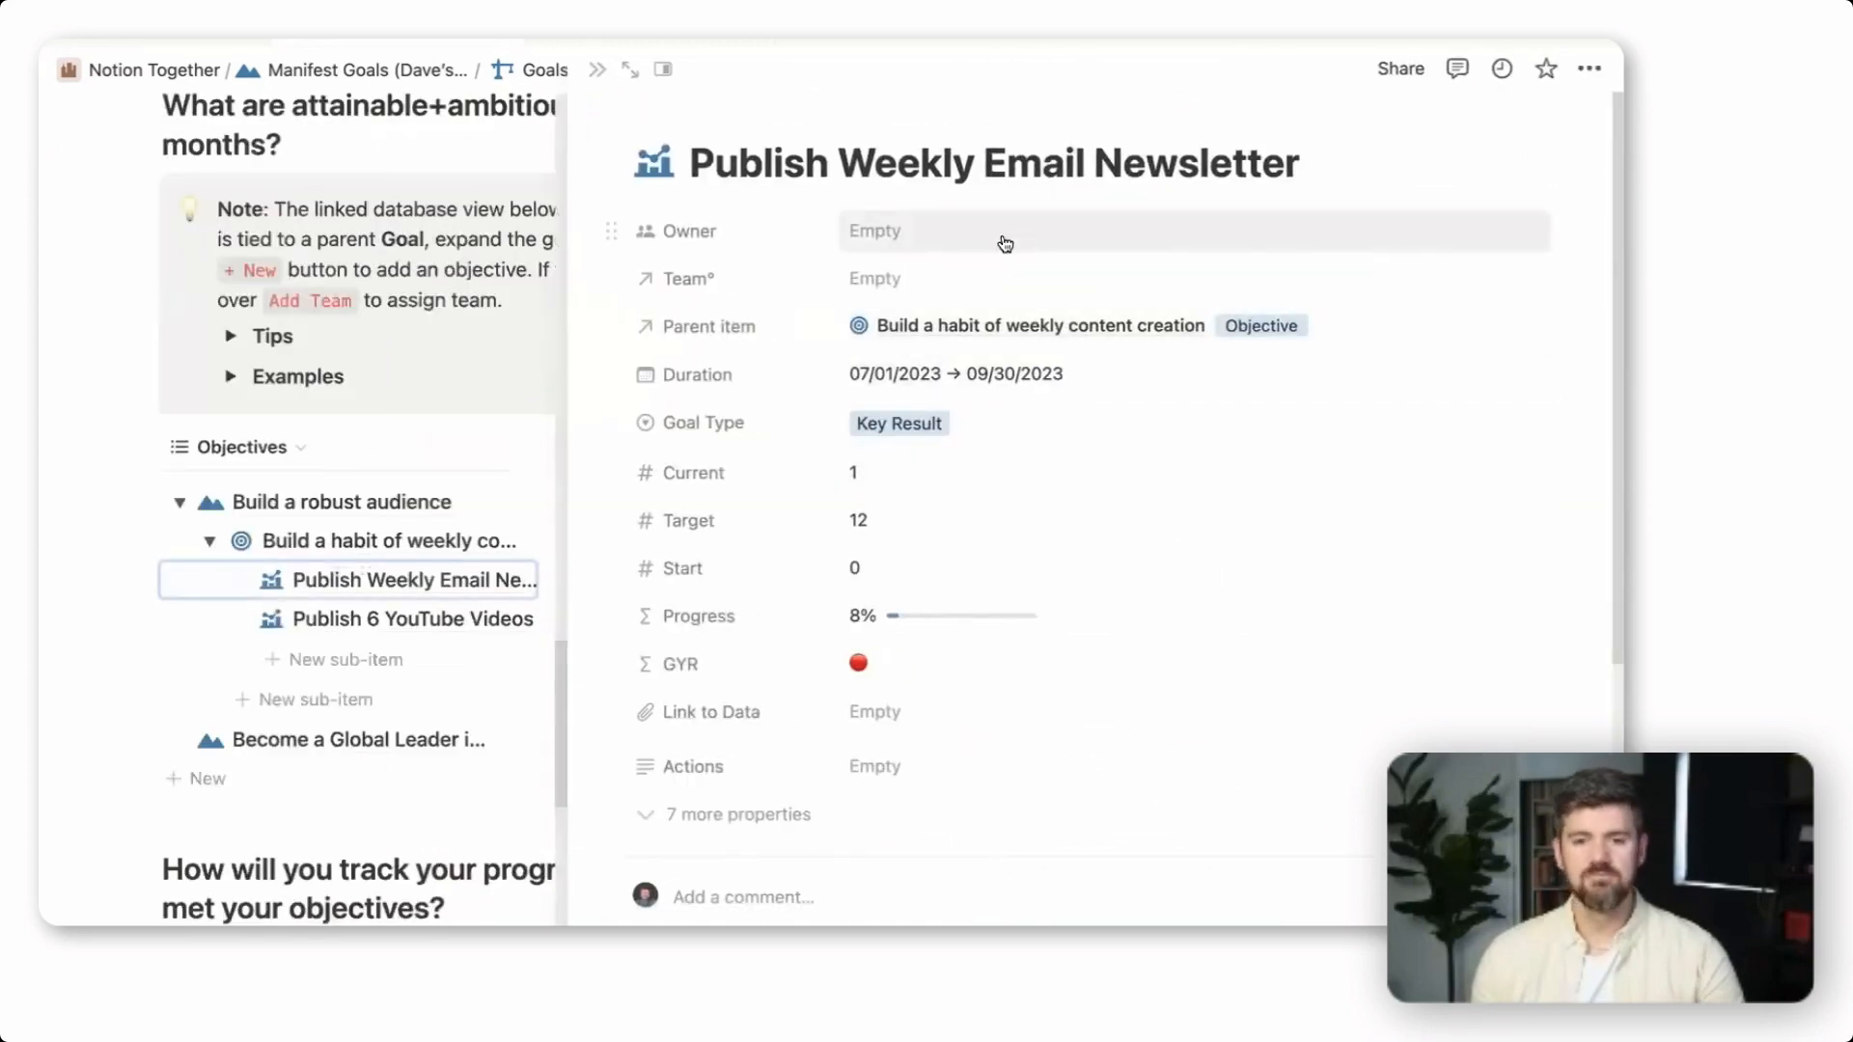
pyautogui.click(1005, 244)
pyautogui.write('da')
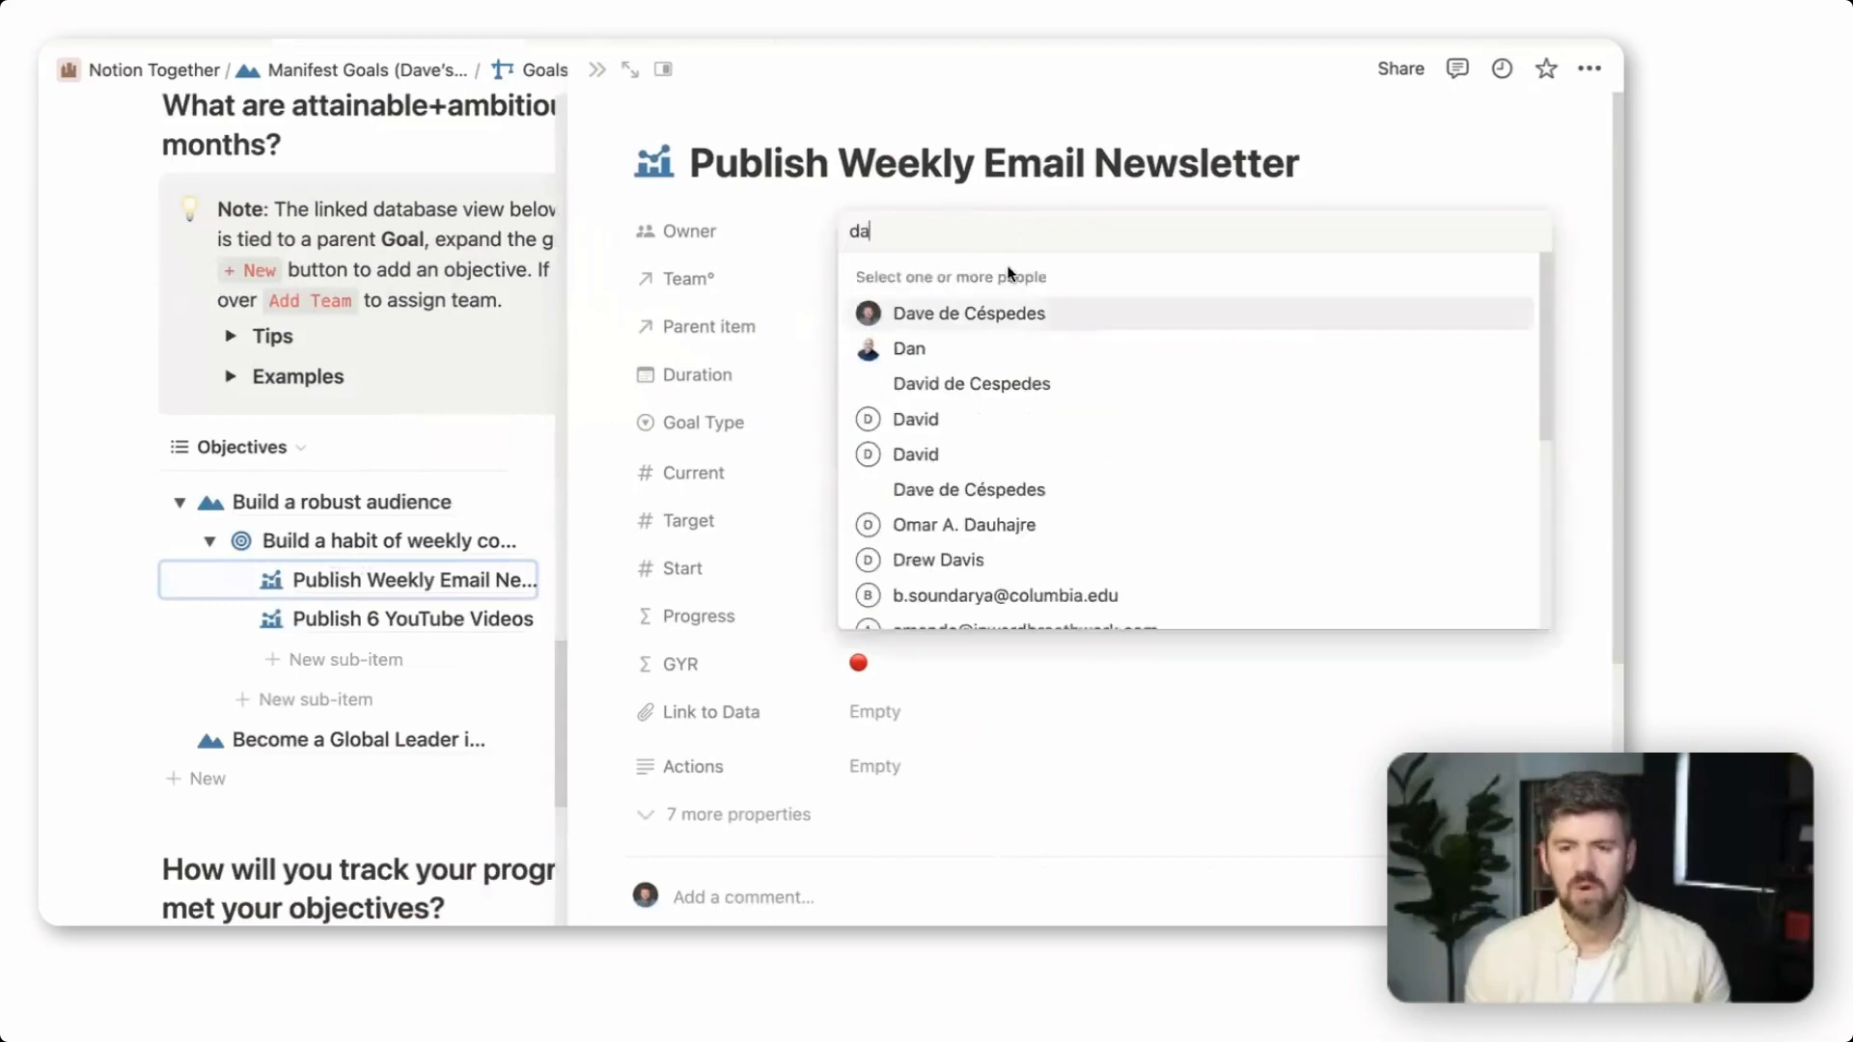
pyautogui.click(994, 310)
pyautogui.click(1008, 288)
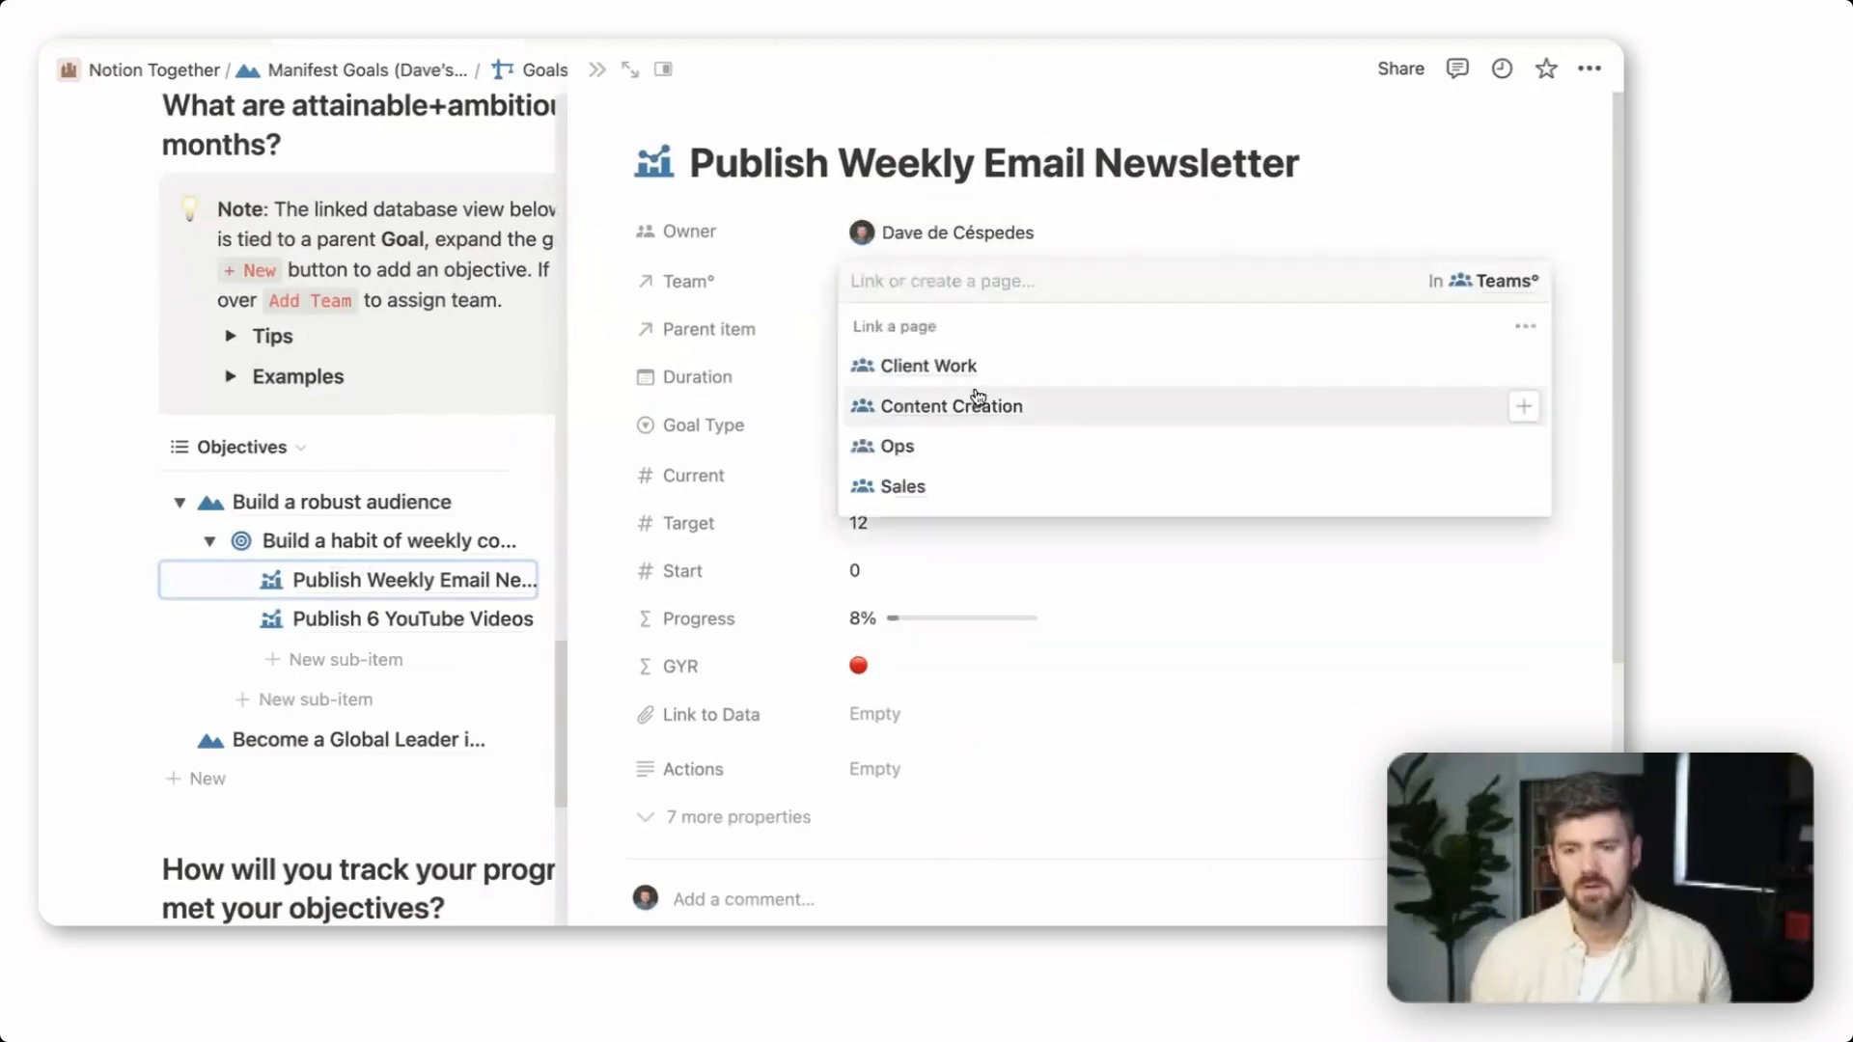
pyautogui.click(981, 402)
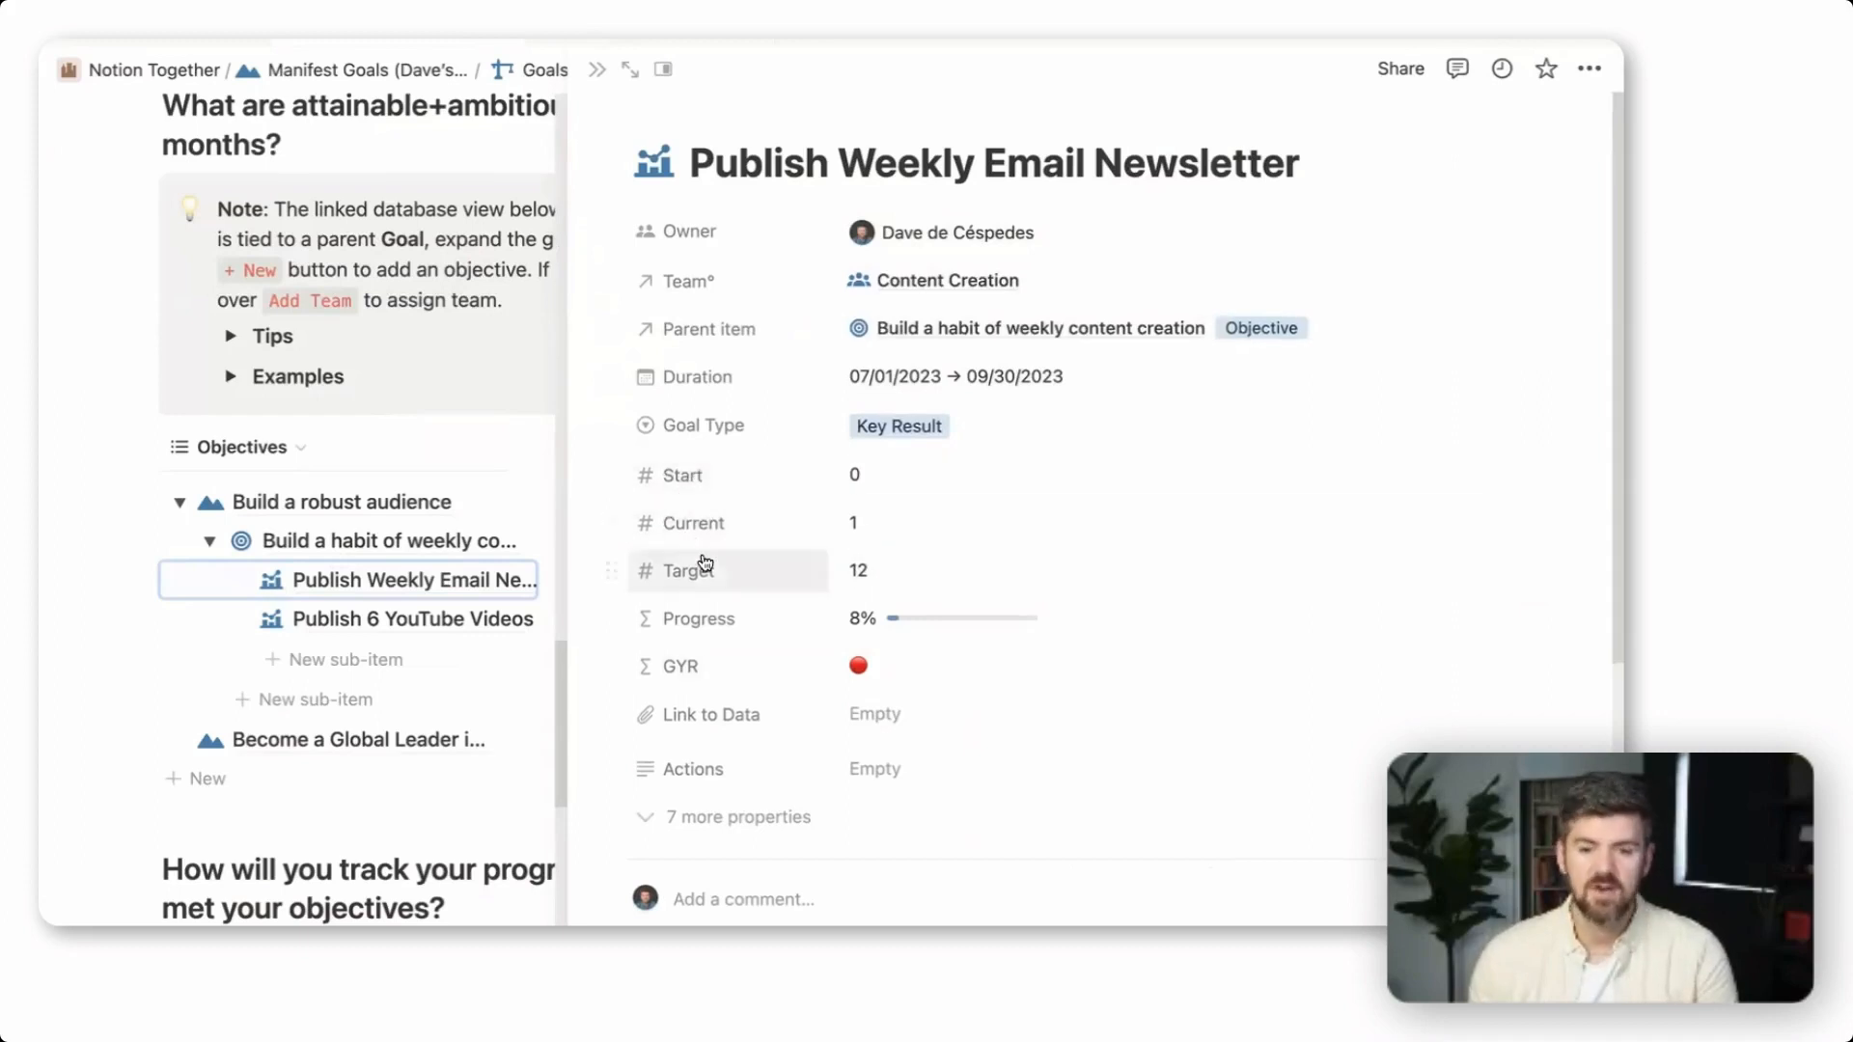
# Inspect the formula behind the key result's GYR property, and close the formula and the key result's page
pyautogui.moveTo(988, 637)
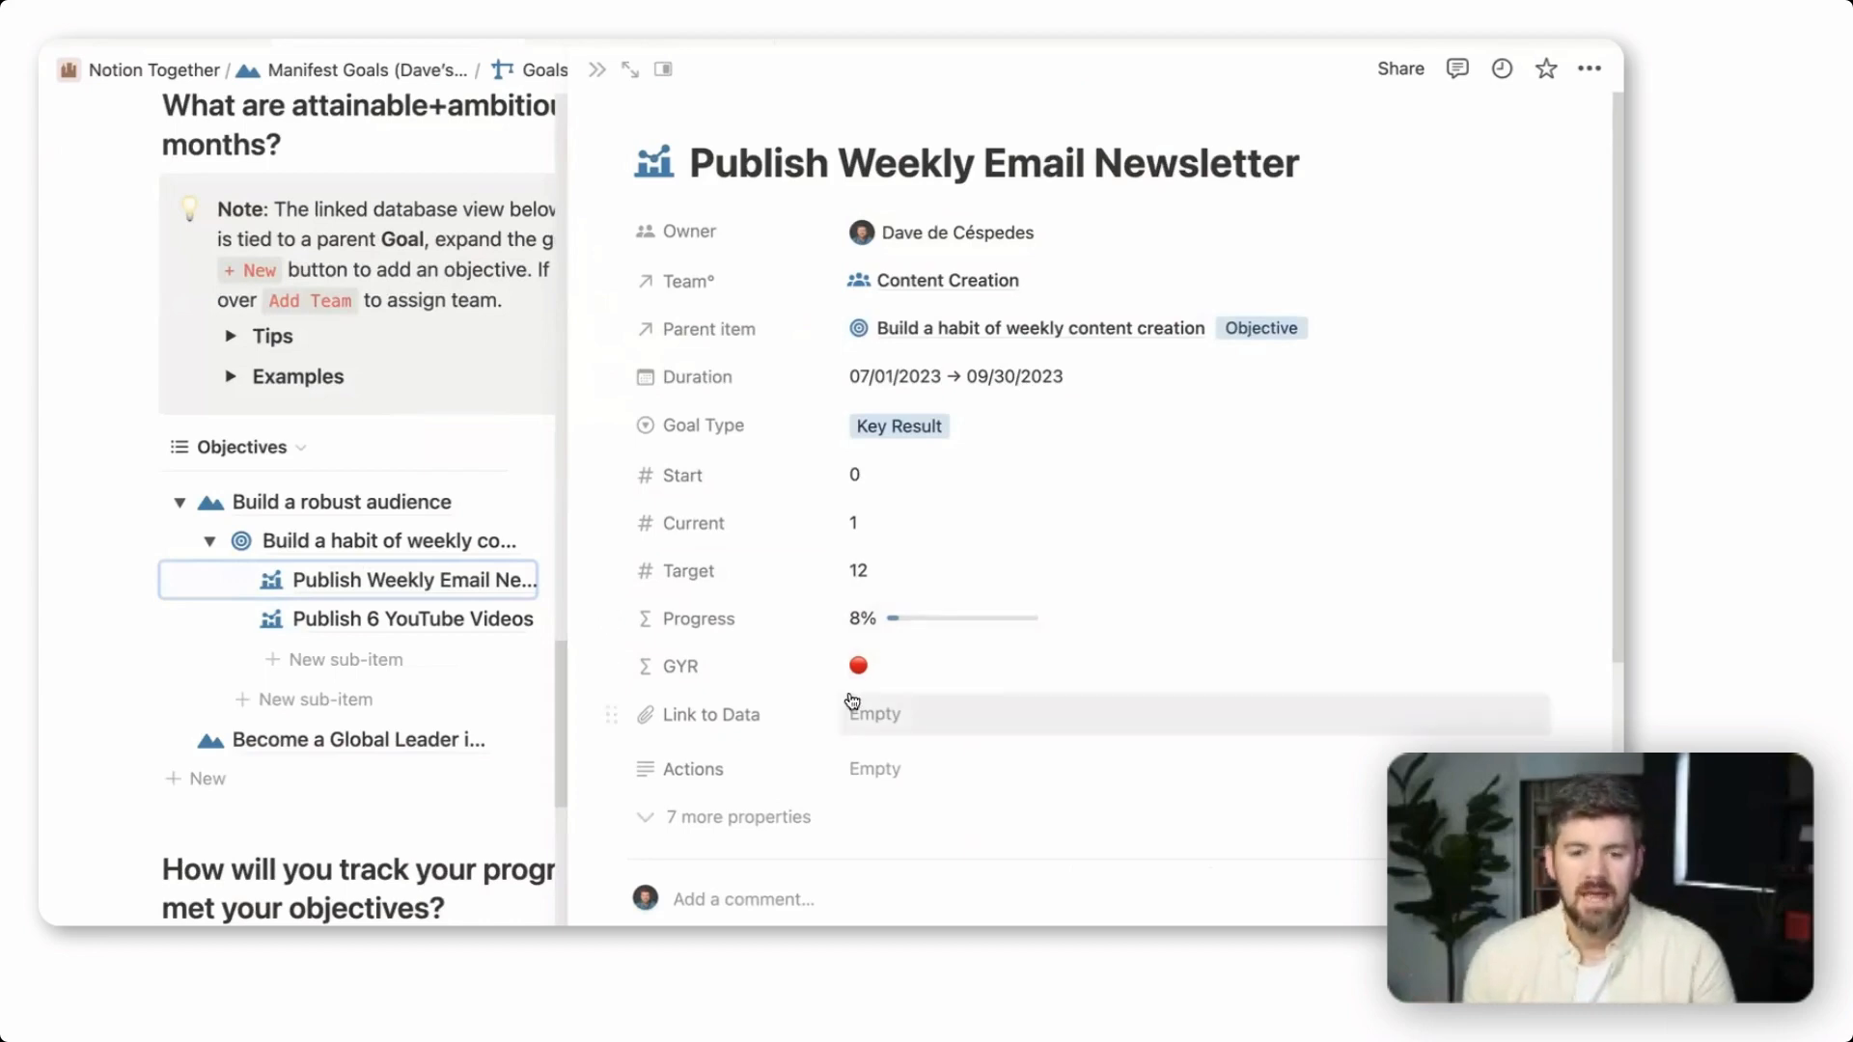
pyautogui.click(954, 679)
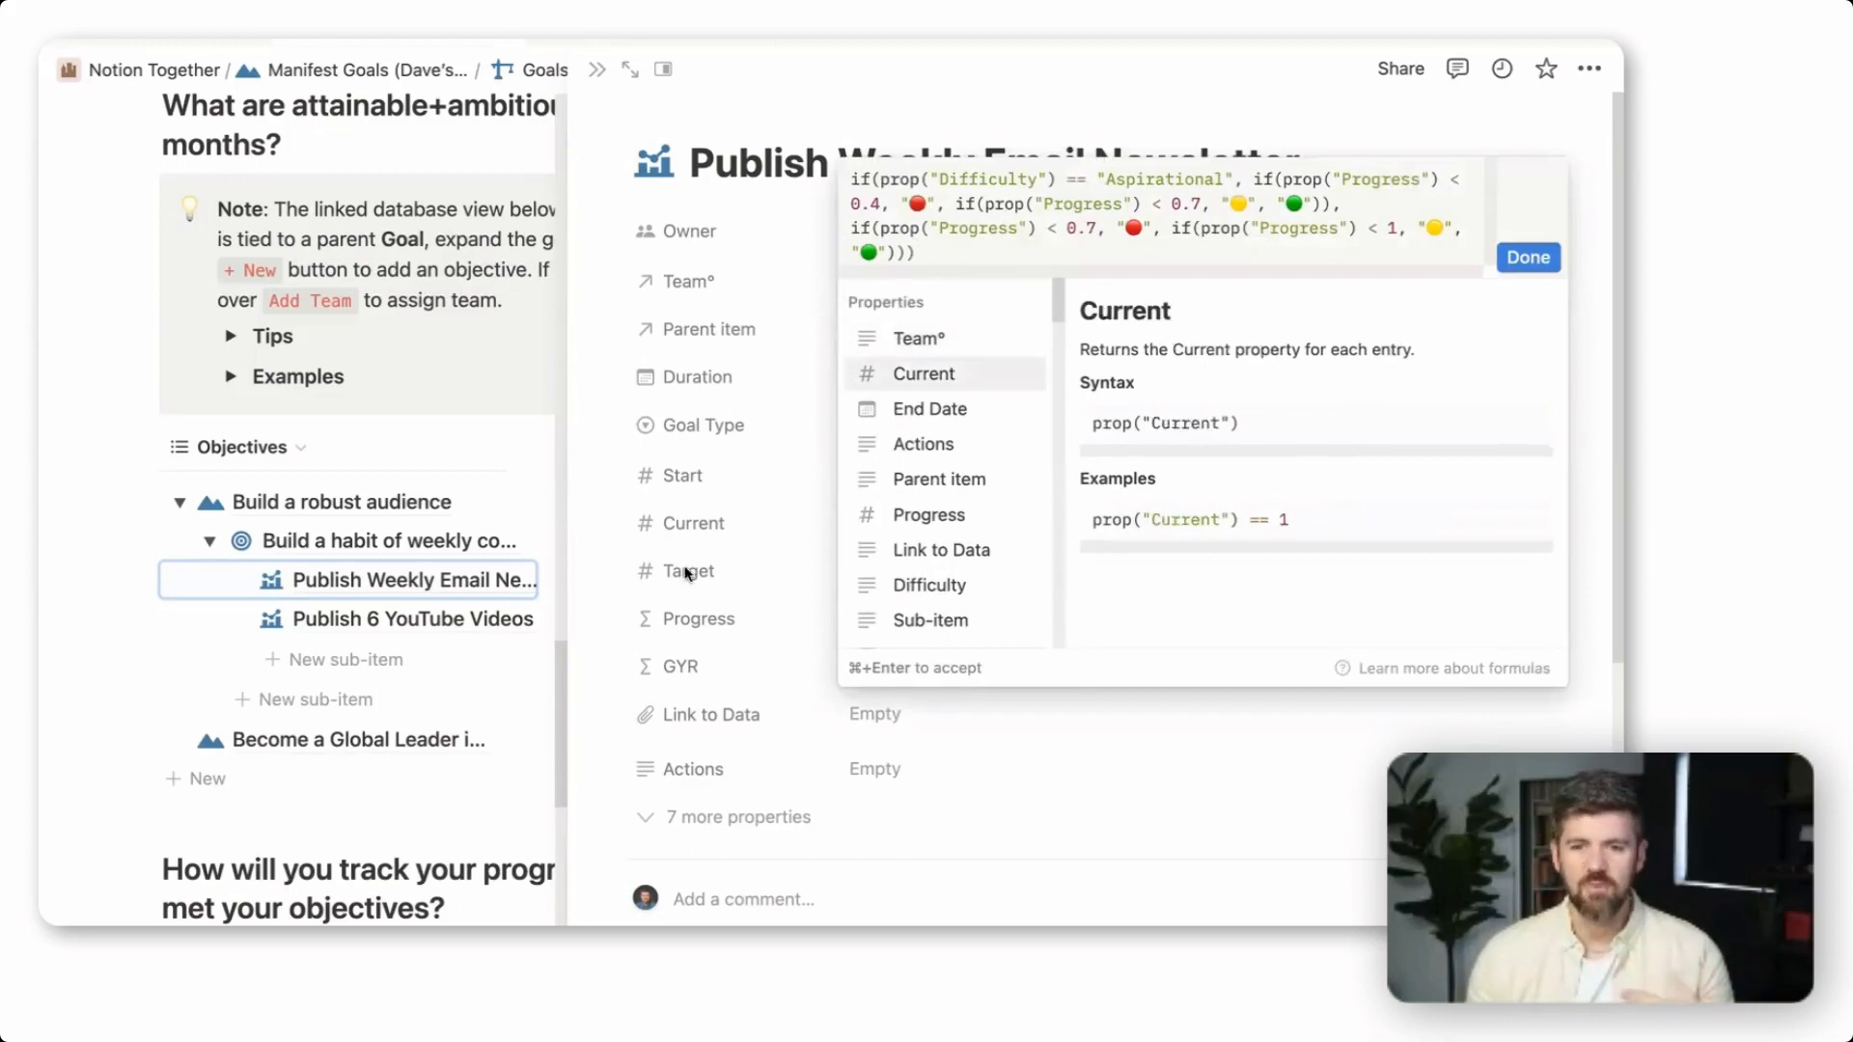
pyautogui.click(713, 640)
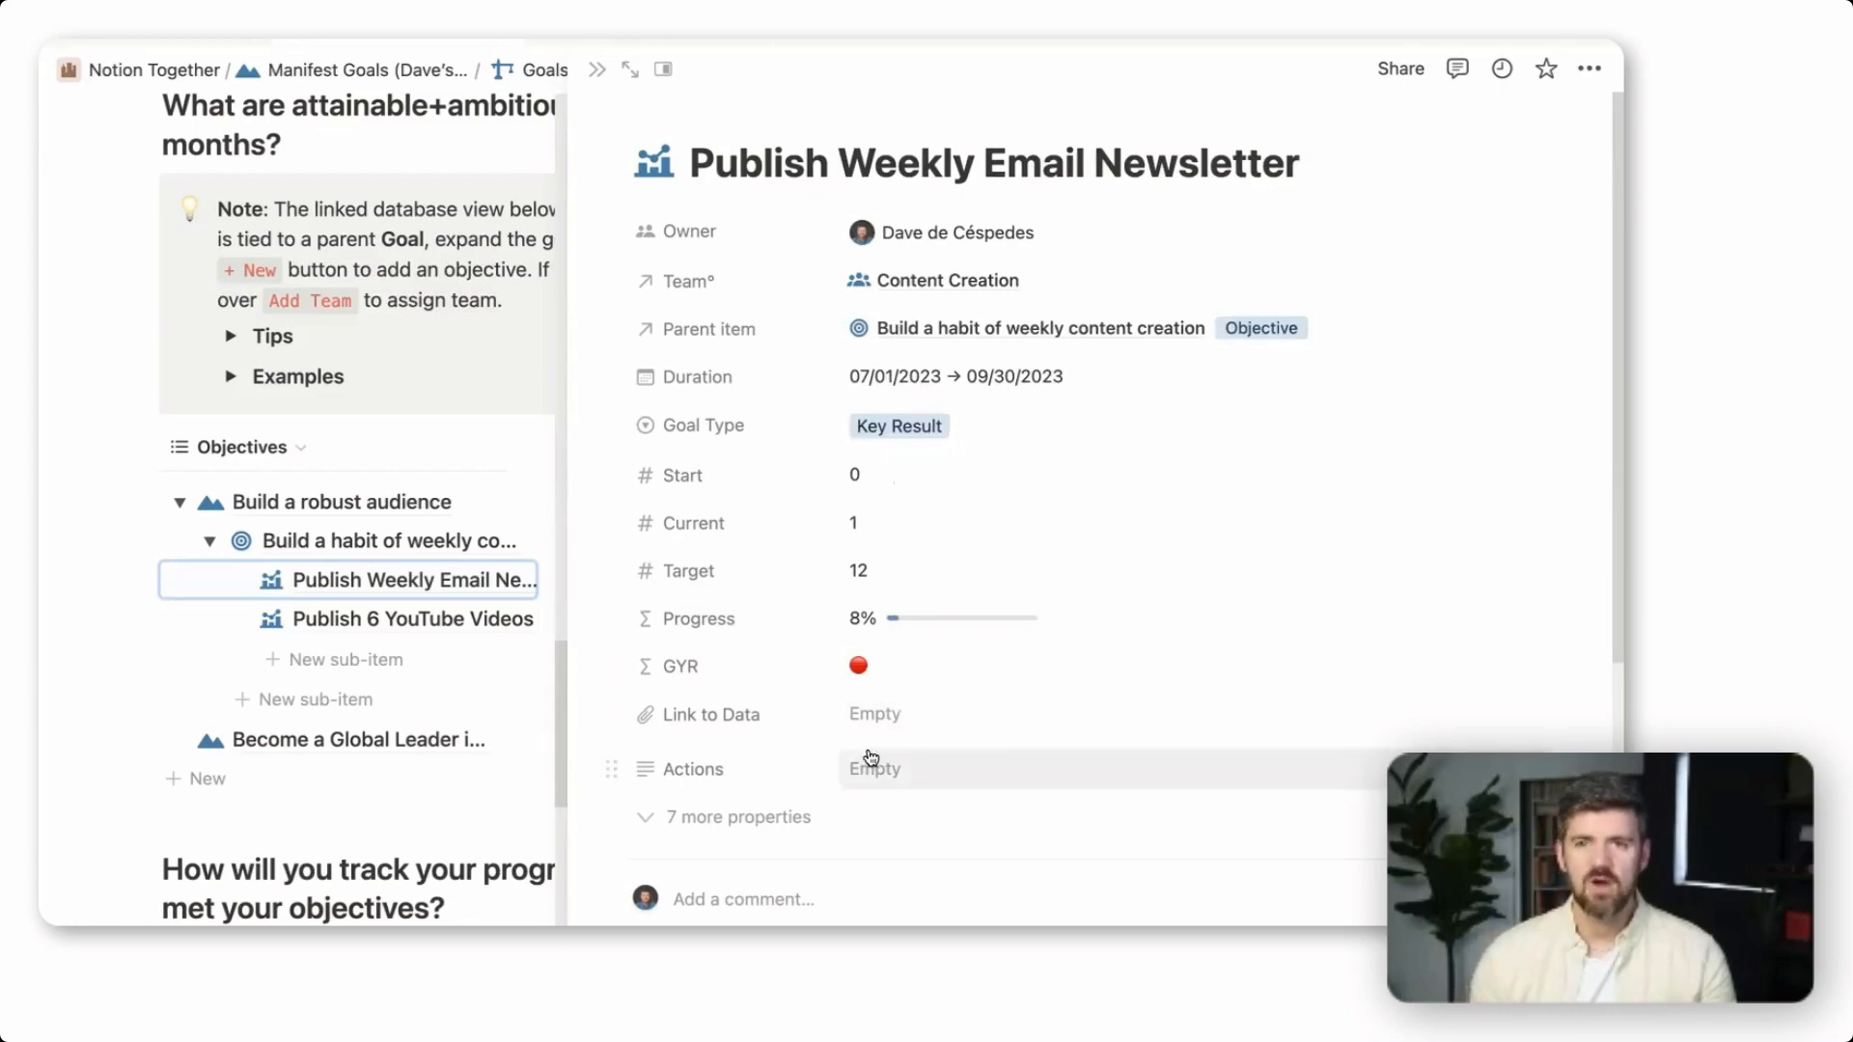
pyautogui.press('Escape')
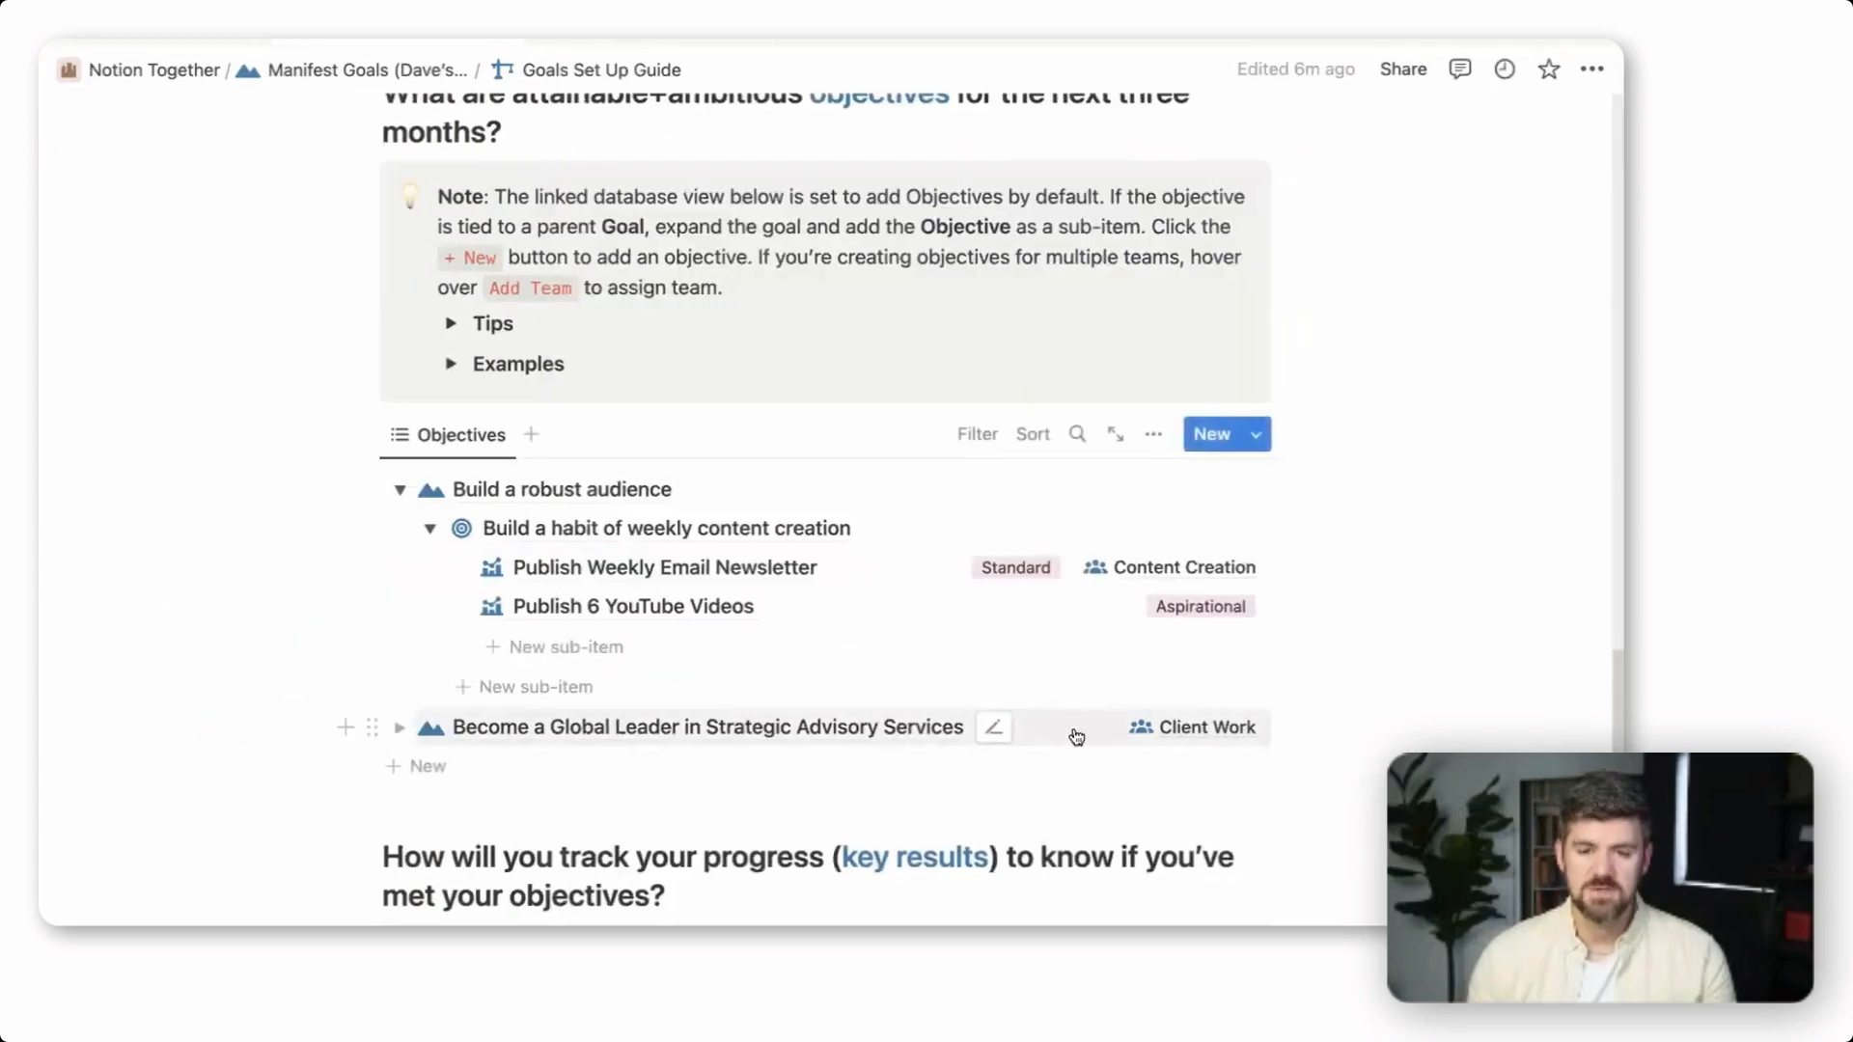
# Add the objective "Launch a Notion Consultants Course" under the "Become a Global Leader in Strategic Advisory Services" goal
pyautogui.scroll(1, 1076, 738)
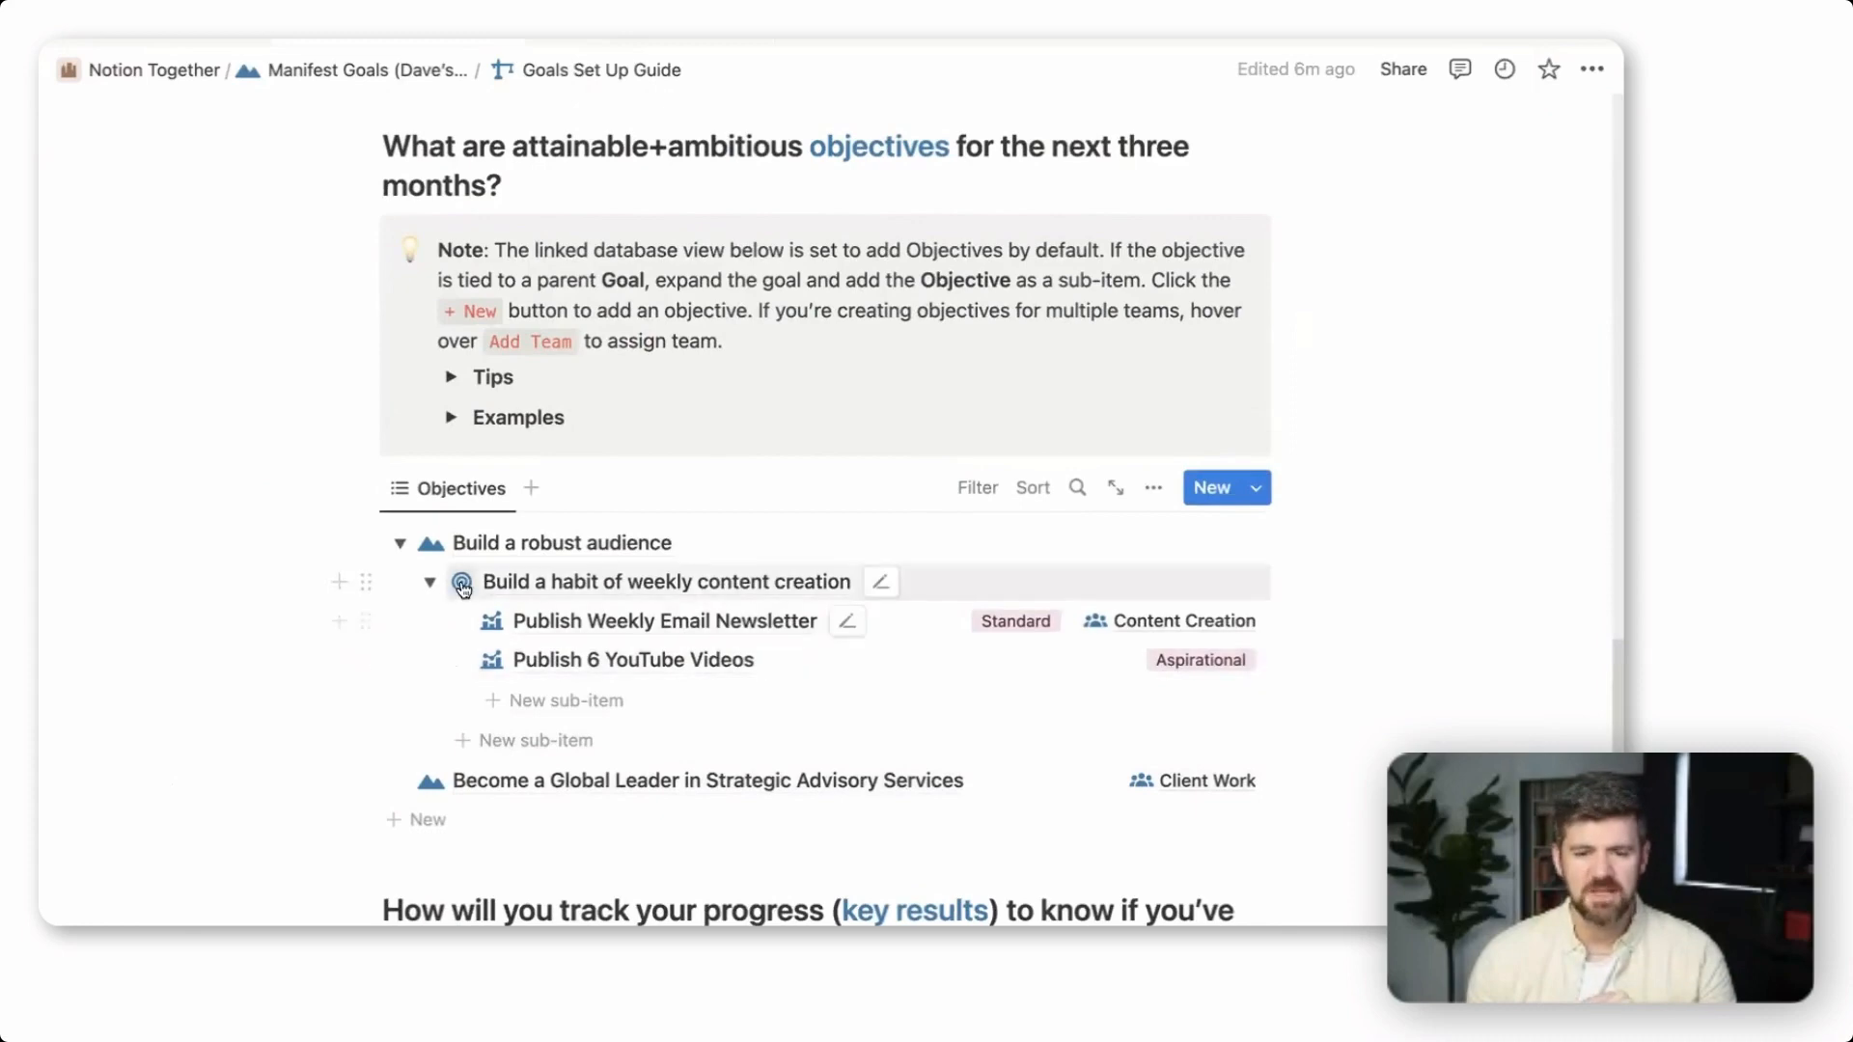
pyautogui.click(399, 542)
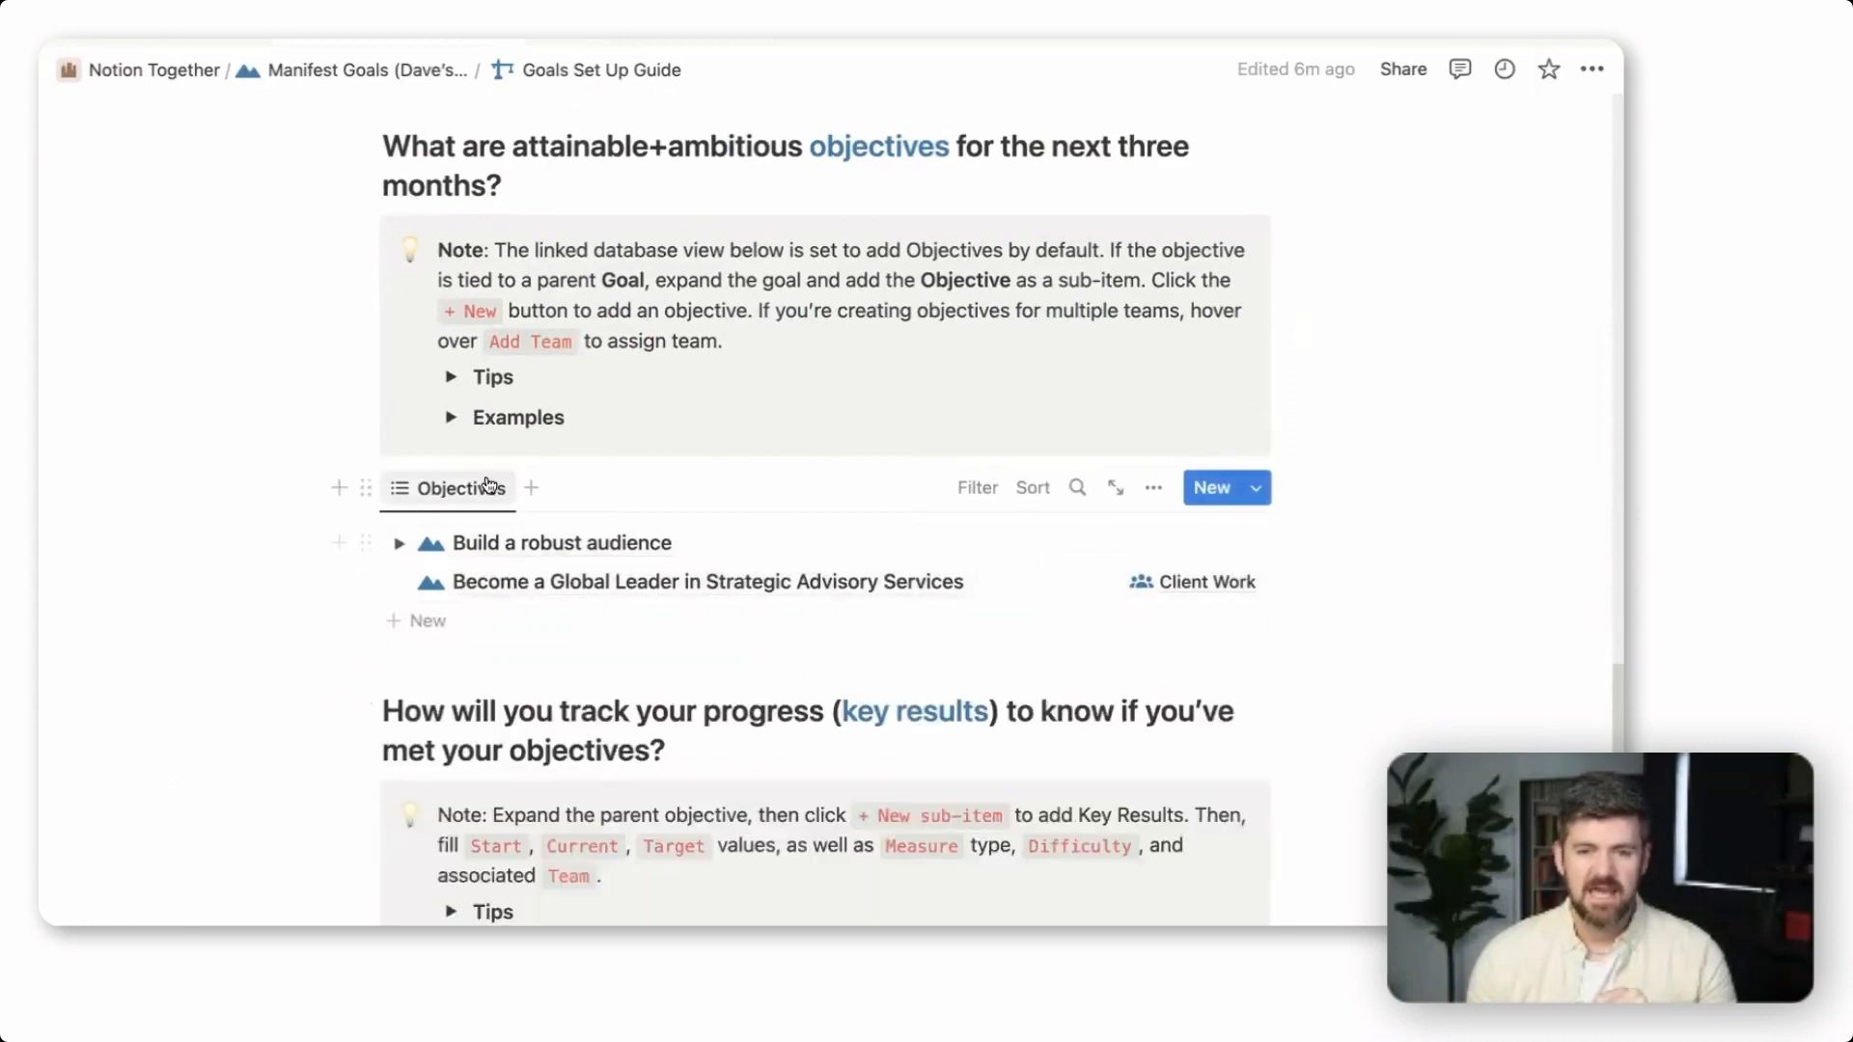
pyautogui.click(400, 582)
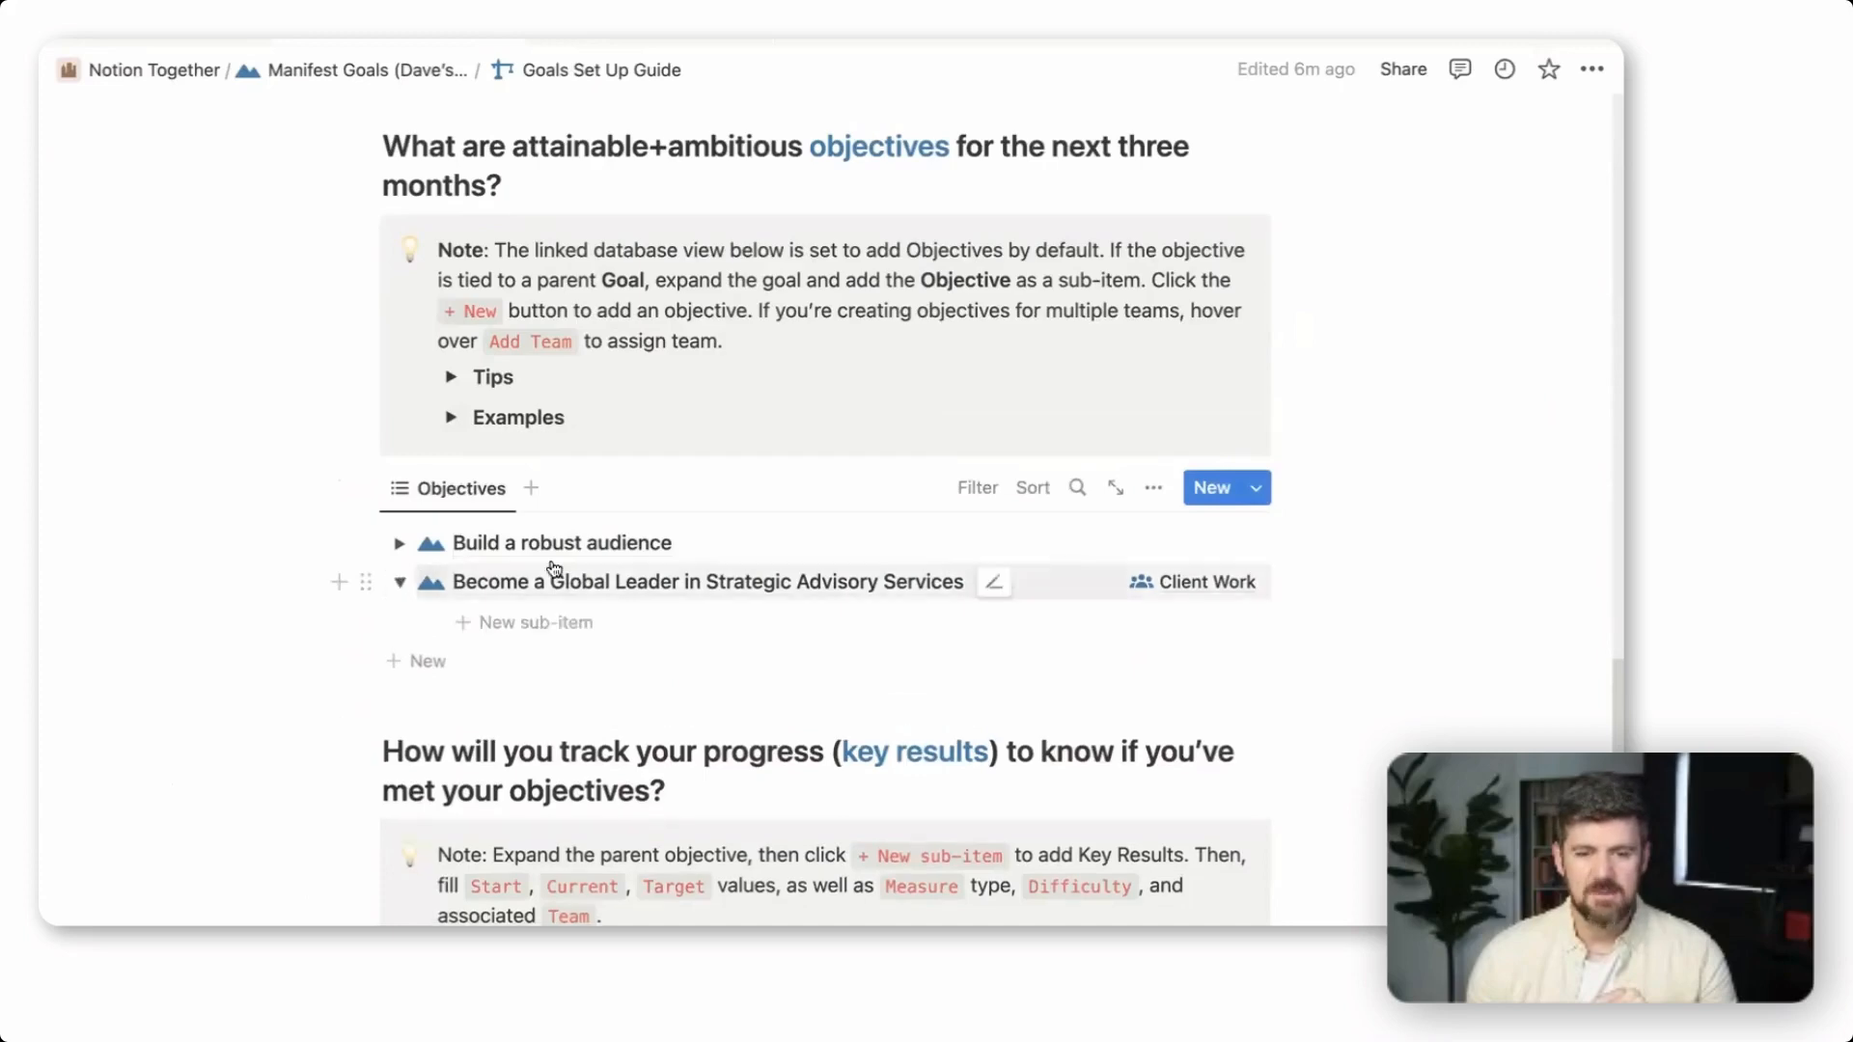
pyautogui.scroll(-1, 555, 569)
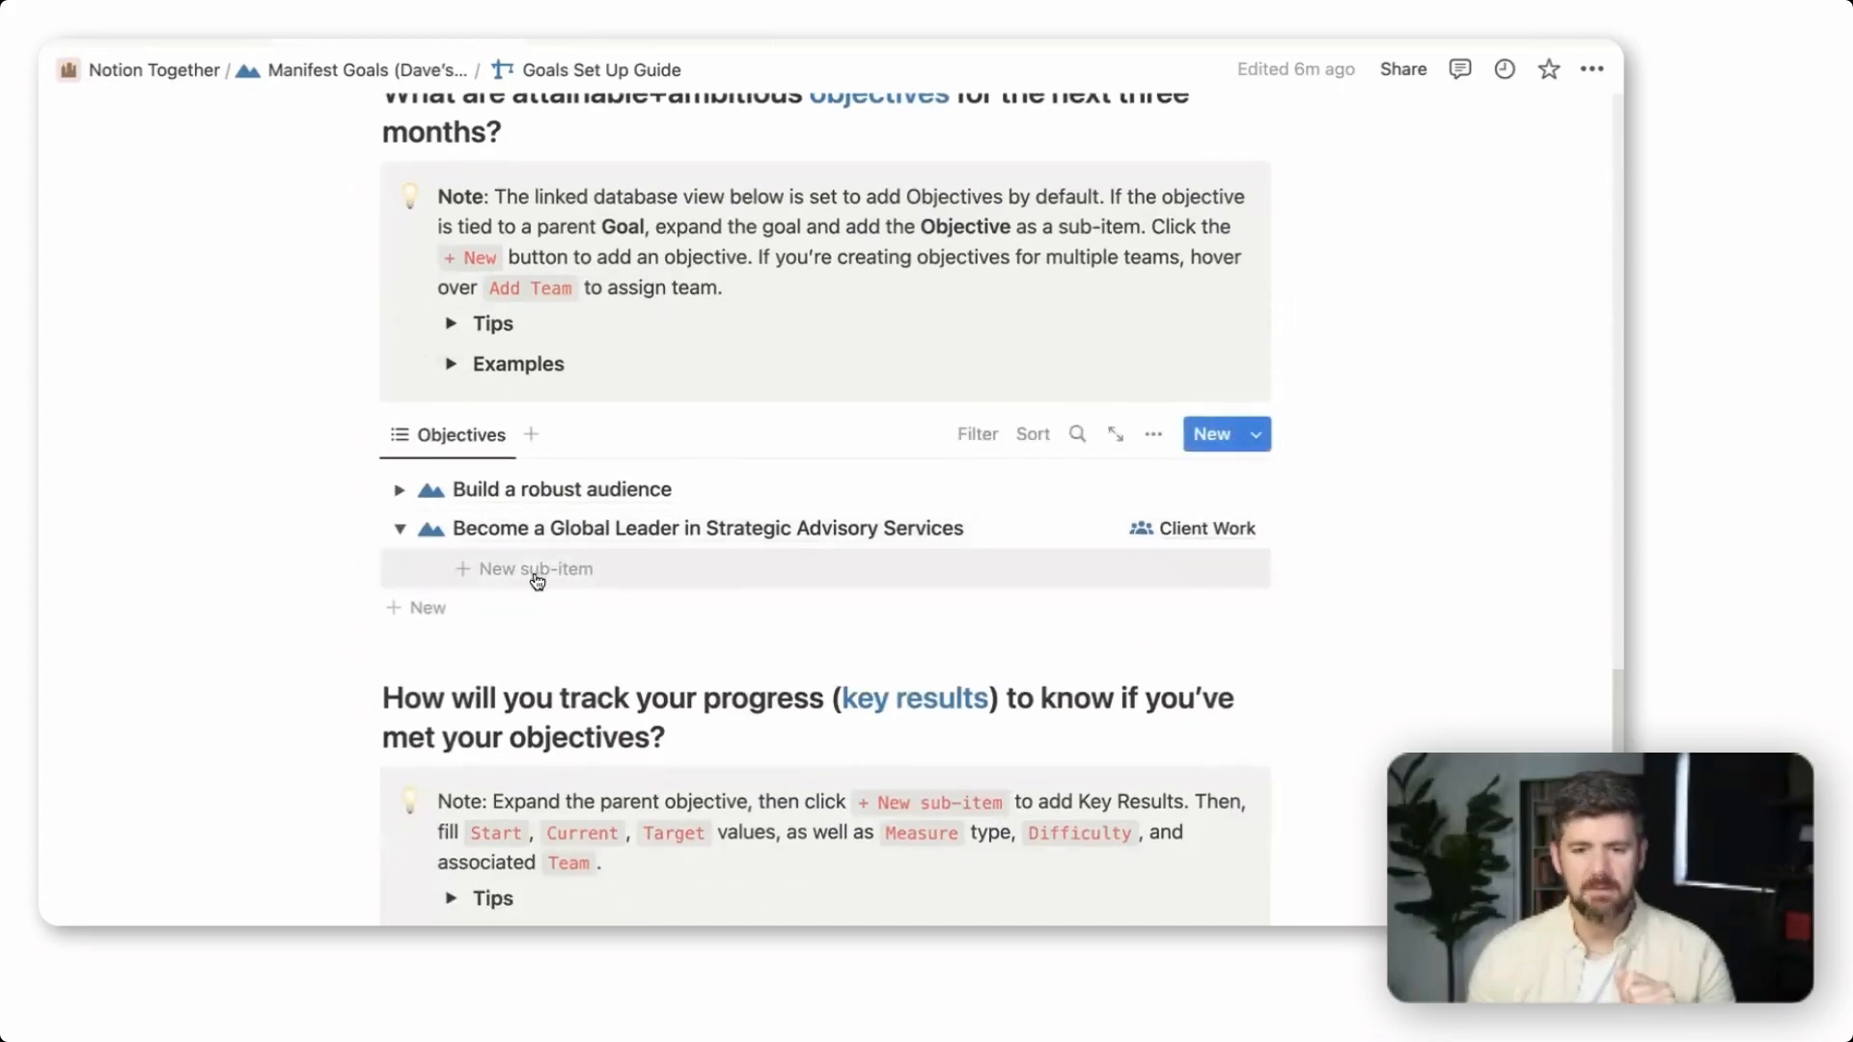
pyautogui.click(569, 571)
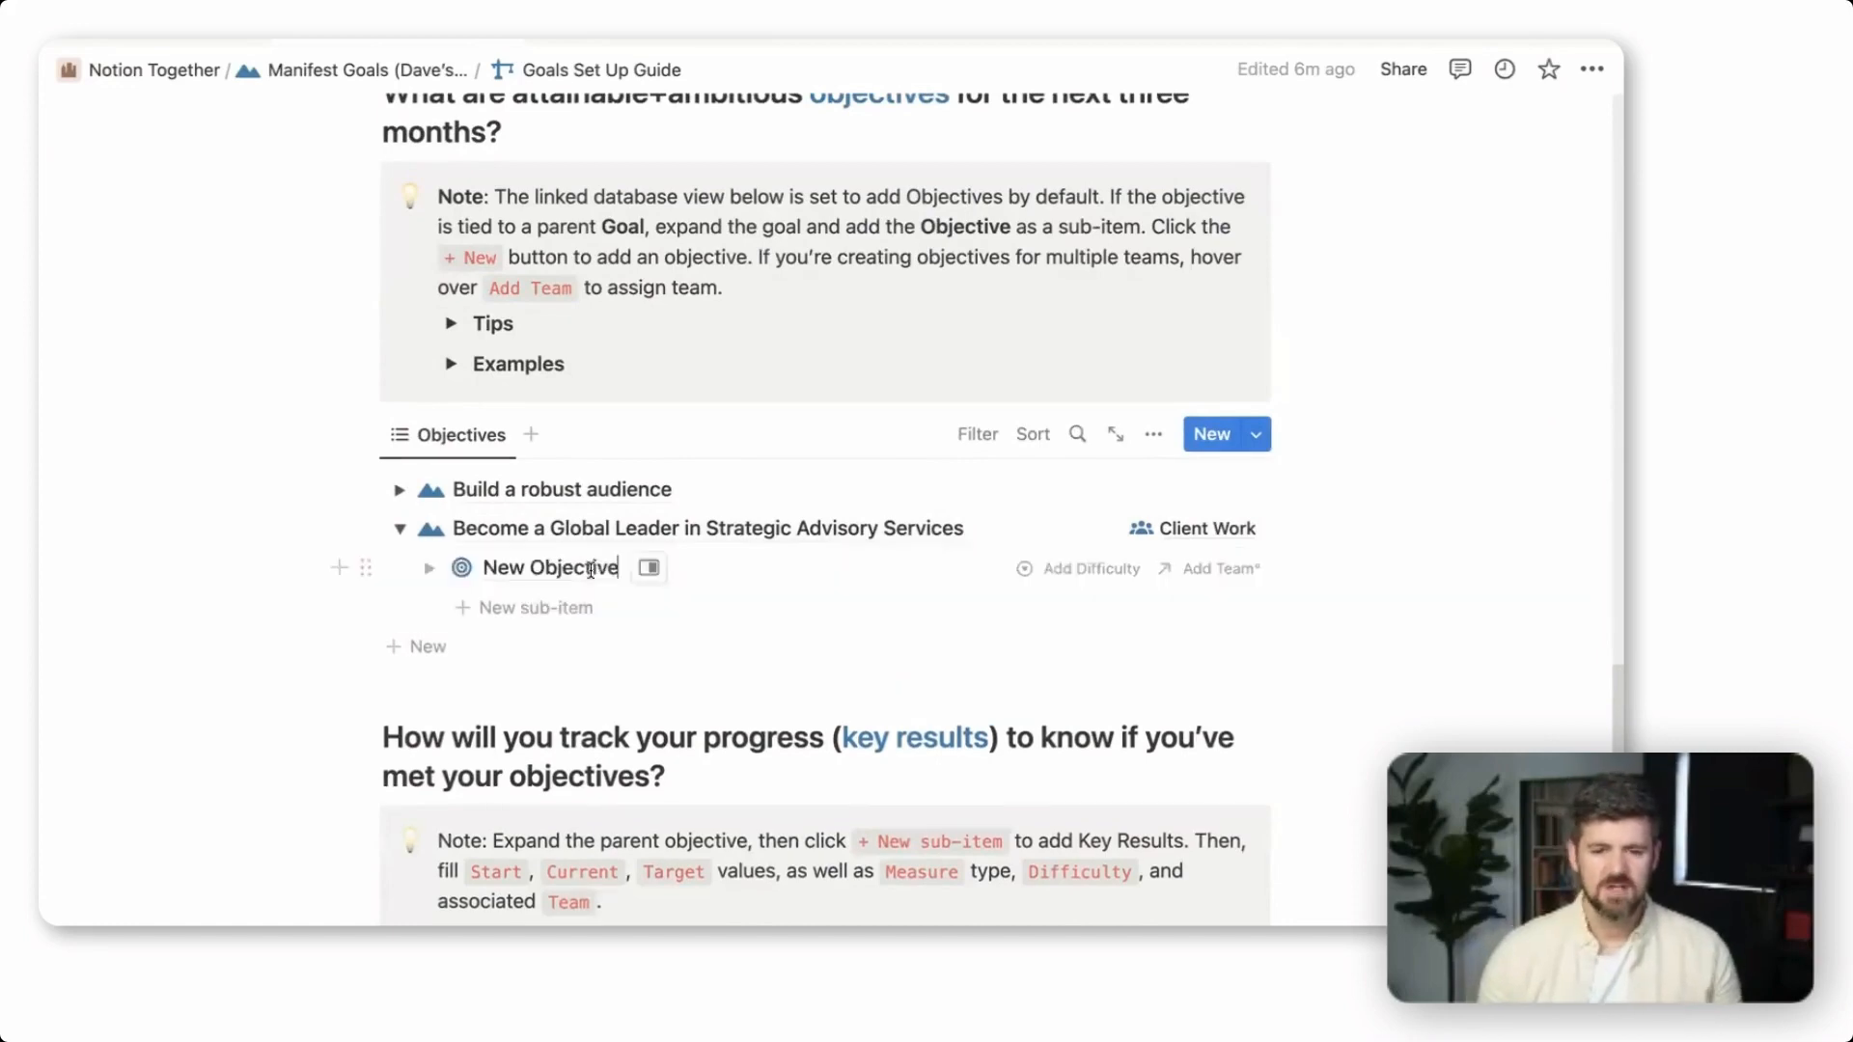
pyautogui.moveTo(635, 571); pyautogui.dragTo(482, 572)
pyautogui.write('Launch a Notion C')
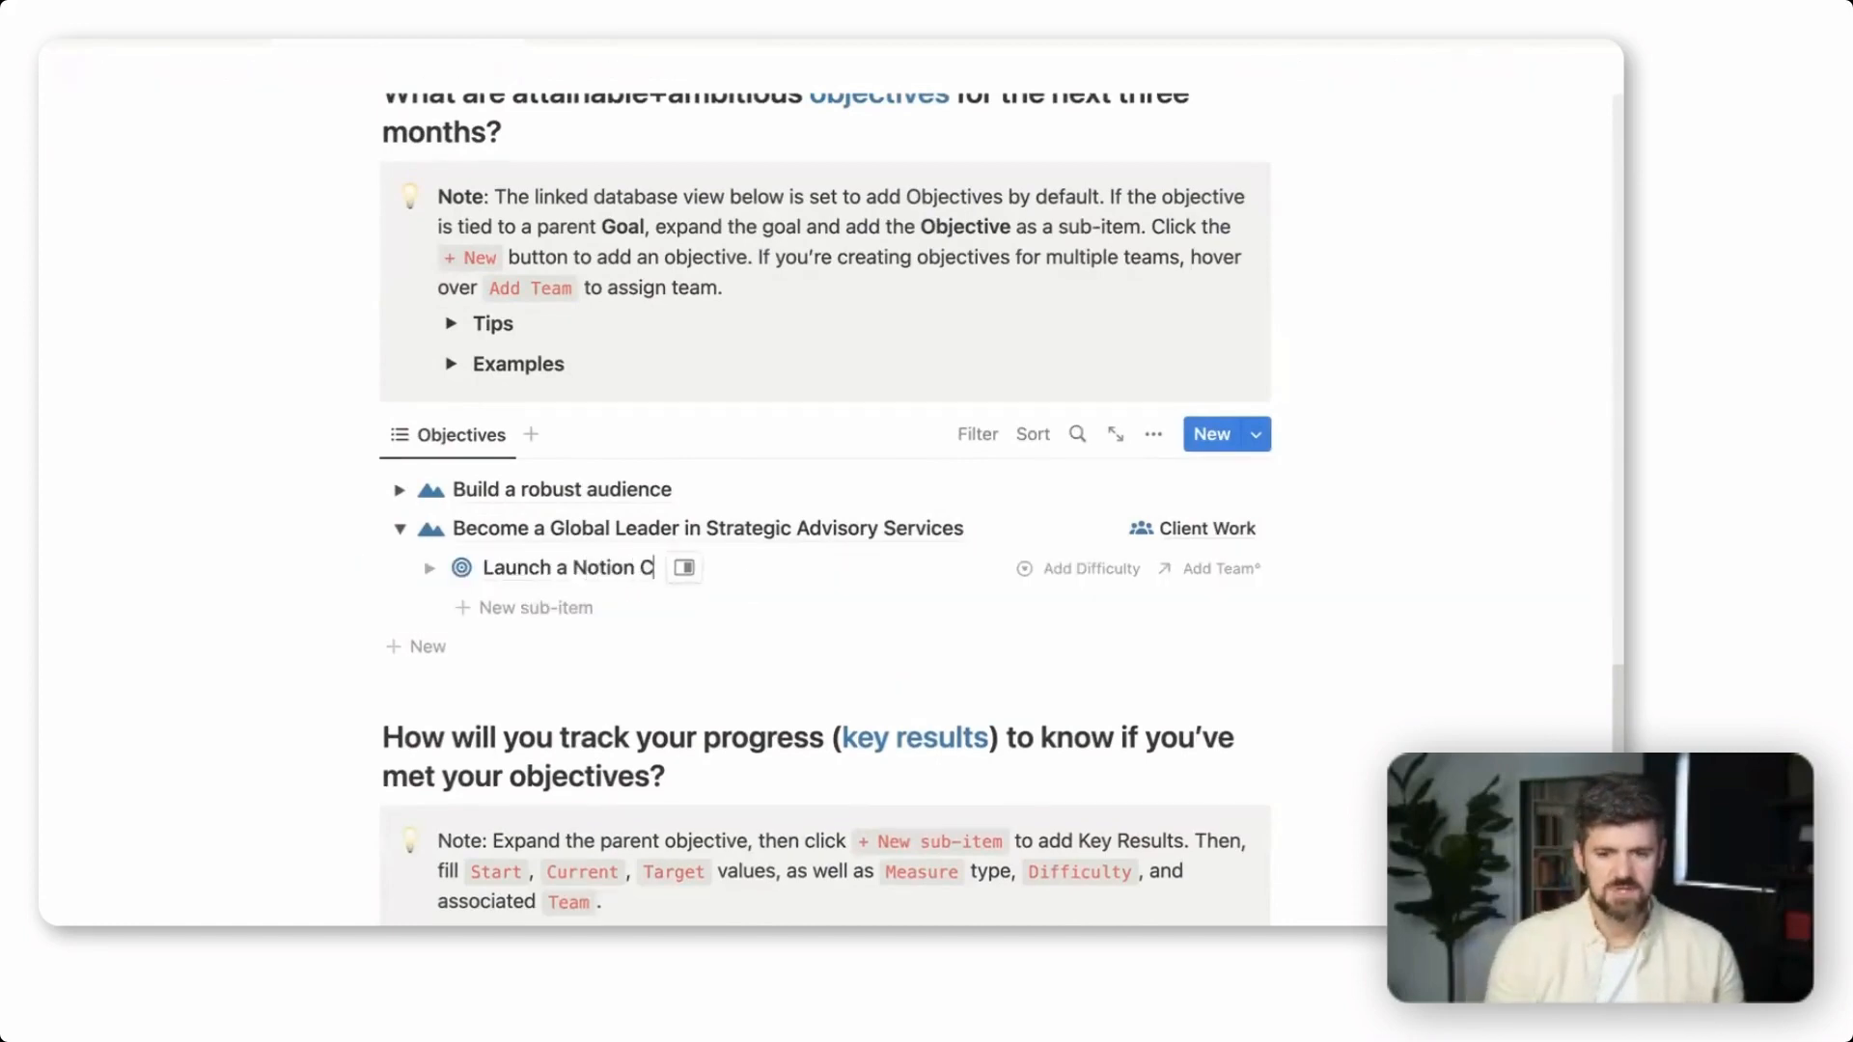
pyautogui.write('onsultants Co')
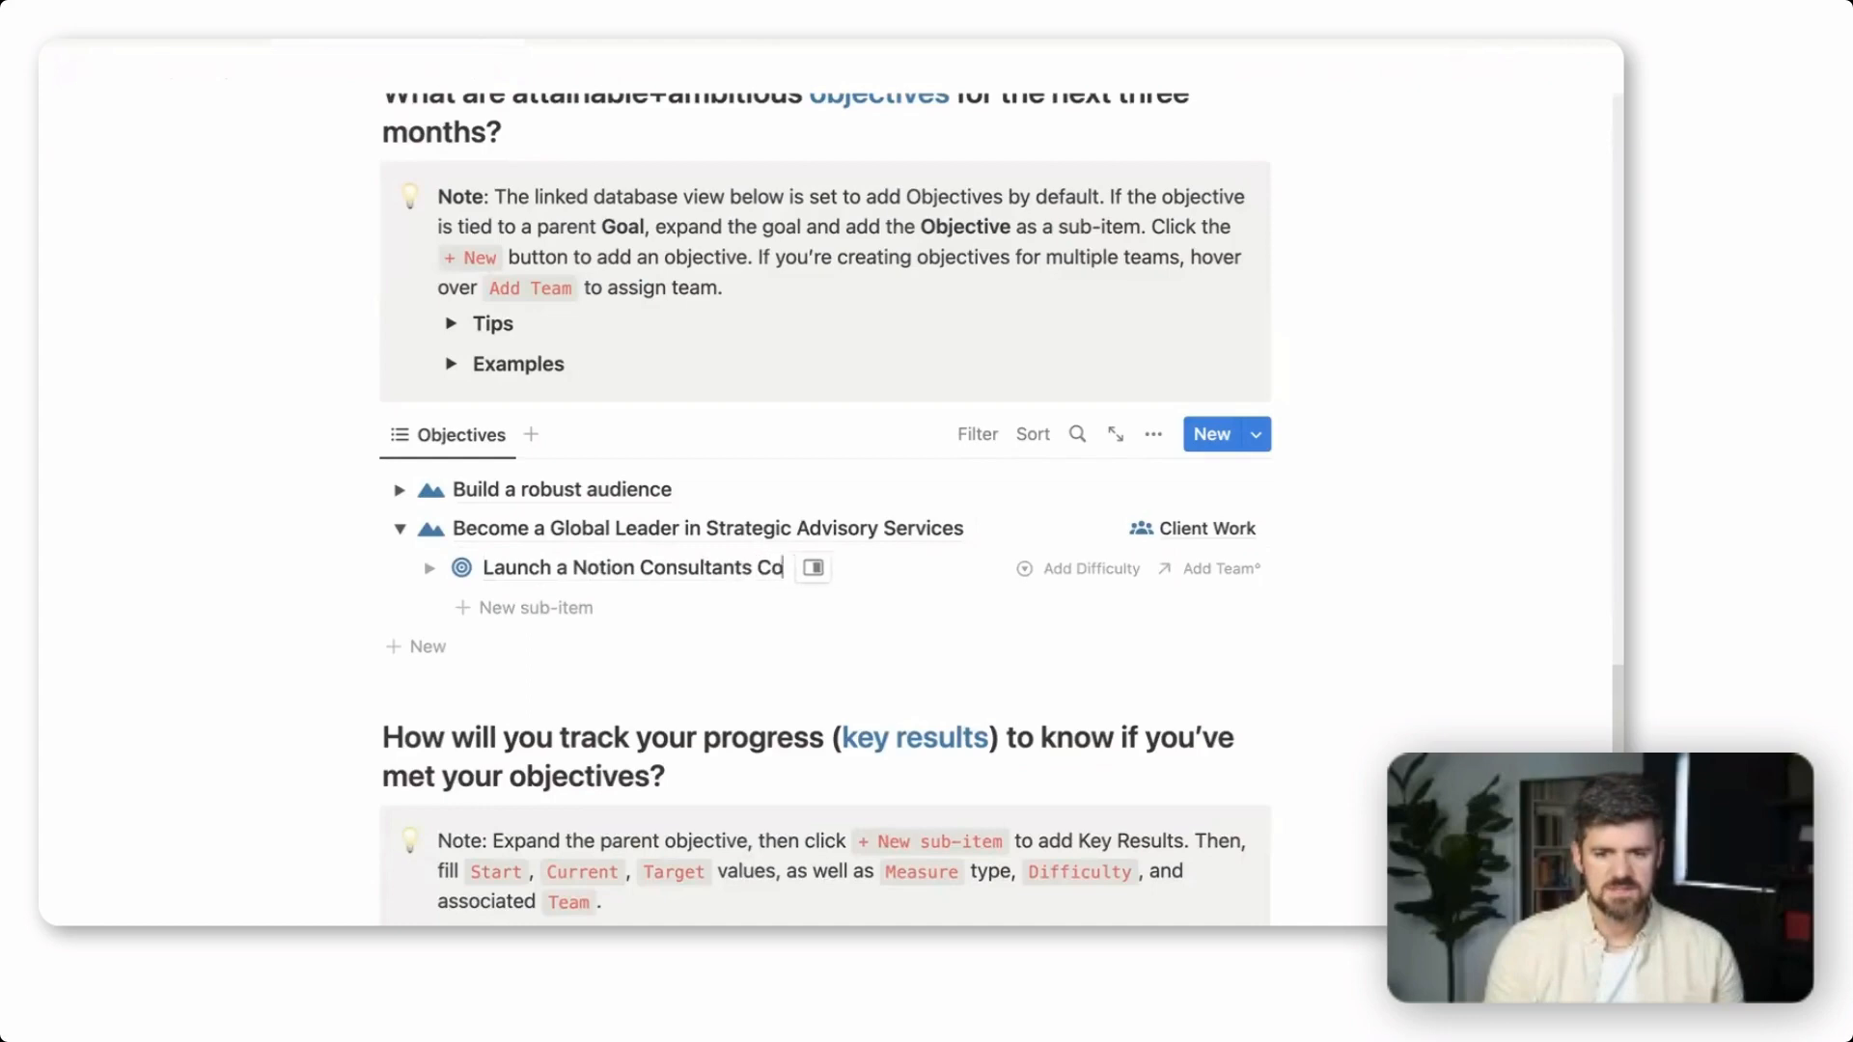
pyautogui.write('urse')
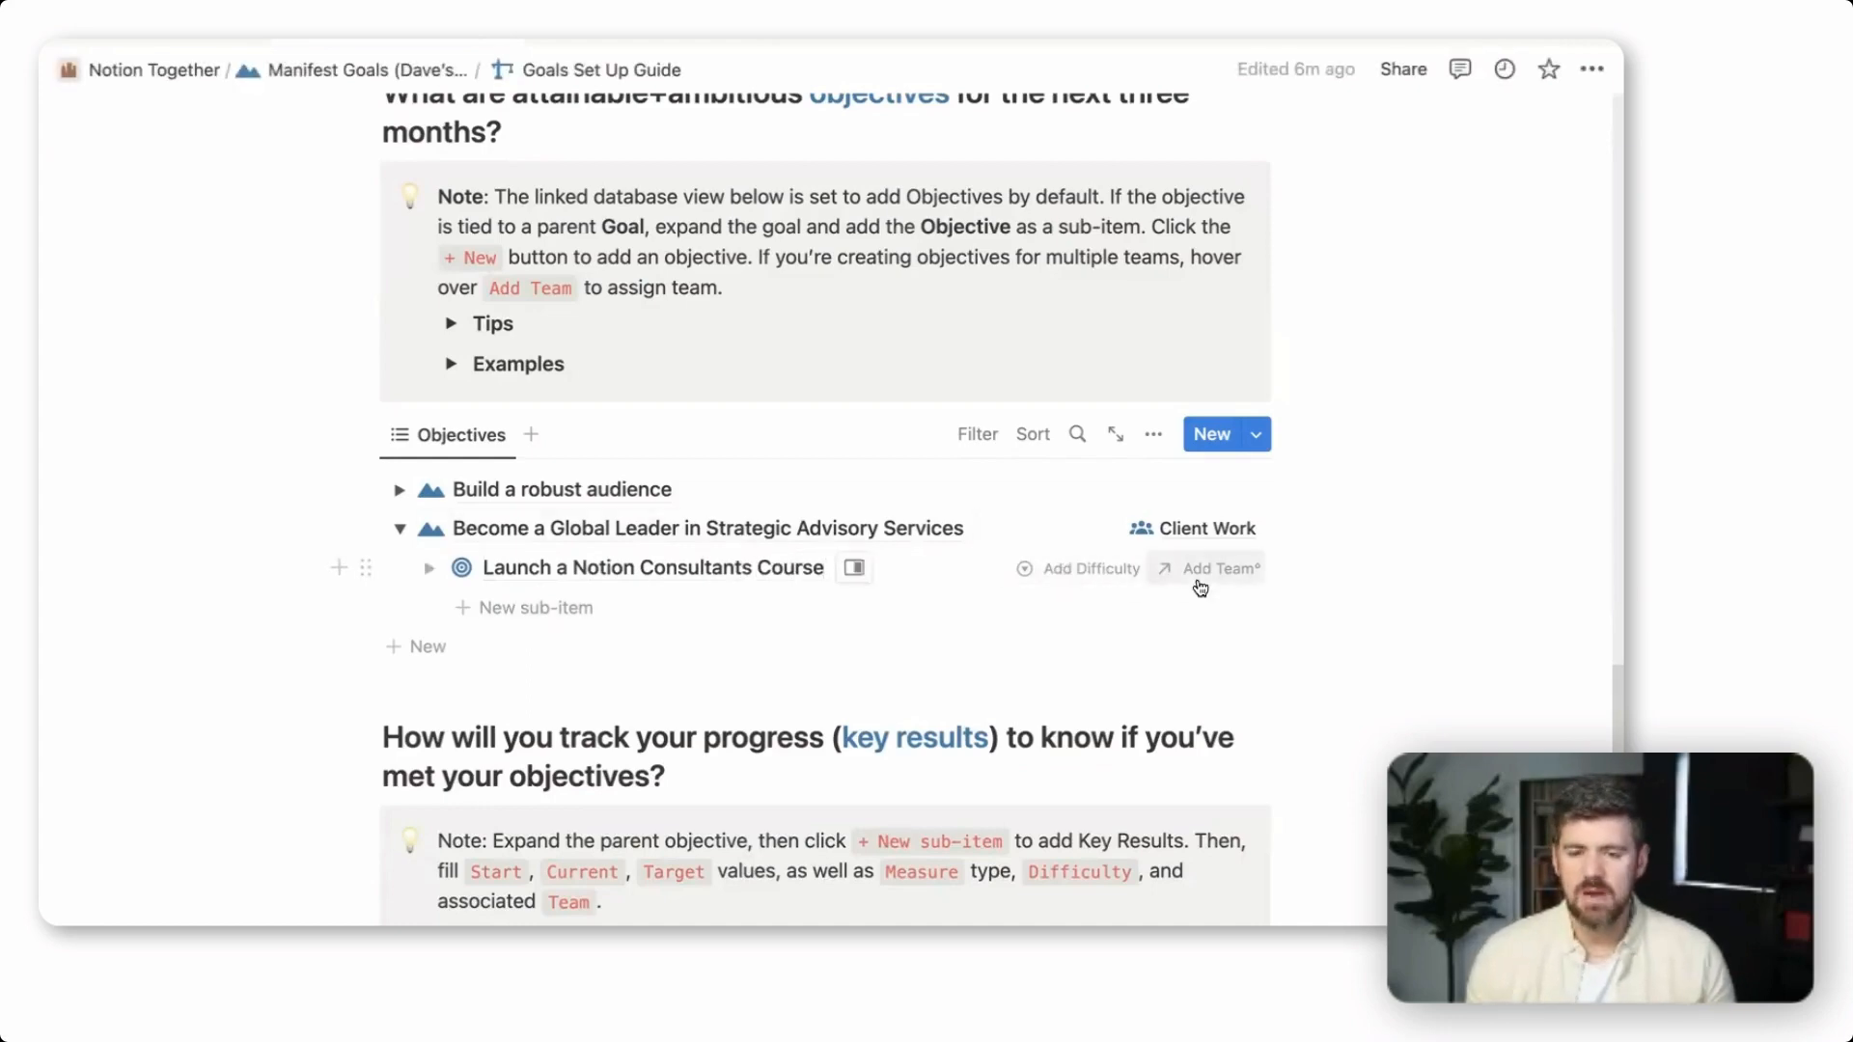
# Set the "Launch a Notion Consultants Course" objective's difficulty to Aspirational and assign it to a new team named Training
pyautogui.click(1073, 570)
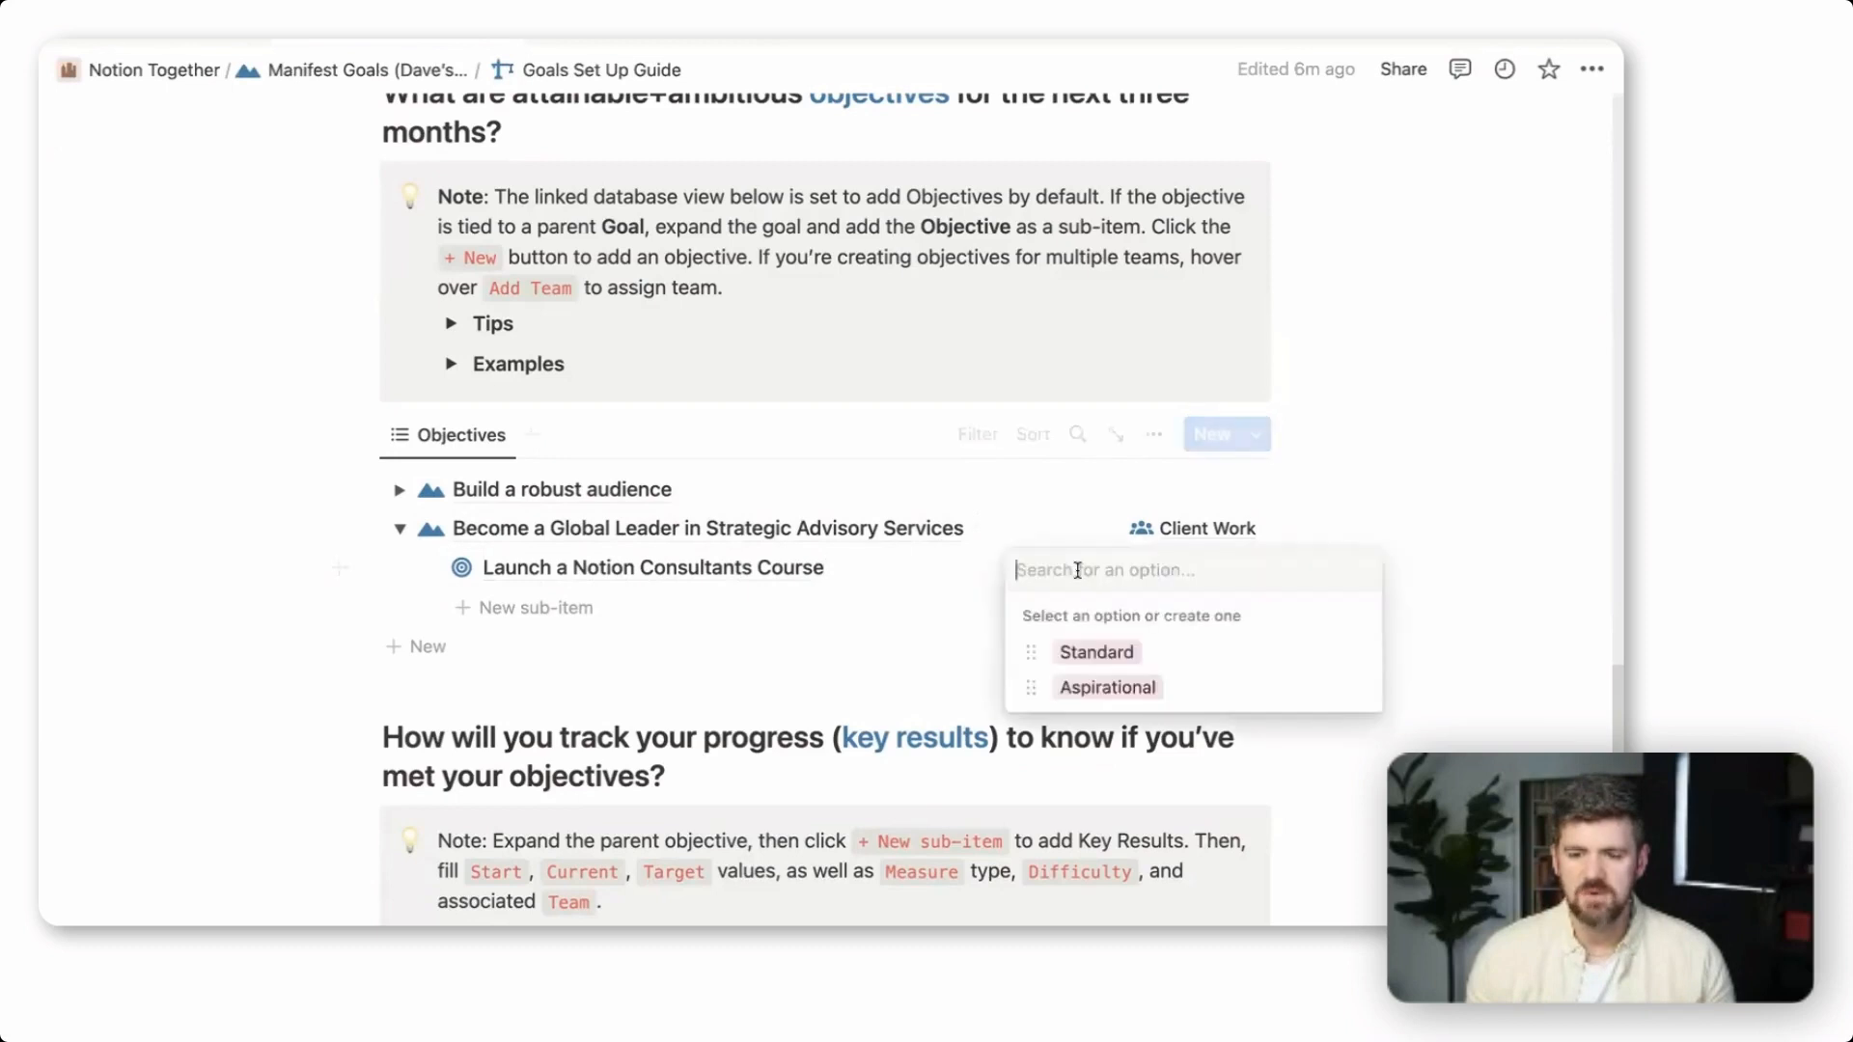
pyautogui.click(1120, 693)
pyautogui.click(1224, 572)
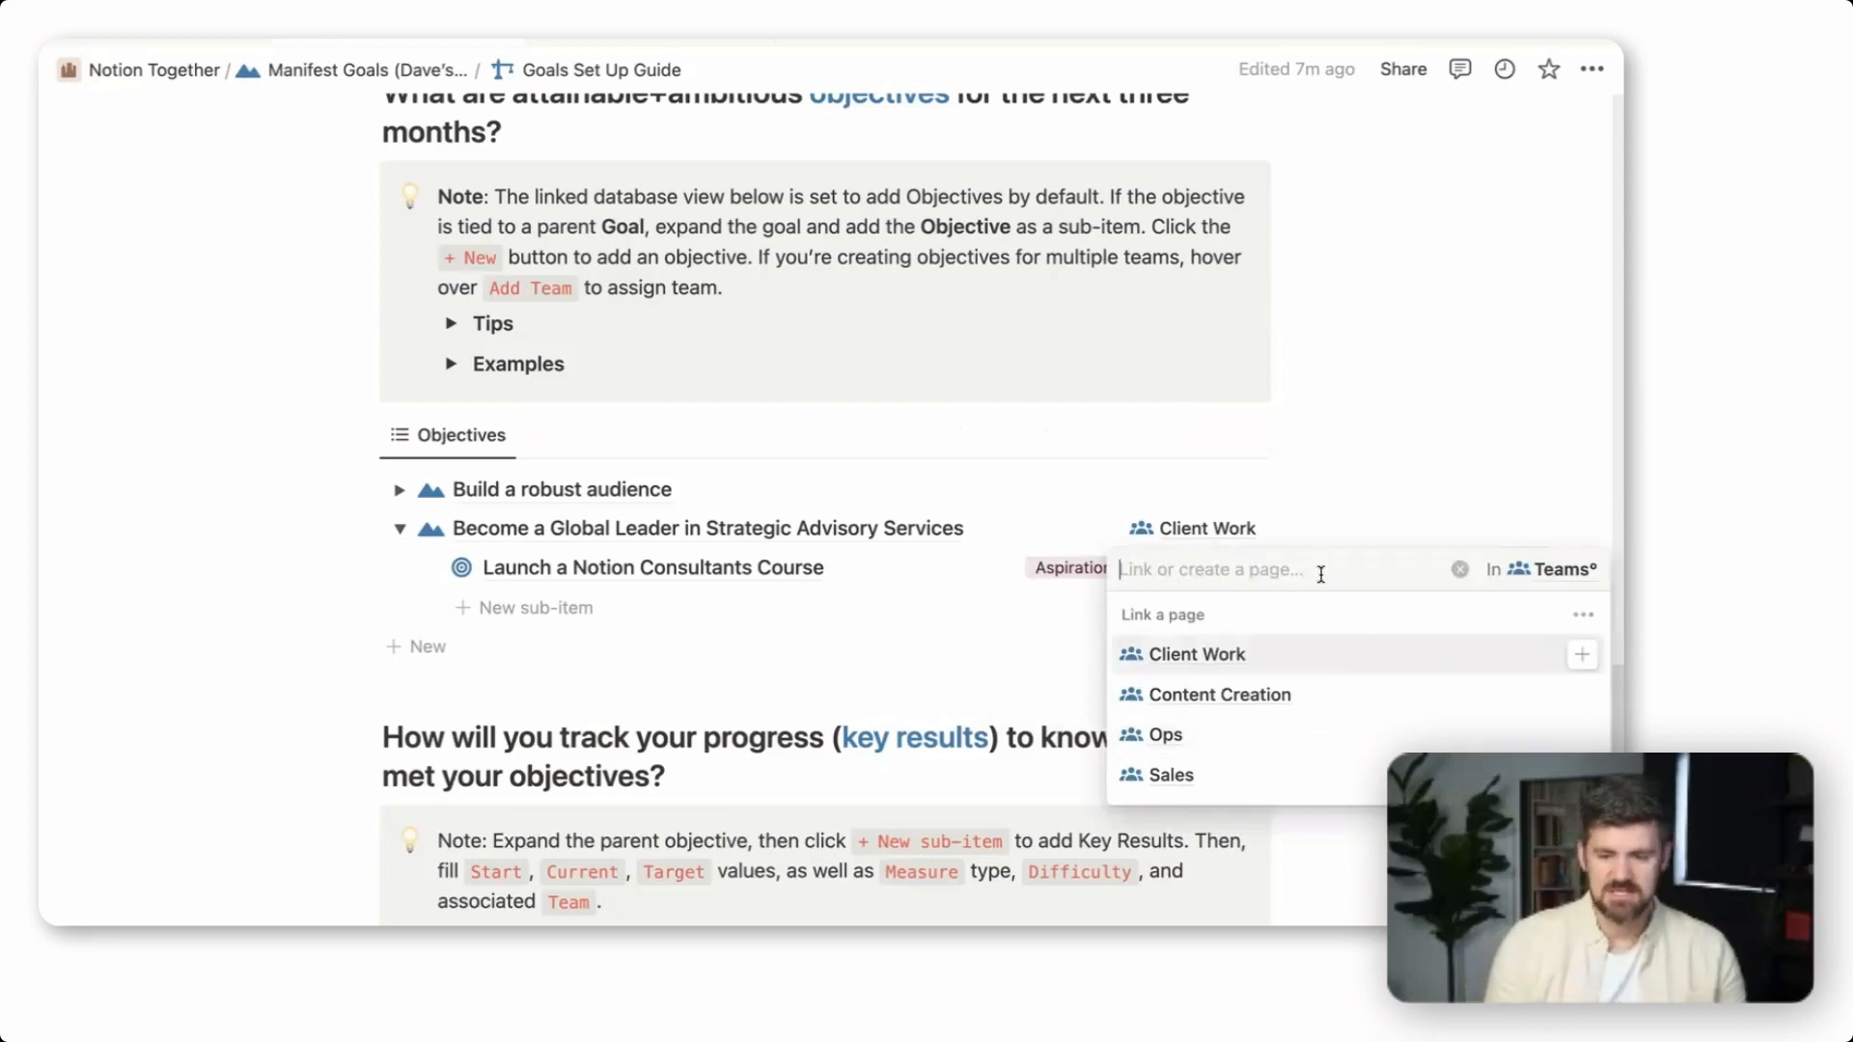
pyautogui.write('Training')
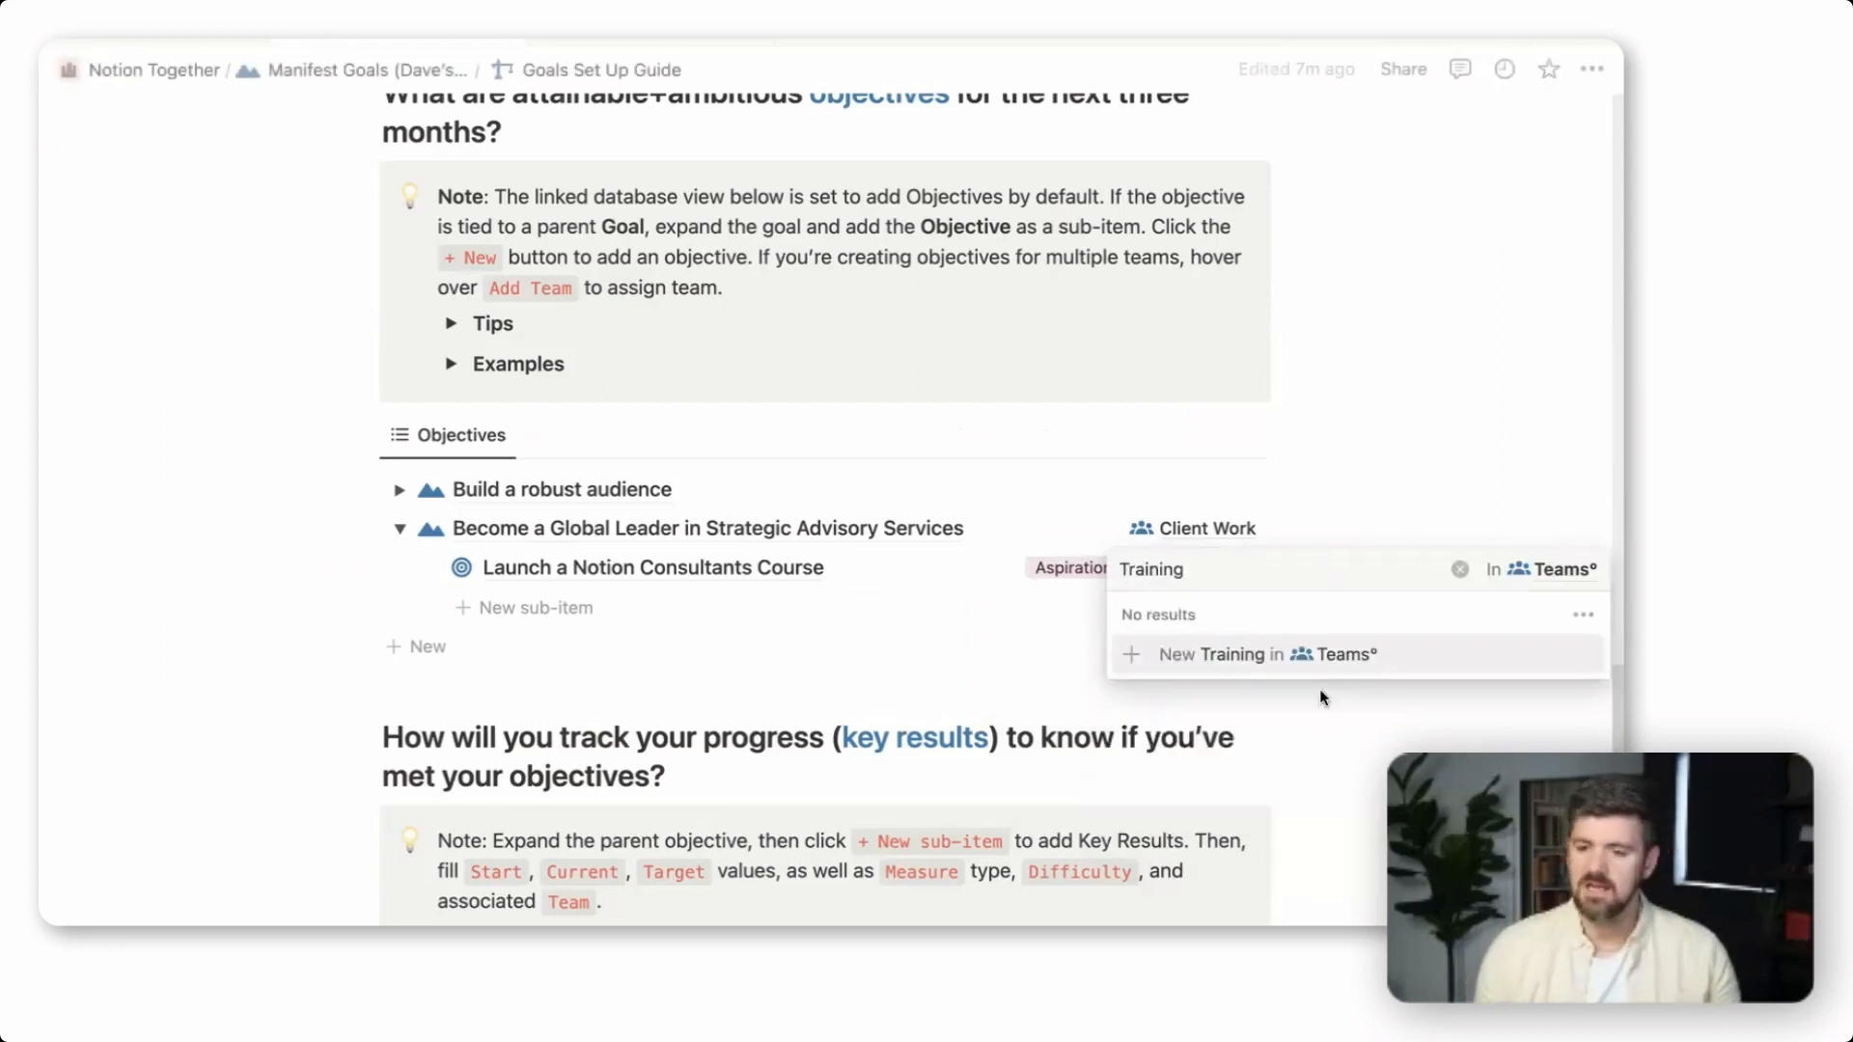
pyautogui.click(1245, 654)
pyautogui.press('Escape')
# Open the new Training team from the objective and check its entry in the Teams list
pyautogui.click(1206, 571)
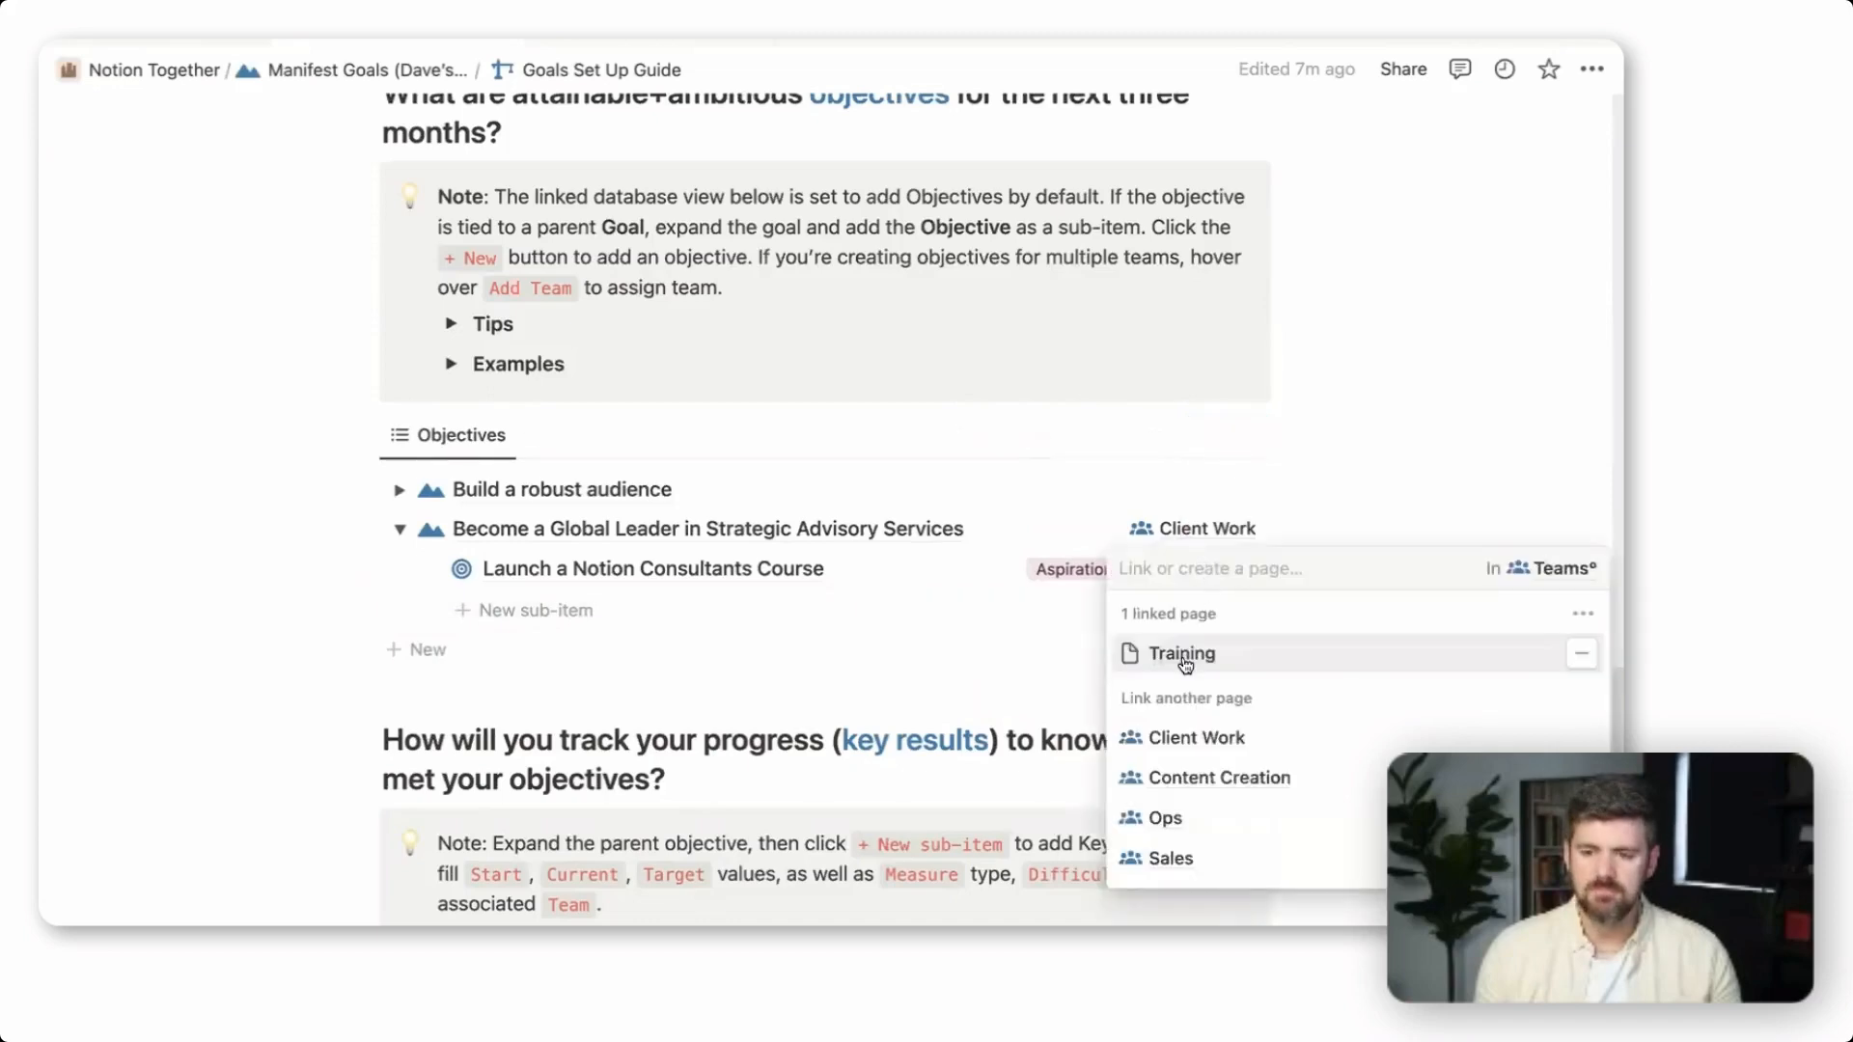
pyautogui.click(1193, 655)
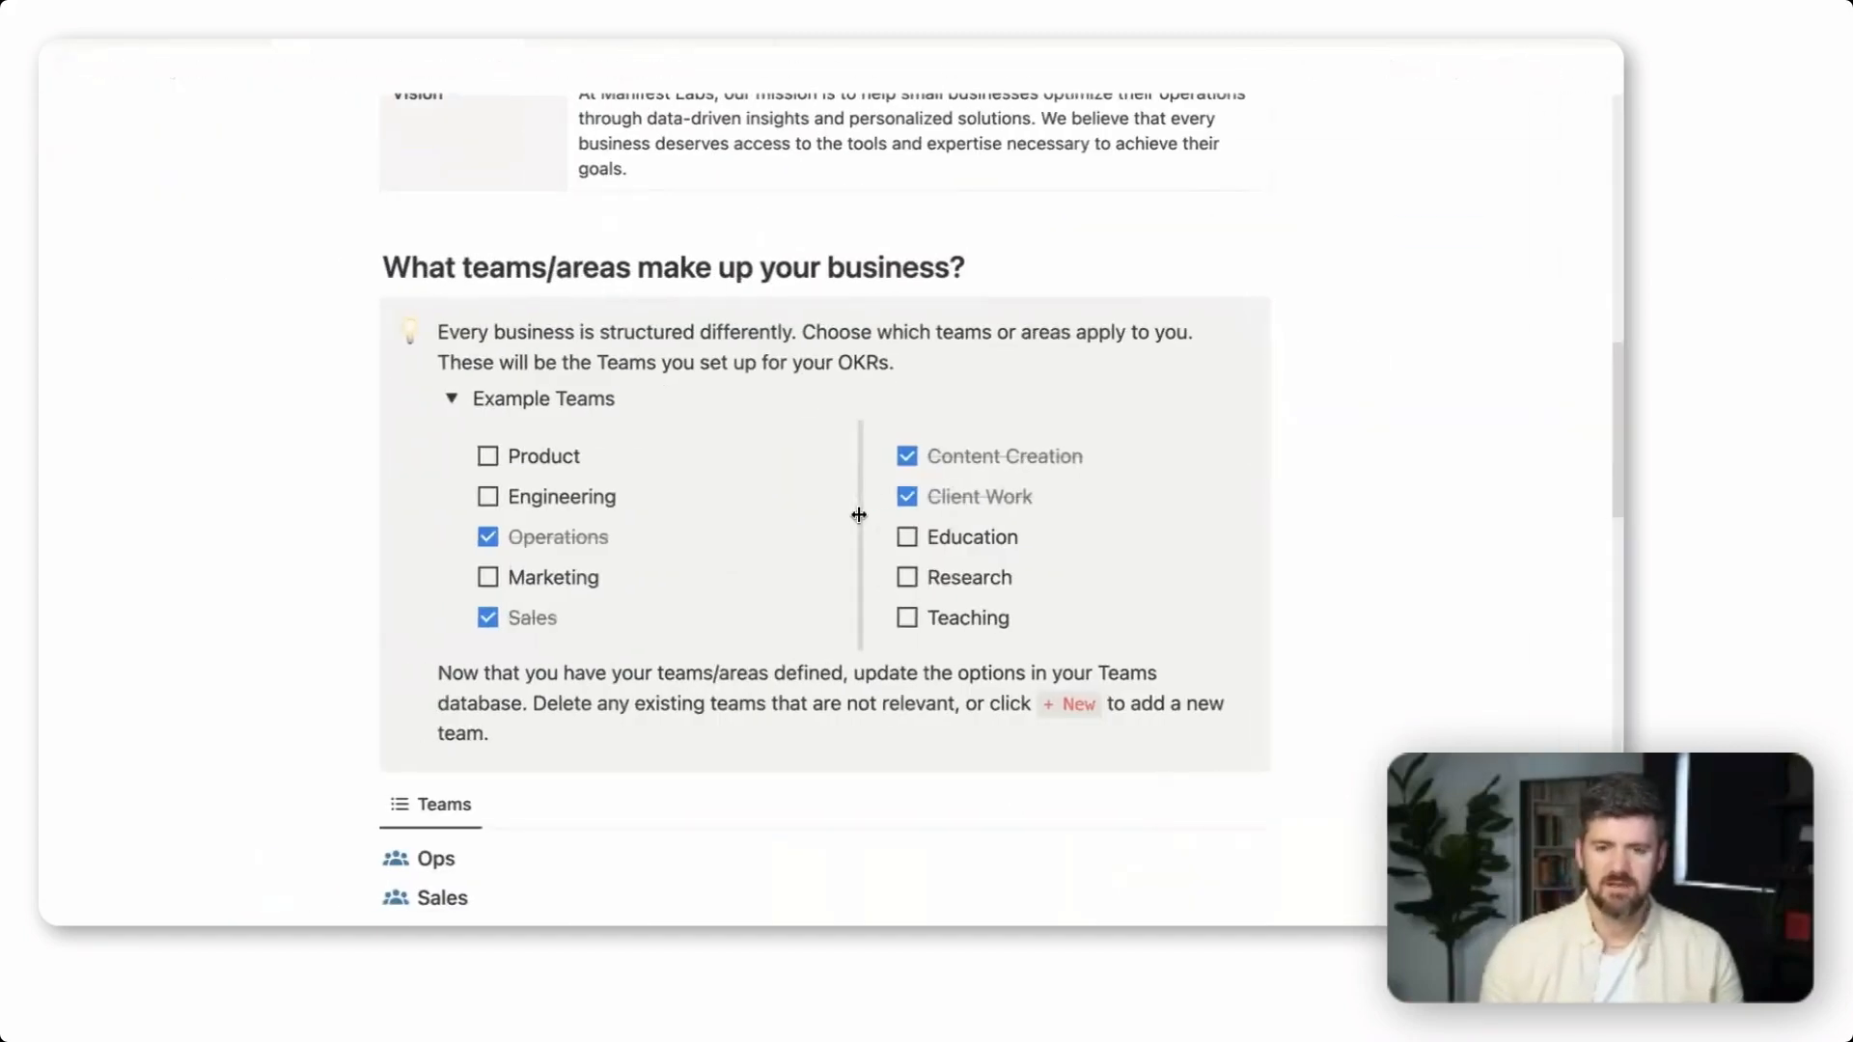
pyautogui.scroll(-8, 1361, 860)
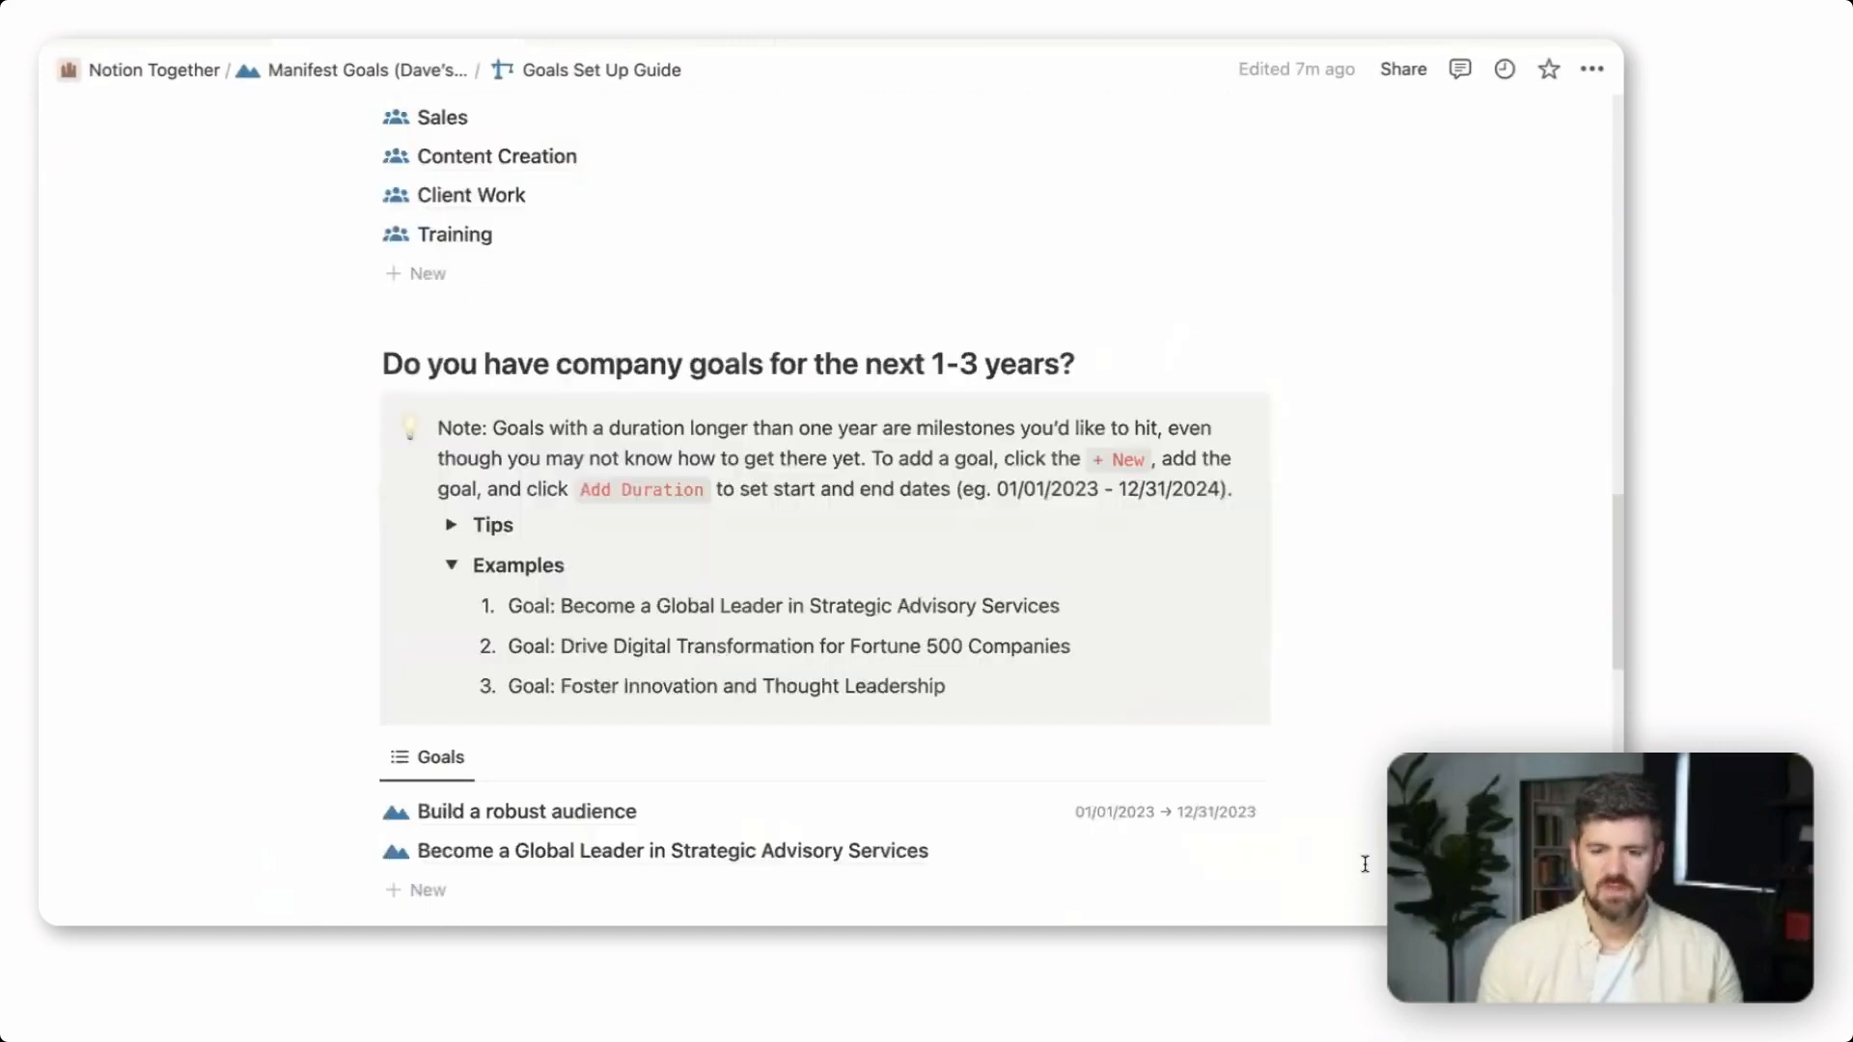
pyautogui.scroll(-8, 1365, 863)
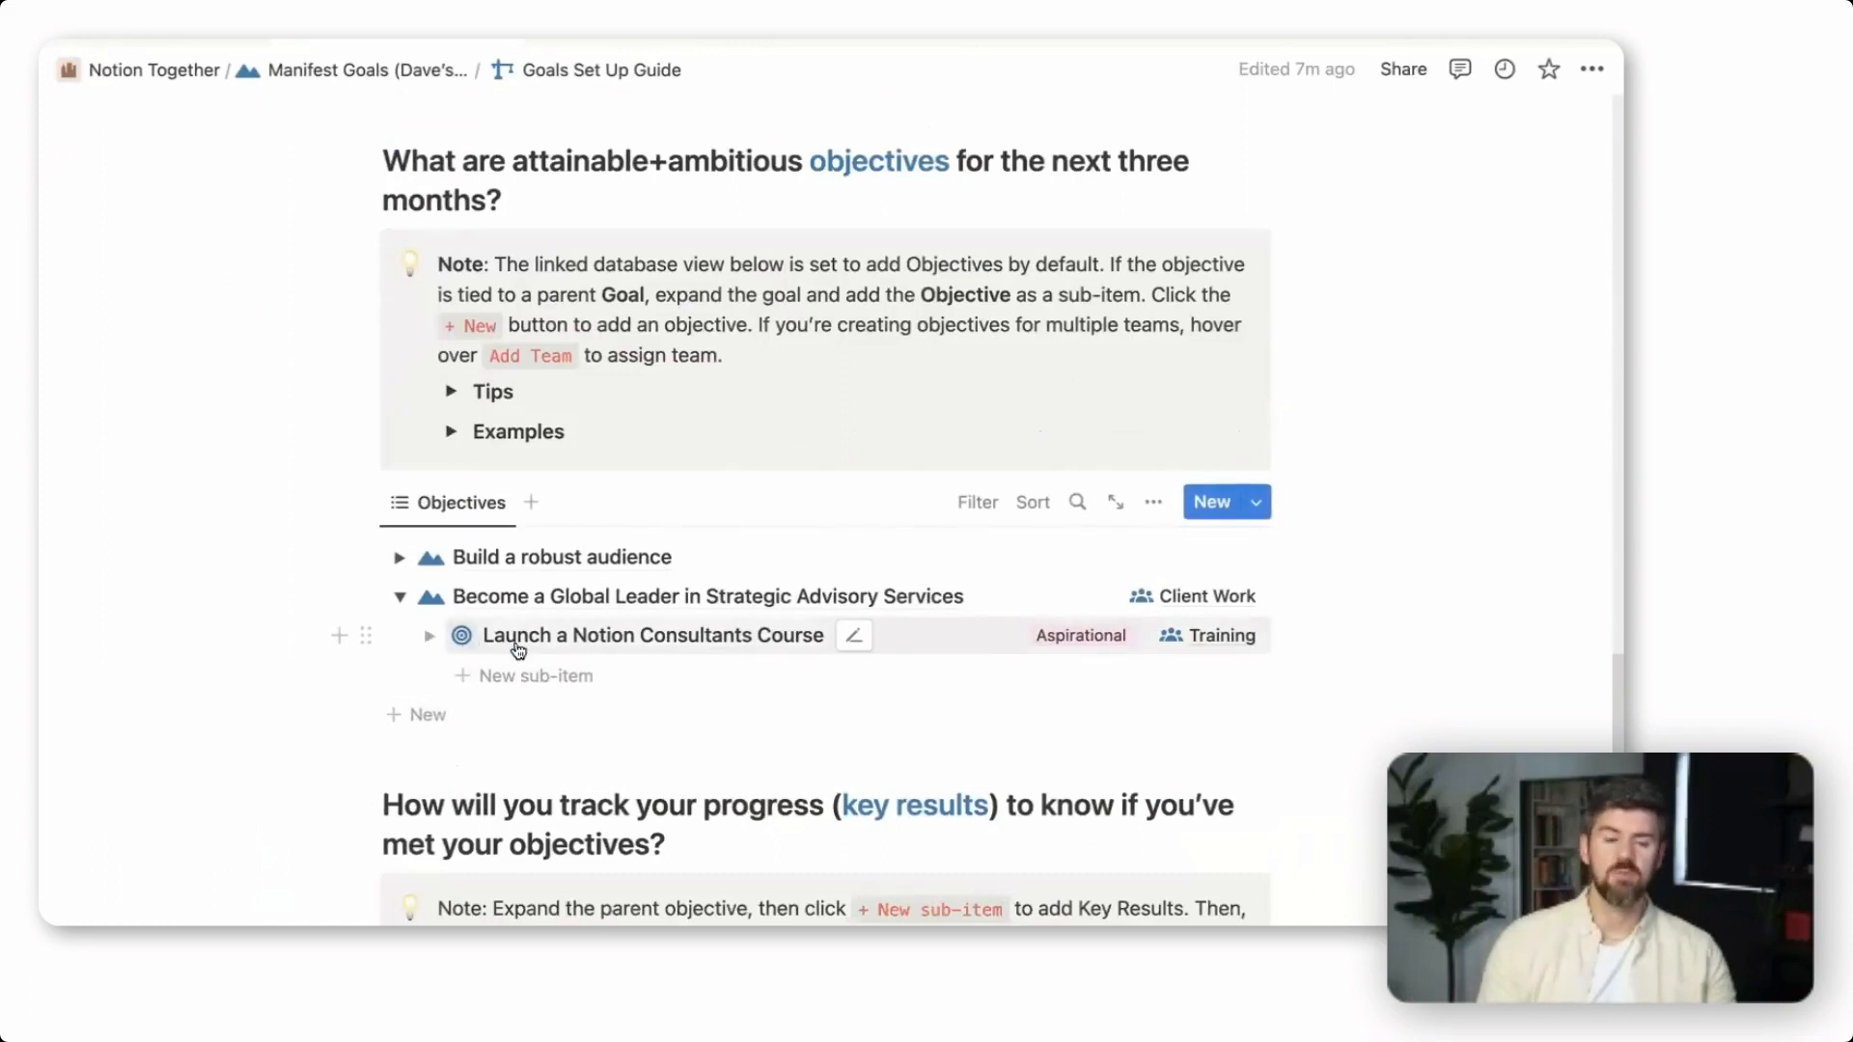
# Review the items nested under "Build a robust audience" in the Key Results table and collapse that goal
pyautogui.scroll(-1, 1303, 641)
pyautogui.scroll(-6, 1361, 700)
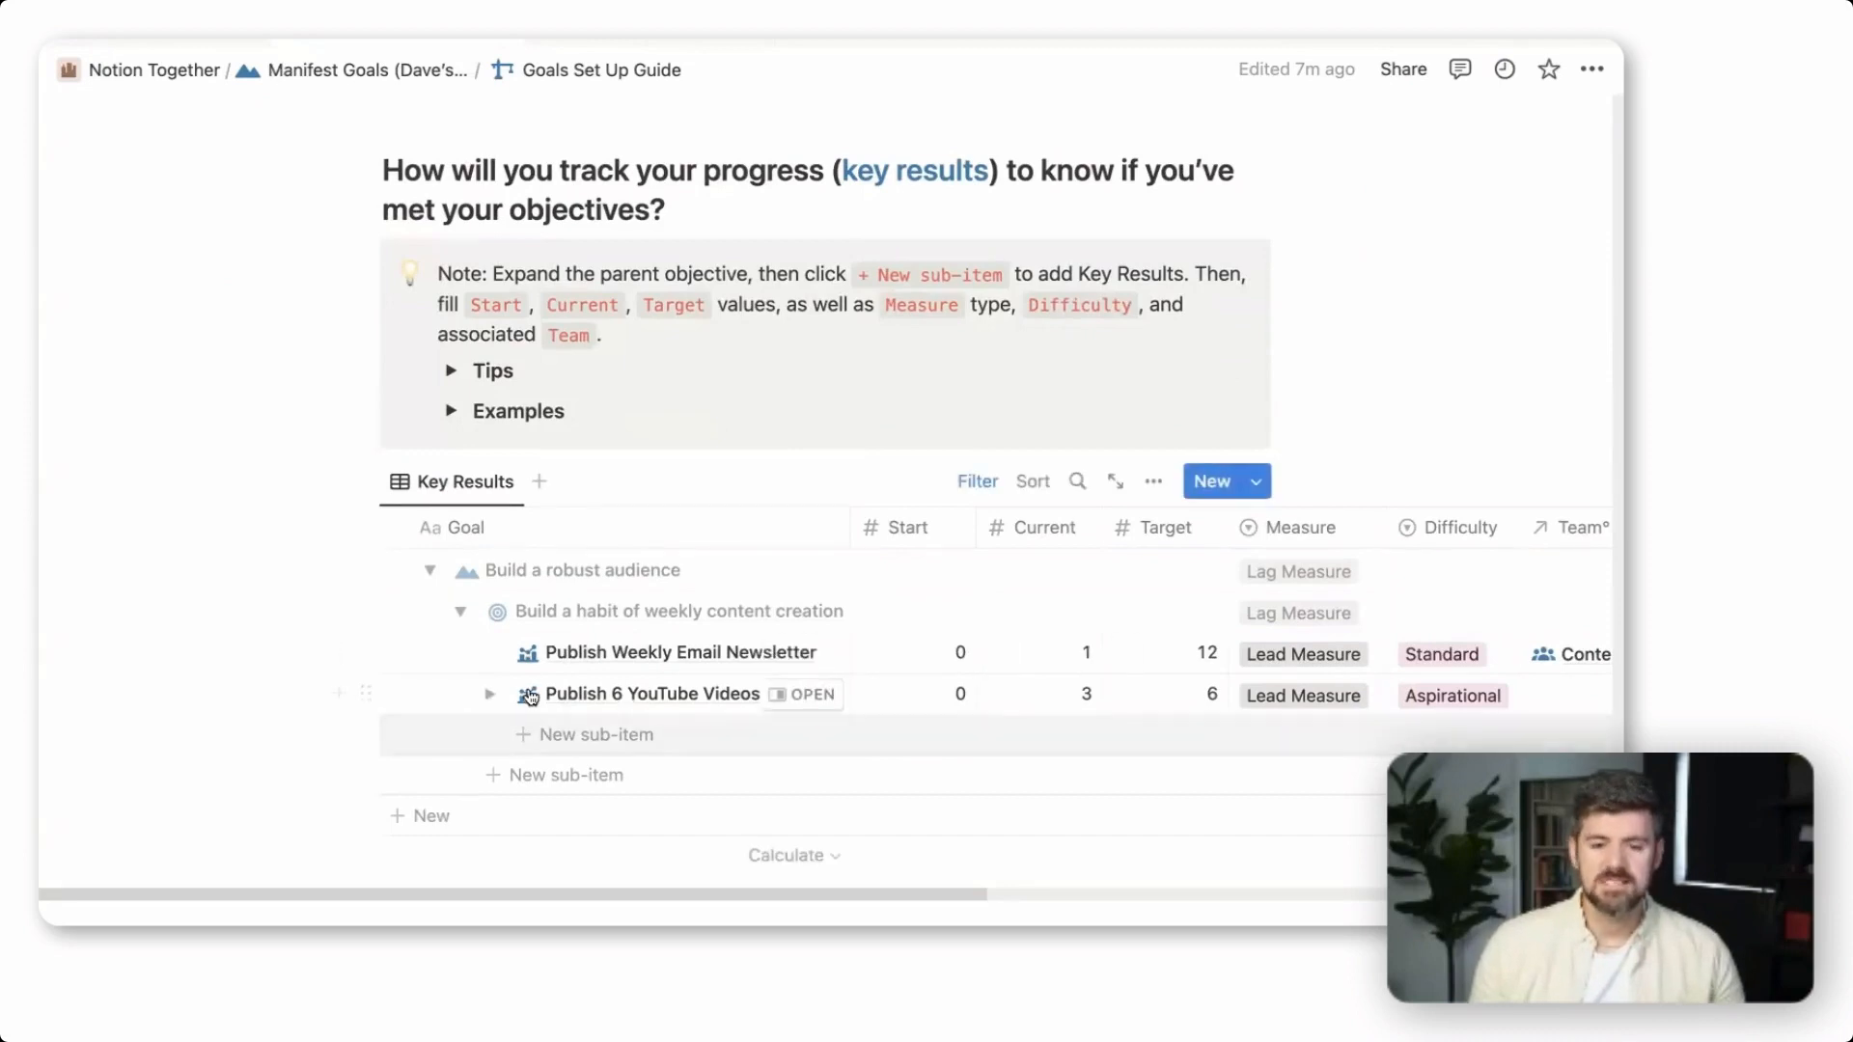
pyautogui.scroll(1, 622, 595)
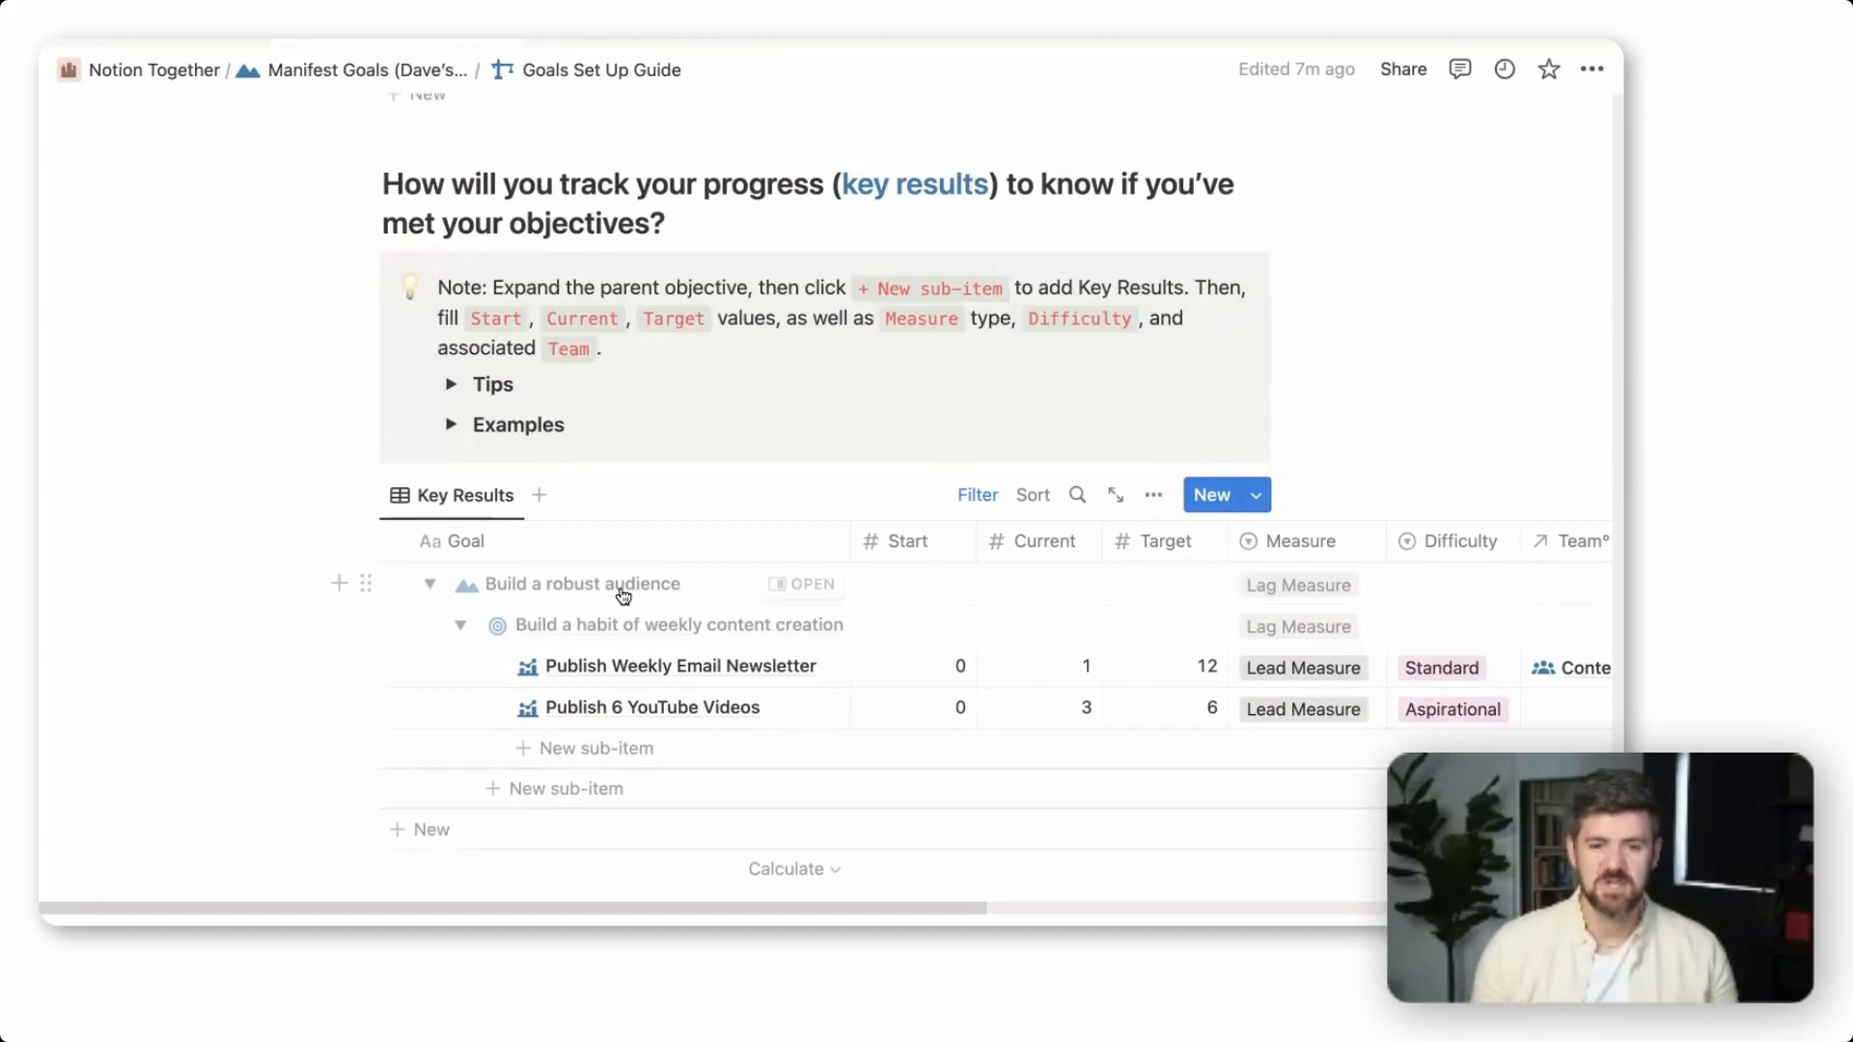
pyautogui.click(429, 584)
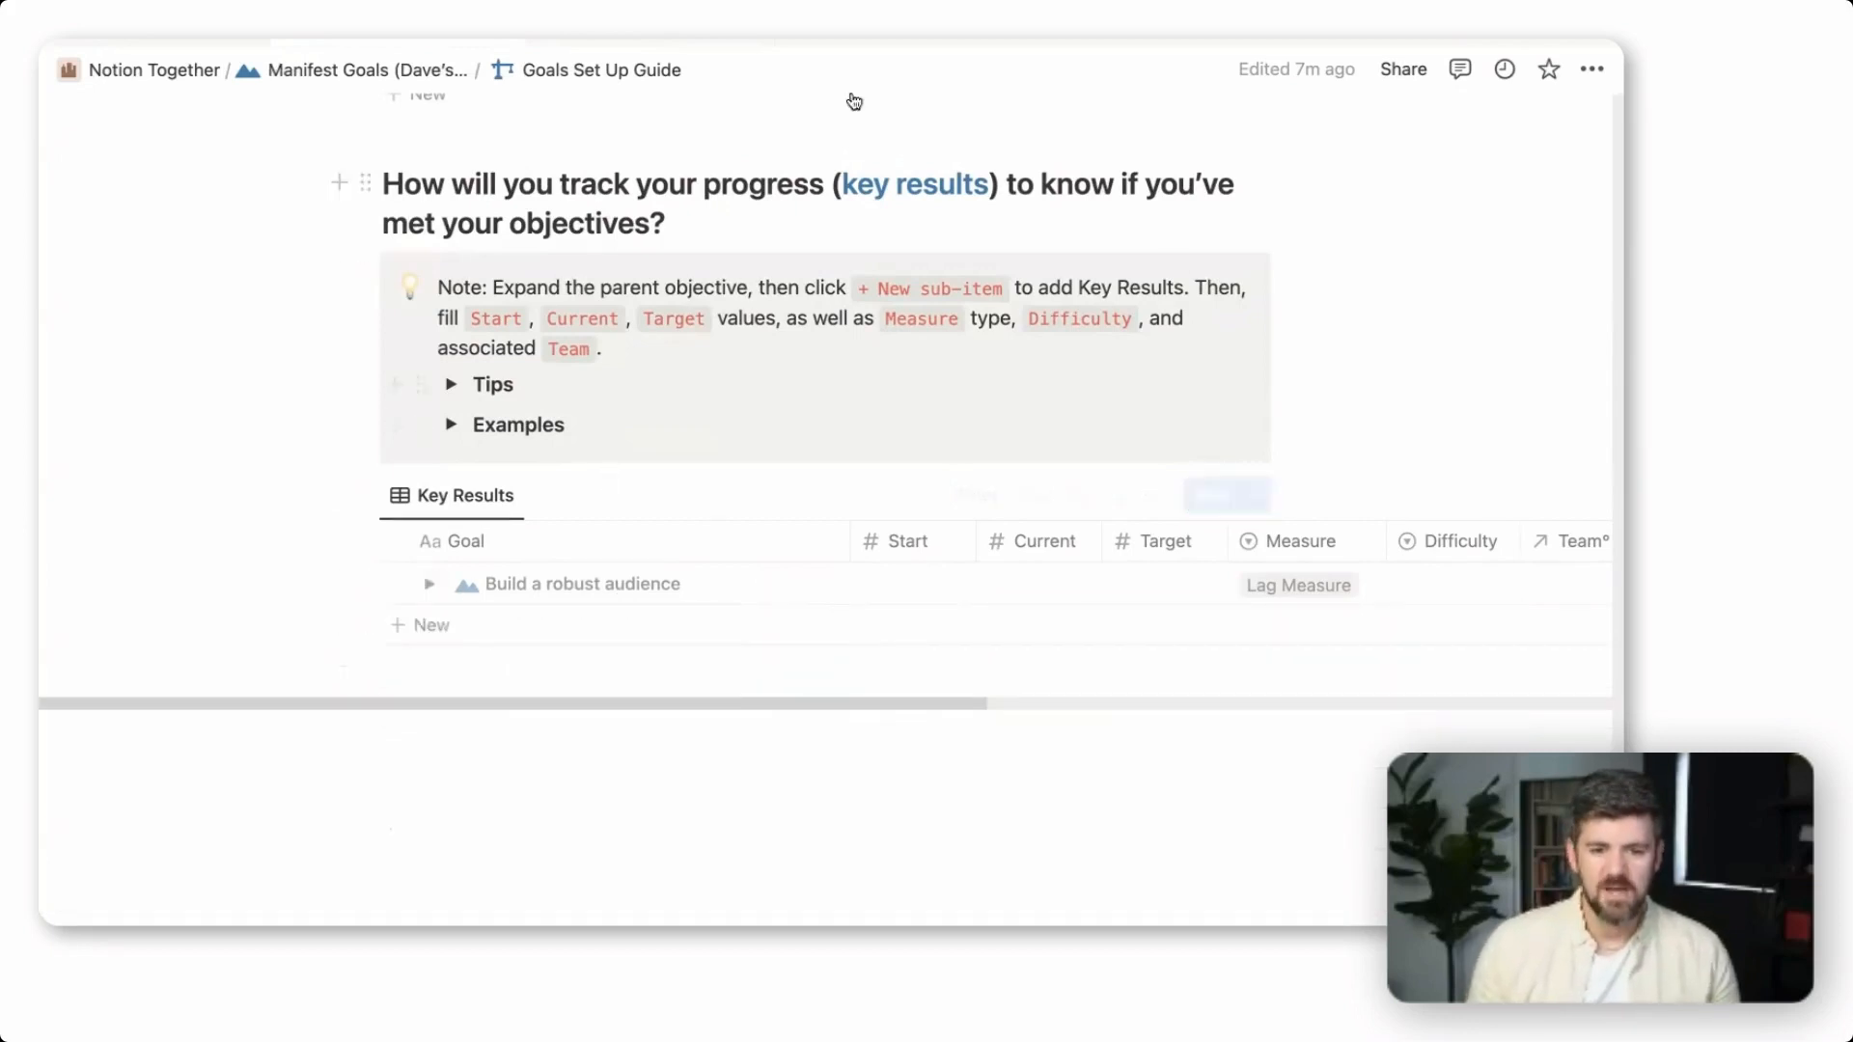
pyautogui.scroll(3, 830, 626)
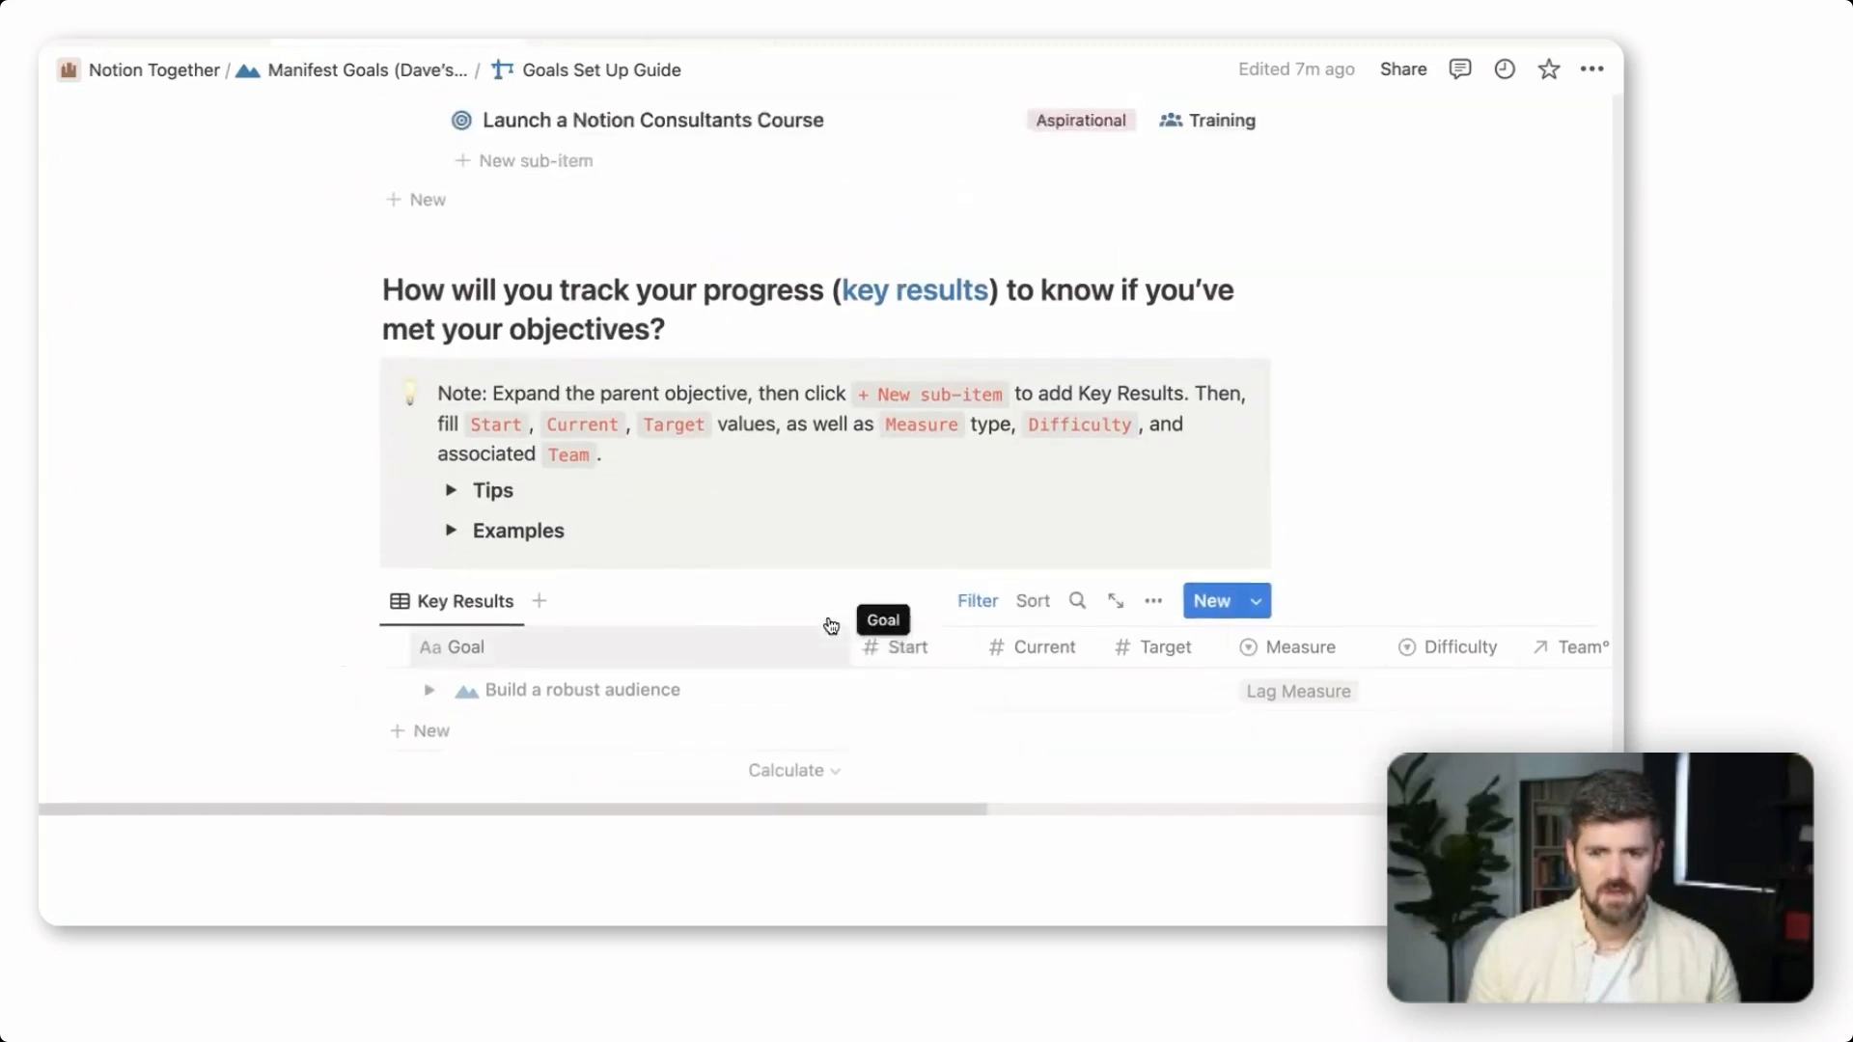
# Read the Tips and Examples in the key results section, collapsing each one after viewing it
pyautogui.click(450, 531)
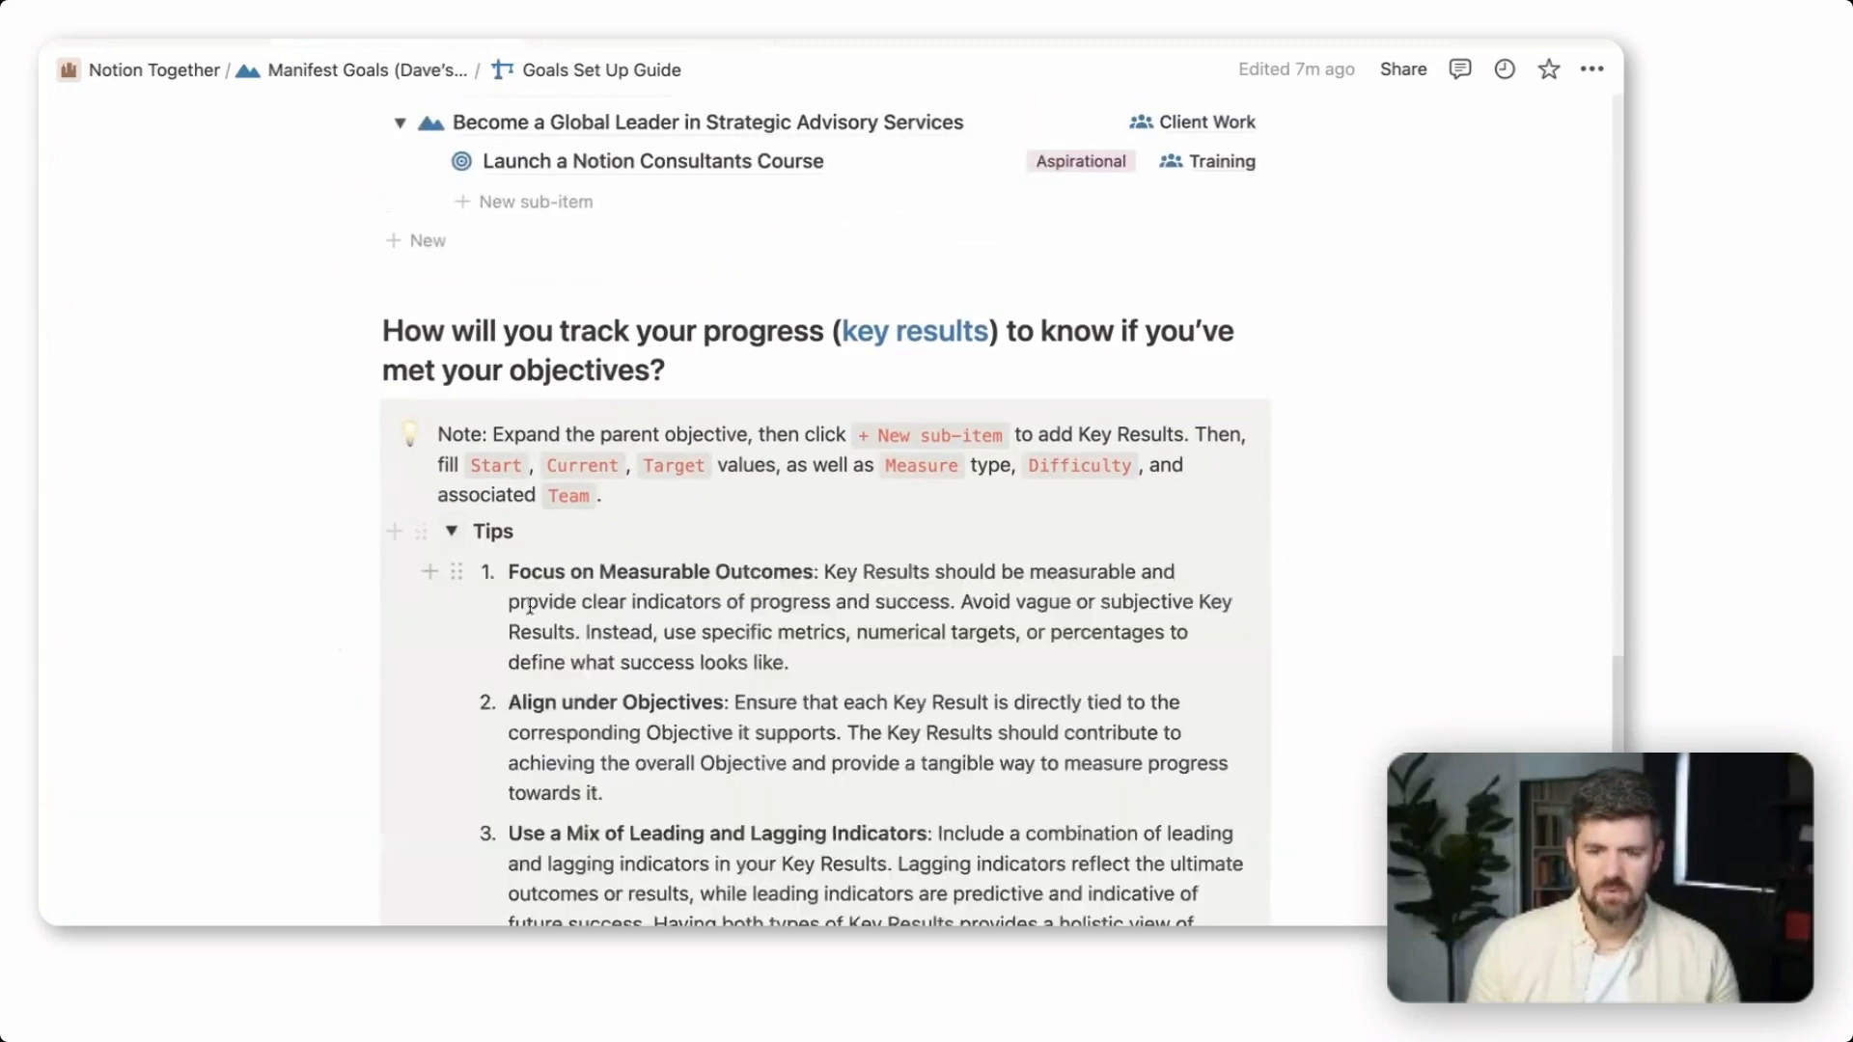
pyautogui.scroll(-2, 530, 607)
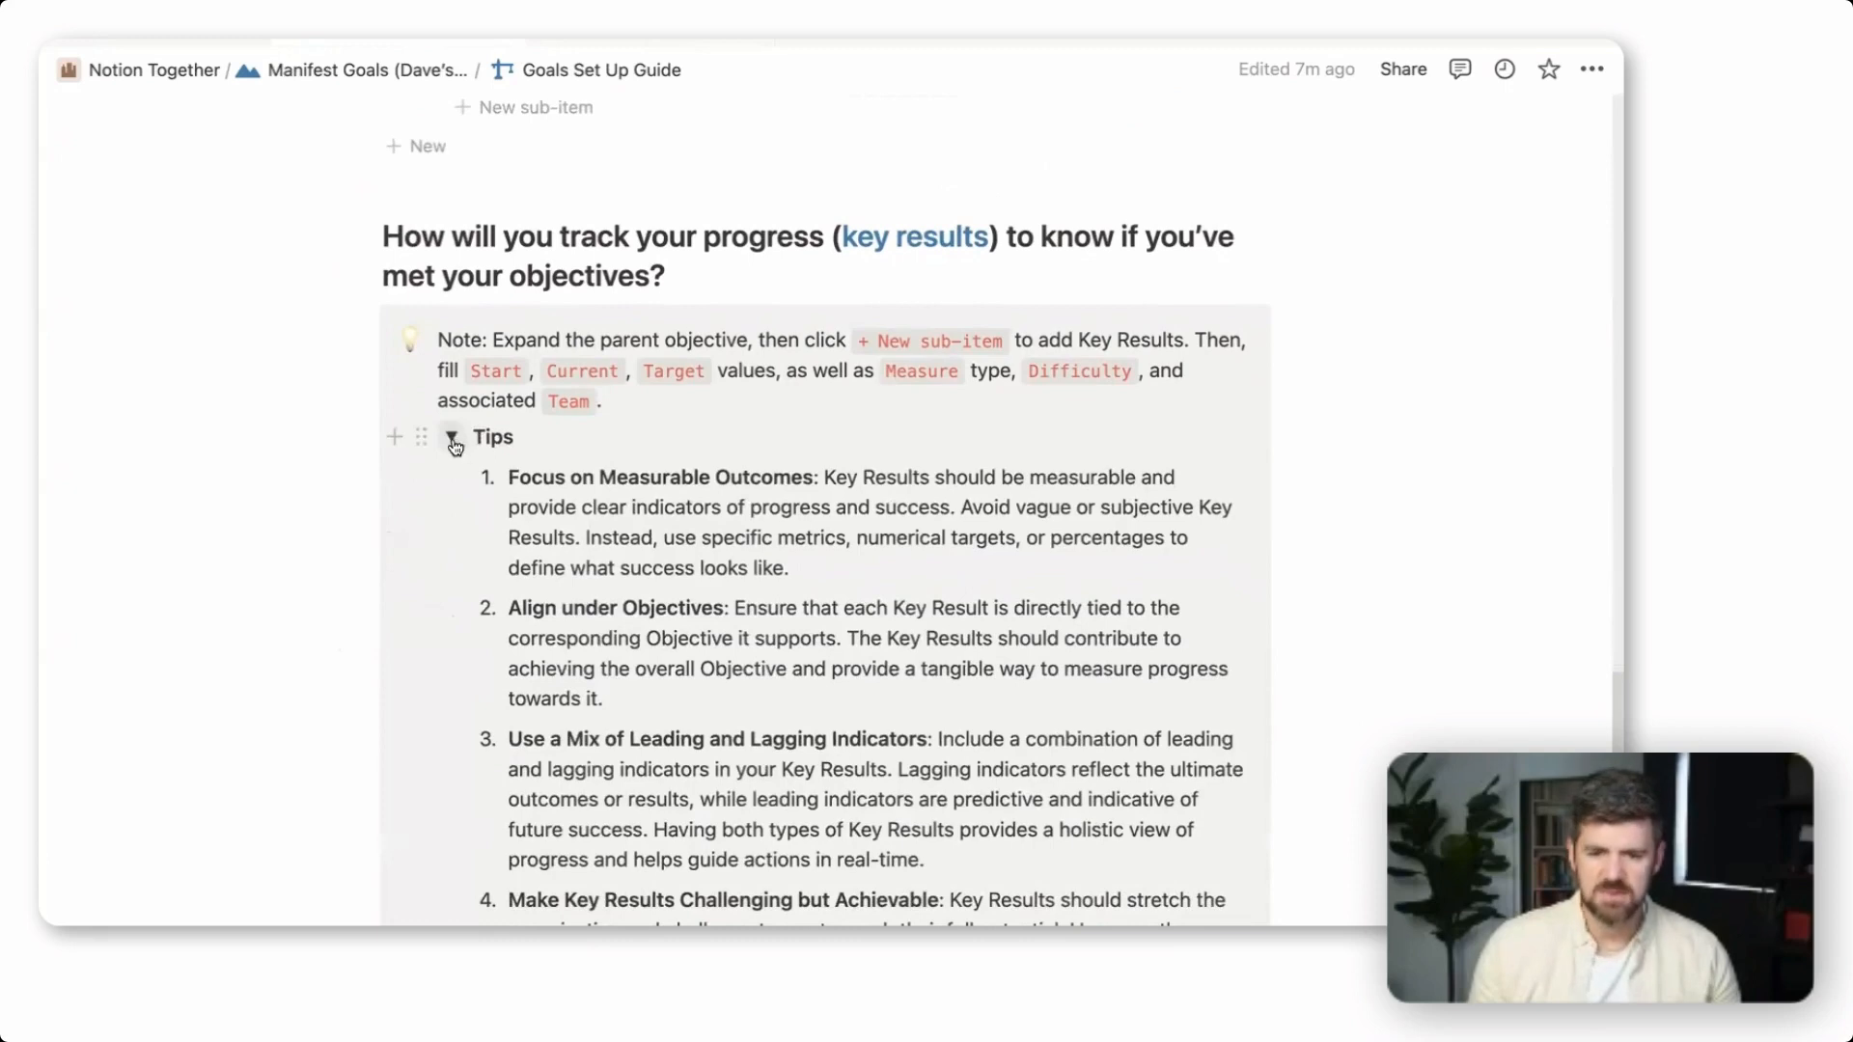
pyautogui.click(451, 437)
pyautogui.click(450, 477)
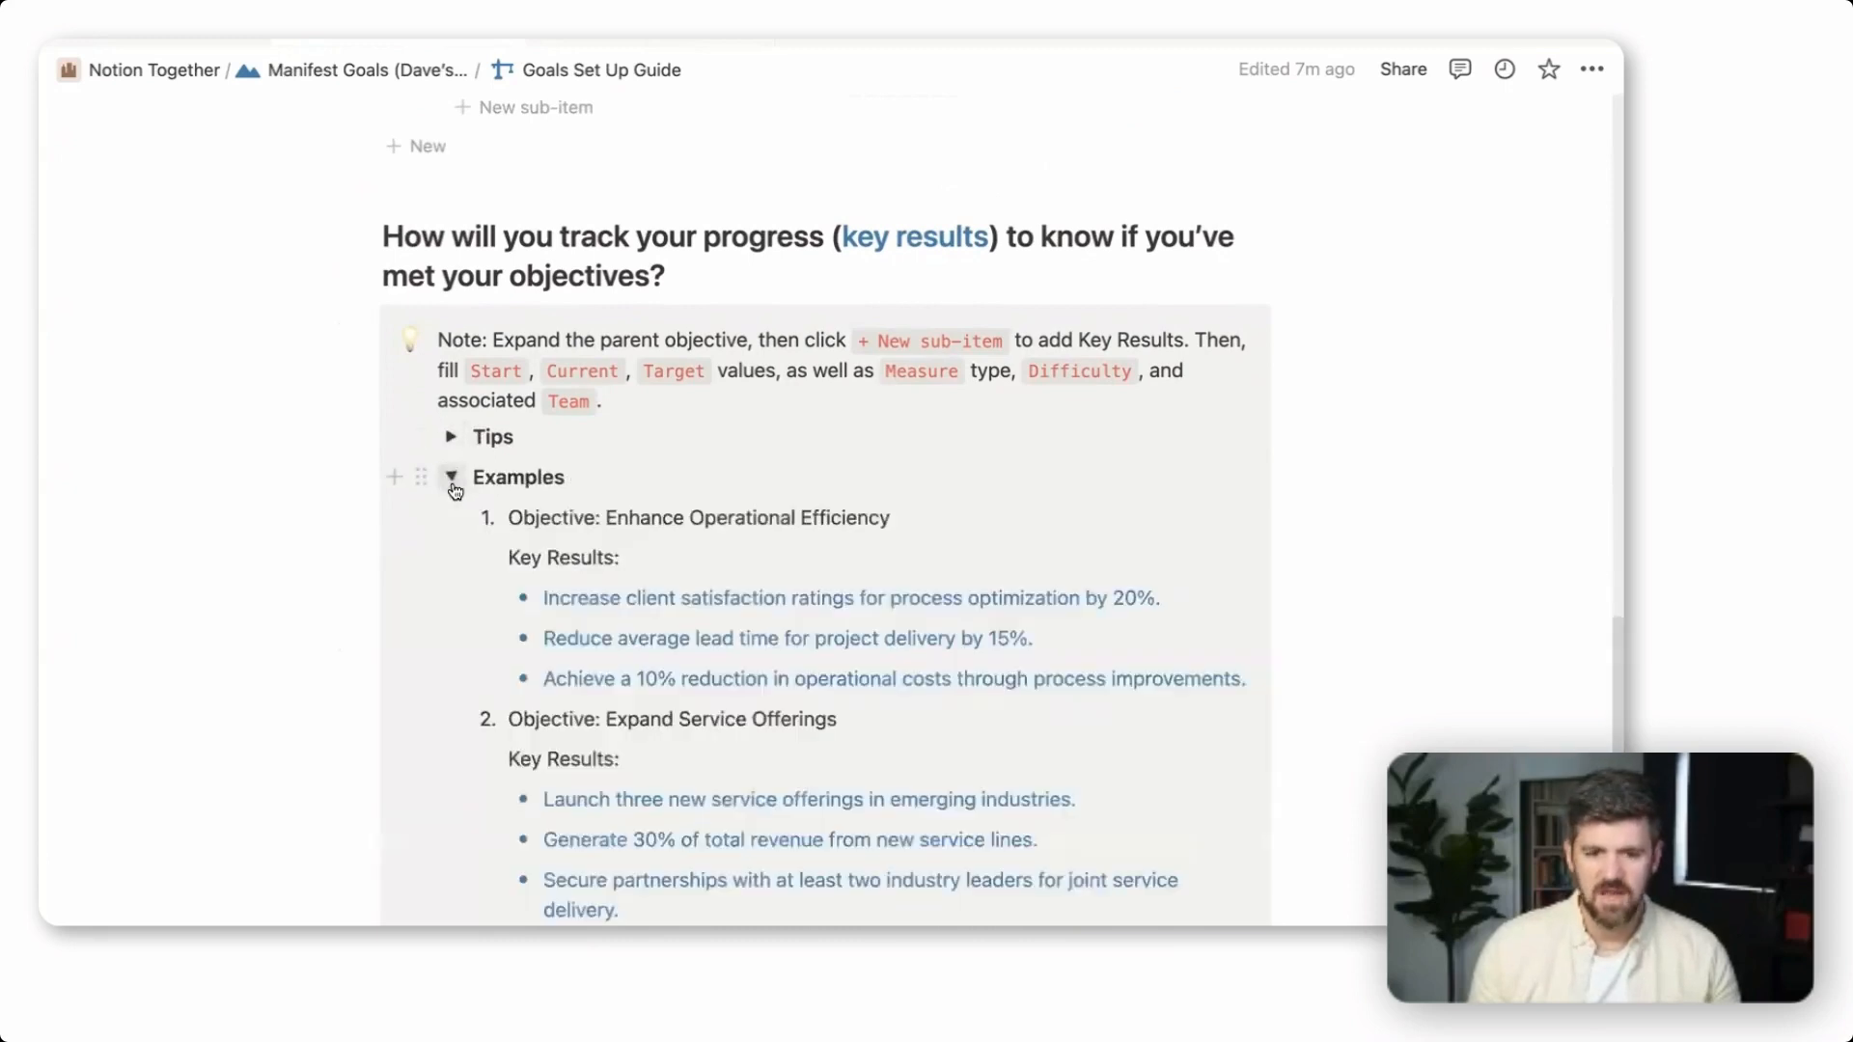
pyautogui.scroll(-3, 693, 538)
pyautogui.scroll(-1, 693, 539)
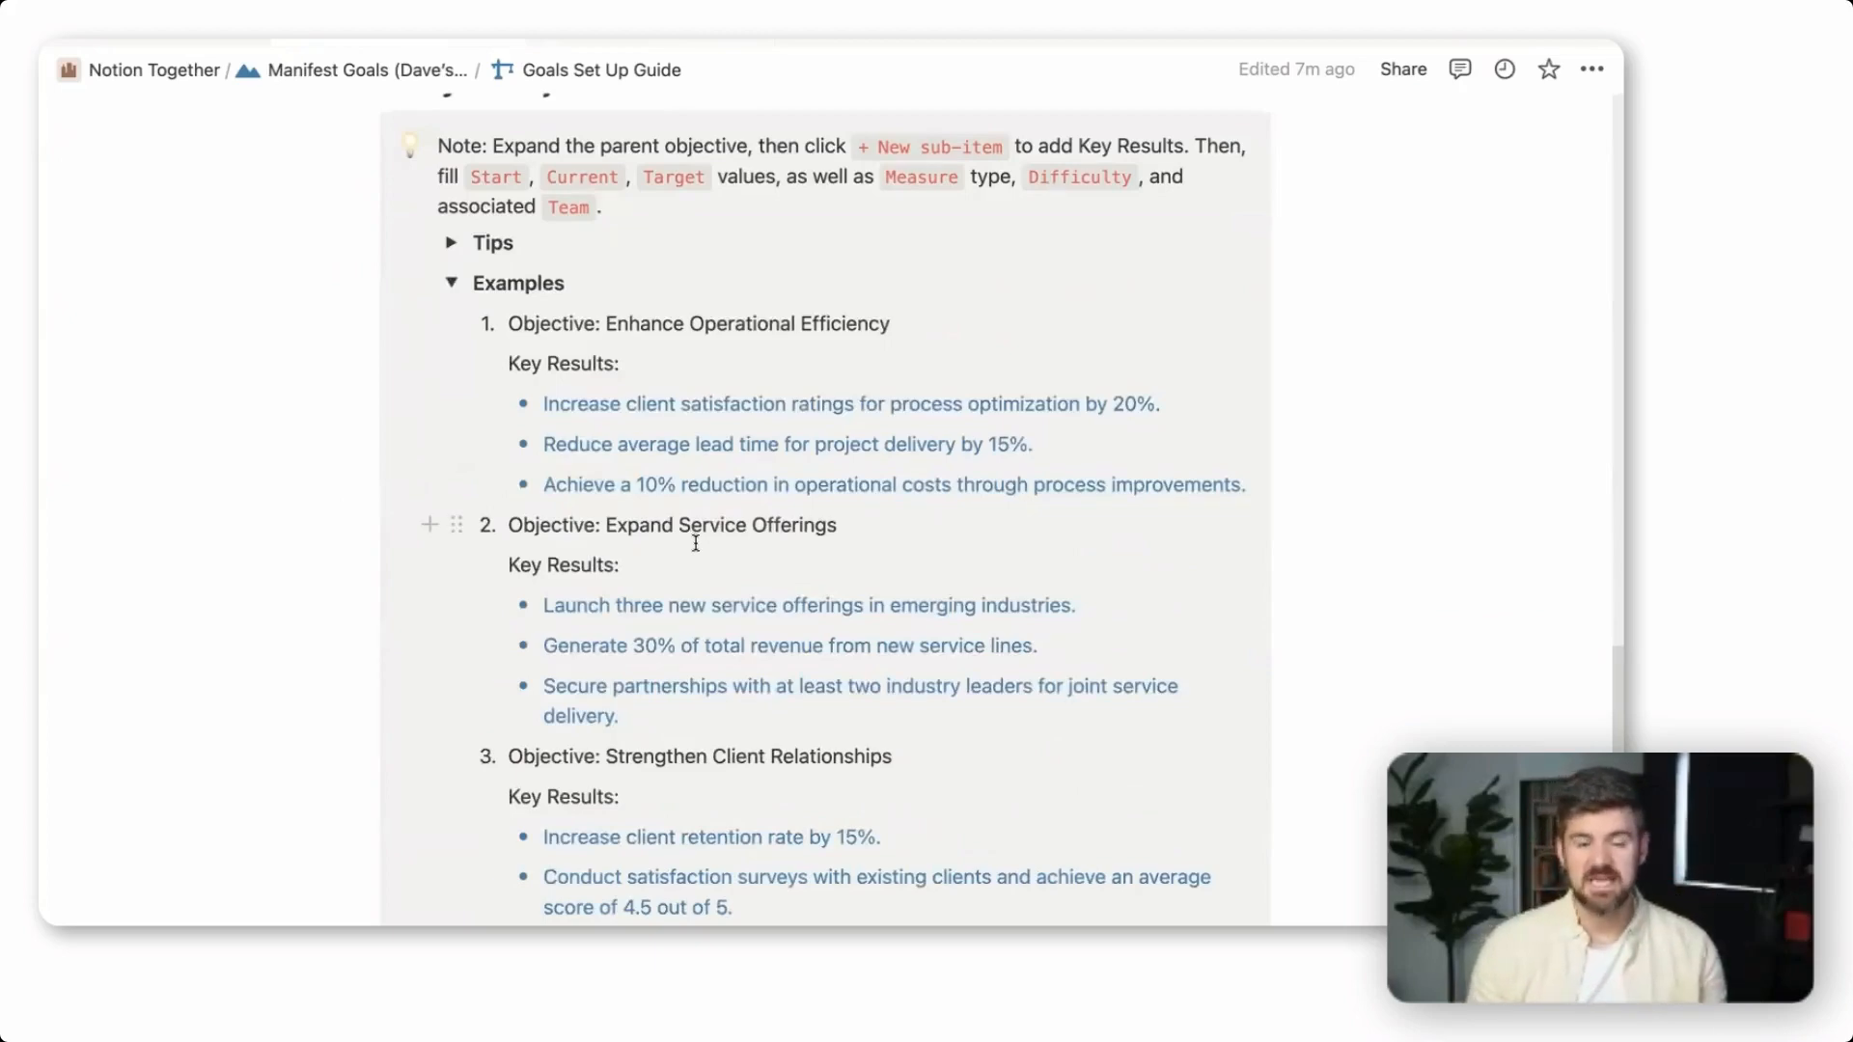
pyautogui.click(451, 283)
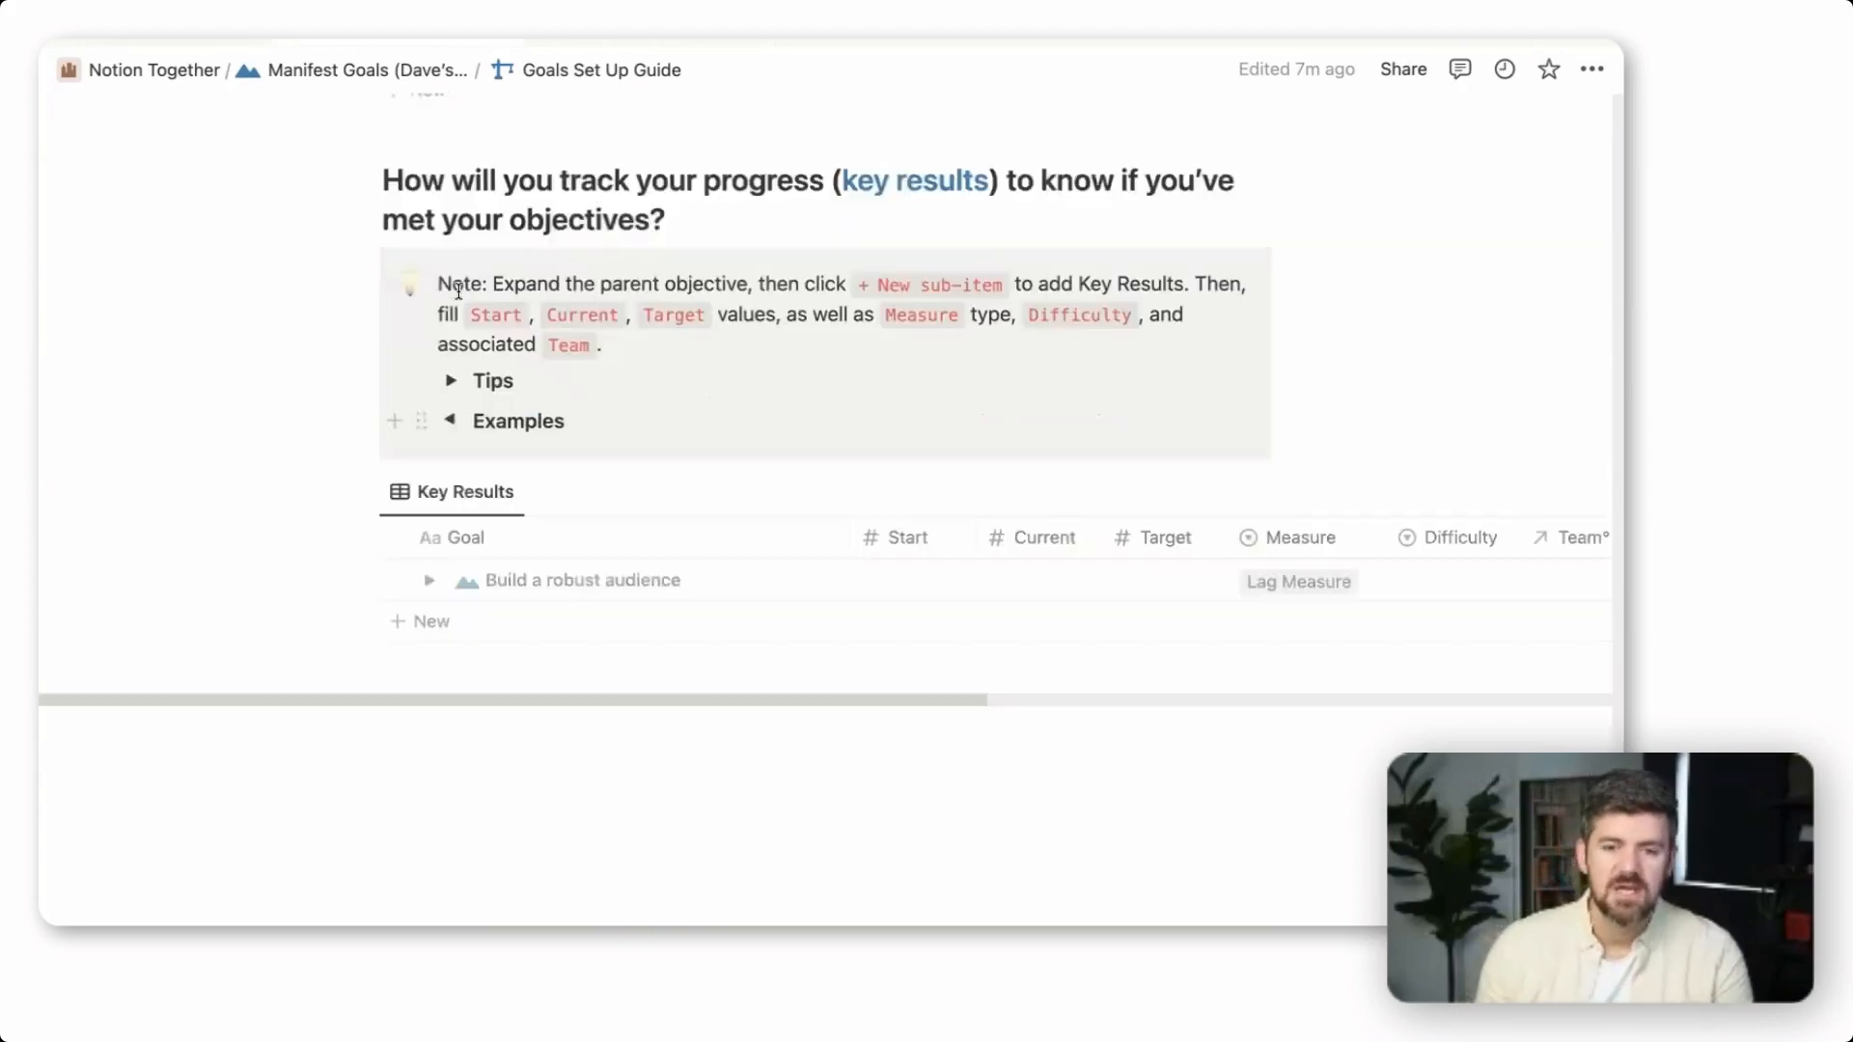
# Add a sub-item named "Get 100 Pre-Launch Sign Ups" under the "Launch a Notion Consultants Course" objective
pyautogui.scroll(3, 881, 773)
pyautogui.click(430, 277)
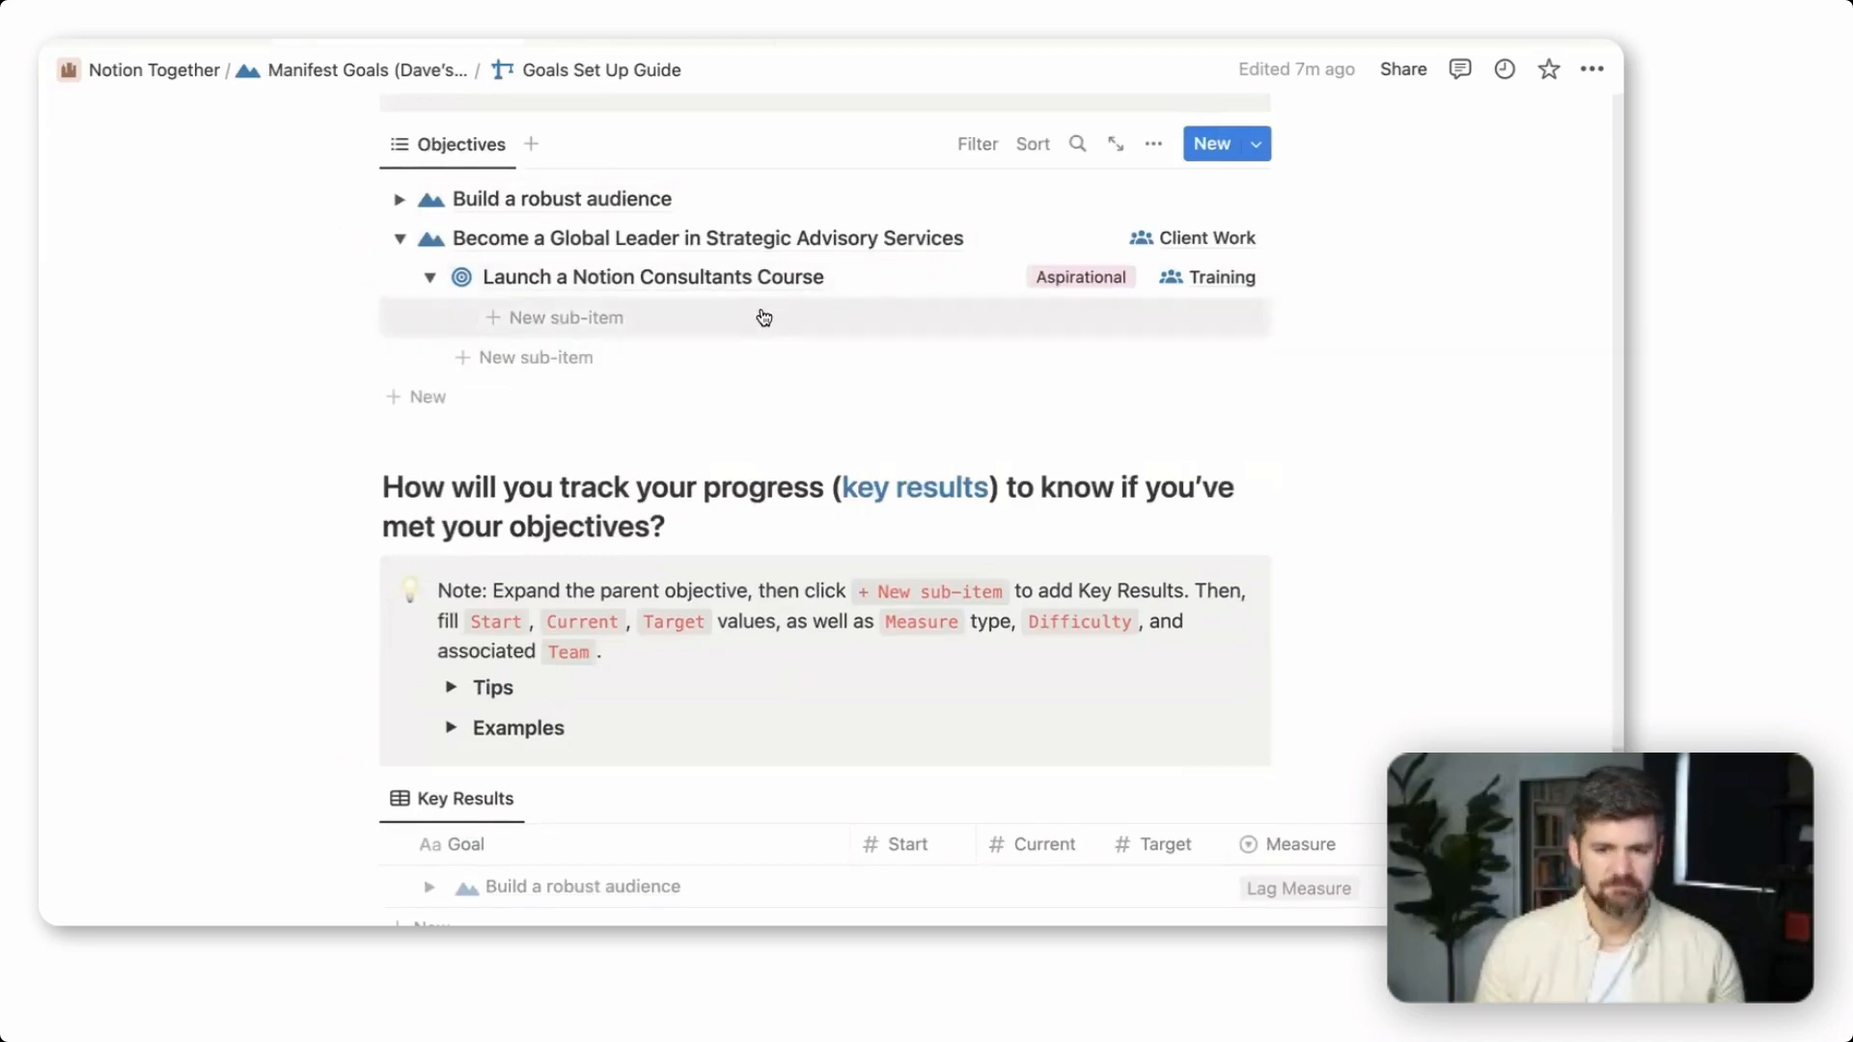
pyautogui.click(601, 325)
pyautogui.hotkey('alt', 'shift', 'Left')
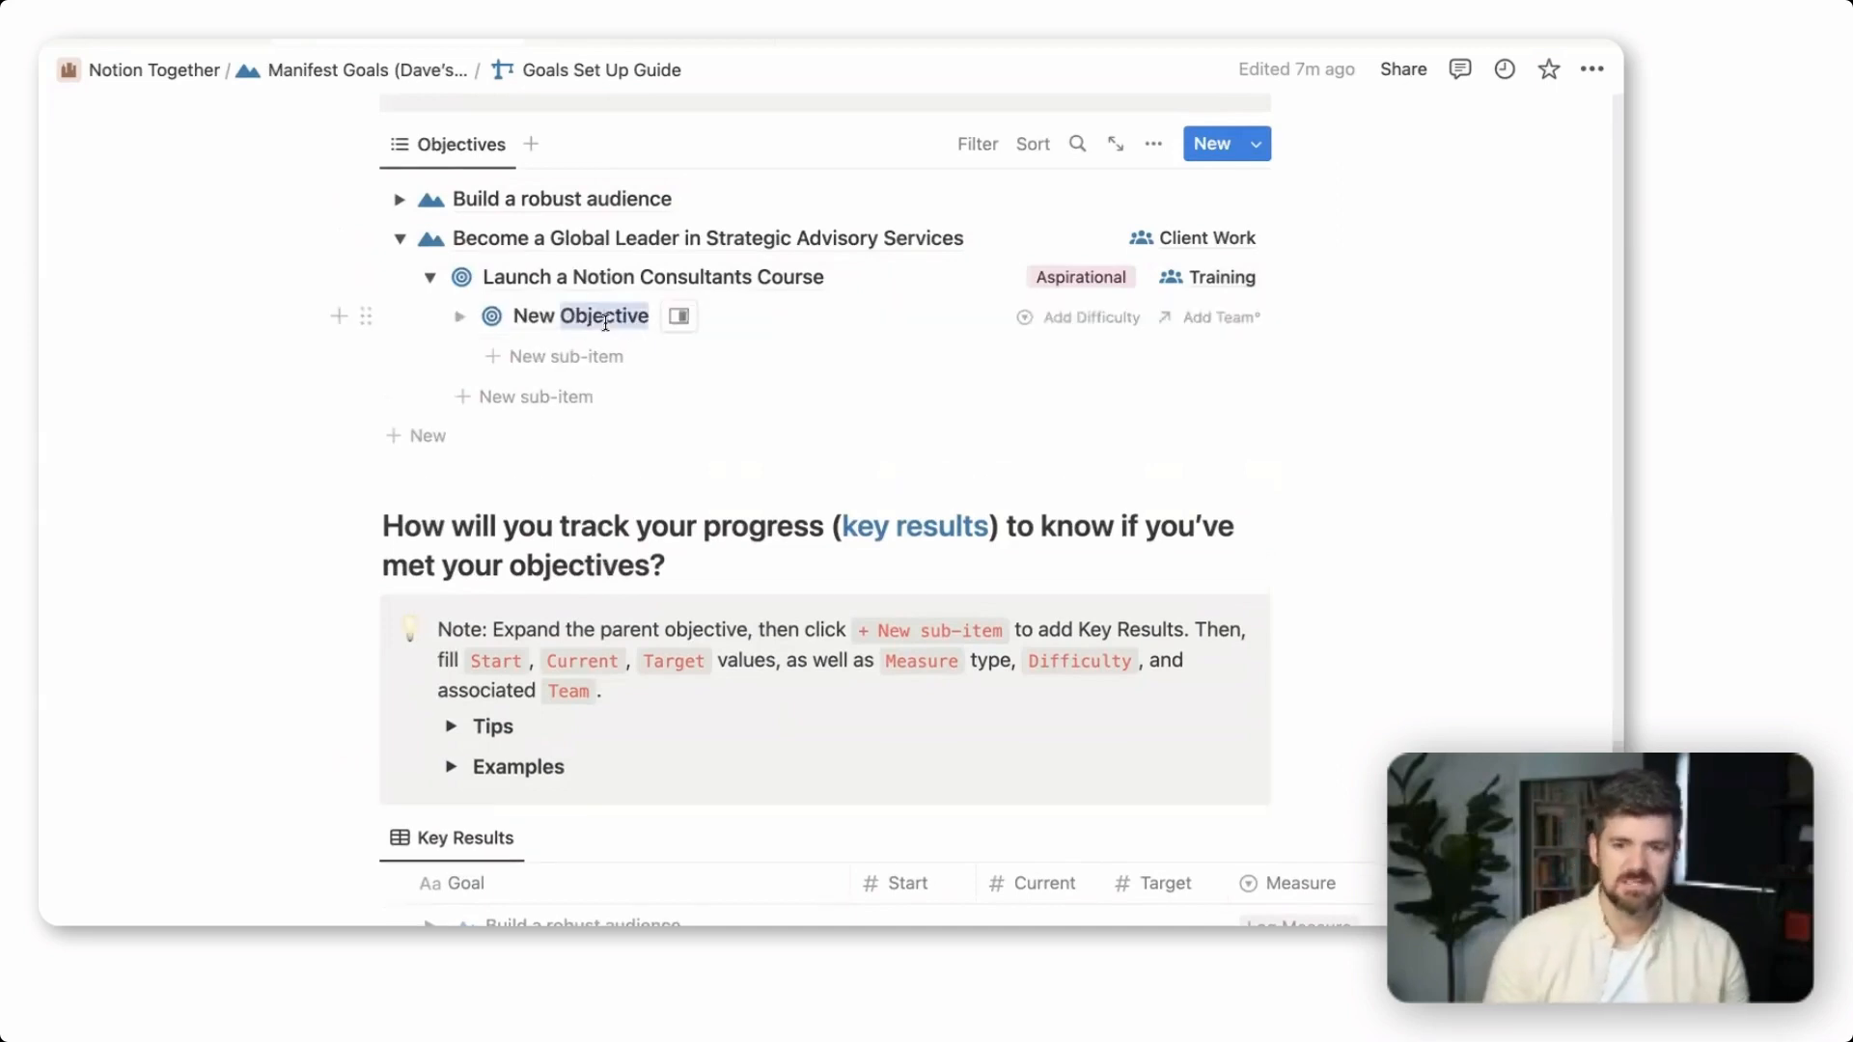
pyautogui.hotkey('alt', 'shift', 'Left')
pyautogui.write('Get 1')
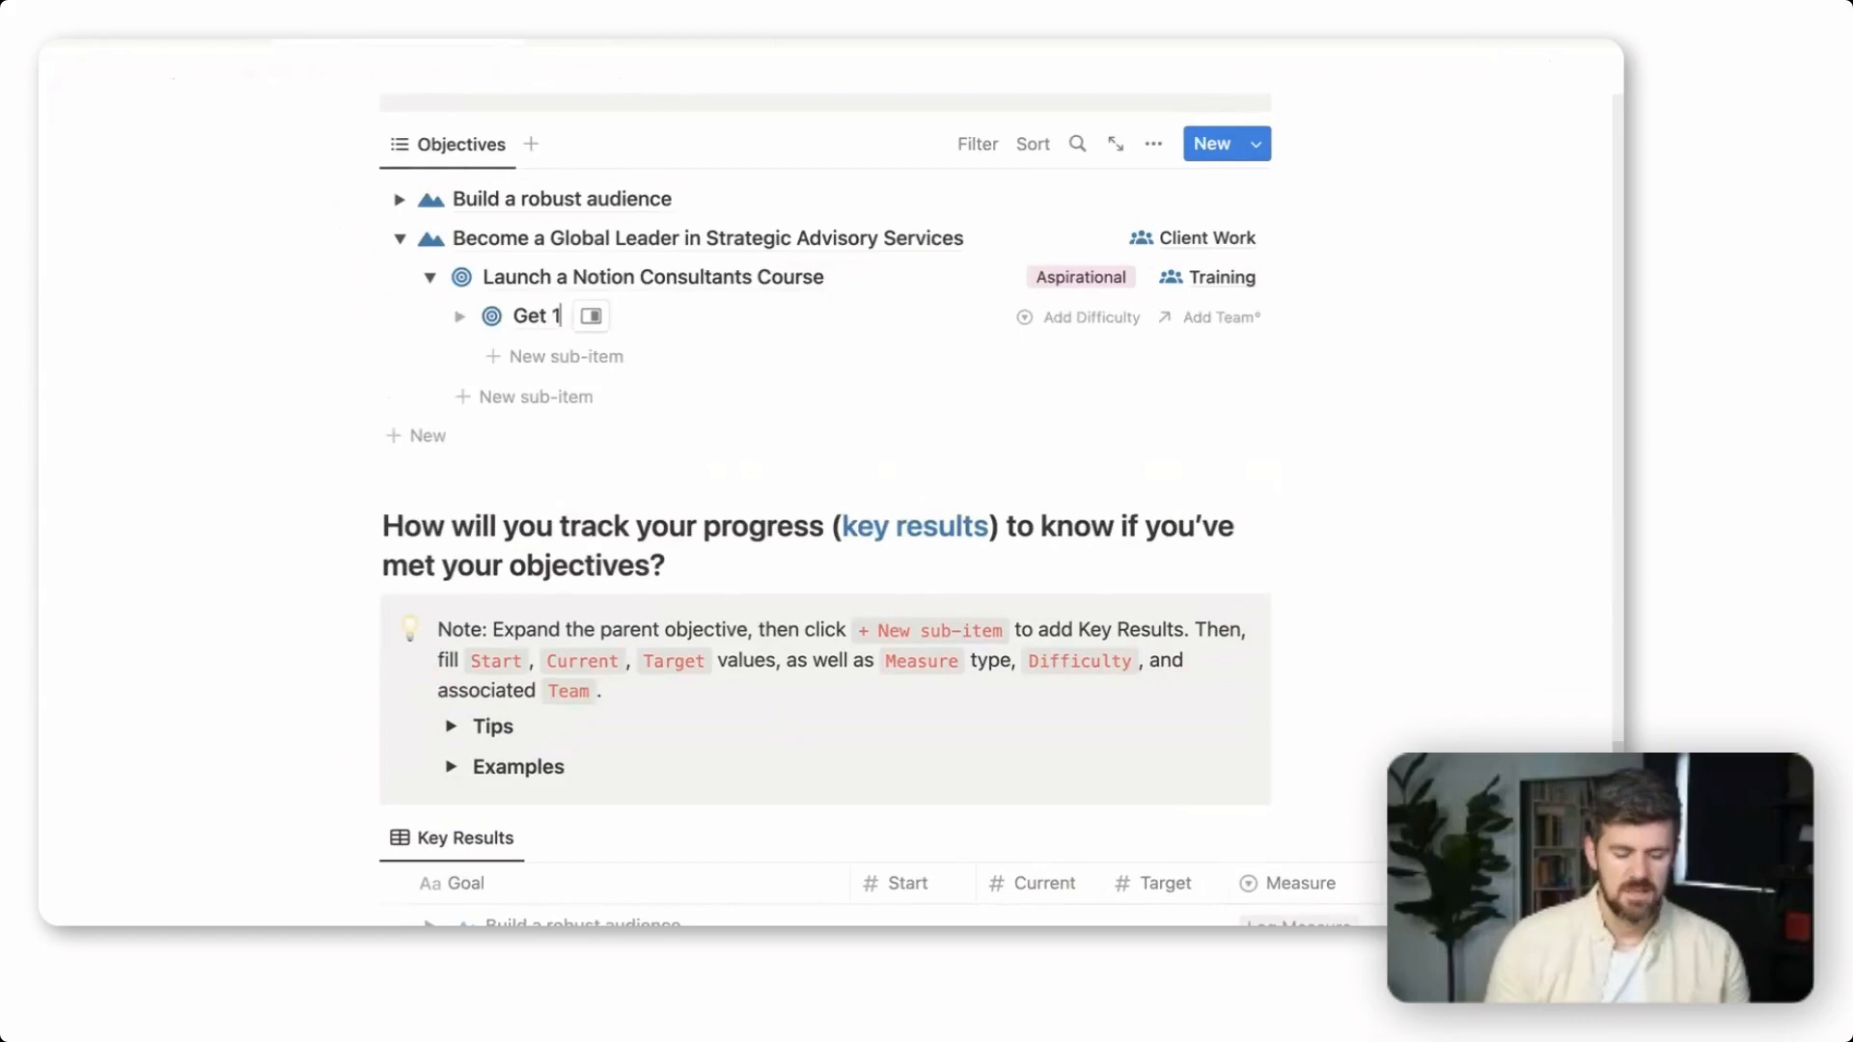
pyautogui.write('00 Pre-')
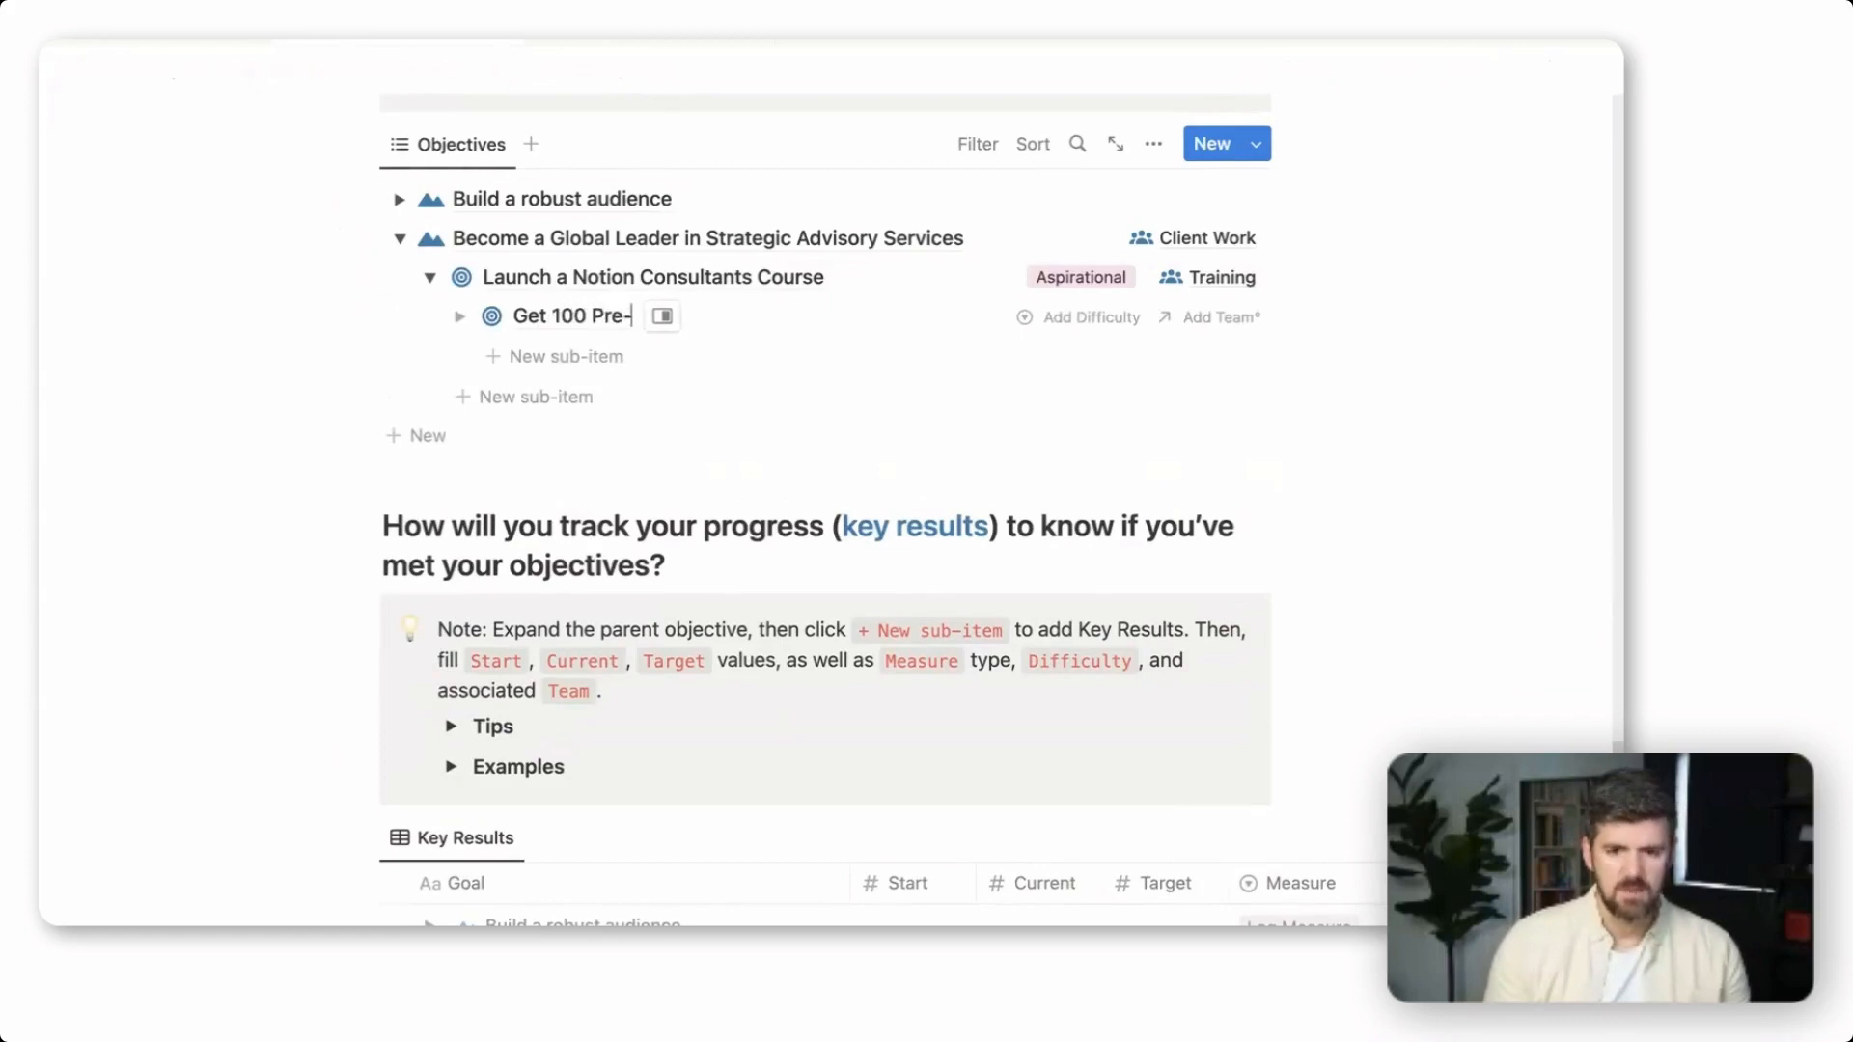
pyautogui.write('Launch Sign')
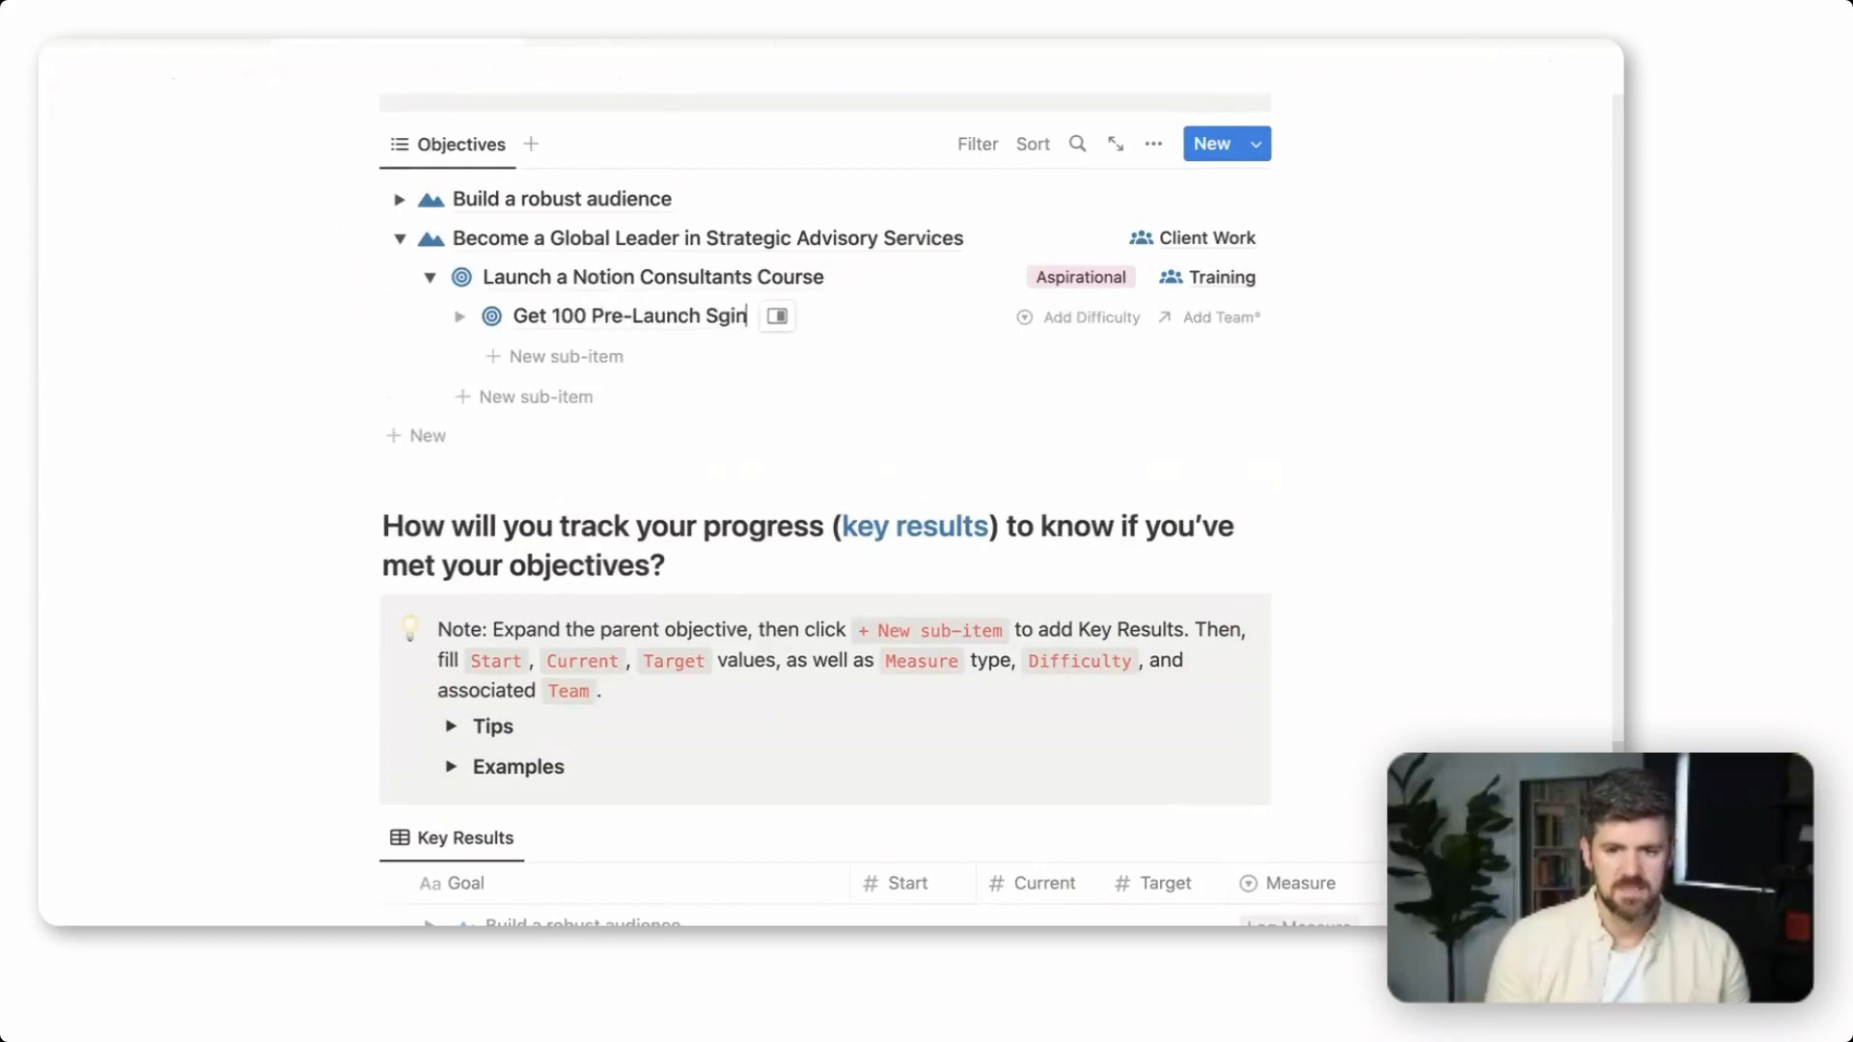
pyautogui.press('BackSpace')
pyautogui.press('BackSpace')
pyautogui.press('BackSpace')
pyautogui.write('ign Ups')
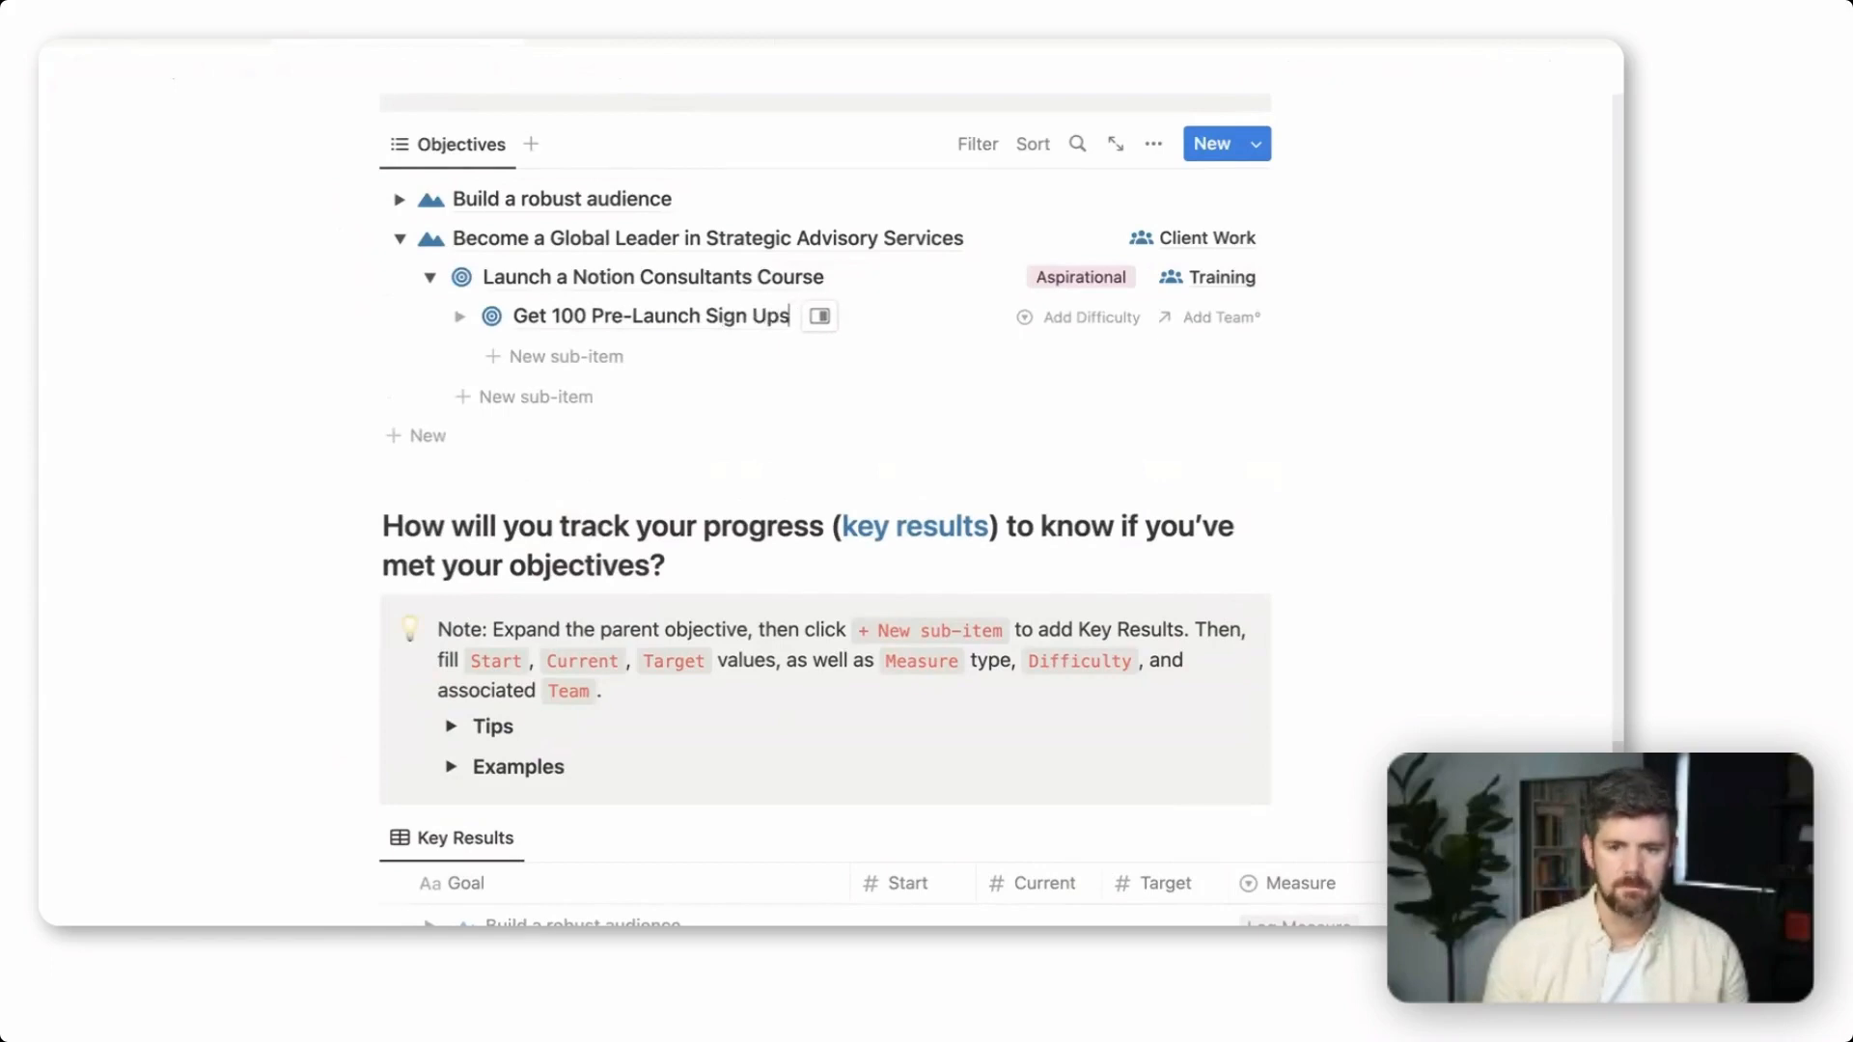
pyautogui.press('Escape')
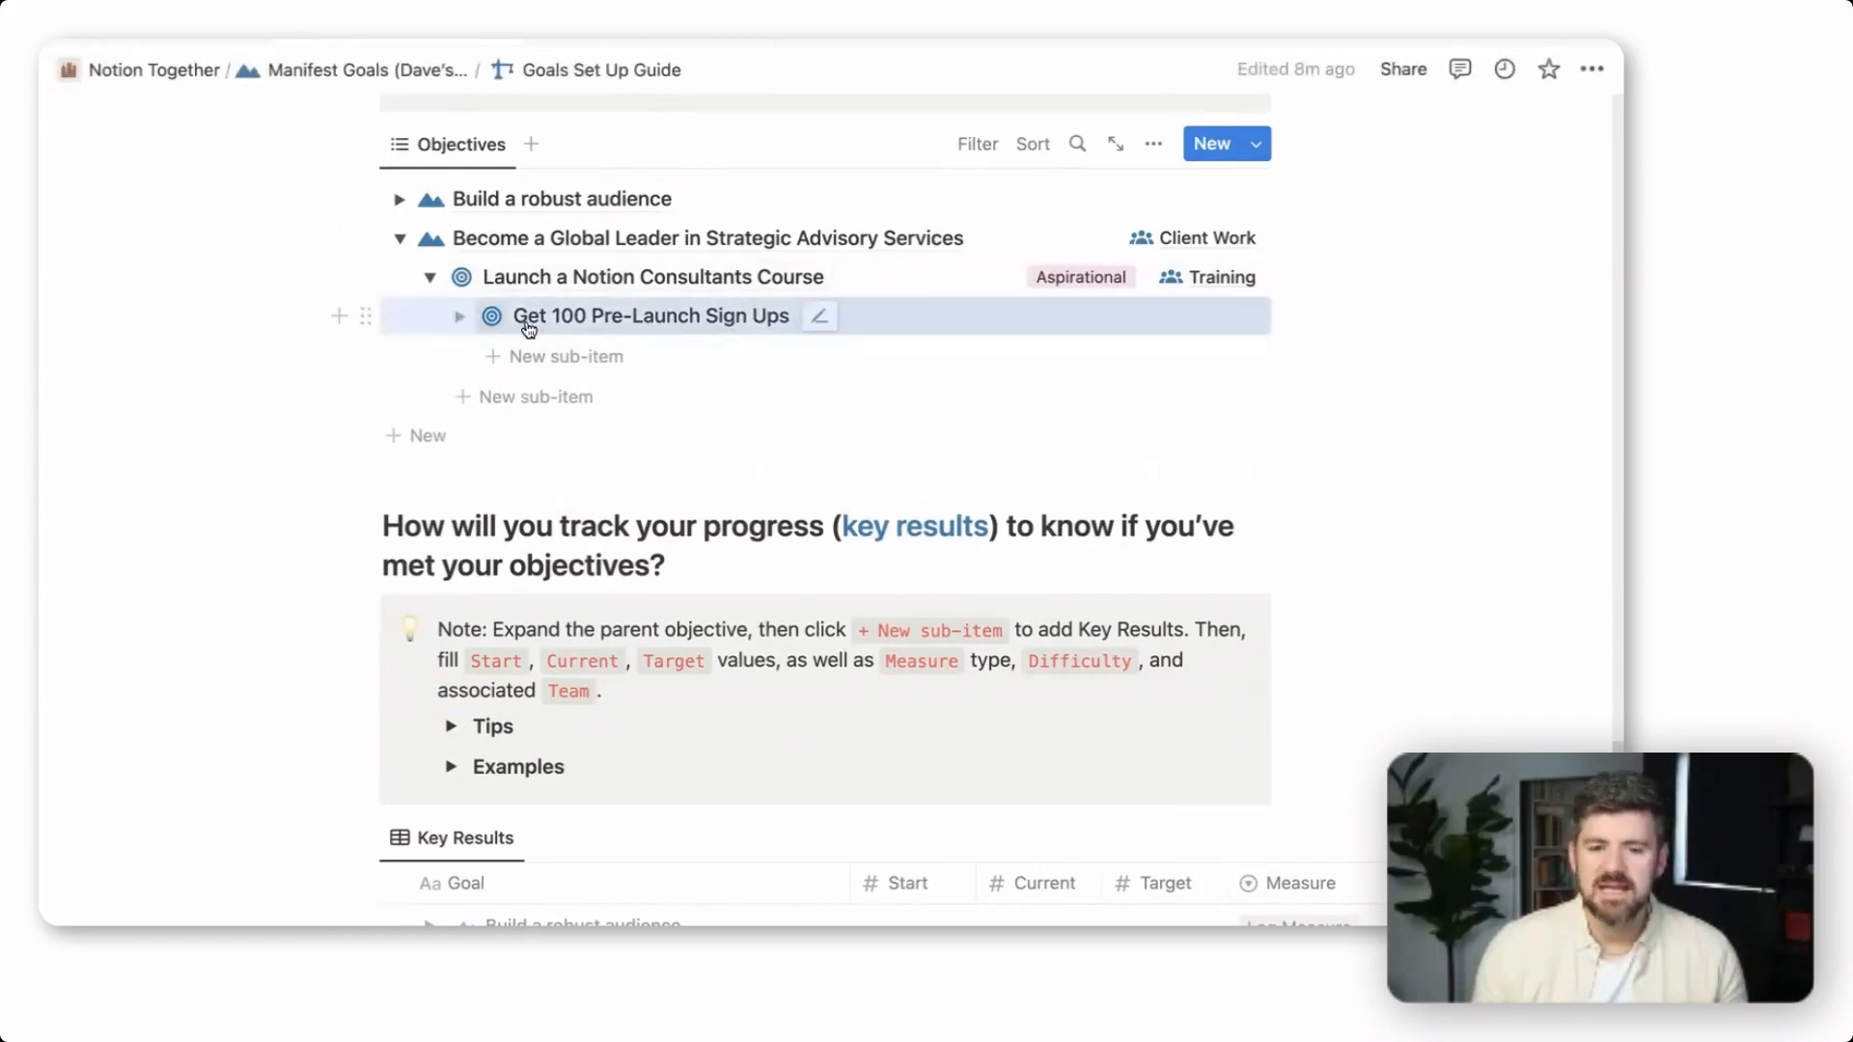
# Open "Get 100 Pre-Launch Sign Ups" and turn it into a key result, with the chart icon and Goal Type set to Key Result
pyautogui.click(572, 324)
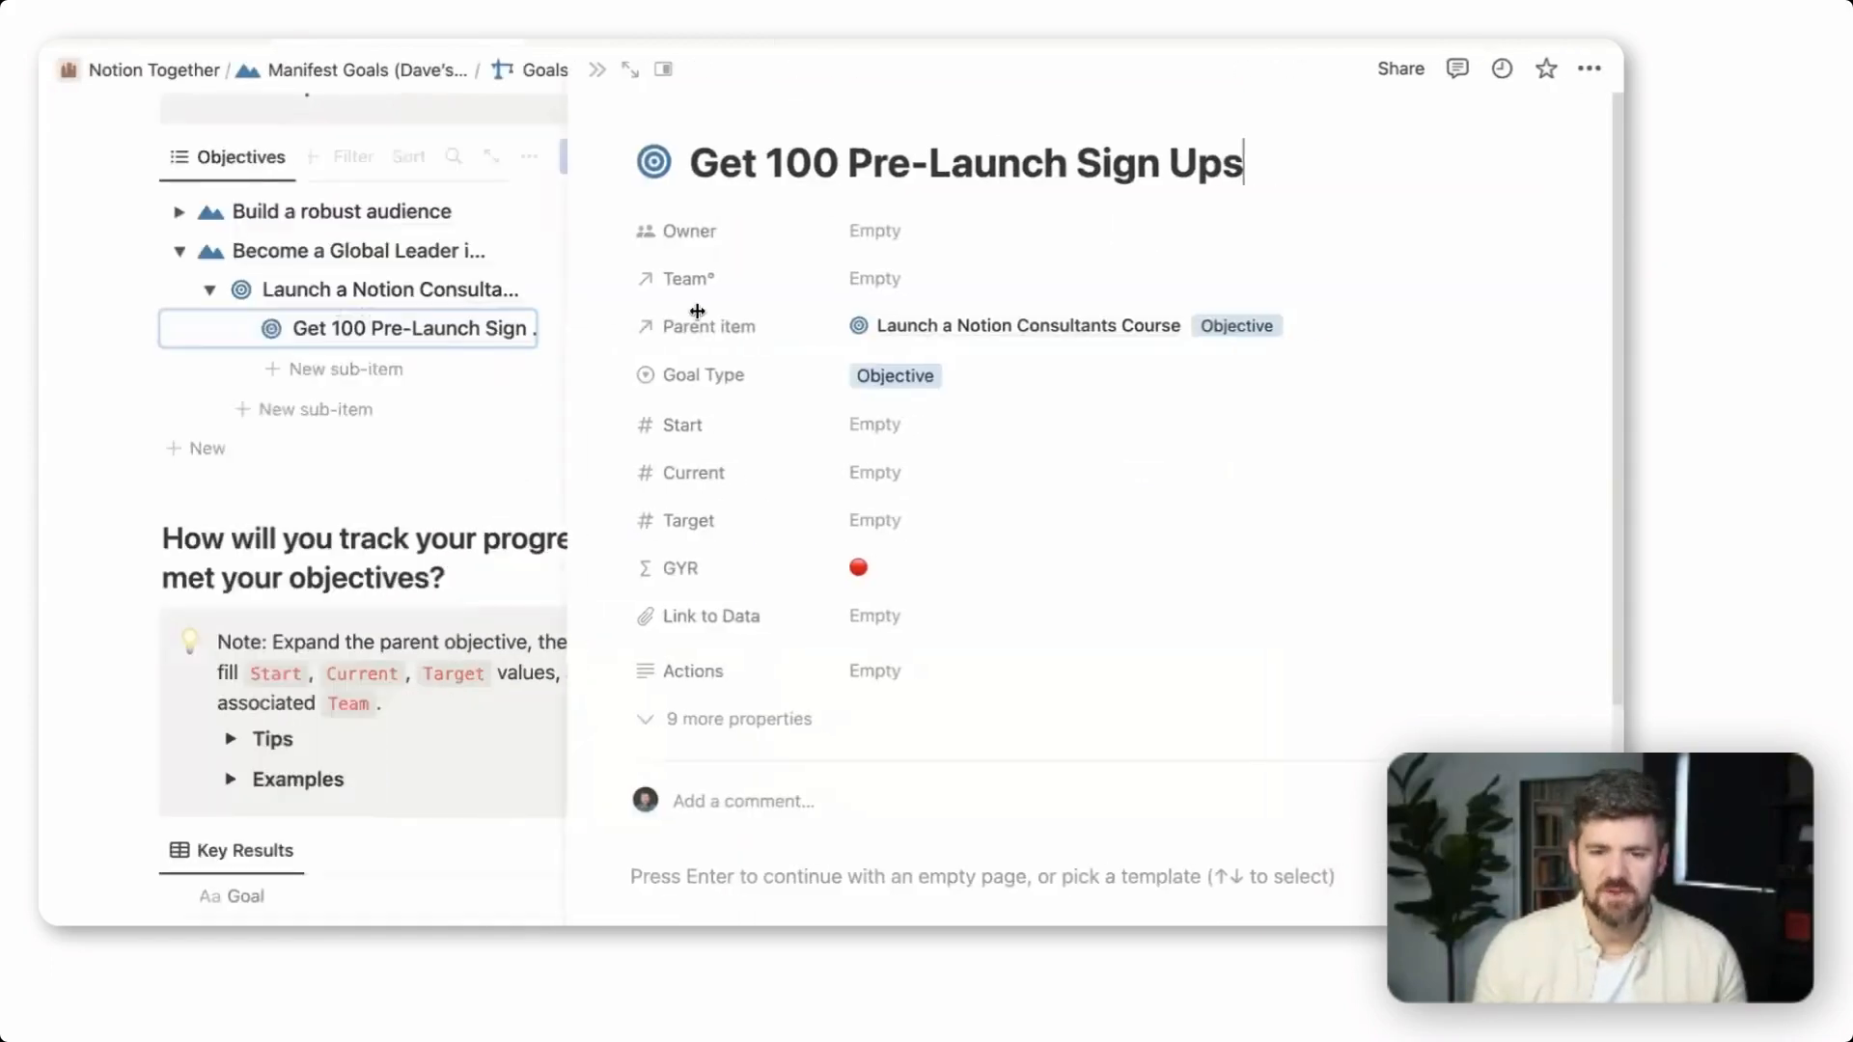
pyautogui.scroll(-1, 791, 820)
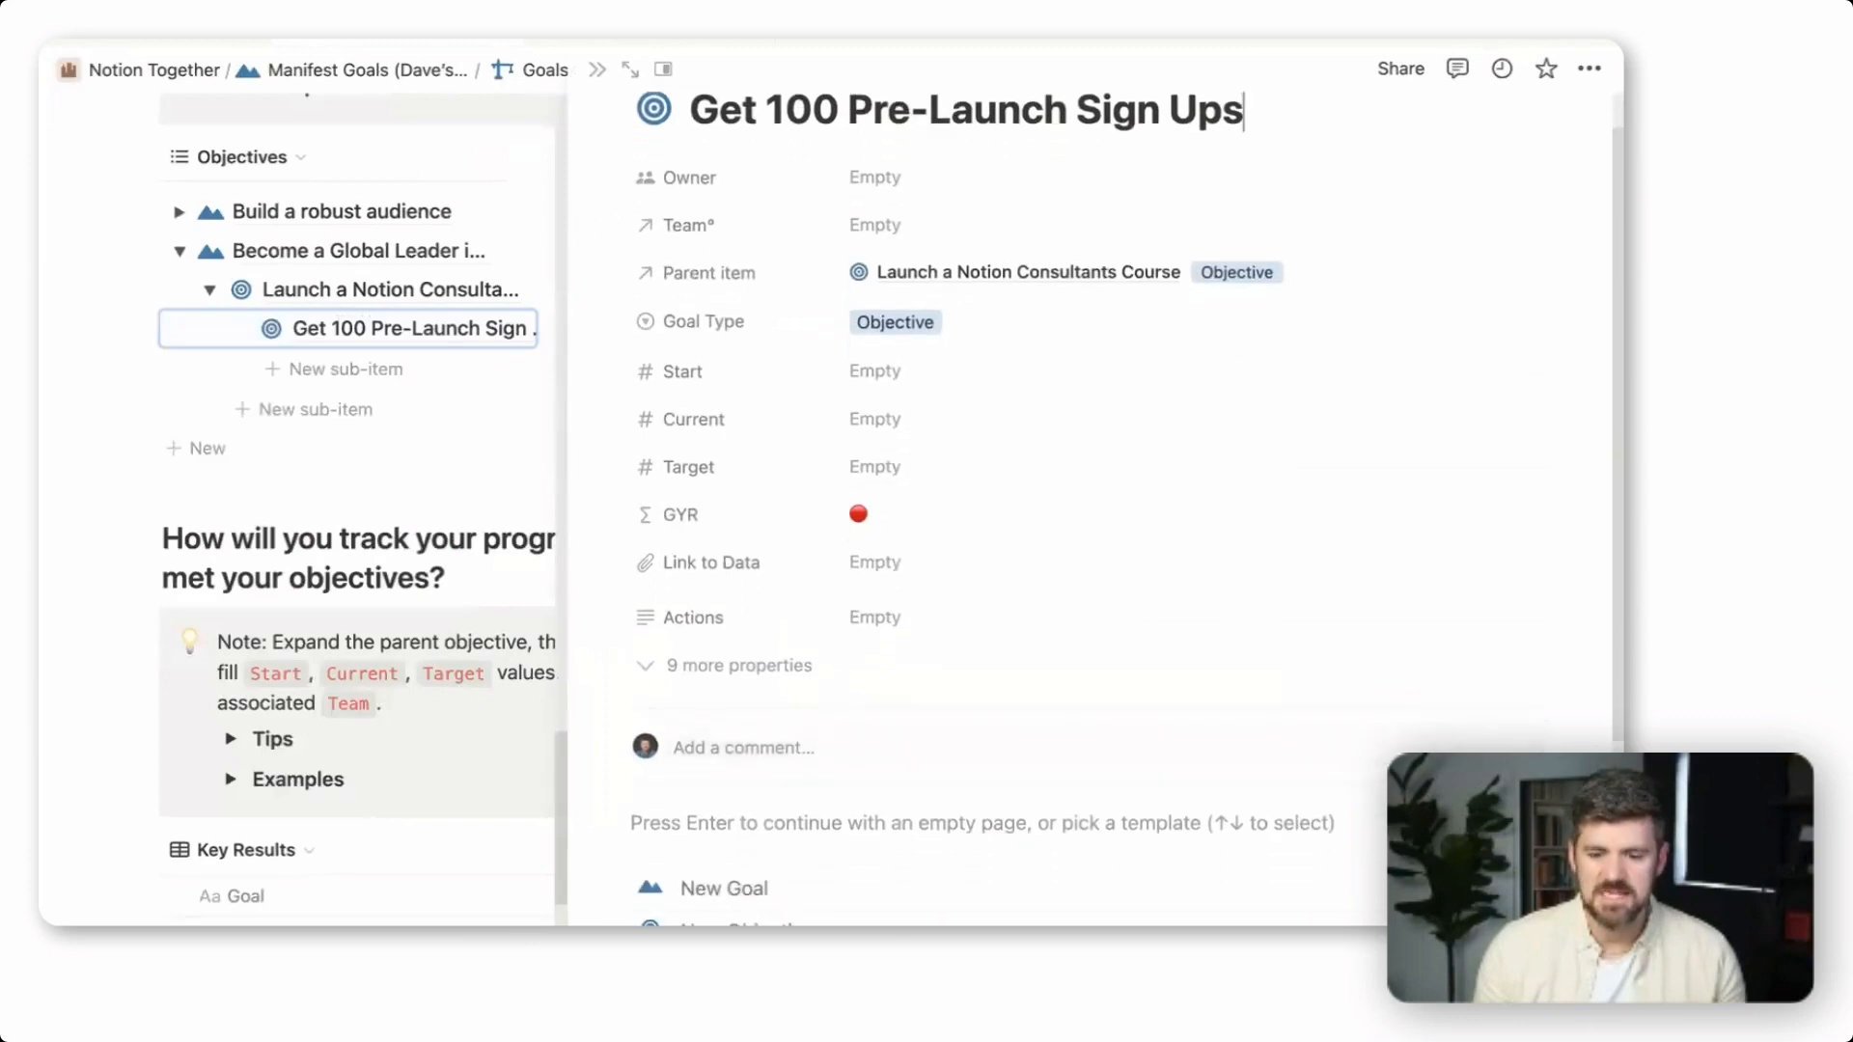
pyautogui.scroll(1, 916, 523)
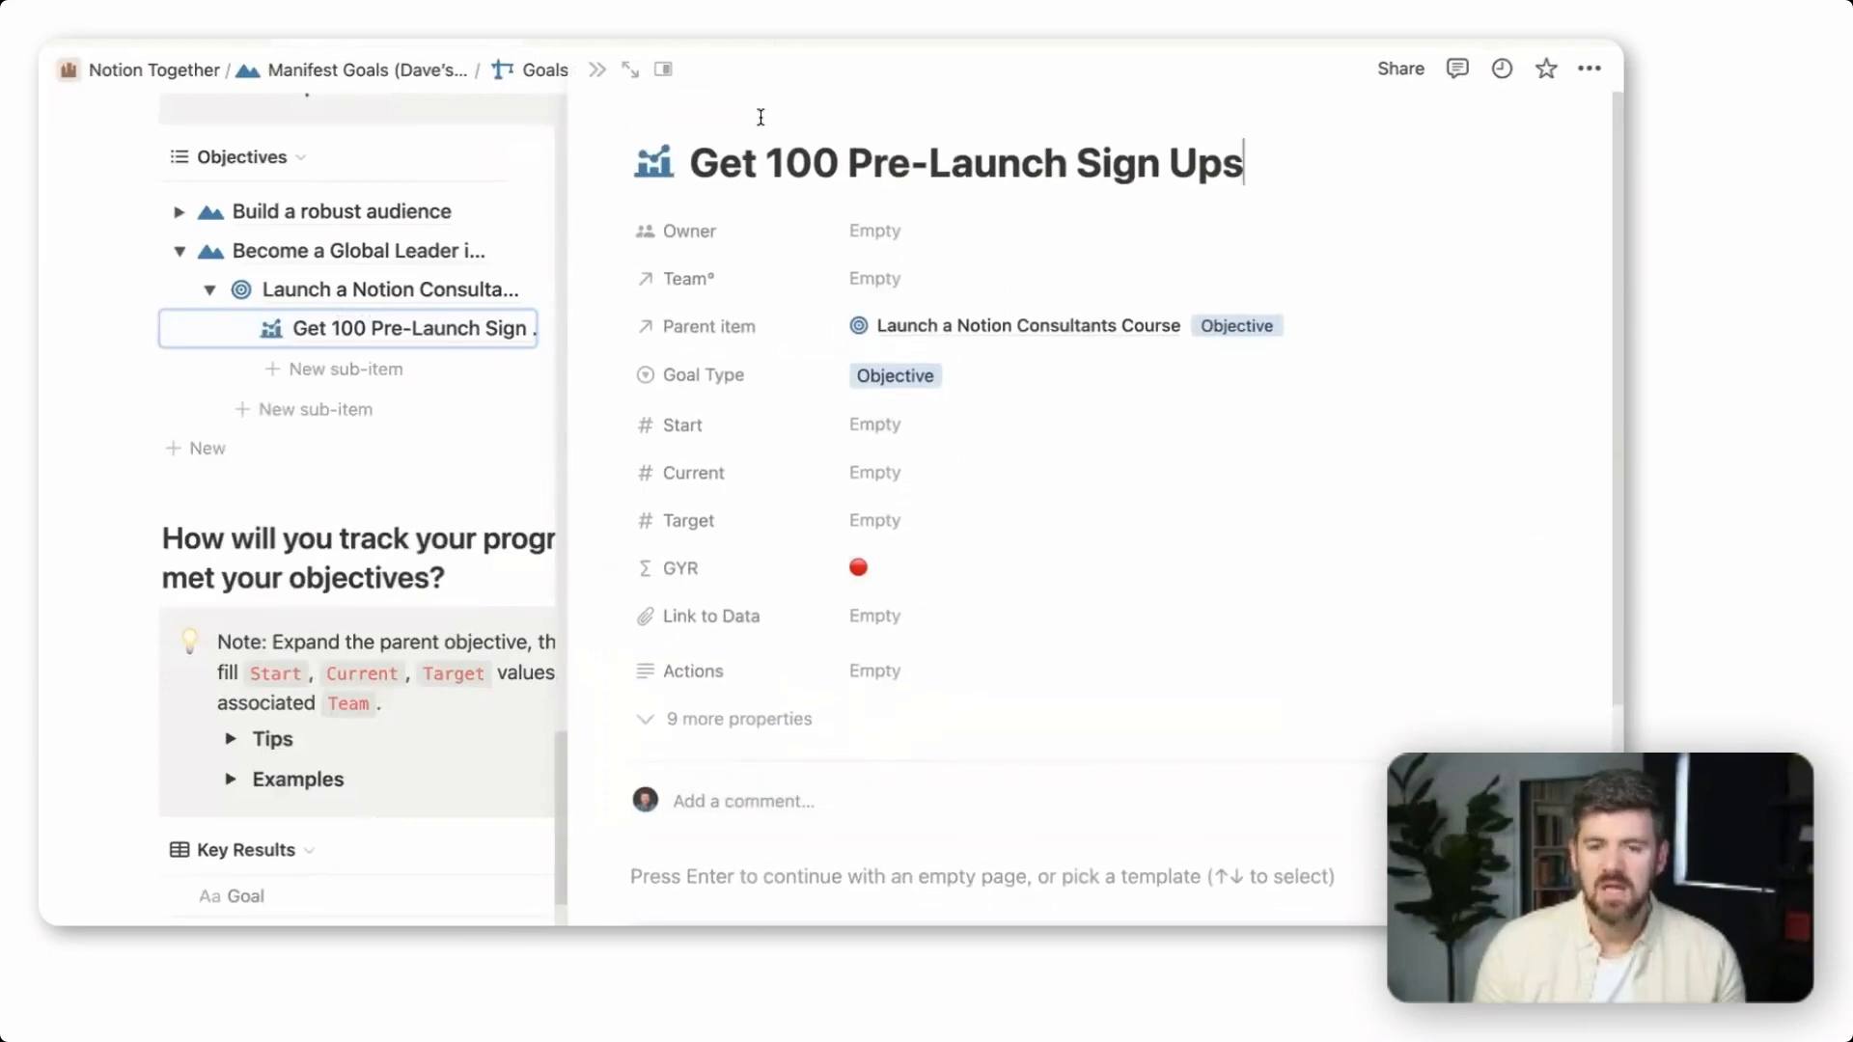
pyautogui.click(946, 377)
pyautogui.click(937, 526)
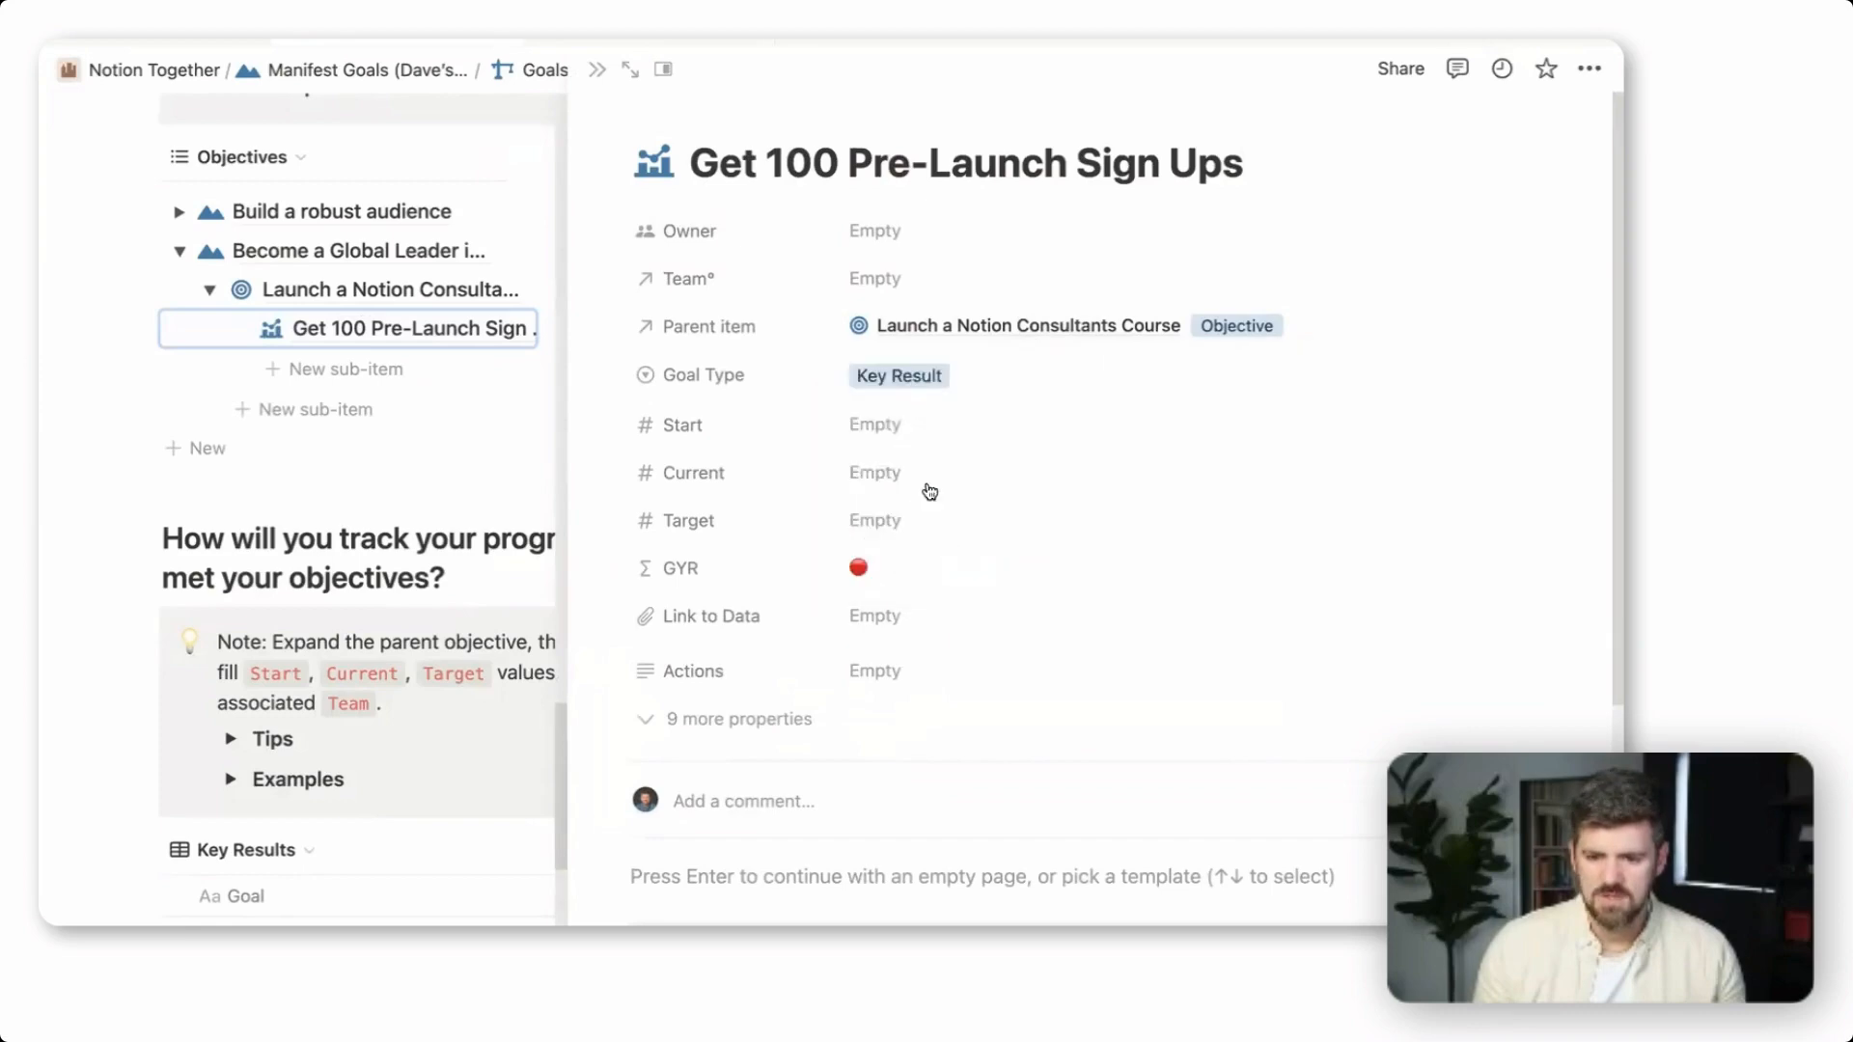
# Assign the template author as the key result's owner and link it to the Training team
pyautogui.click(944, 235)
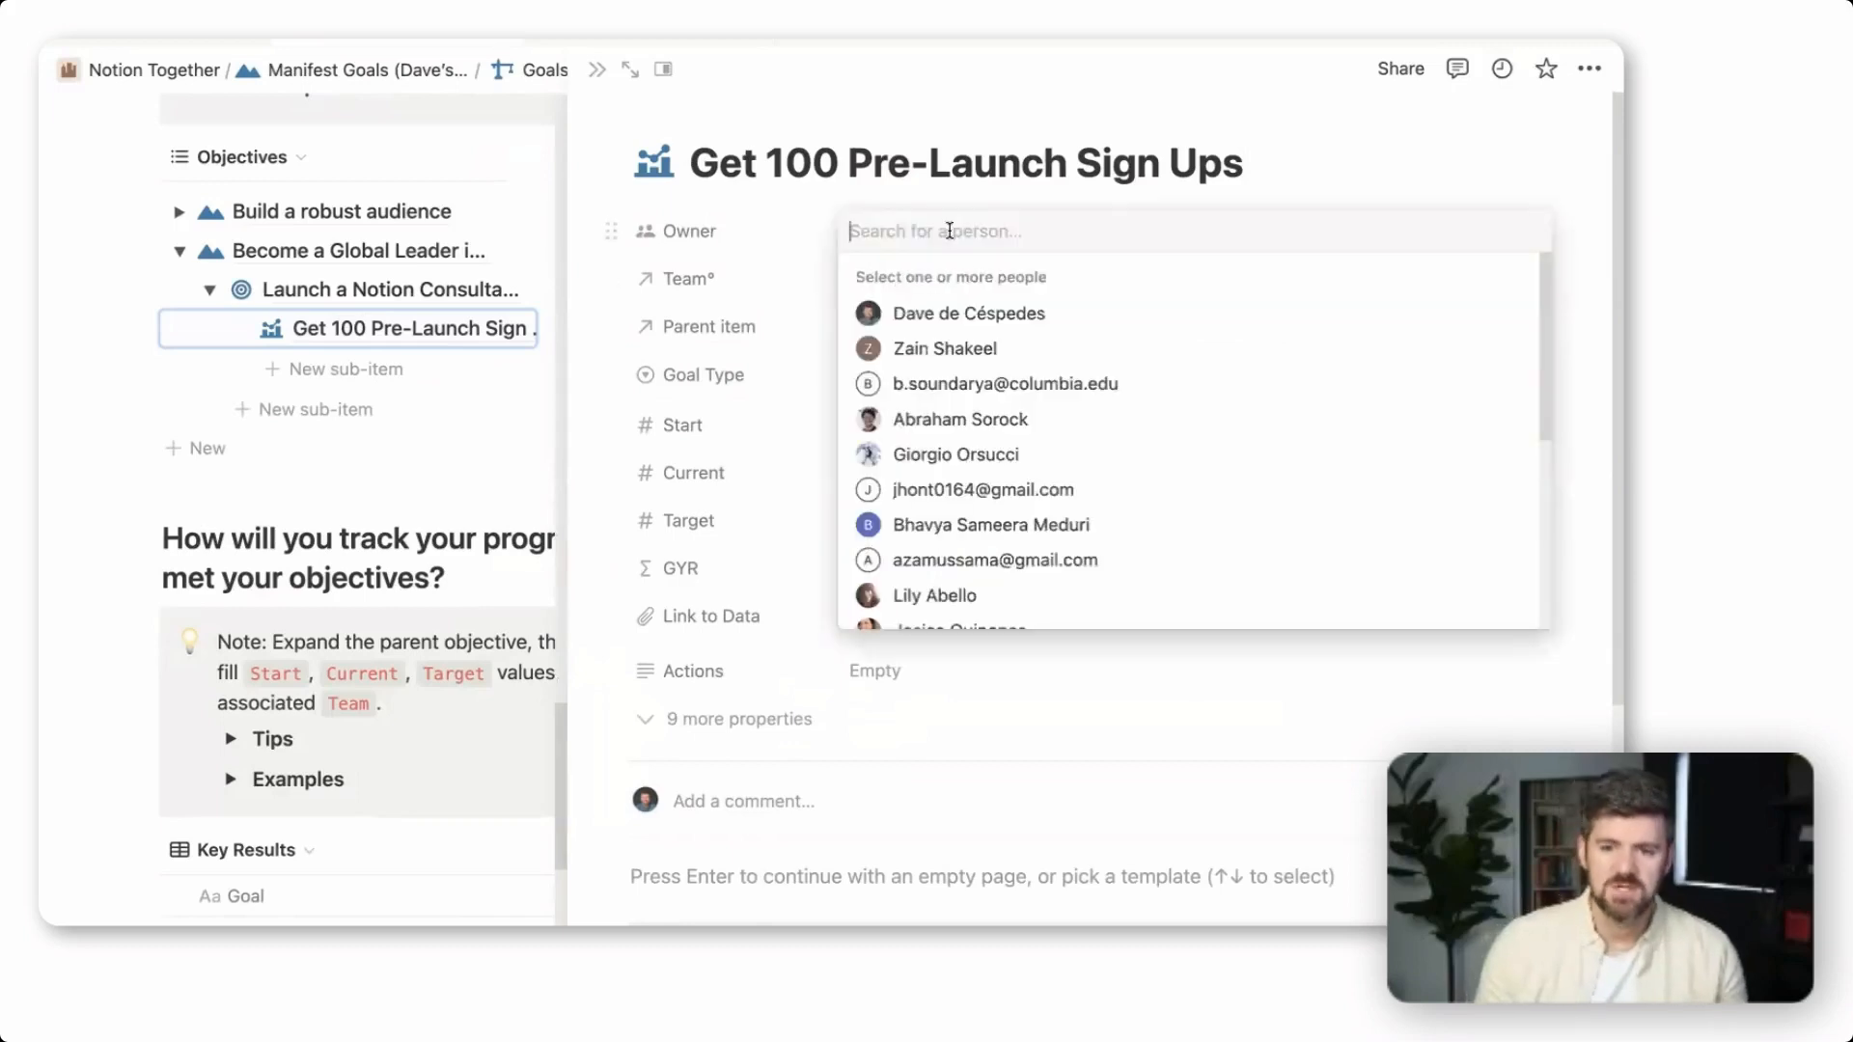
pyautogui.click(939, 312)
pyautogui.press('Escape')
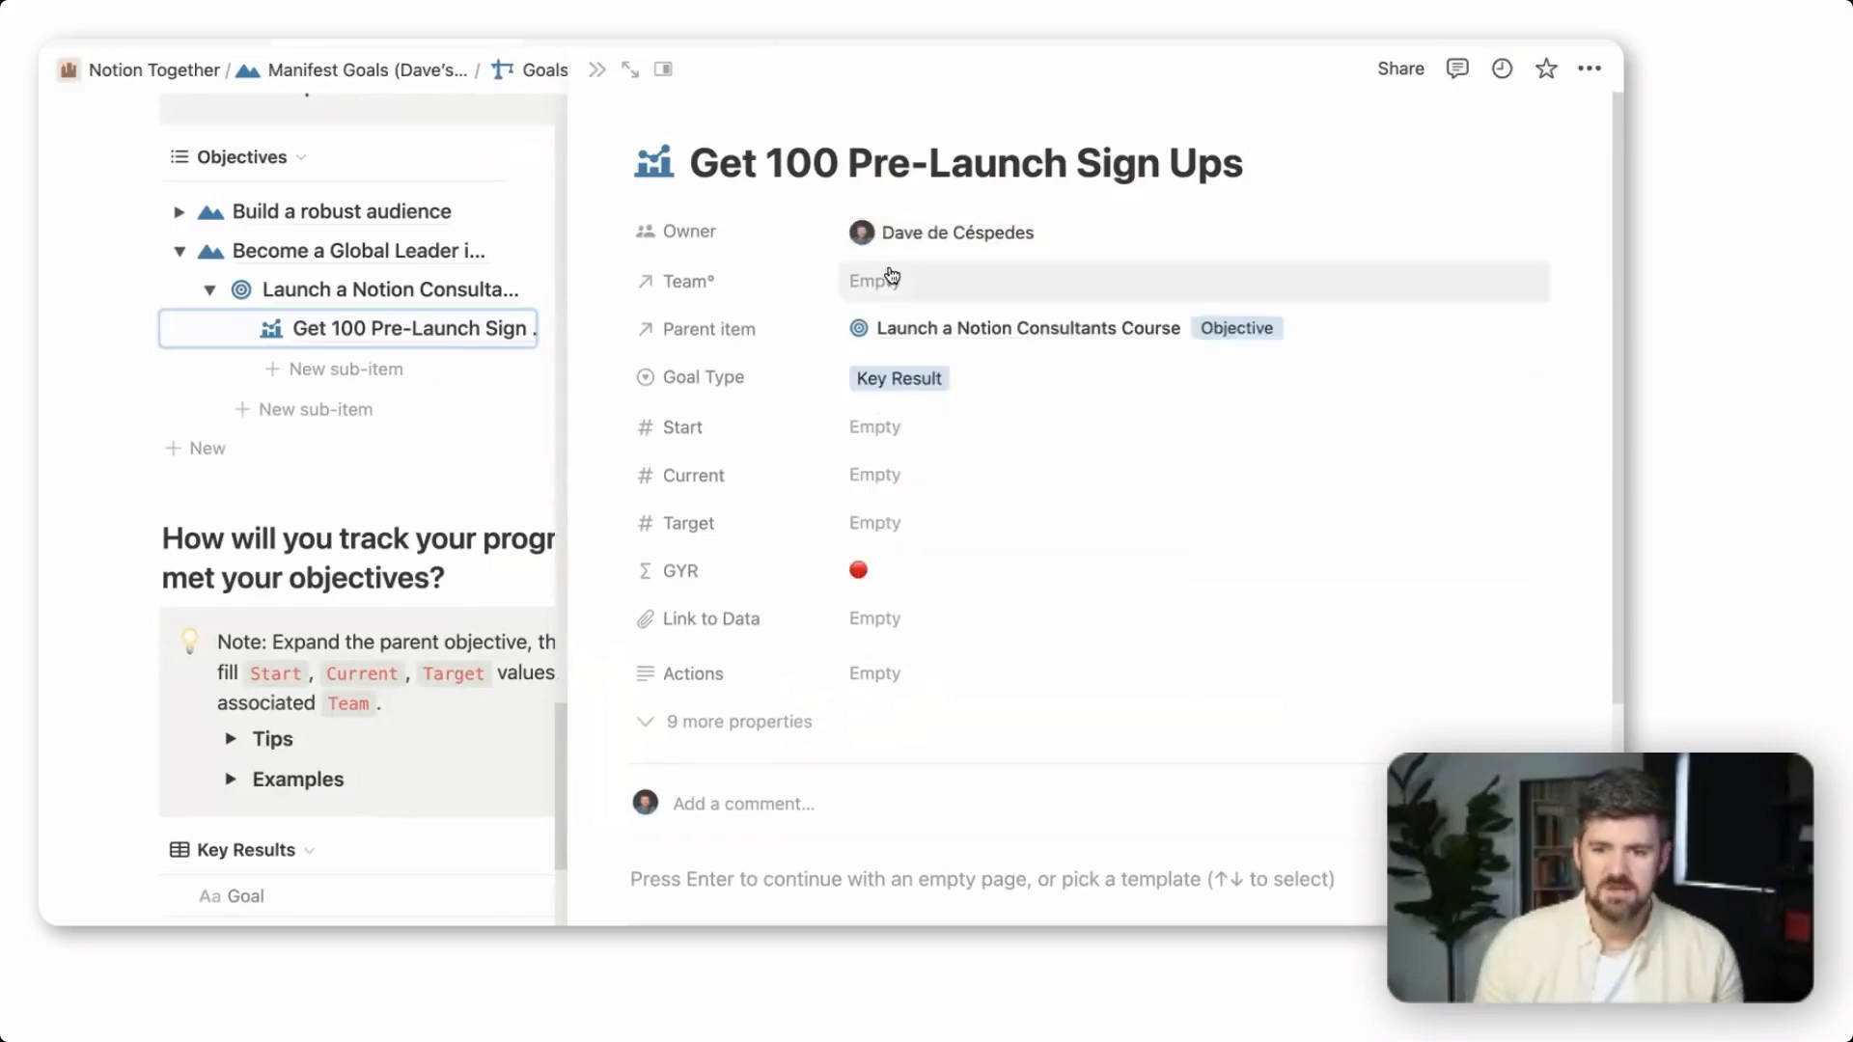
pyautogui.click(944, 297)
pyautogui.click(941, 368)
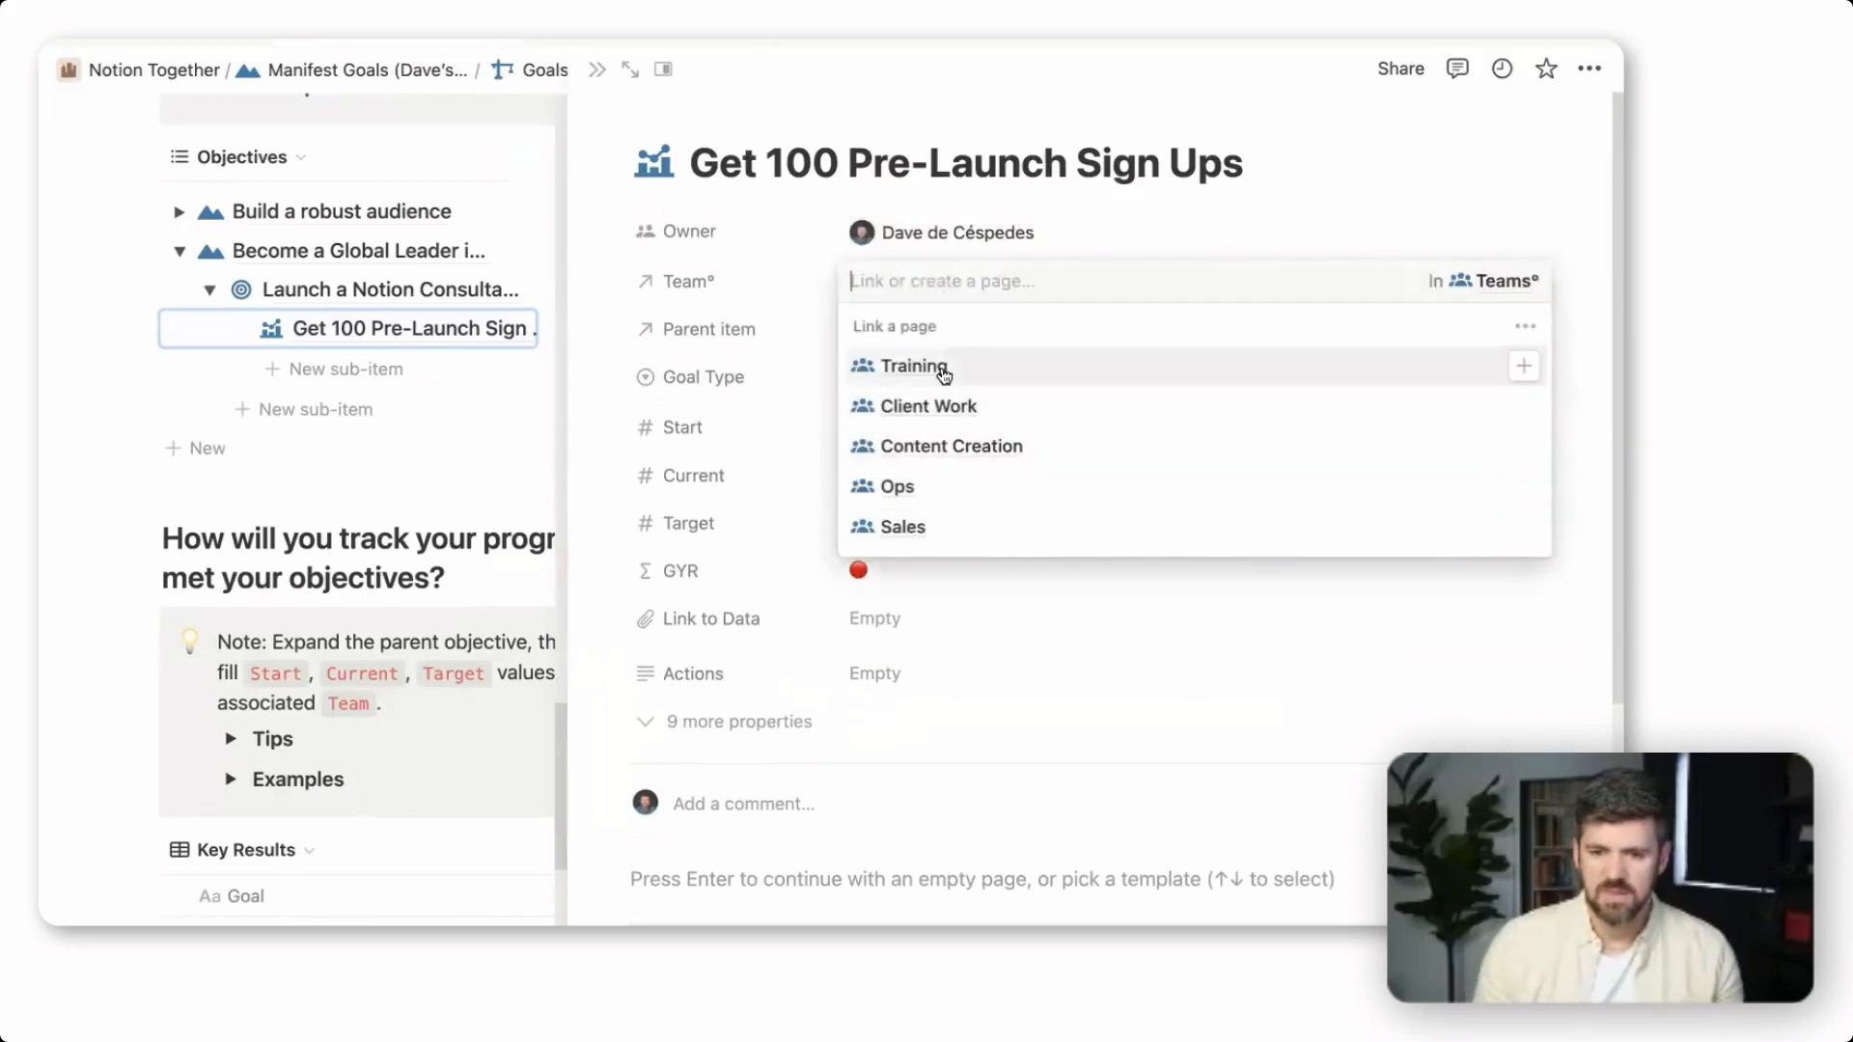
pyautogui.press('Escape')
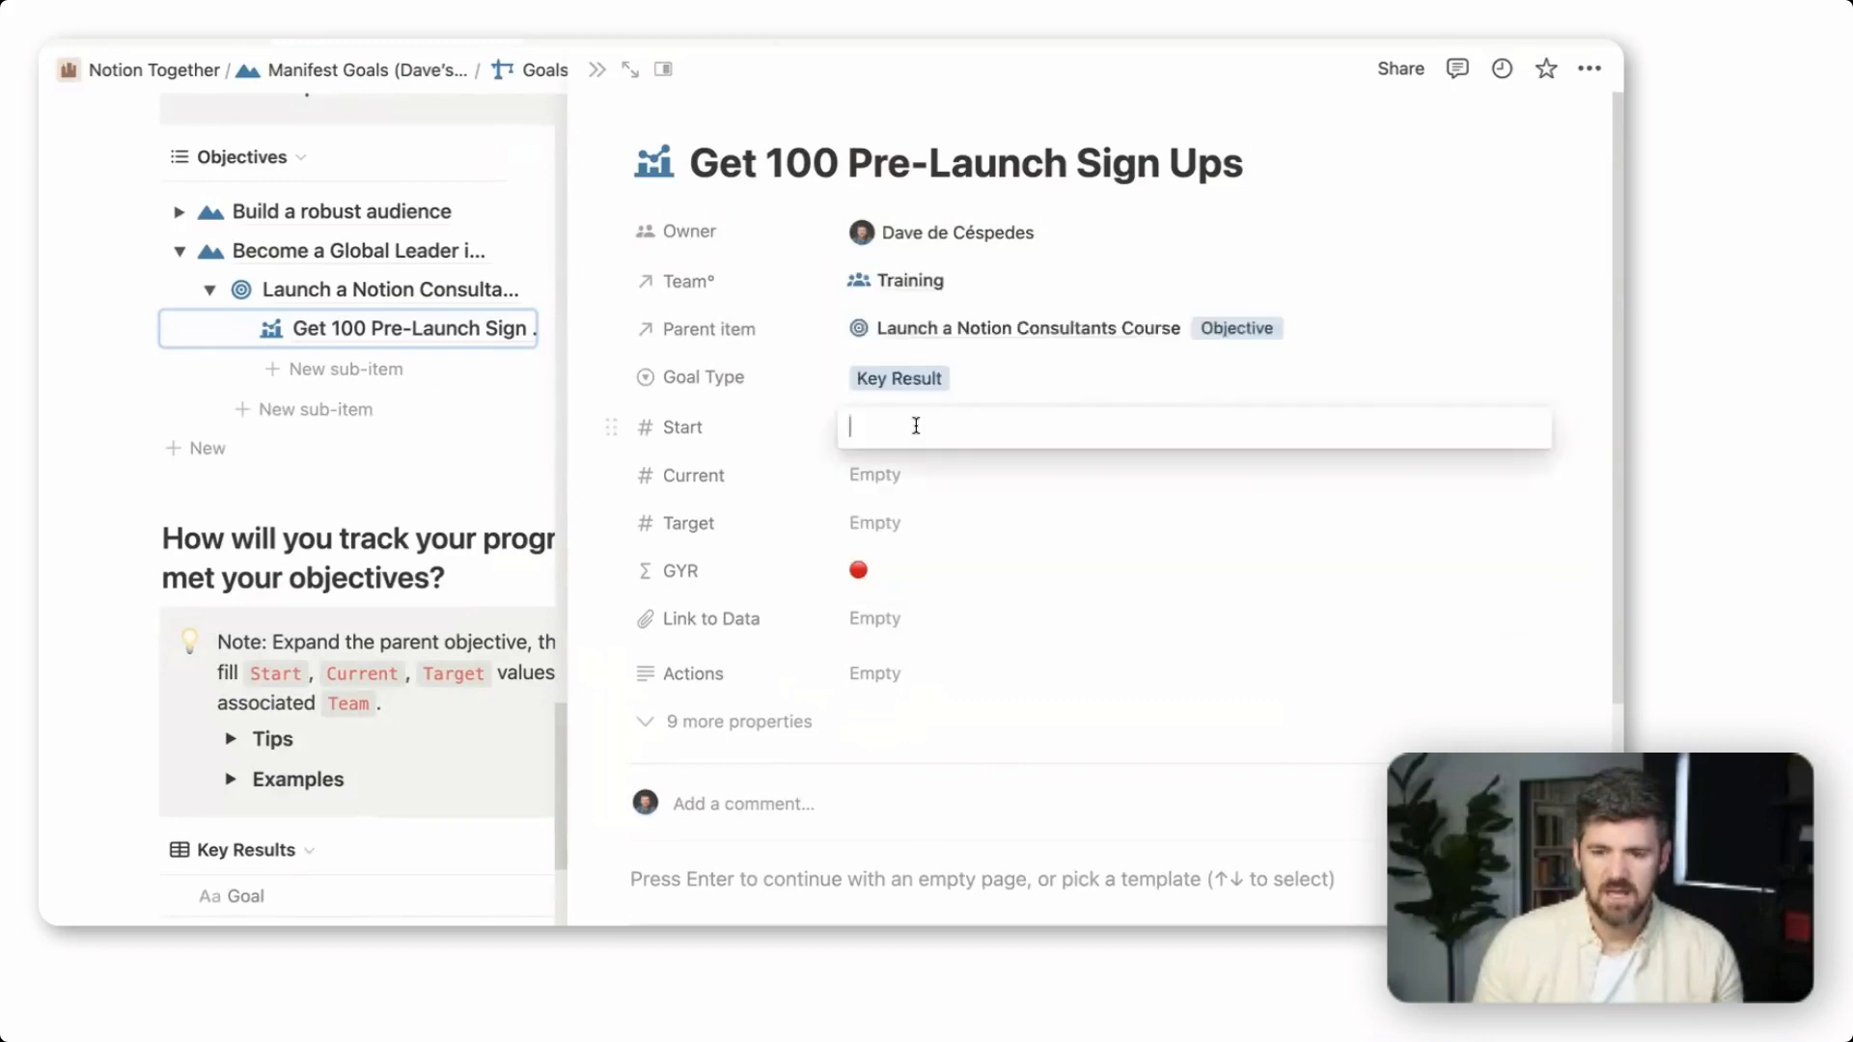
# Set the key result's Start to 0, Current to 0 and Target to 100
pyautogui.click(915, 427)
pyautogui.write('0')
pyautogui.press('Tab')
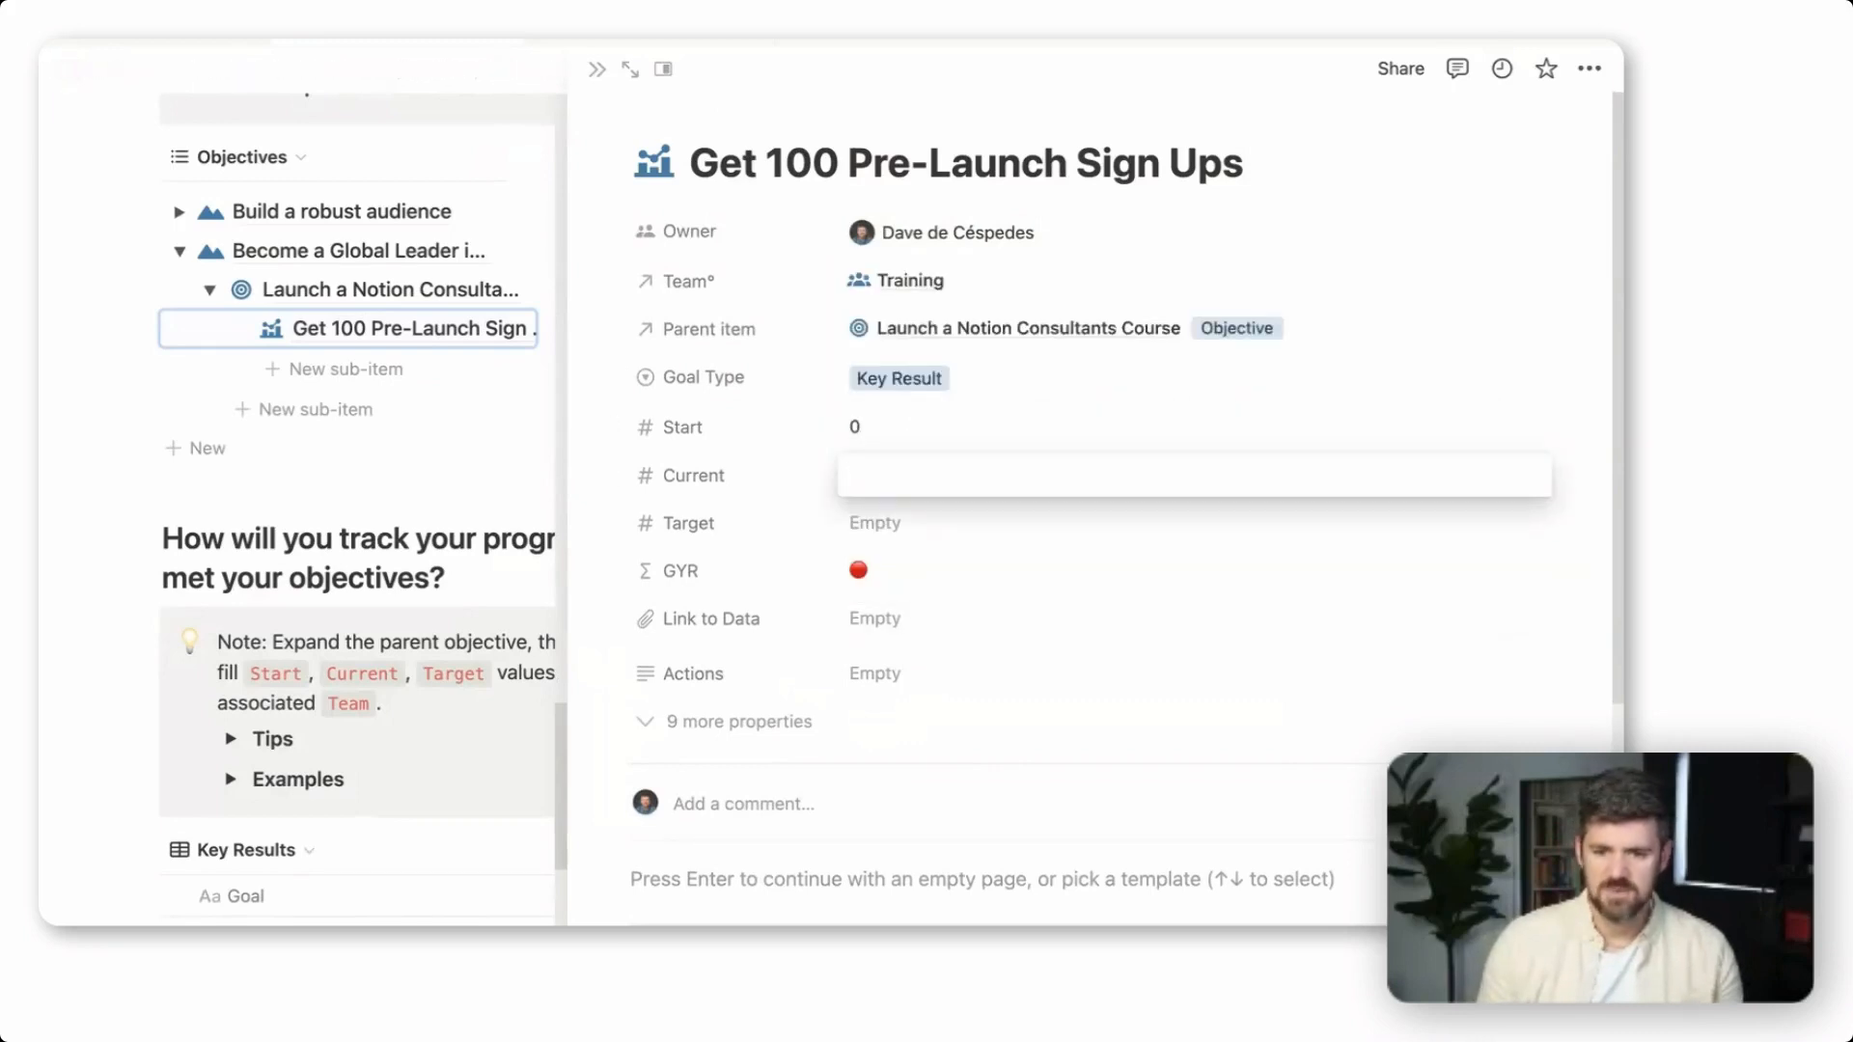
pyautogui.press('Tab')
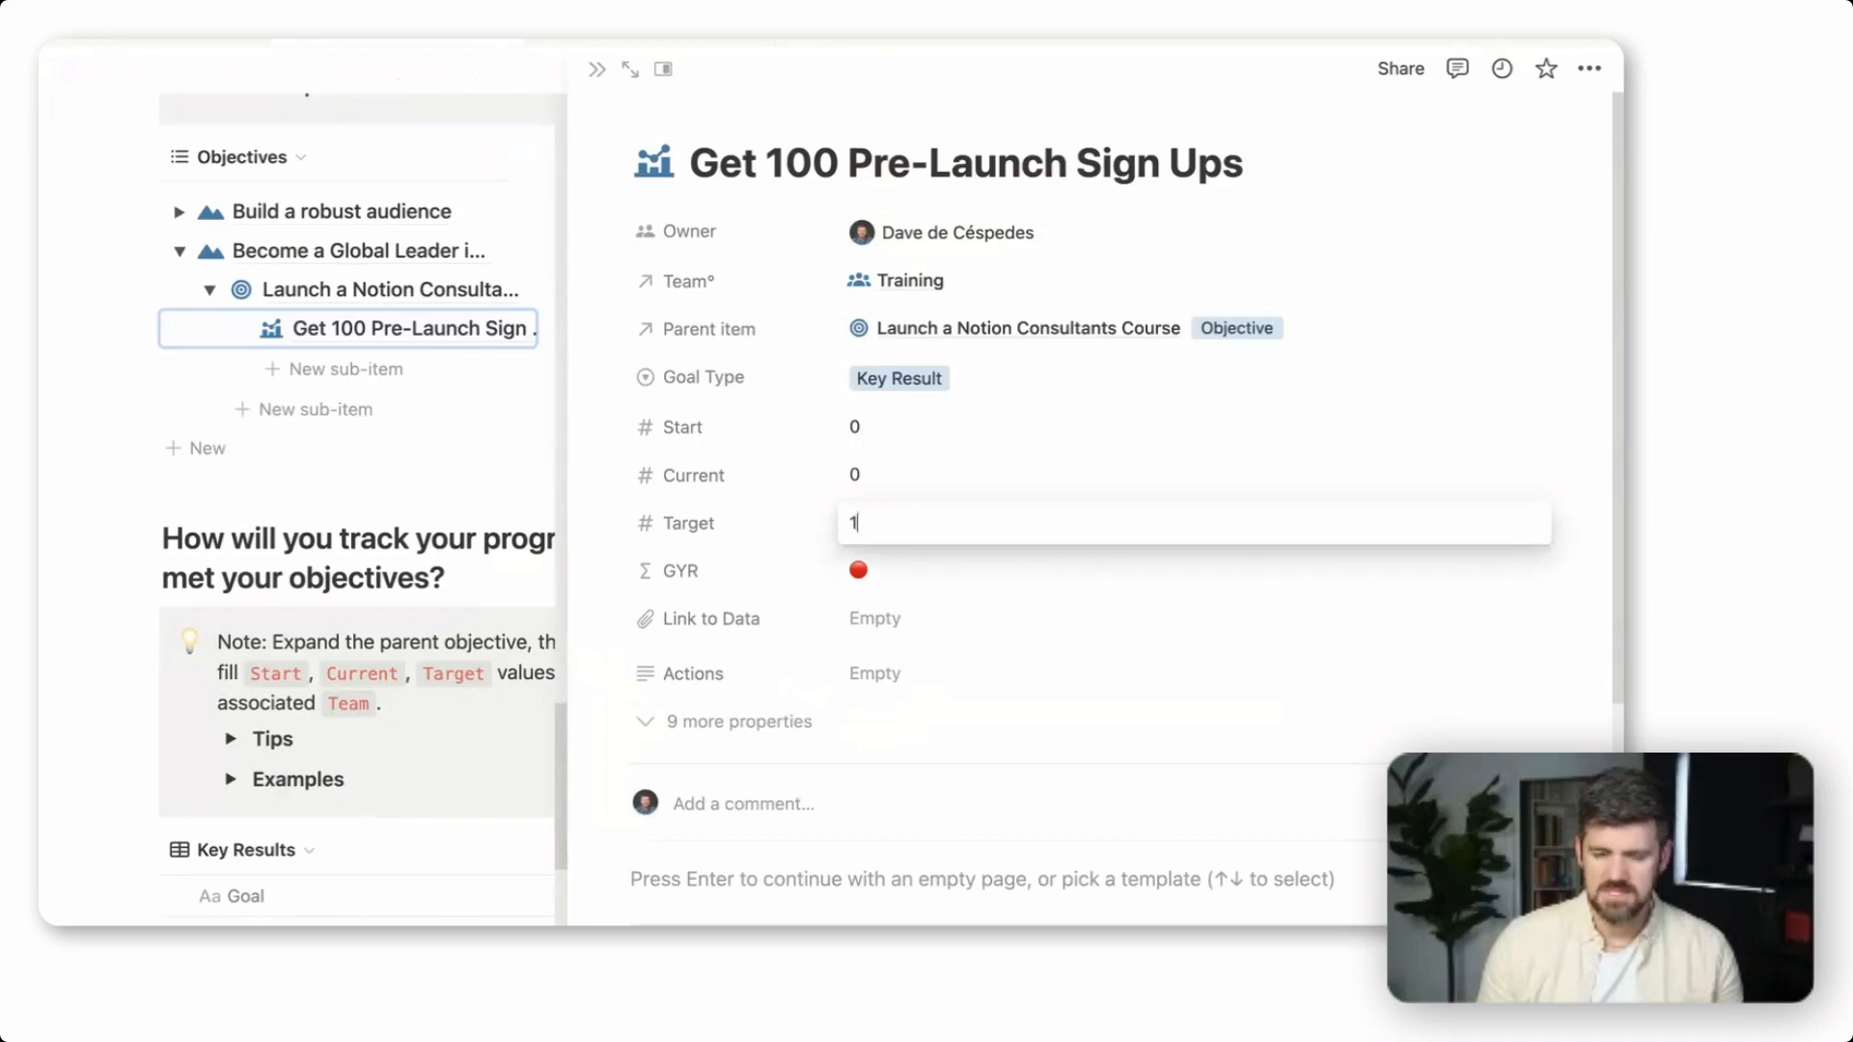
pyautogui.press('Return')
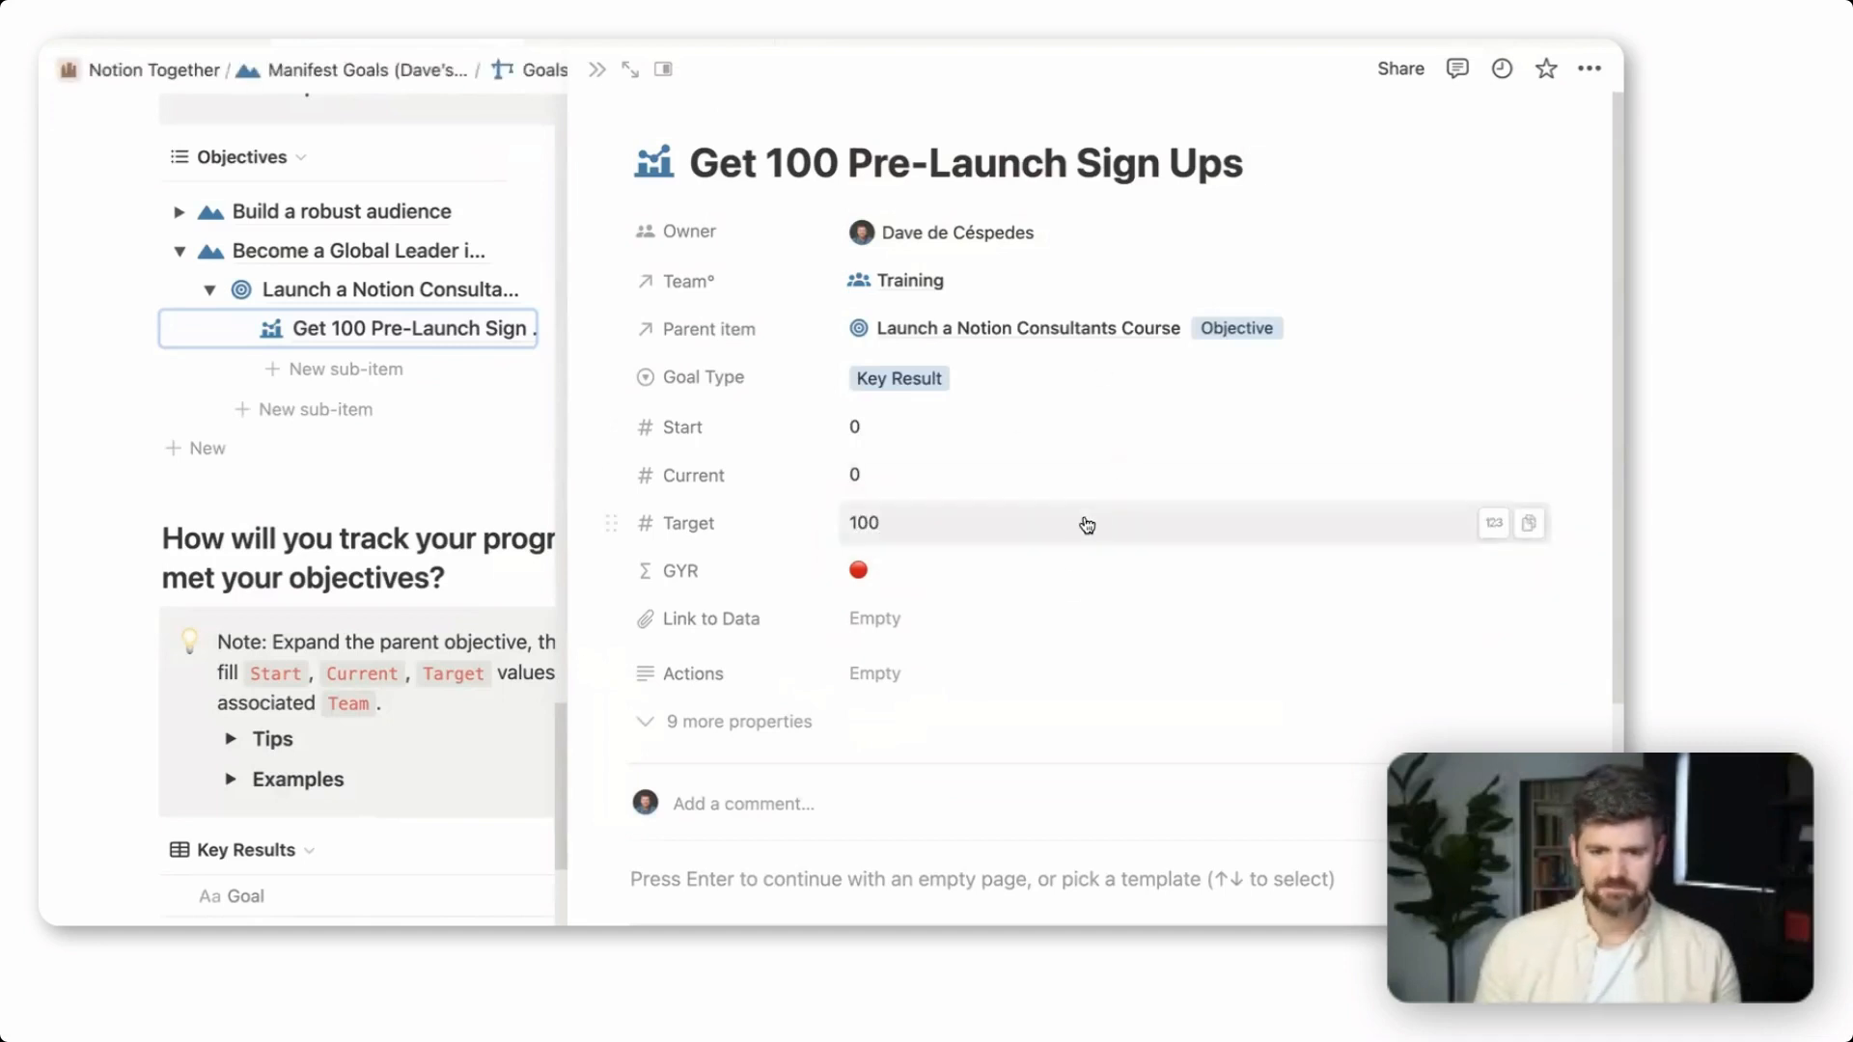
# Reveal the key result's hidden properties, set its Duration from 07/01/2023 to 09/30/2023, and close the item
pyautogui.click(809, 719)
pyautogui.scroll(-3, 906, 529)
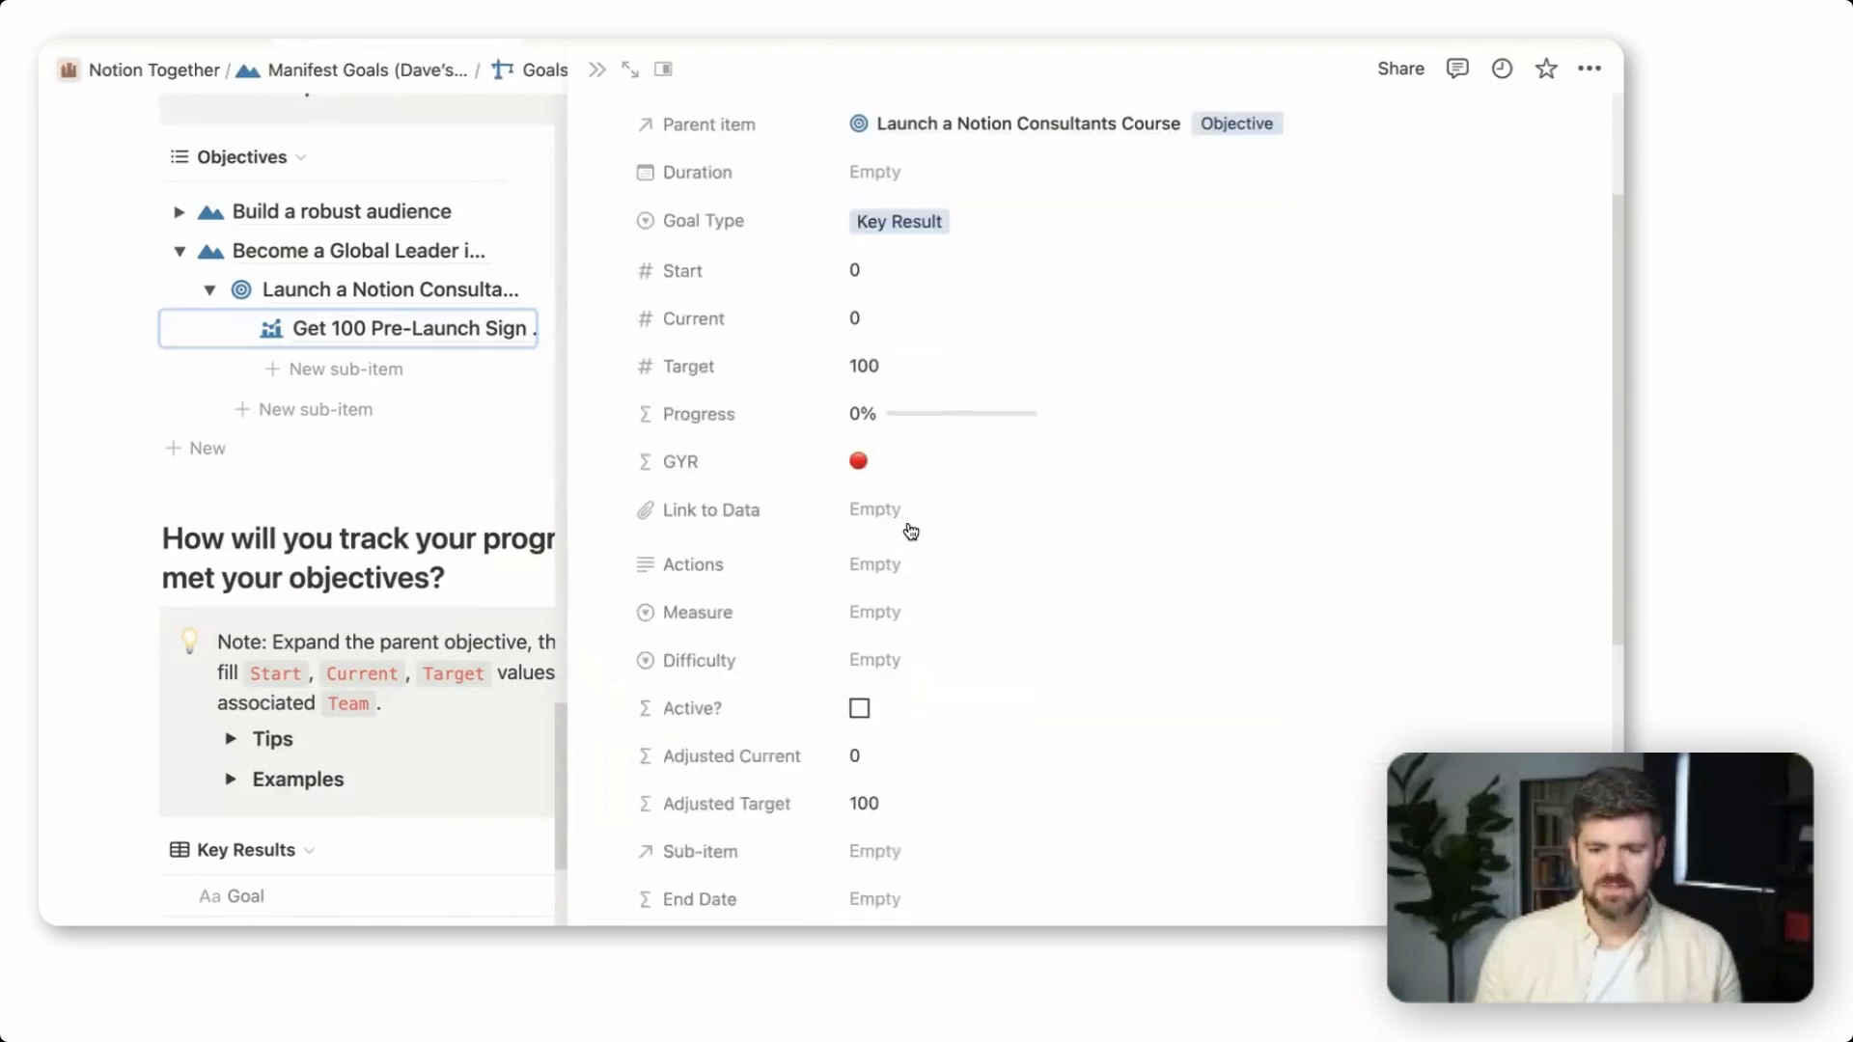
pyautogui.scroll(4, 883, 715)
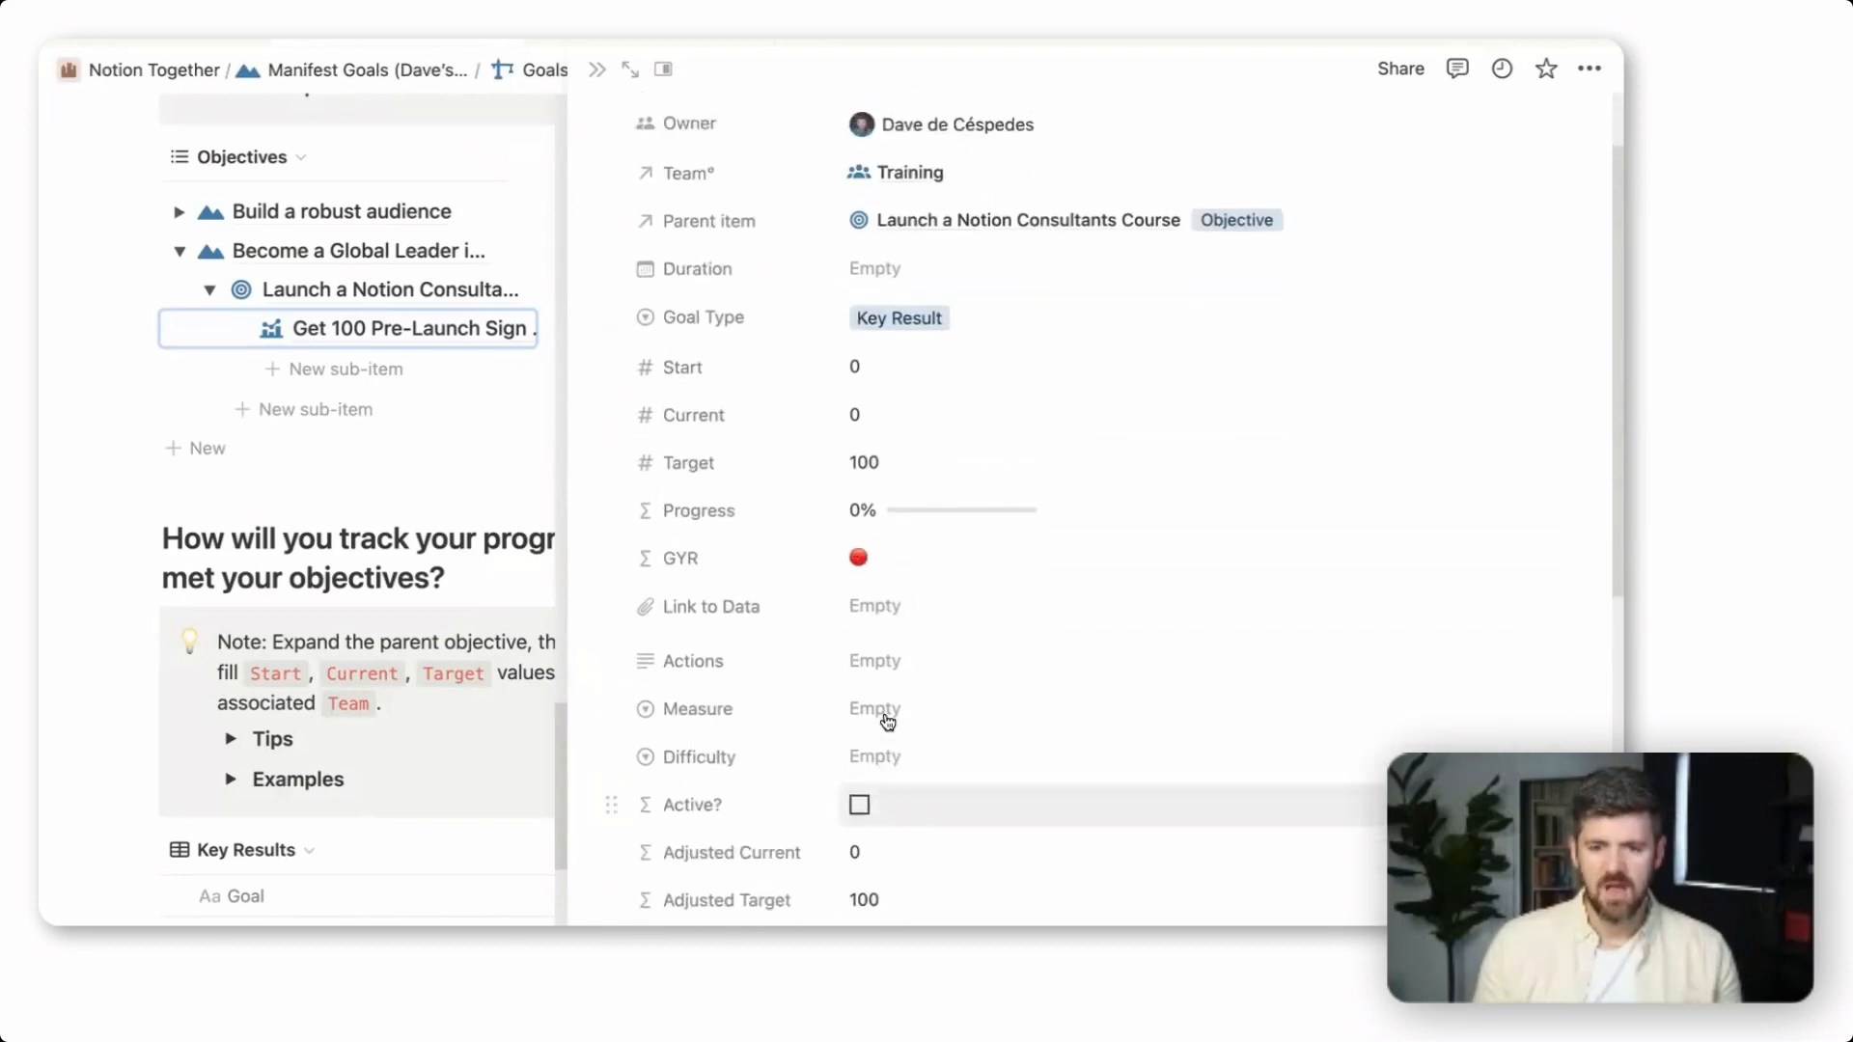
pyautogui.click(908, 340)
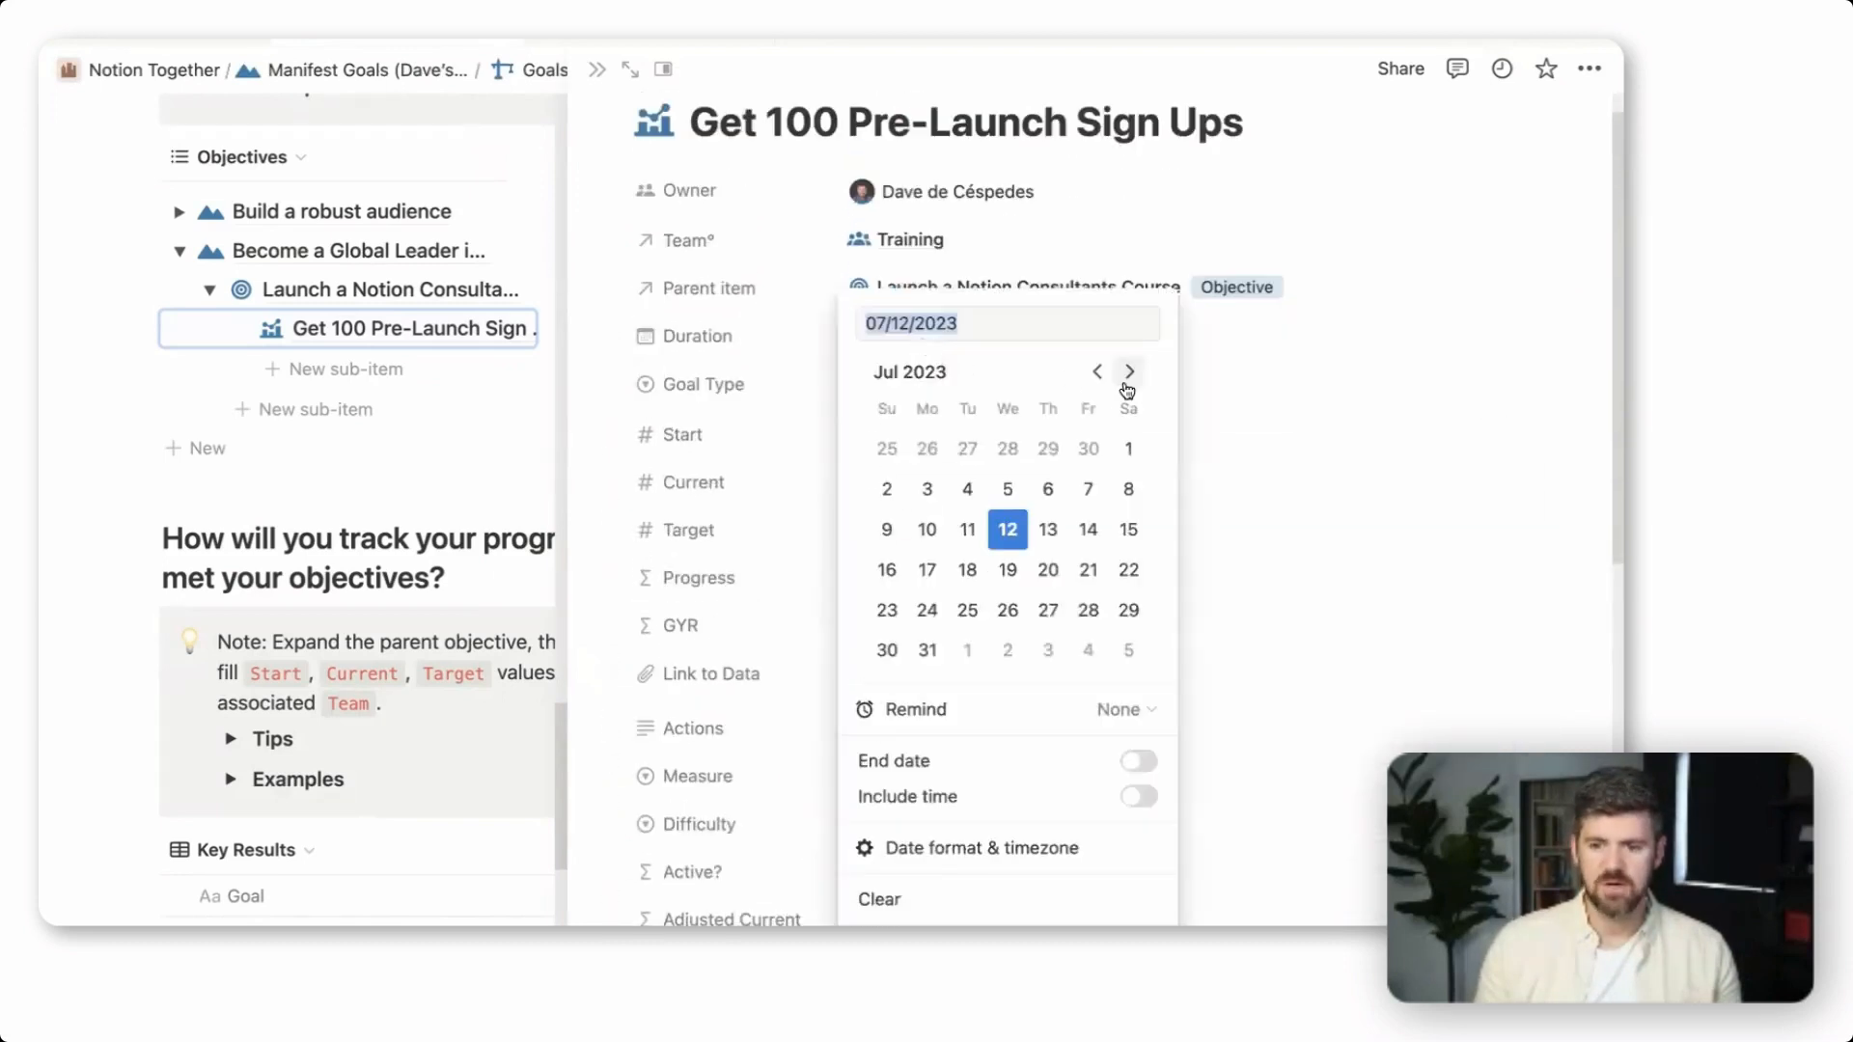
pyautogui.click(1128, 449)
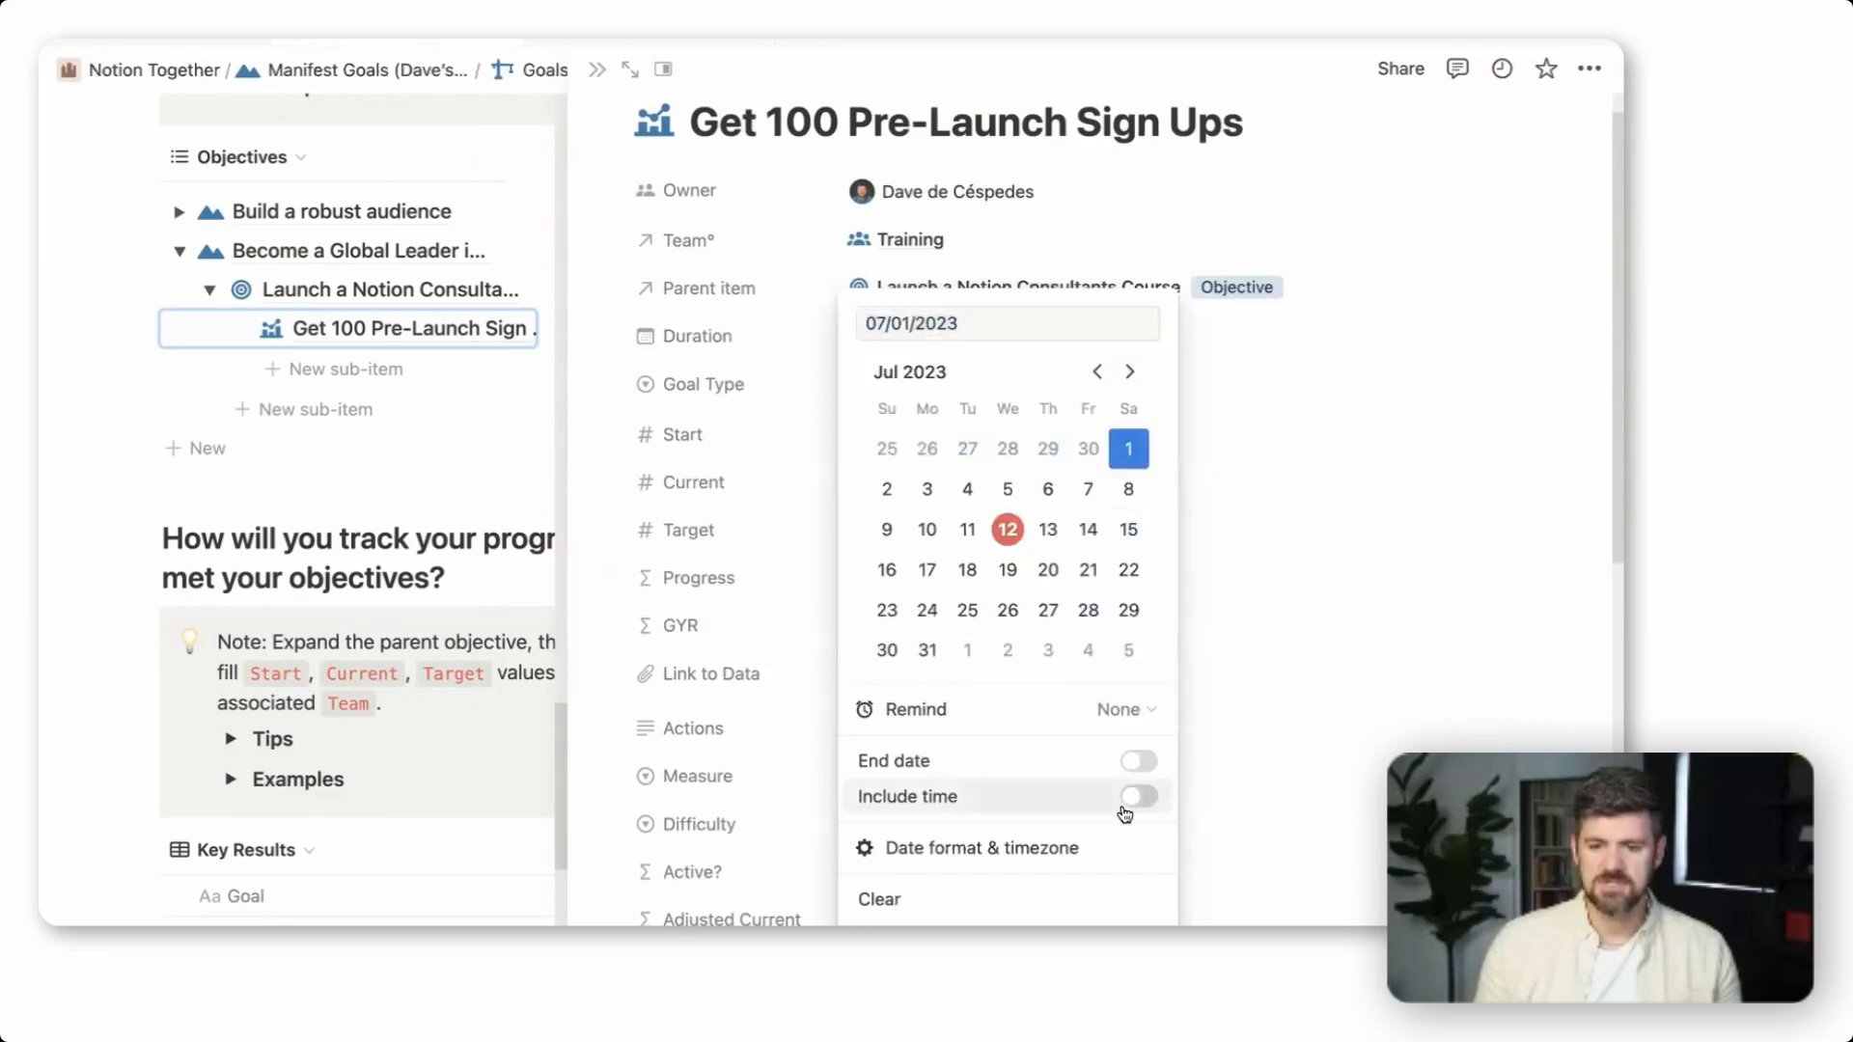
pyautogui.click(1140, 763)
pyautogui.click(1129, 372)
pyautogui.click(1129, 372)
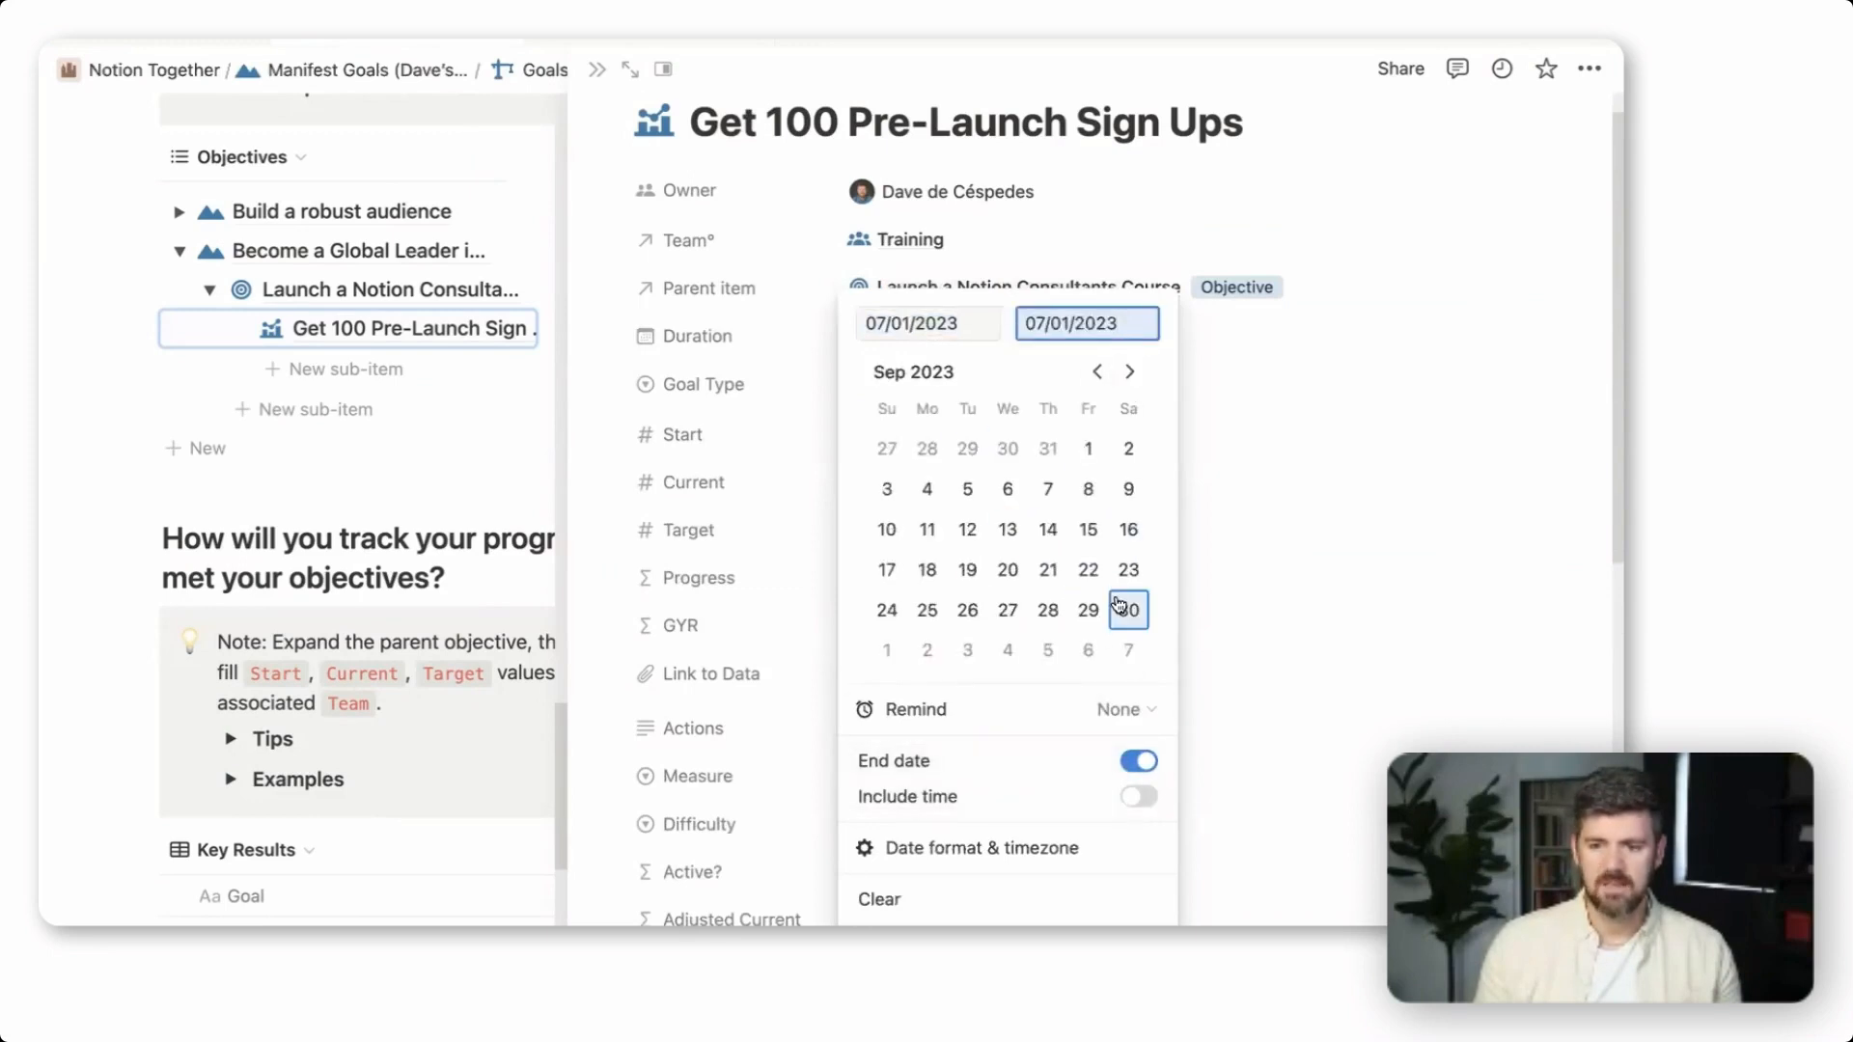
pyautogui.click(1128, 610)
pyautogui.click(1221, 487)
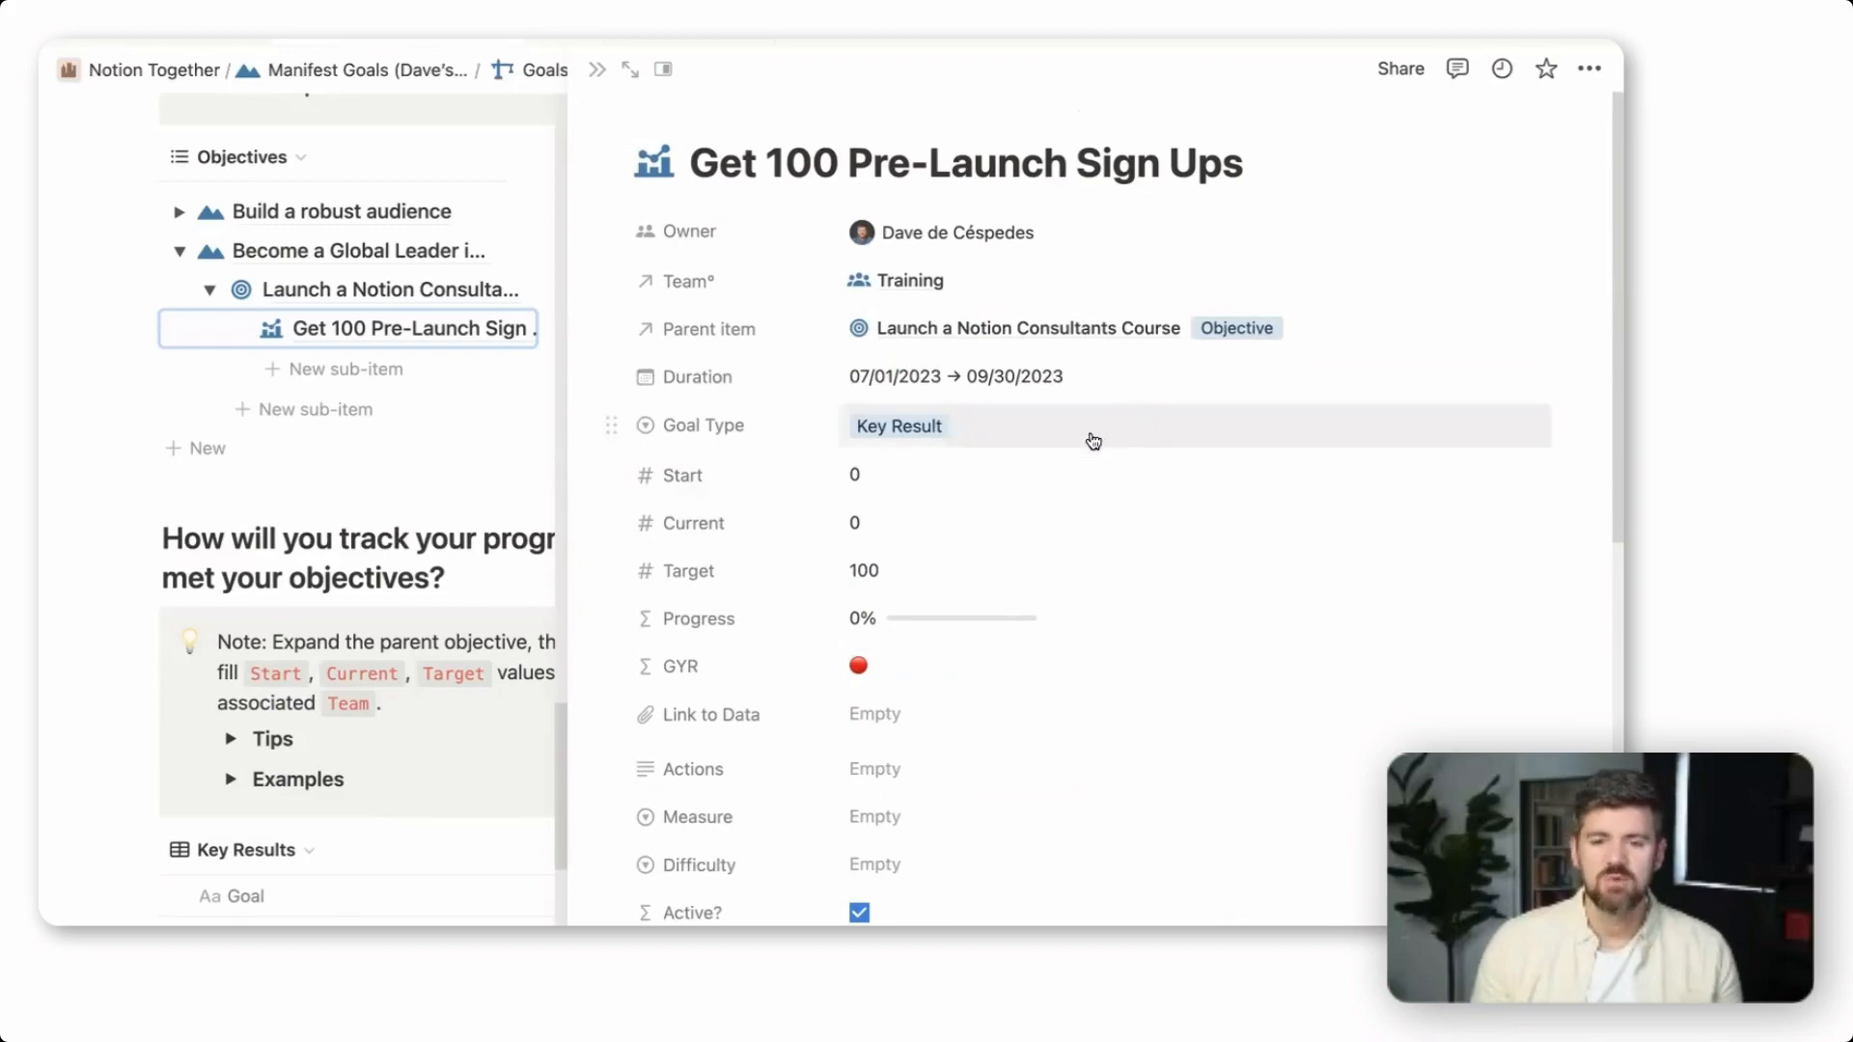
pyautogui.press('Escape')
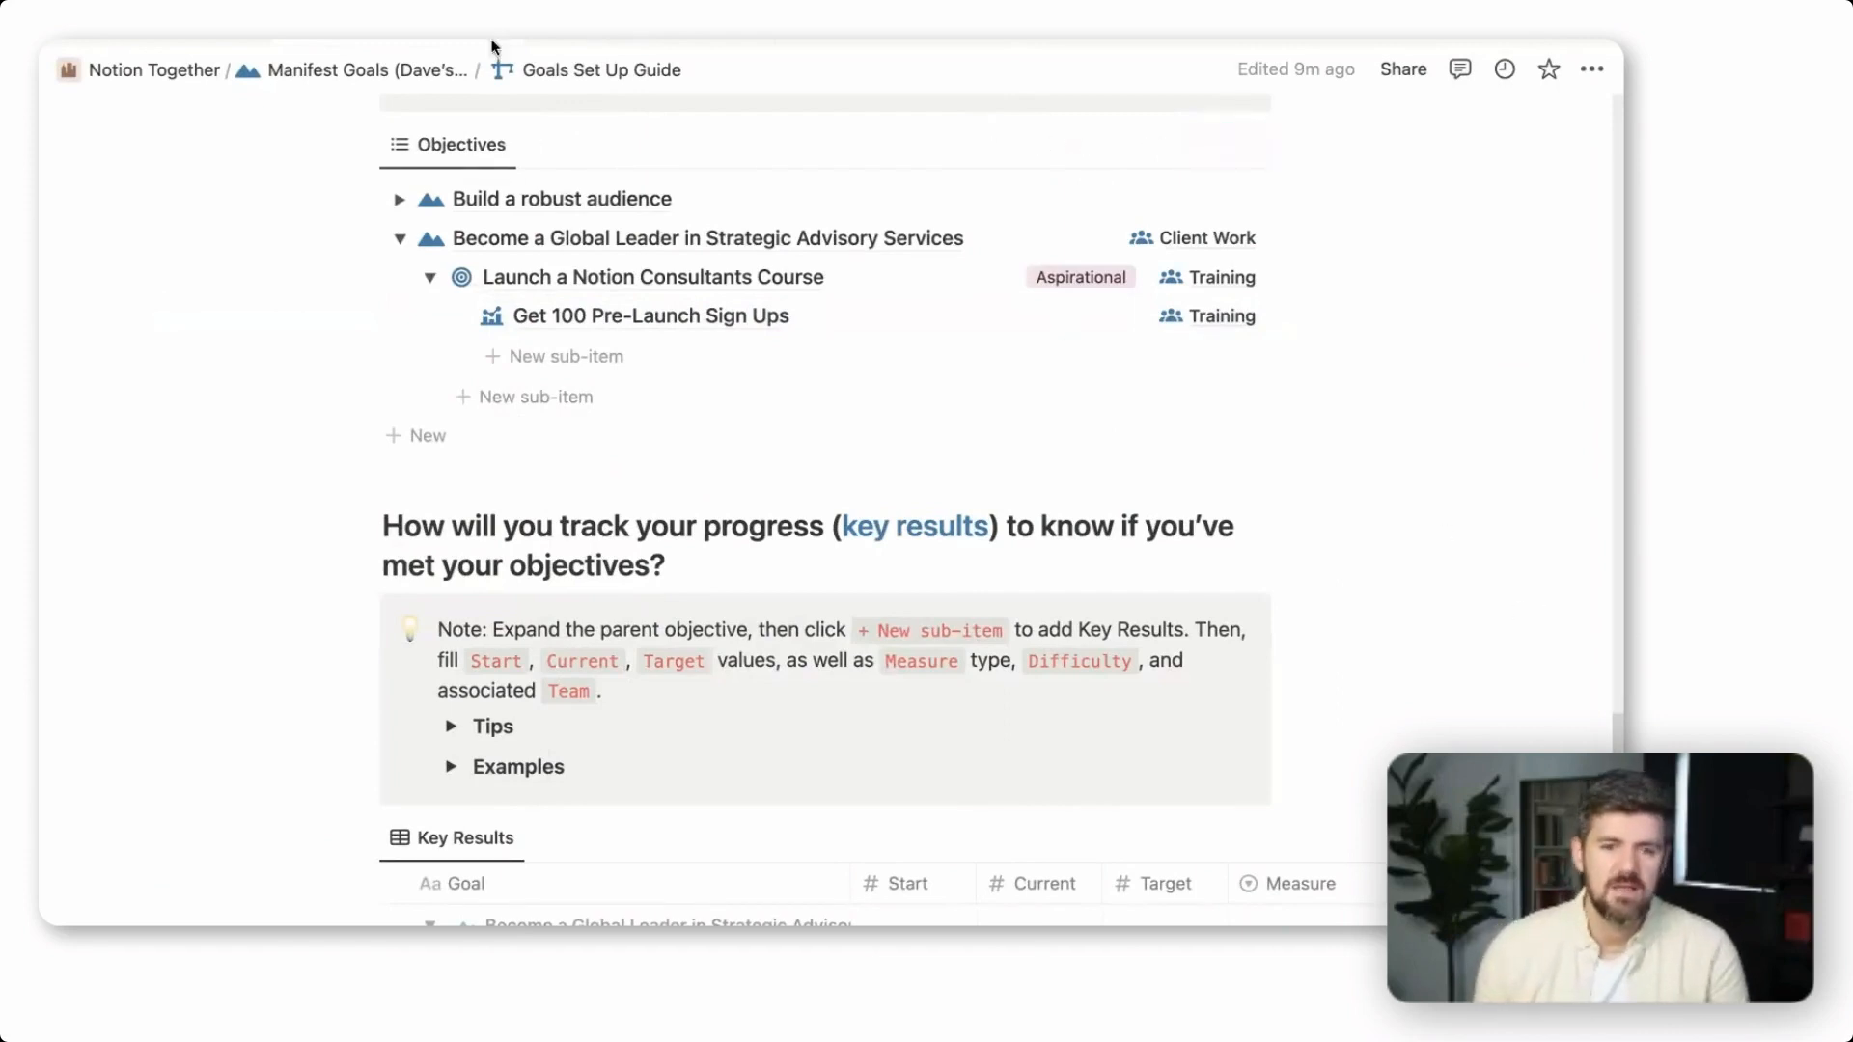
# Go to the Goals database from the Manifest Goals page and show the filters applied to its Simple view
pyautogui.click(357, 69)
pyautogui.click(438, 591)
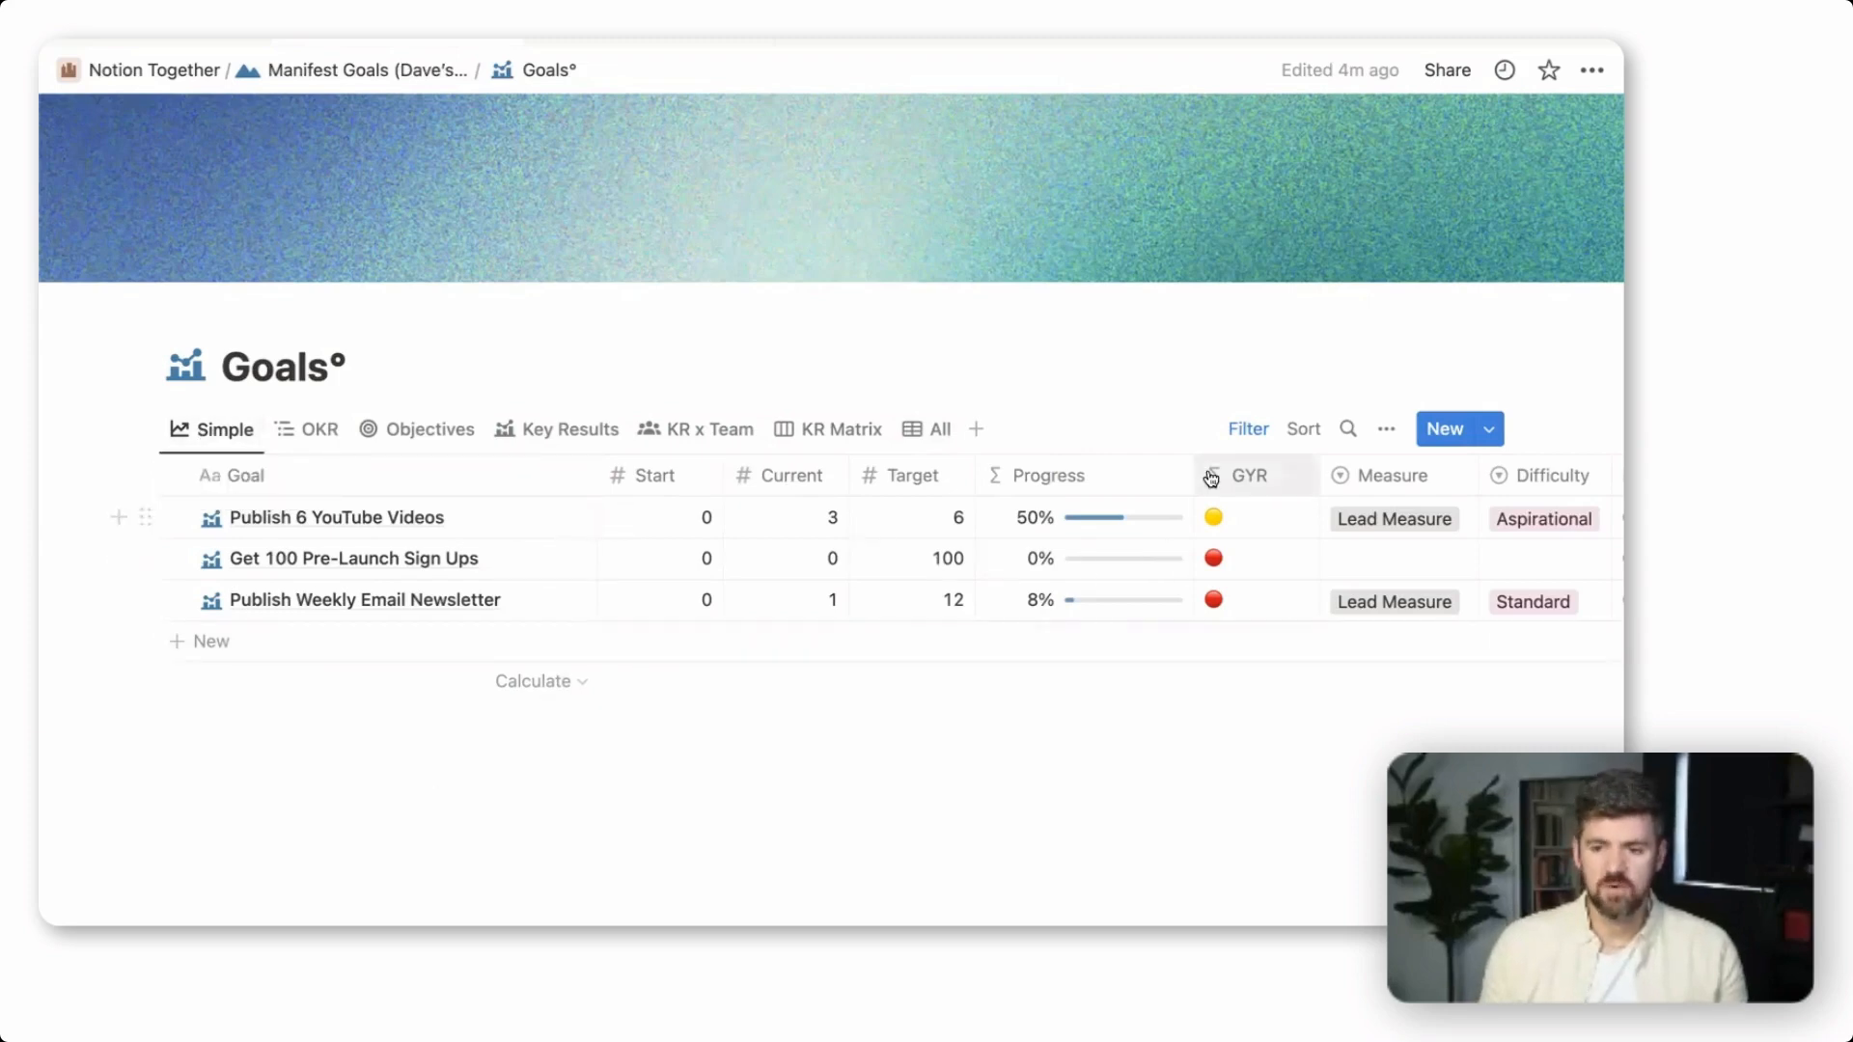
pyautogui.click(1252, 433)
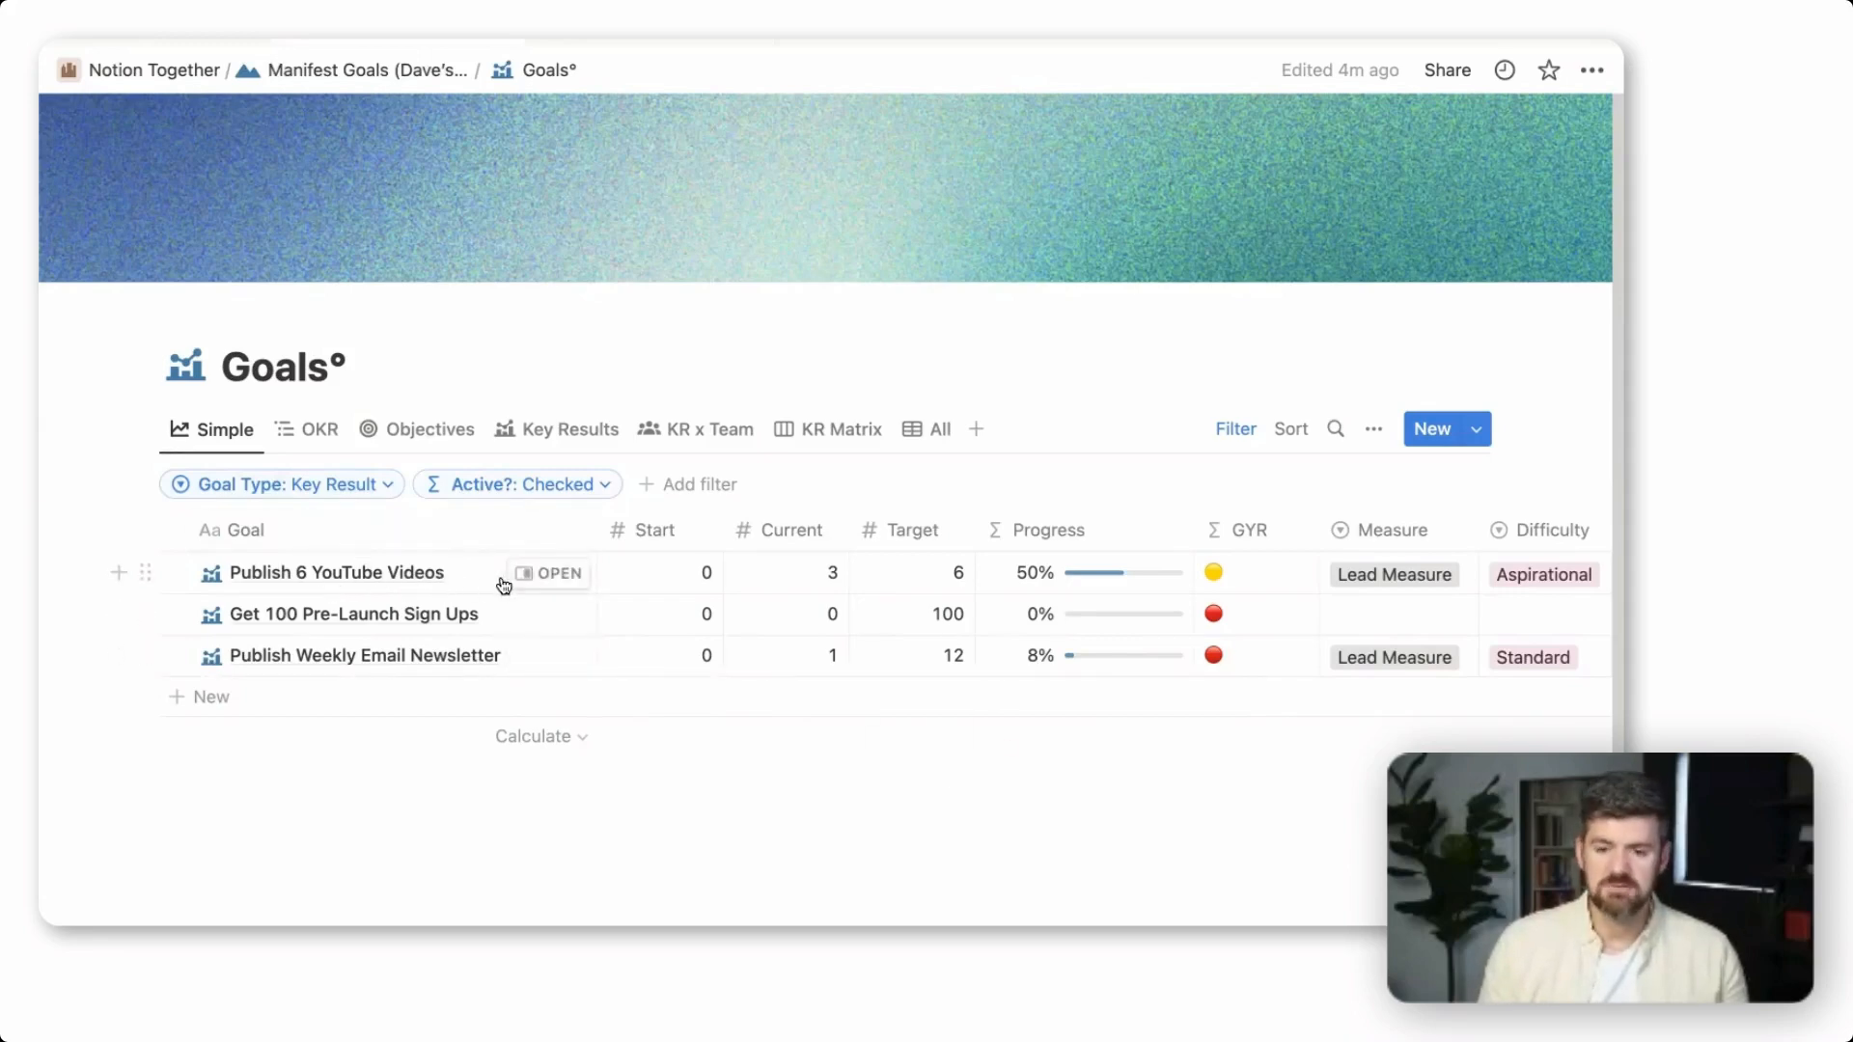
# Set the Current value of "Publish 6 YouTube Videos" to 4
pyautogui.click(822, 581)
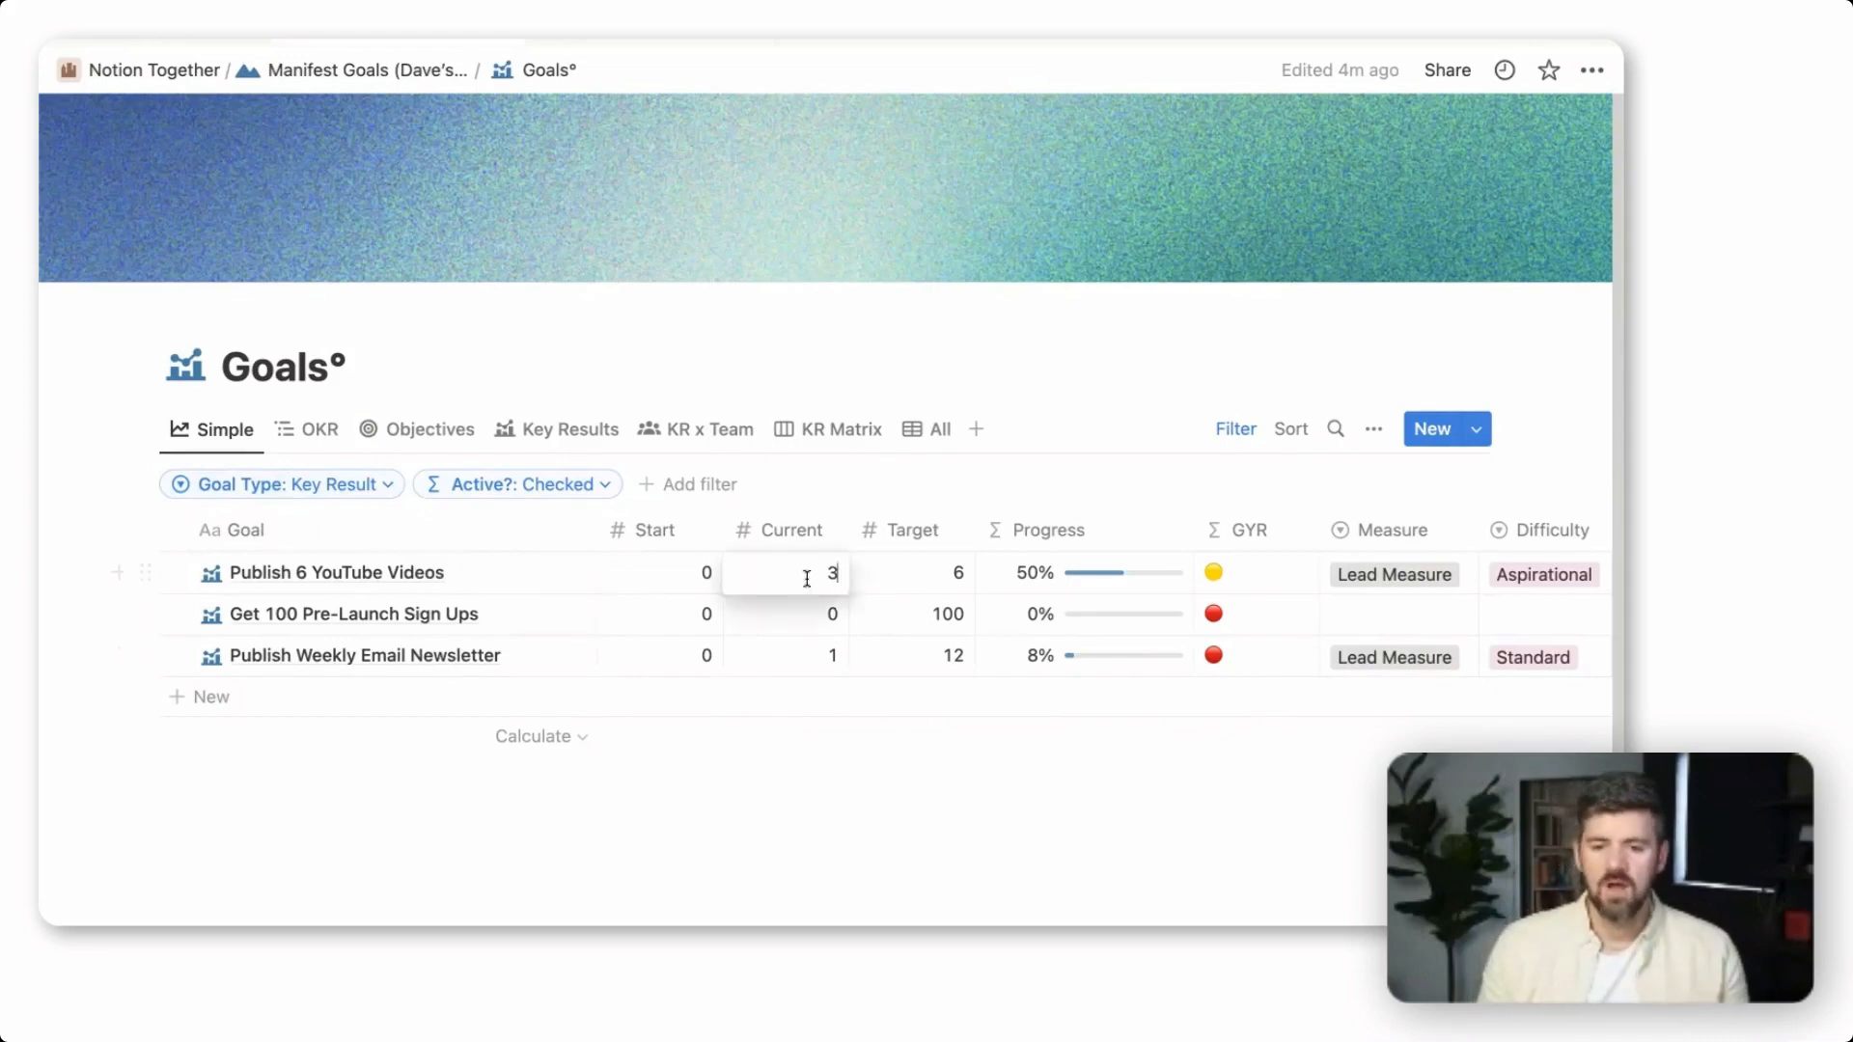
pyautogui.write('4')
pyautogui.press('Return')
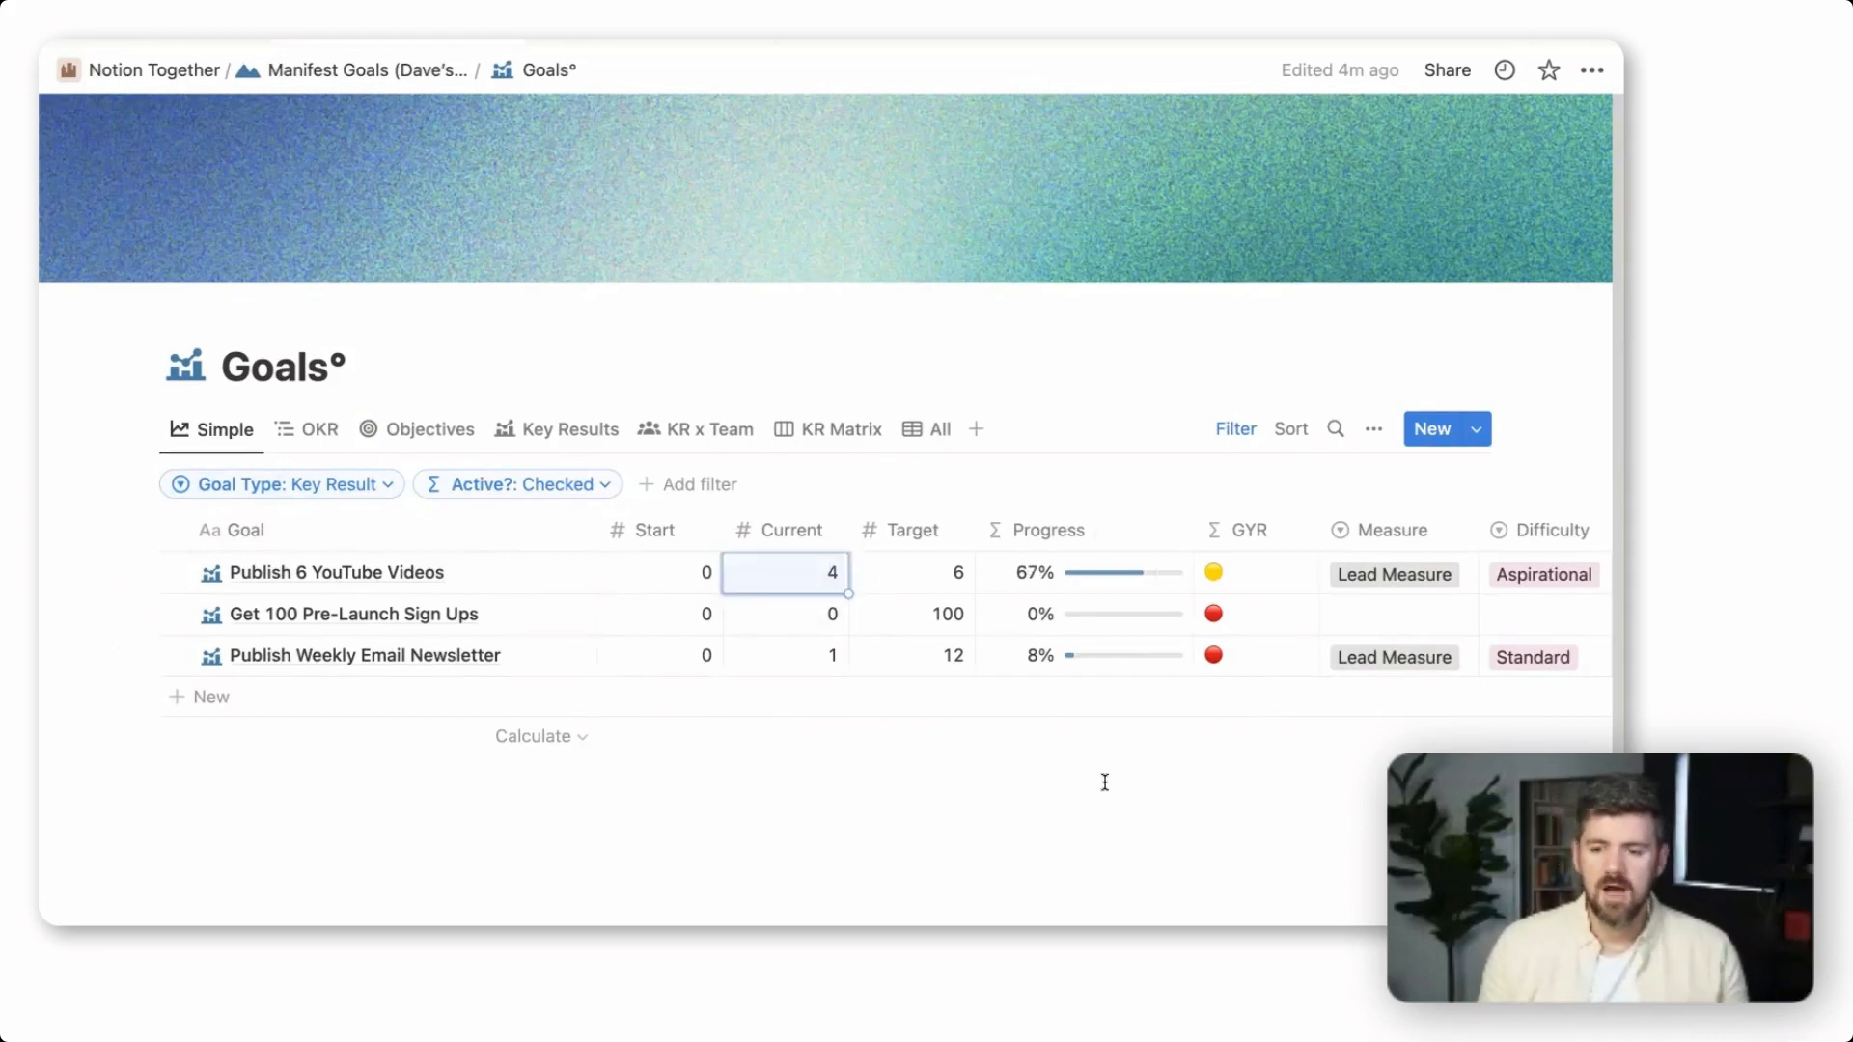
# Review the remaining columns of the Simple view and widen the Team column so that the full team names fit
pyautogui.moveTo(1088, 748)
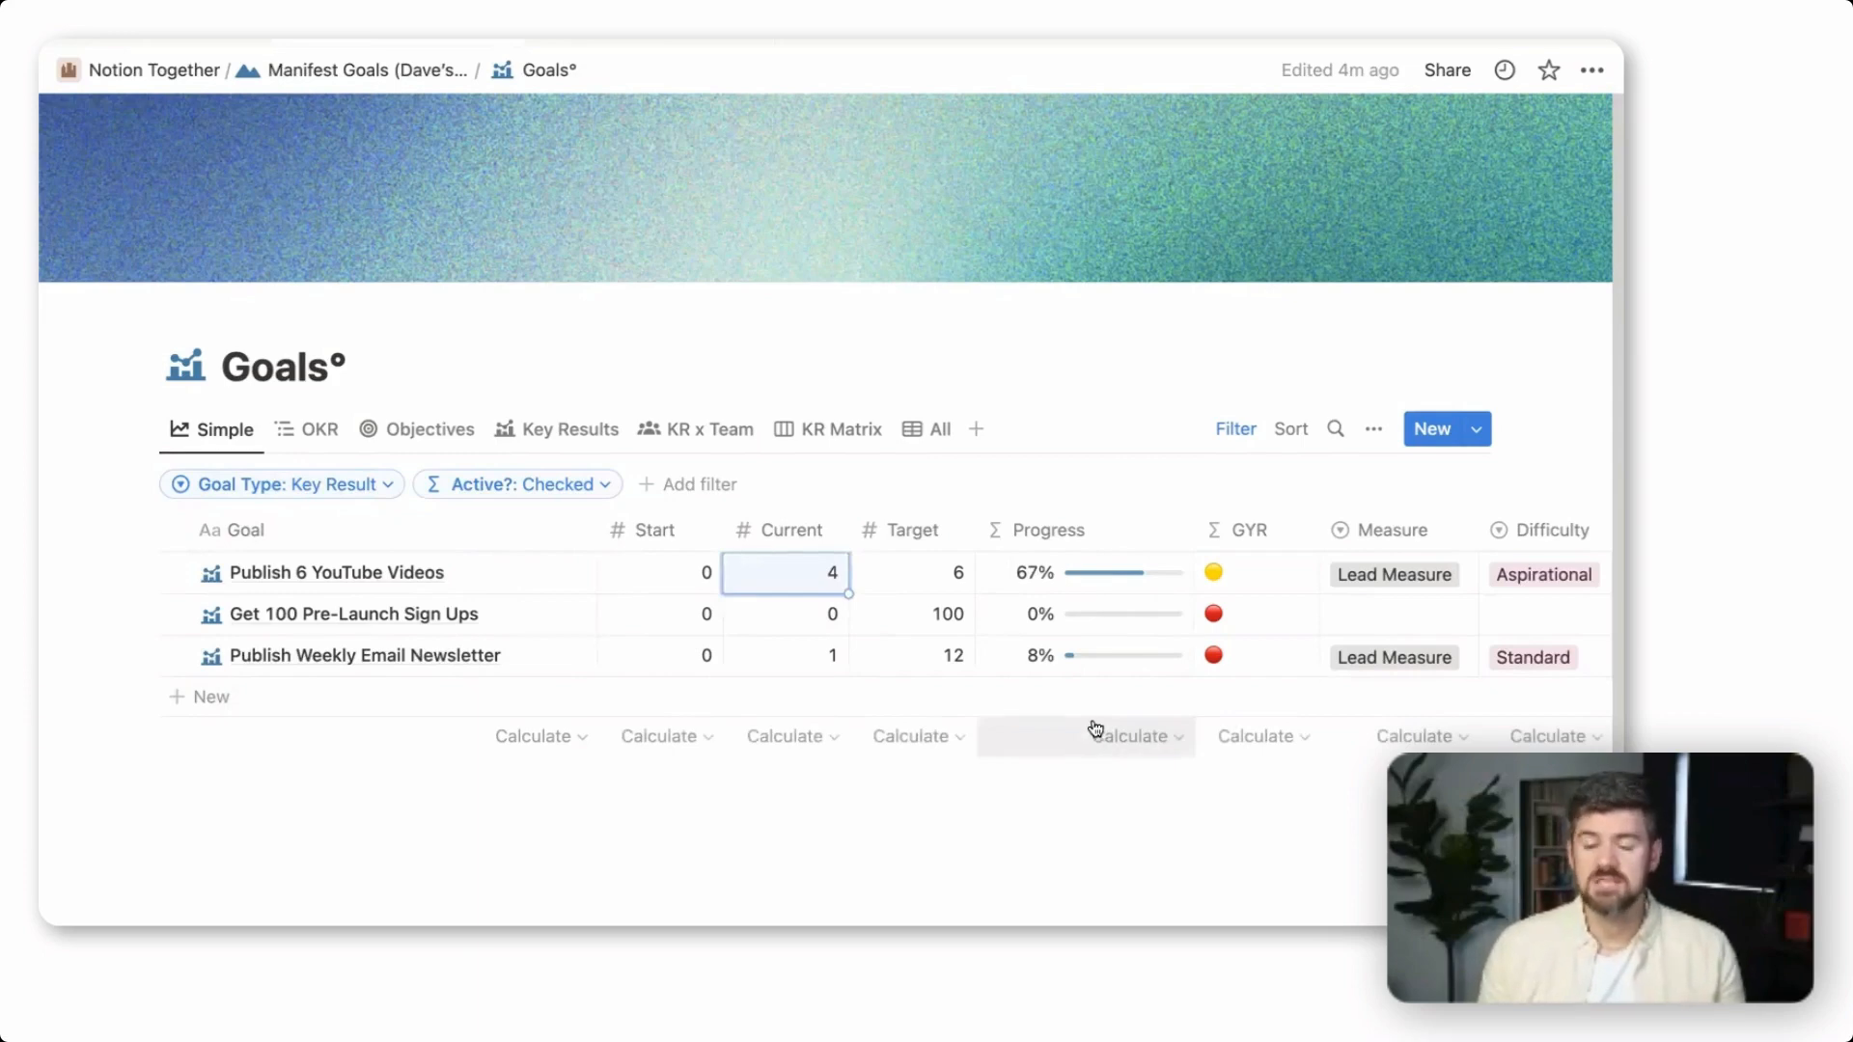
pyautogui.hscroll(2, 953, 610)
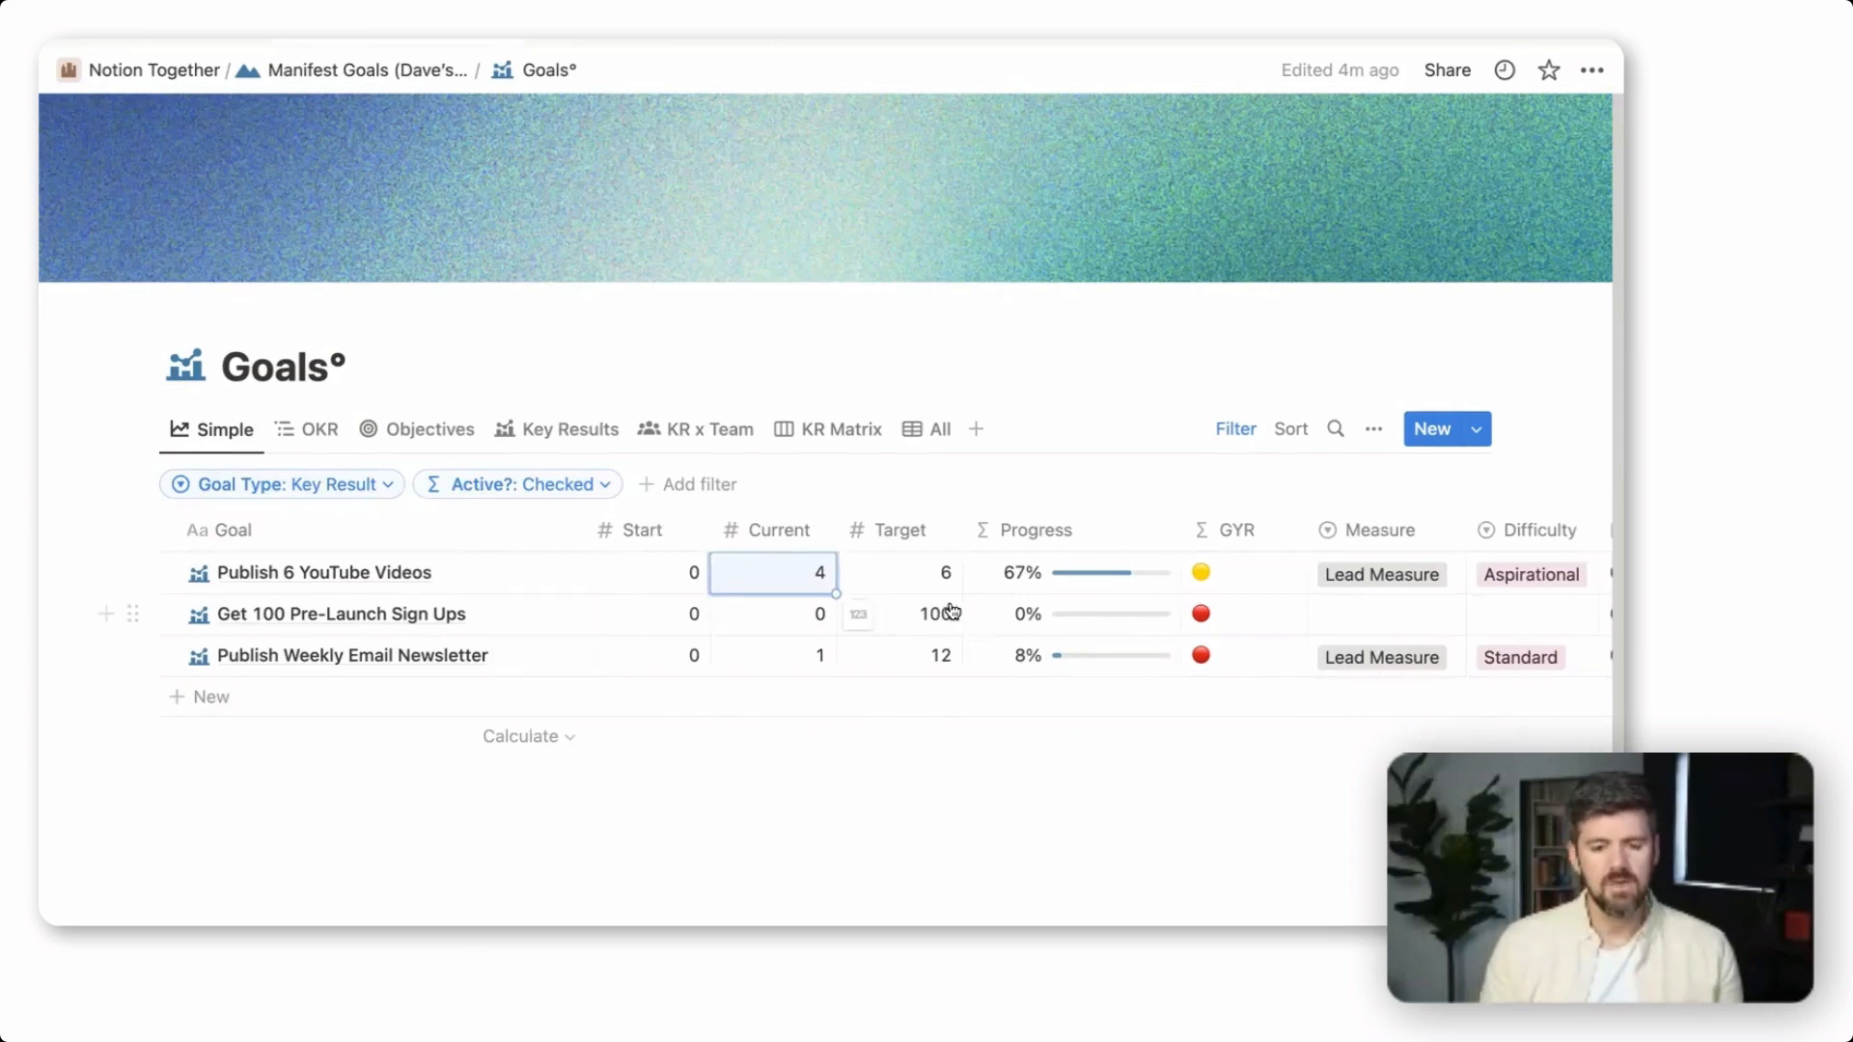
pyautogui.hscroll(7, 953, 610)
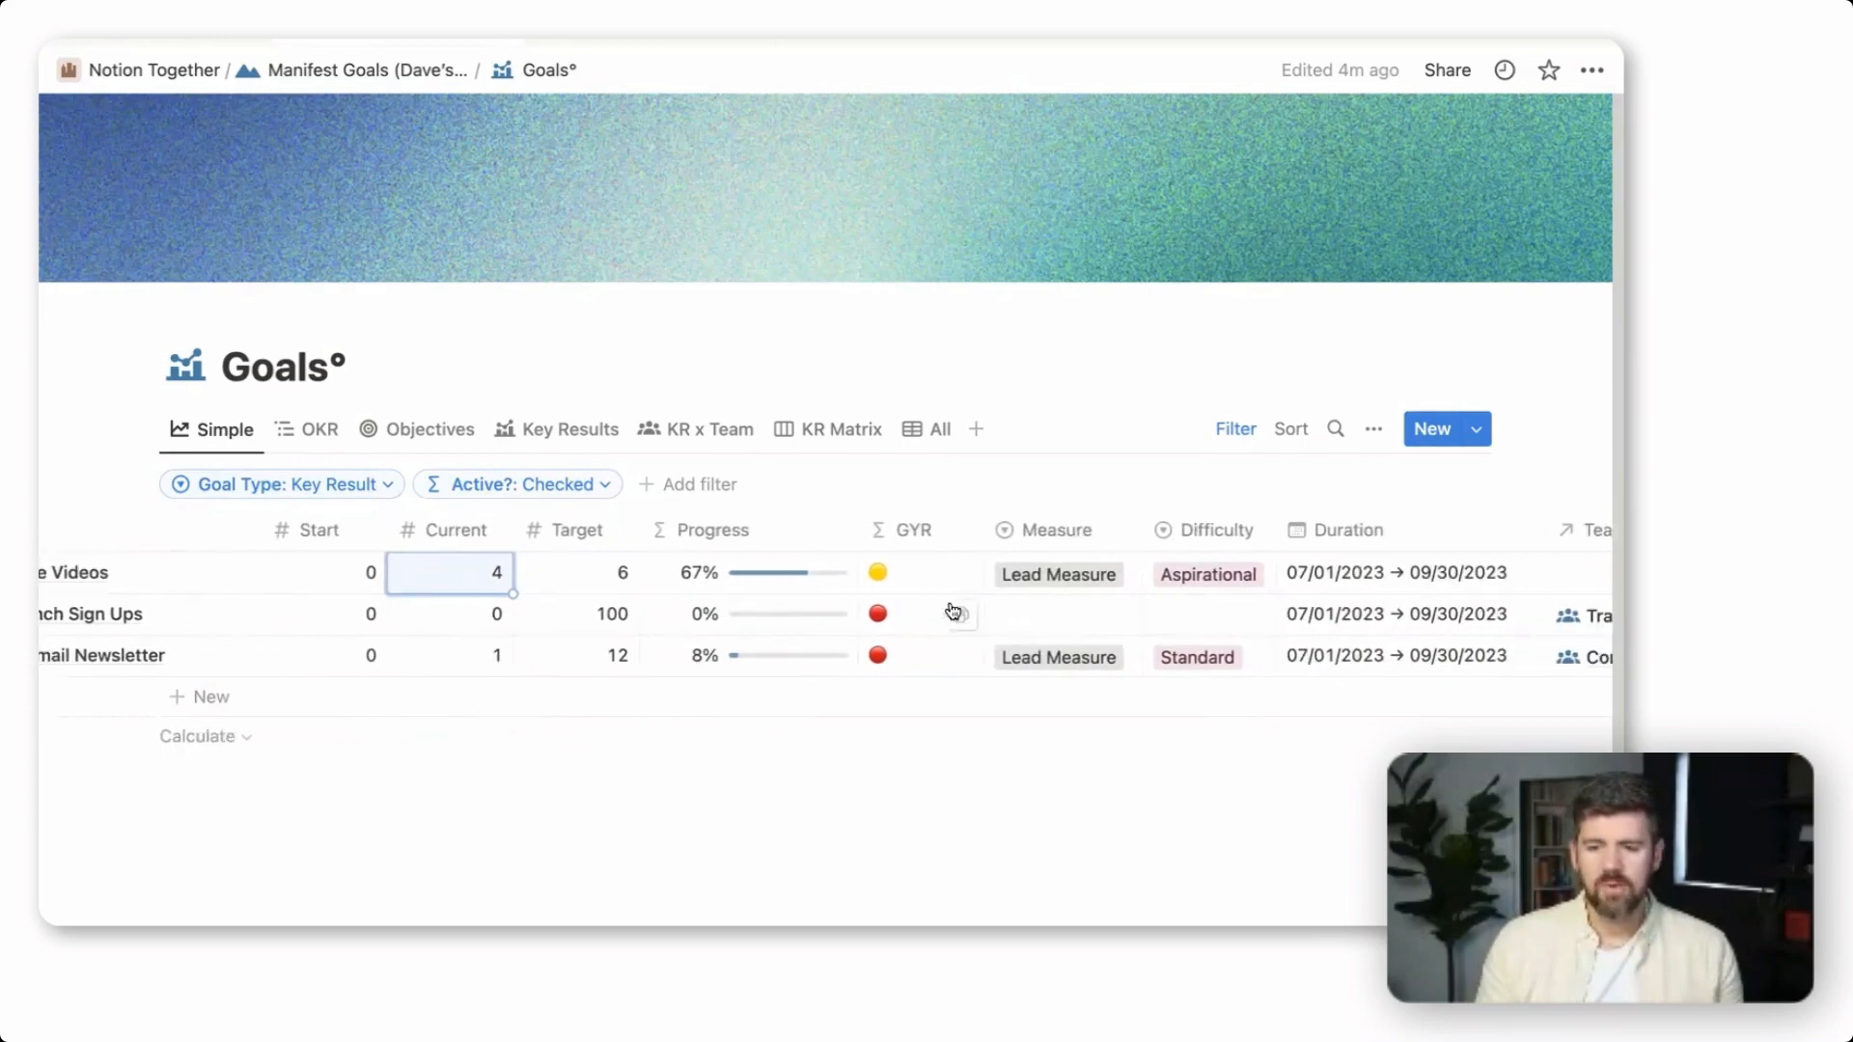
pyautogui.hscroll(5, 956, 616)
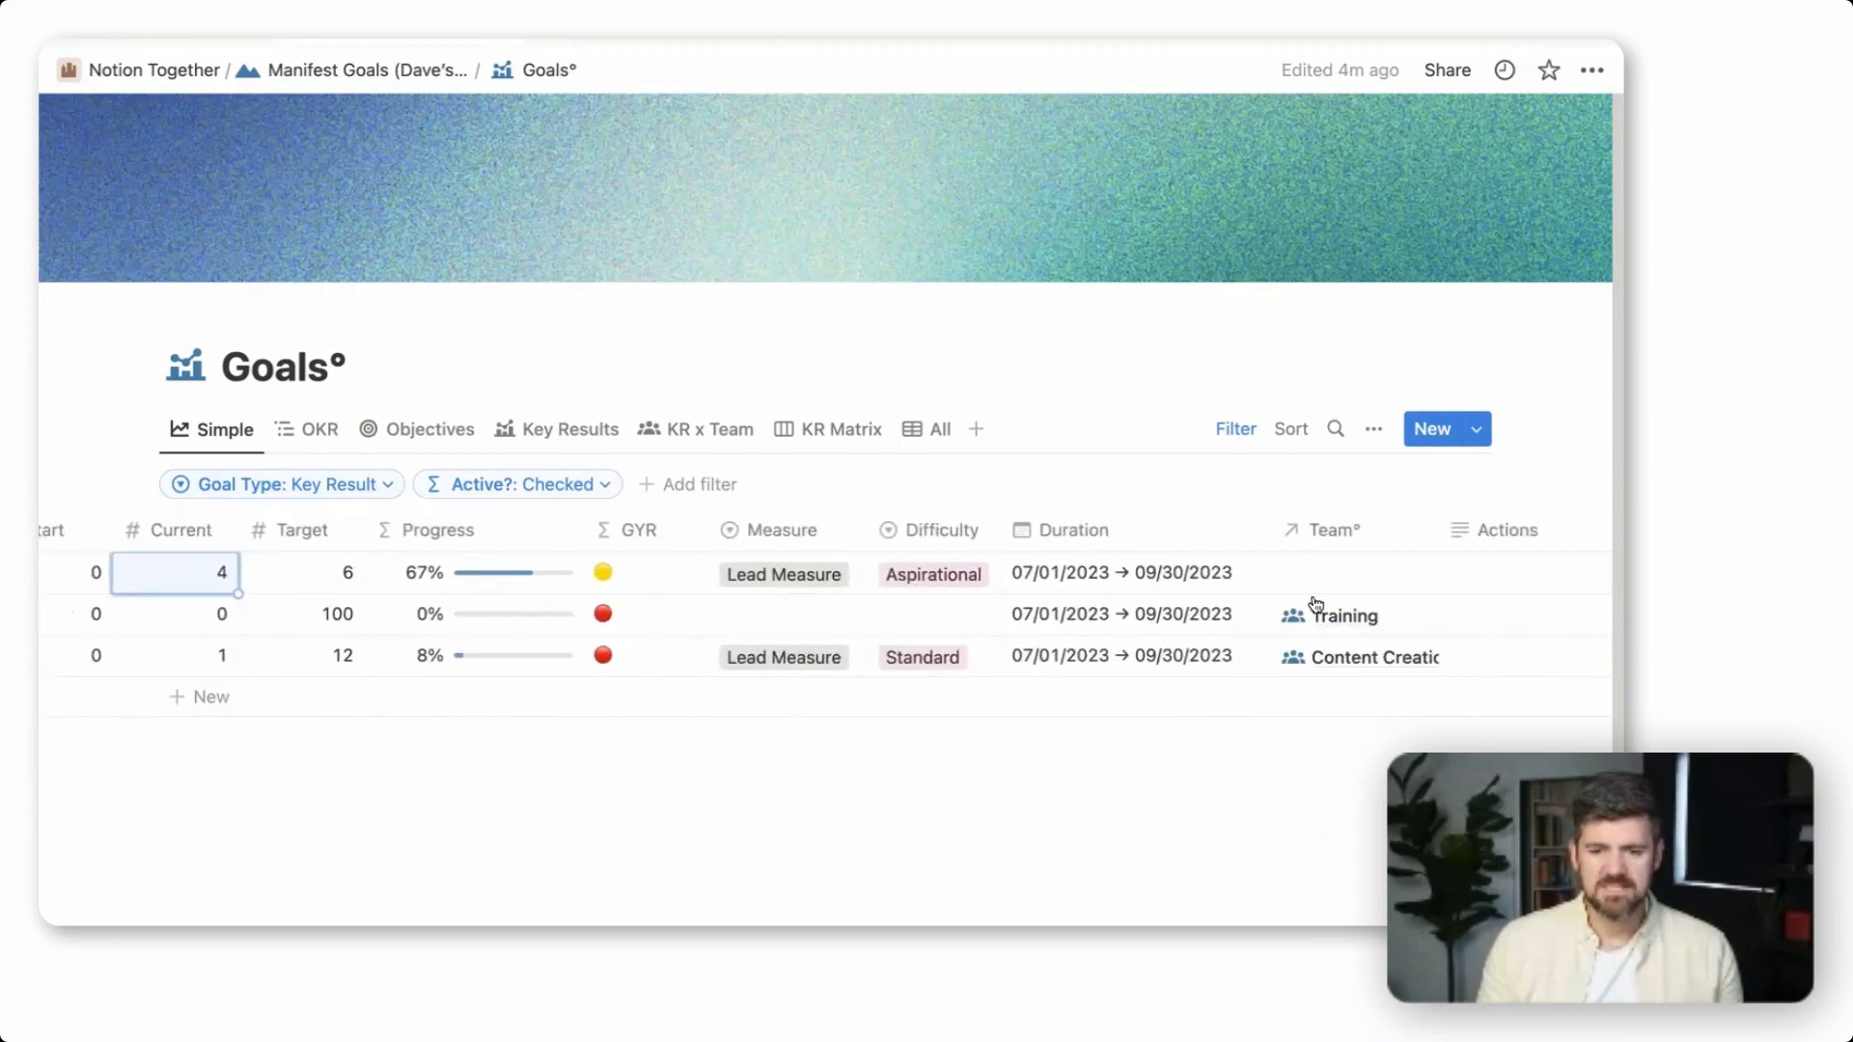
pyautogui.moveTo(1439, 530); pyautogui.dragTo(1477, 530)
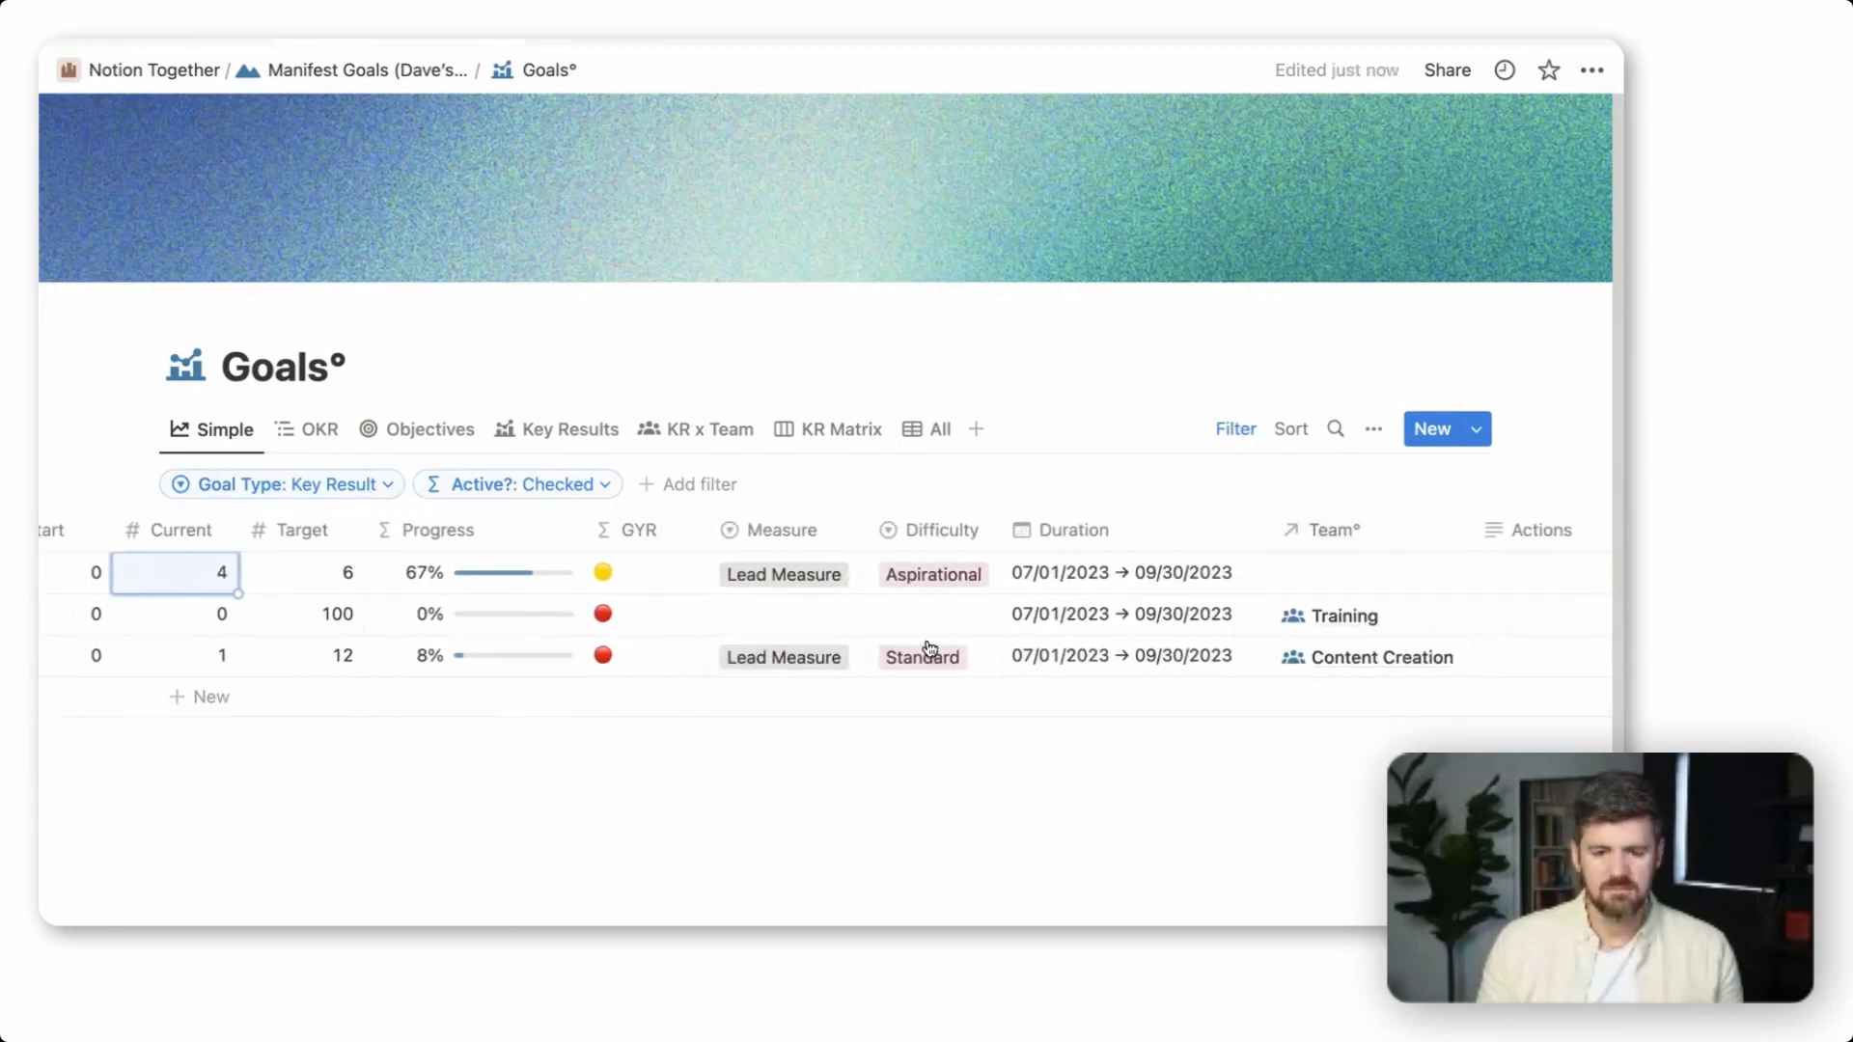
pyautogui.hscroll(-1, 931, 627)
pyautogui.hscroll(-10, 935, 614)
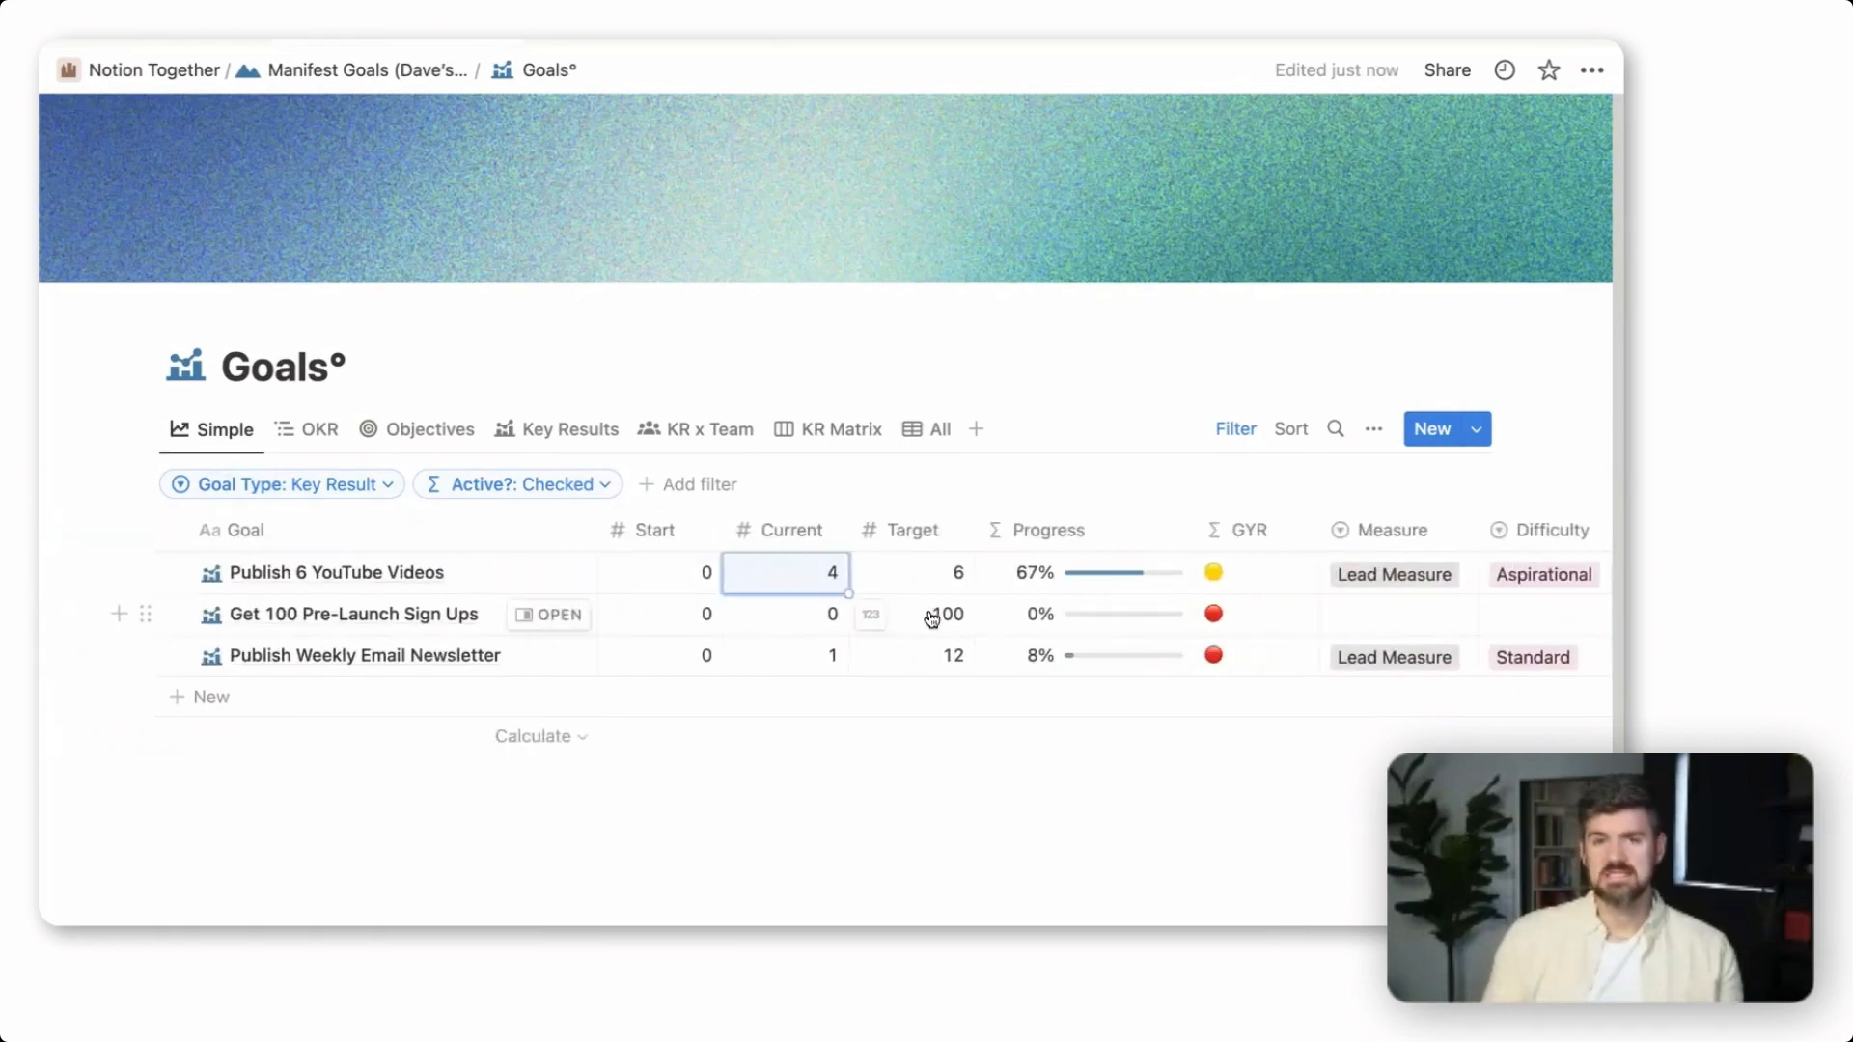
# Check the Measure options available for "Publish 6 YouTube Videos" and inspect the formula behind its GYR status
pyautogui.click(1391, 589)
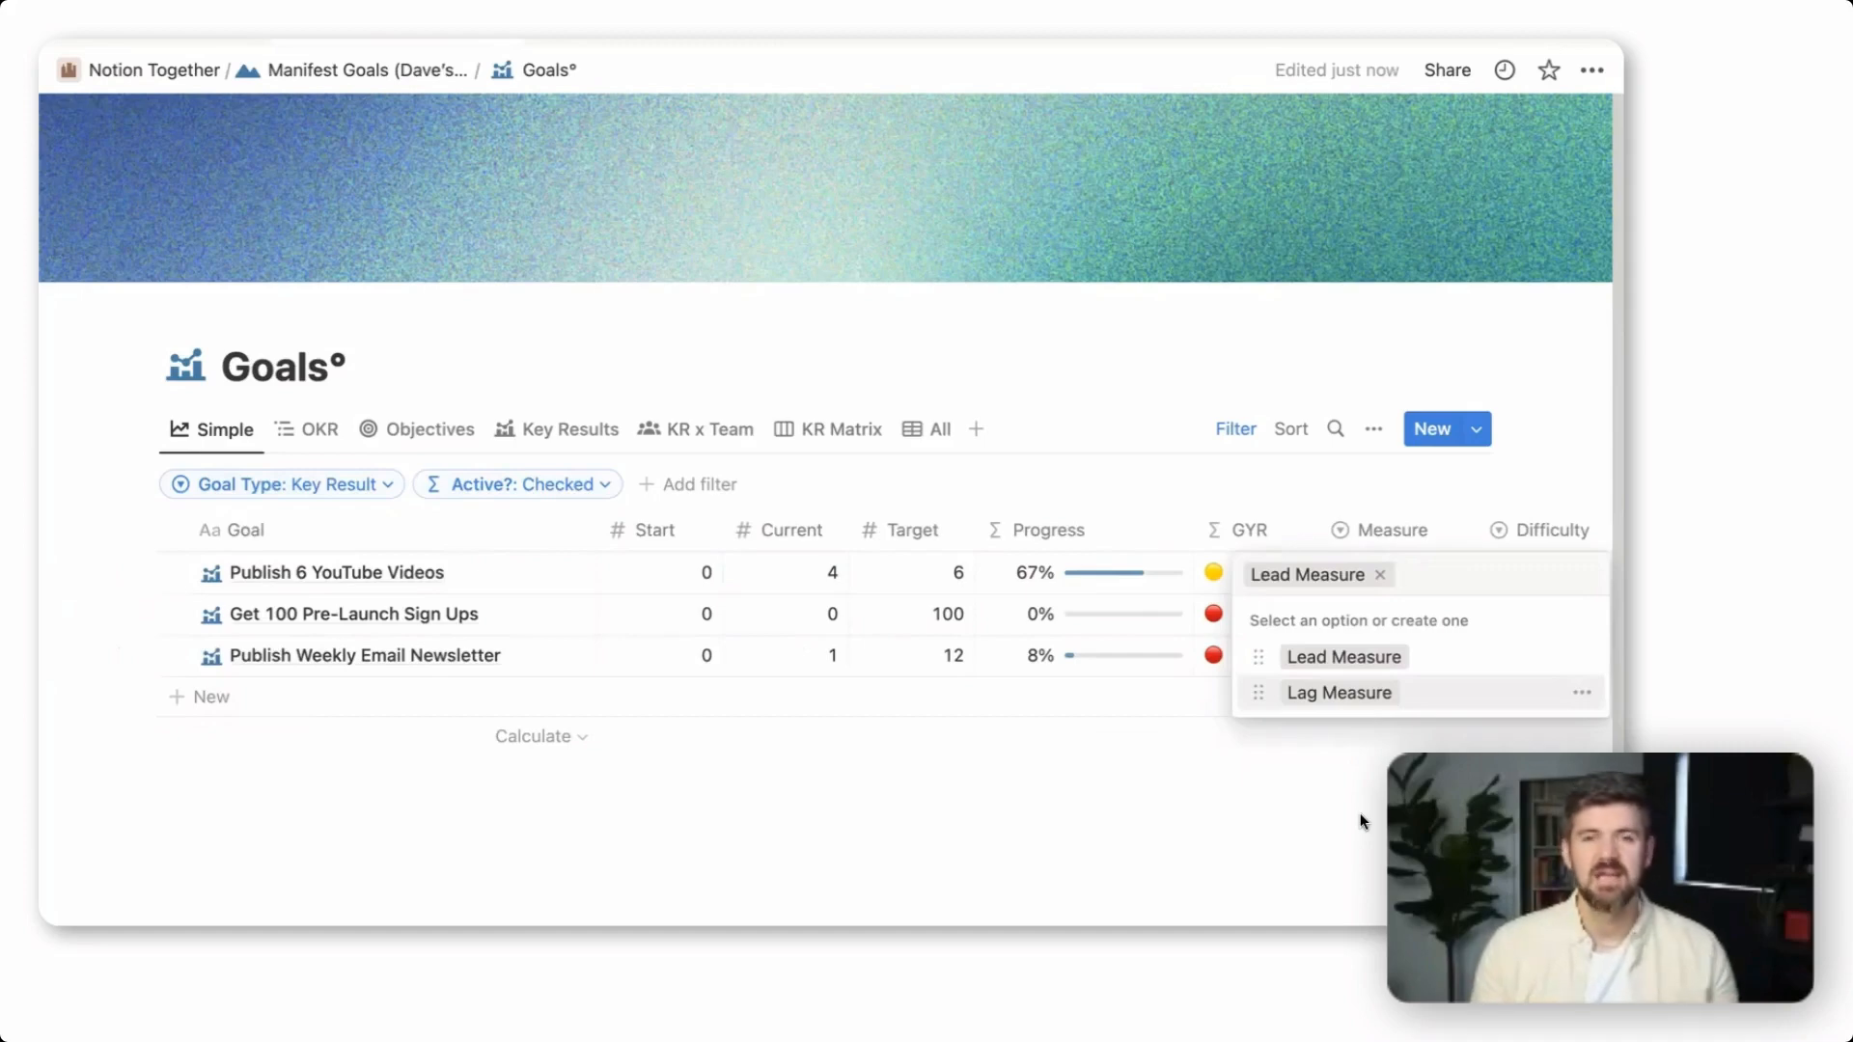
pyautogui.press('Escape')
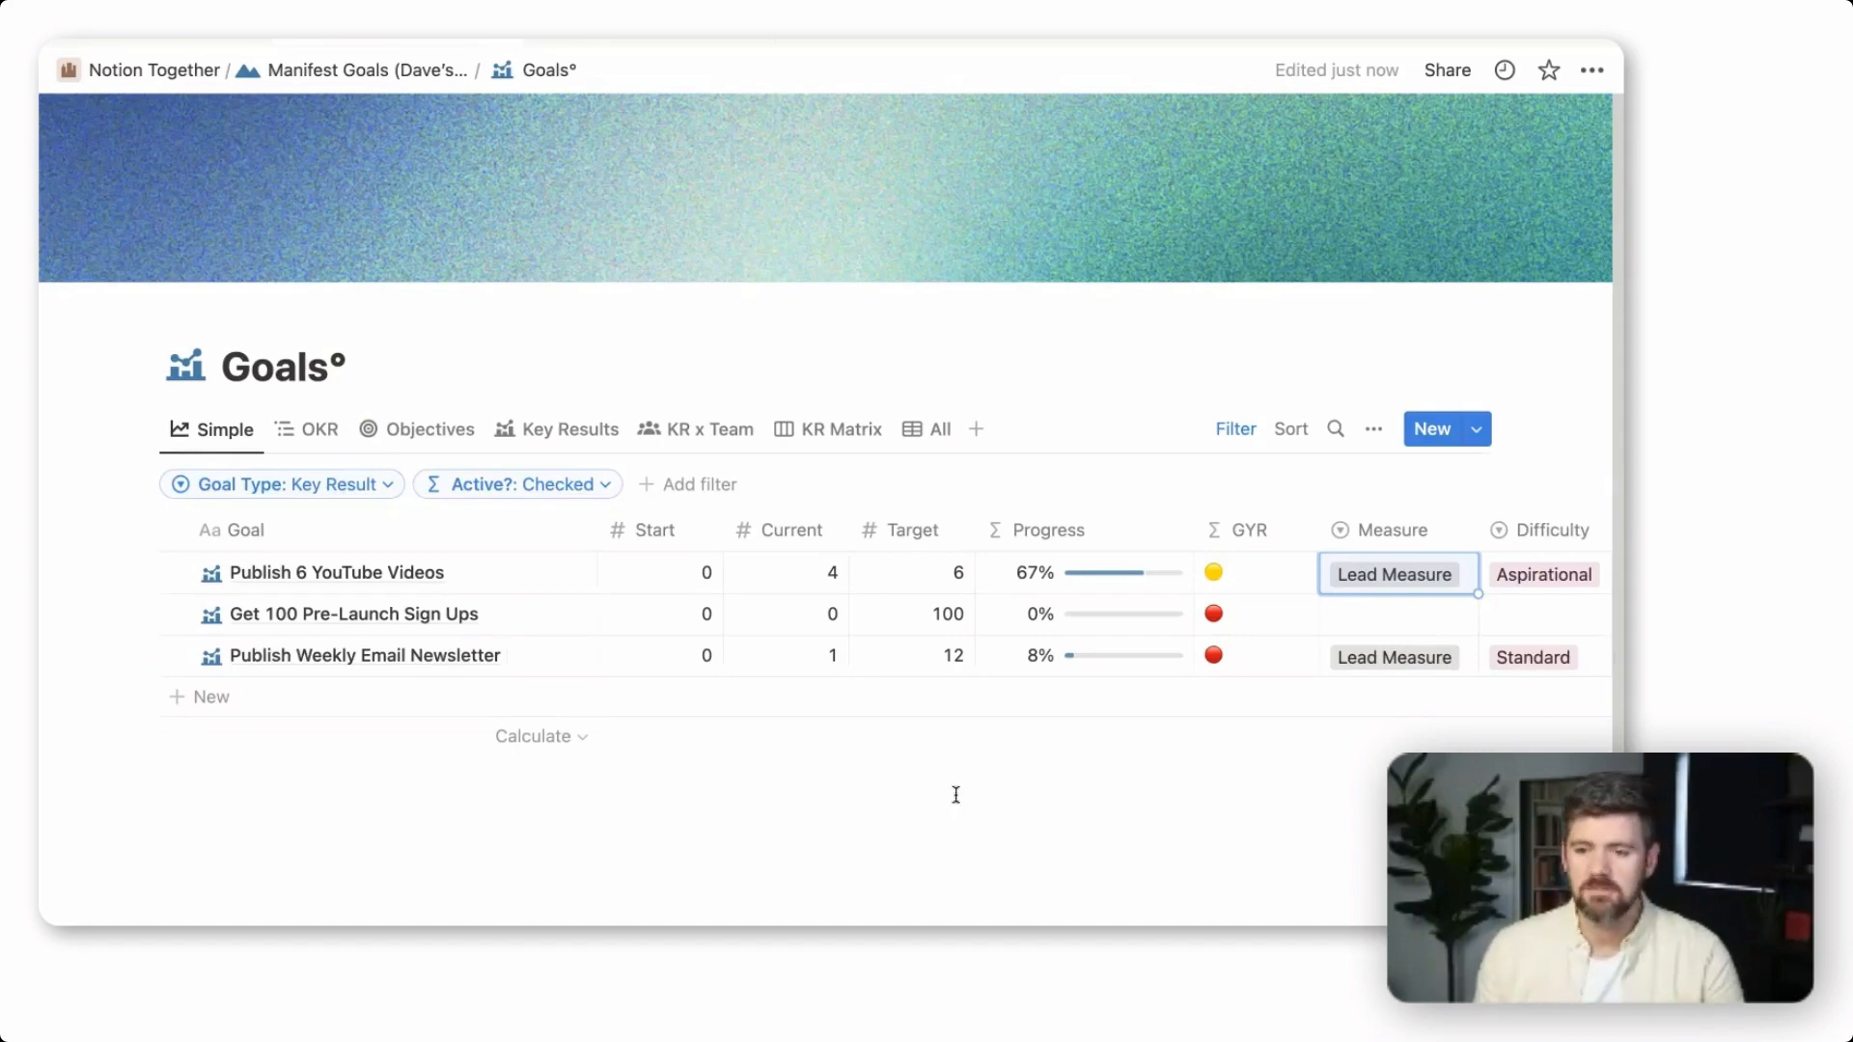
pyautogui.hscroll(2, 1173, 595)
pyautogui.hscroll(4, 1174, 596)
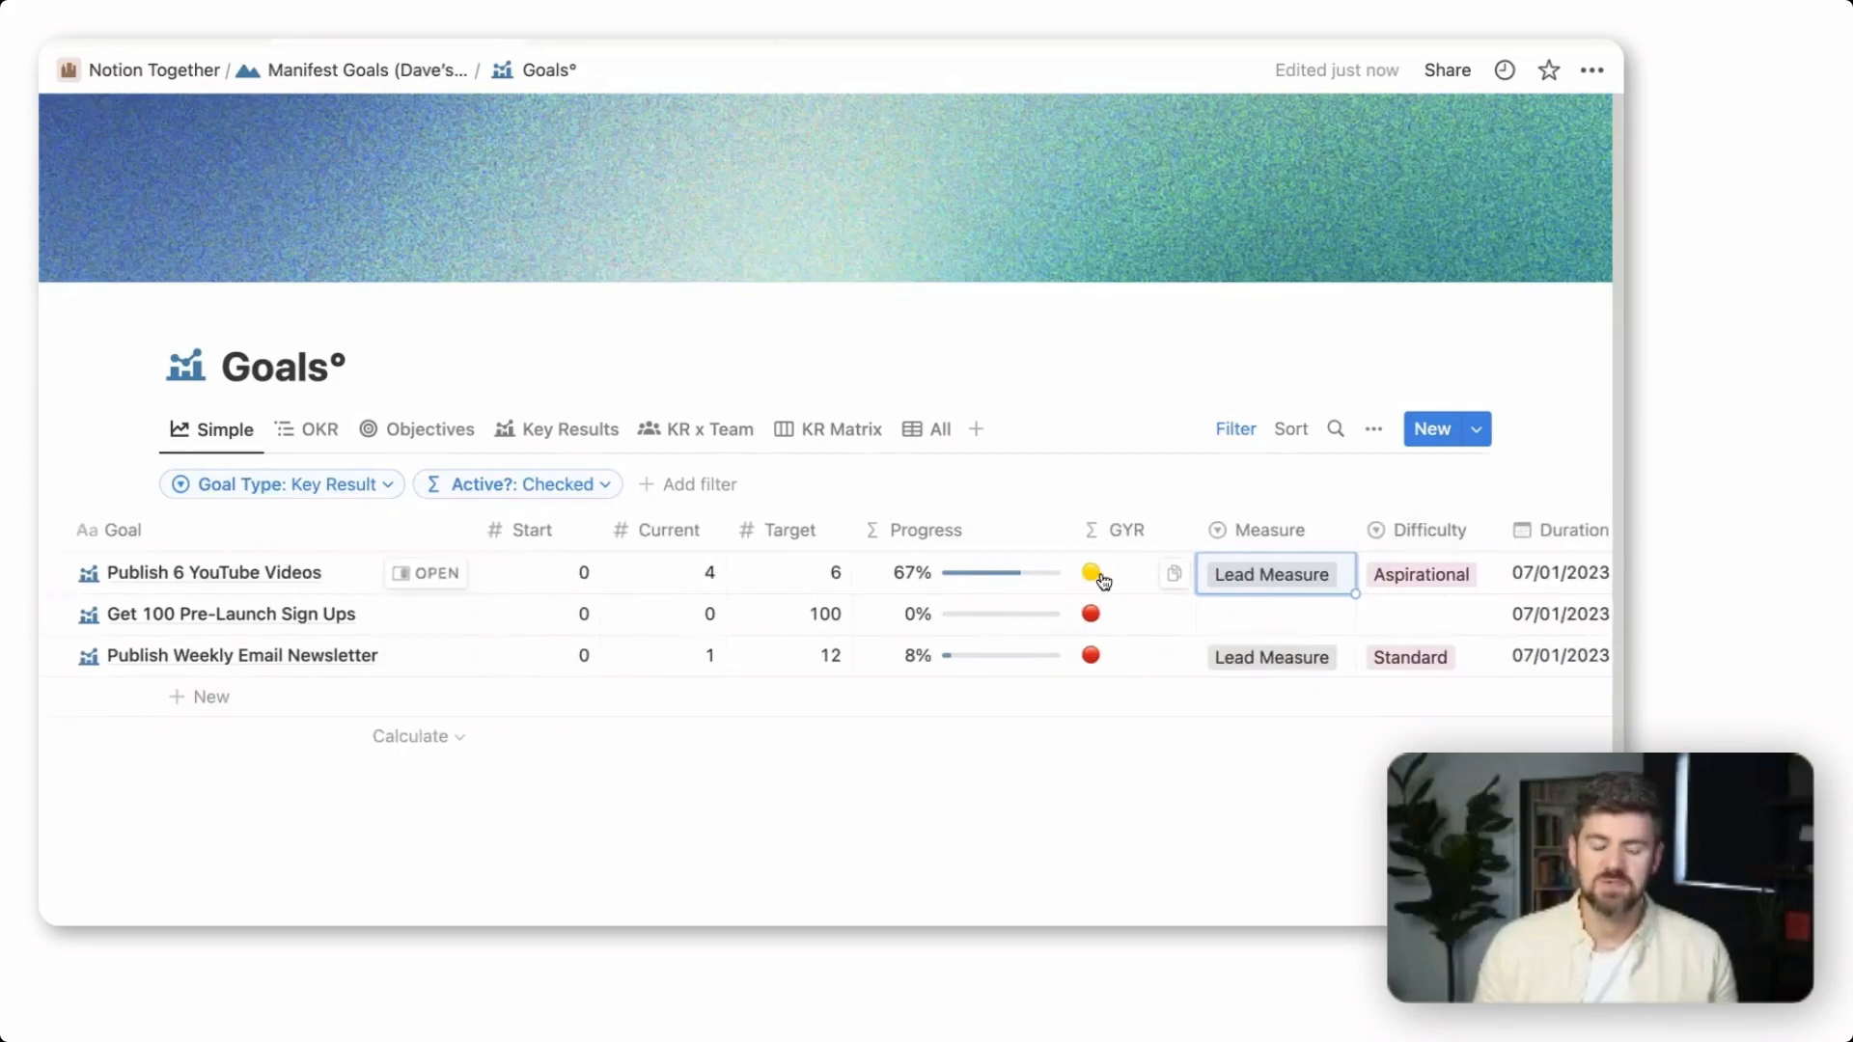
pyautogui.click(1126, 575)
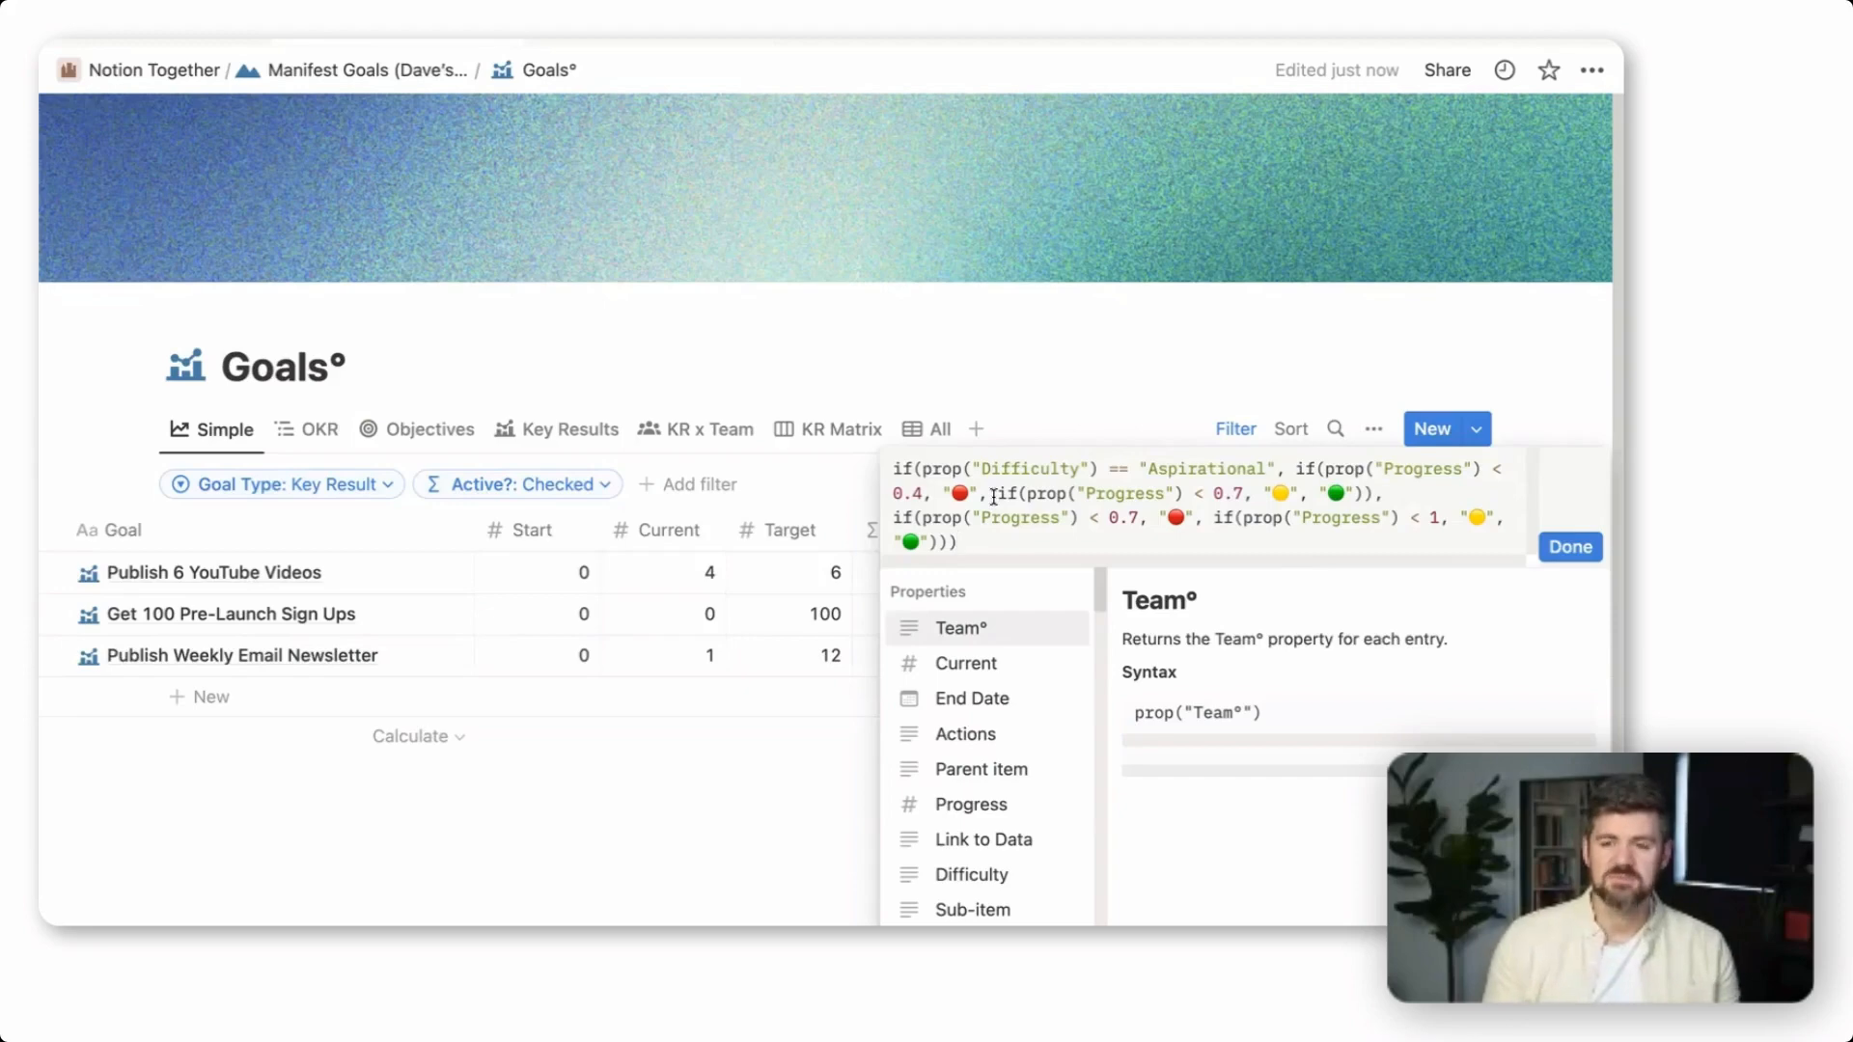
pyautogui.click(1236, 367)
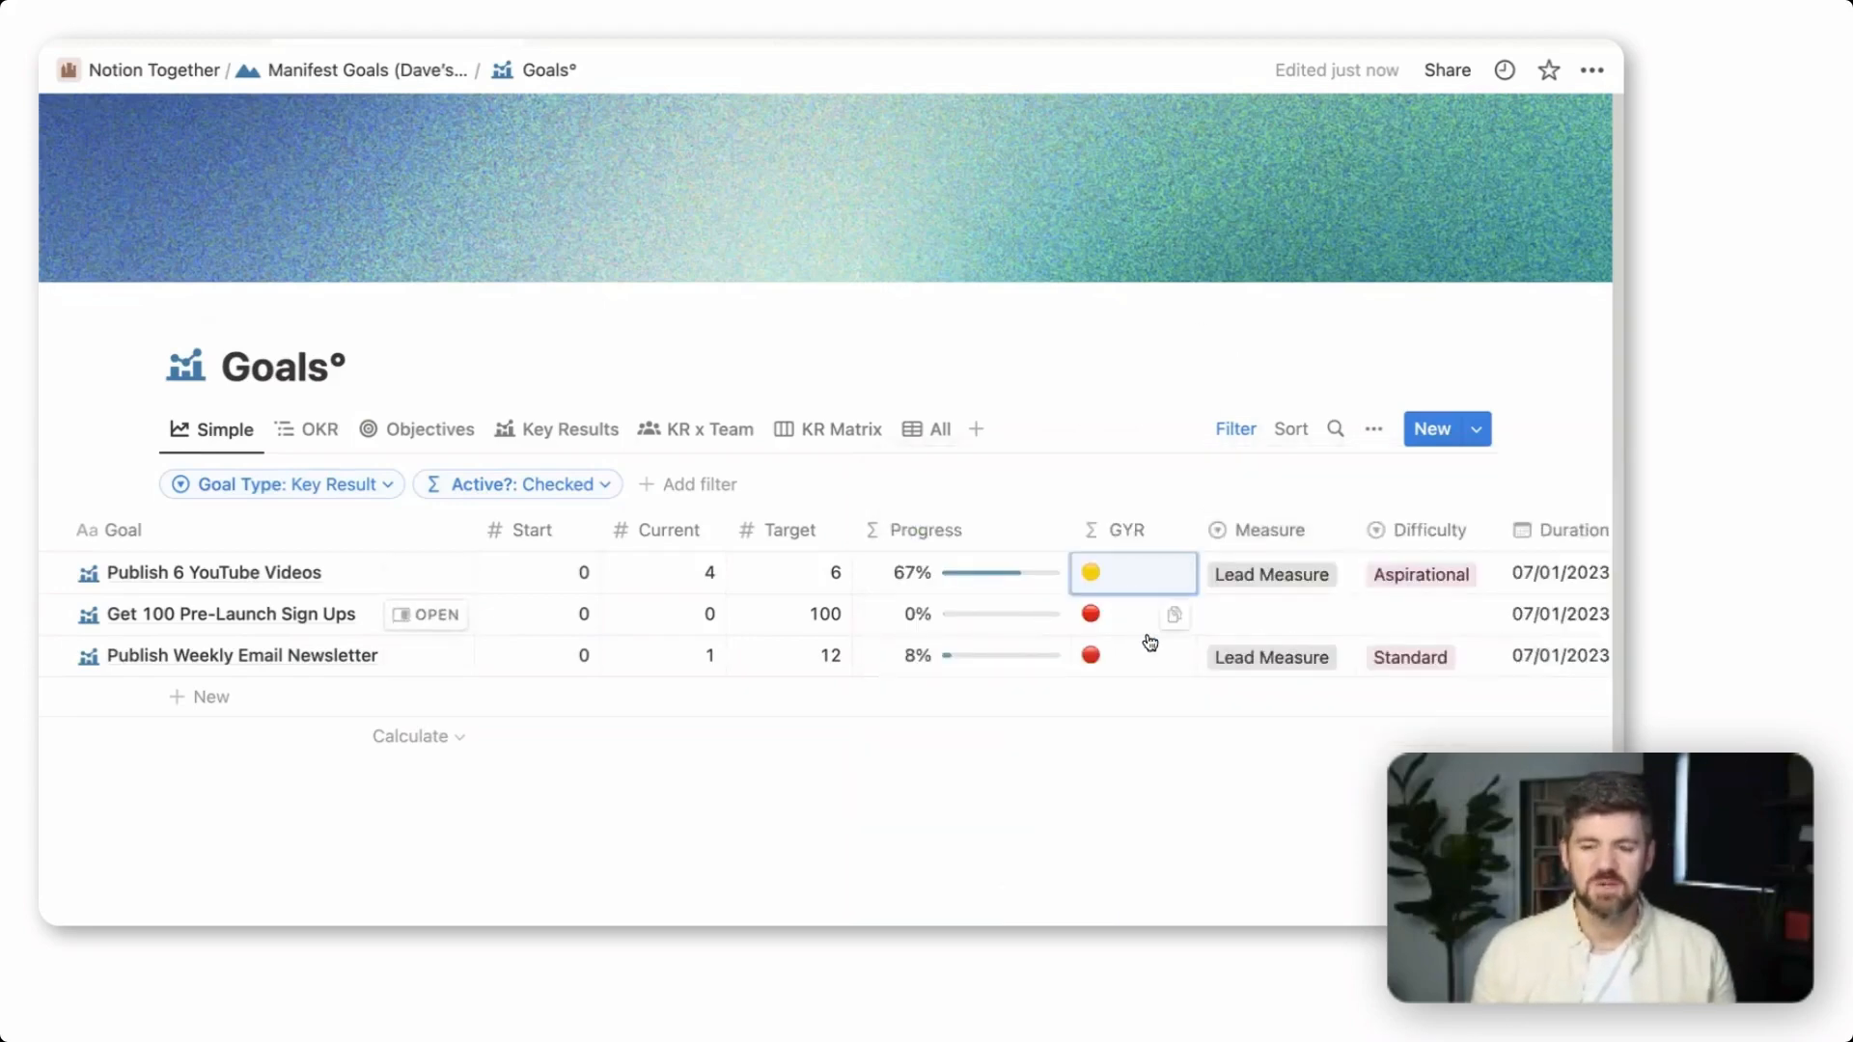
pyautogui.hscroll(-3, 1154, 613)
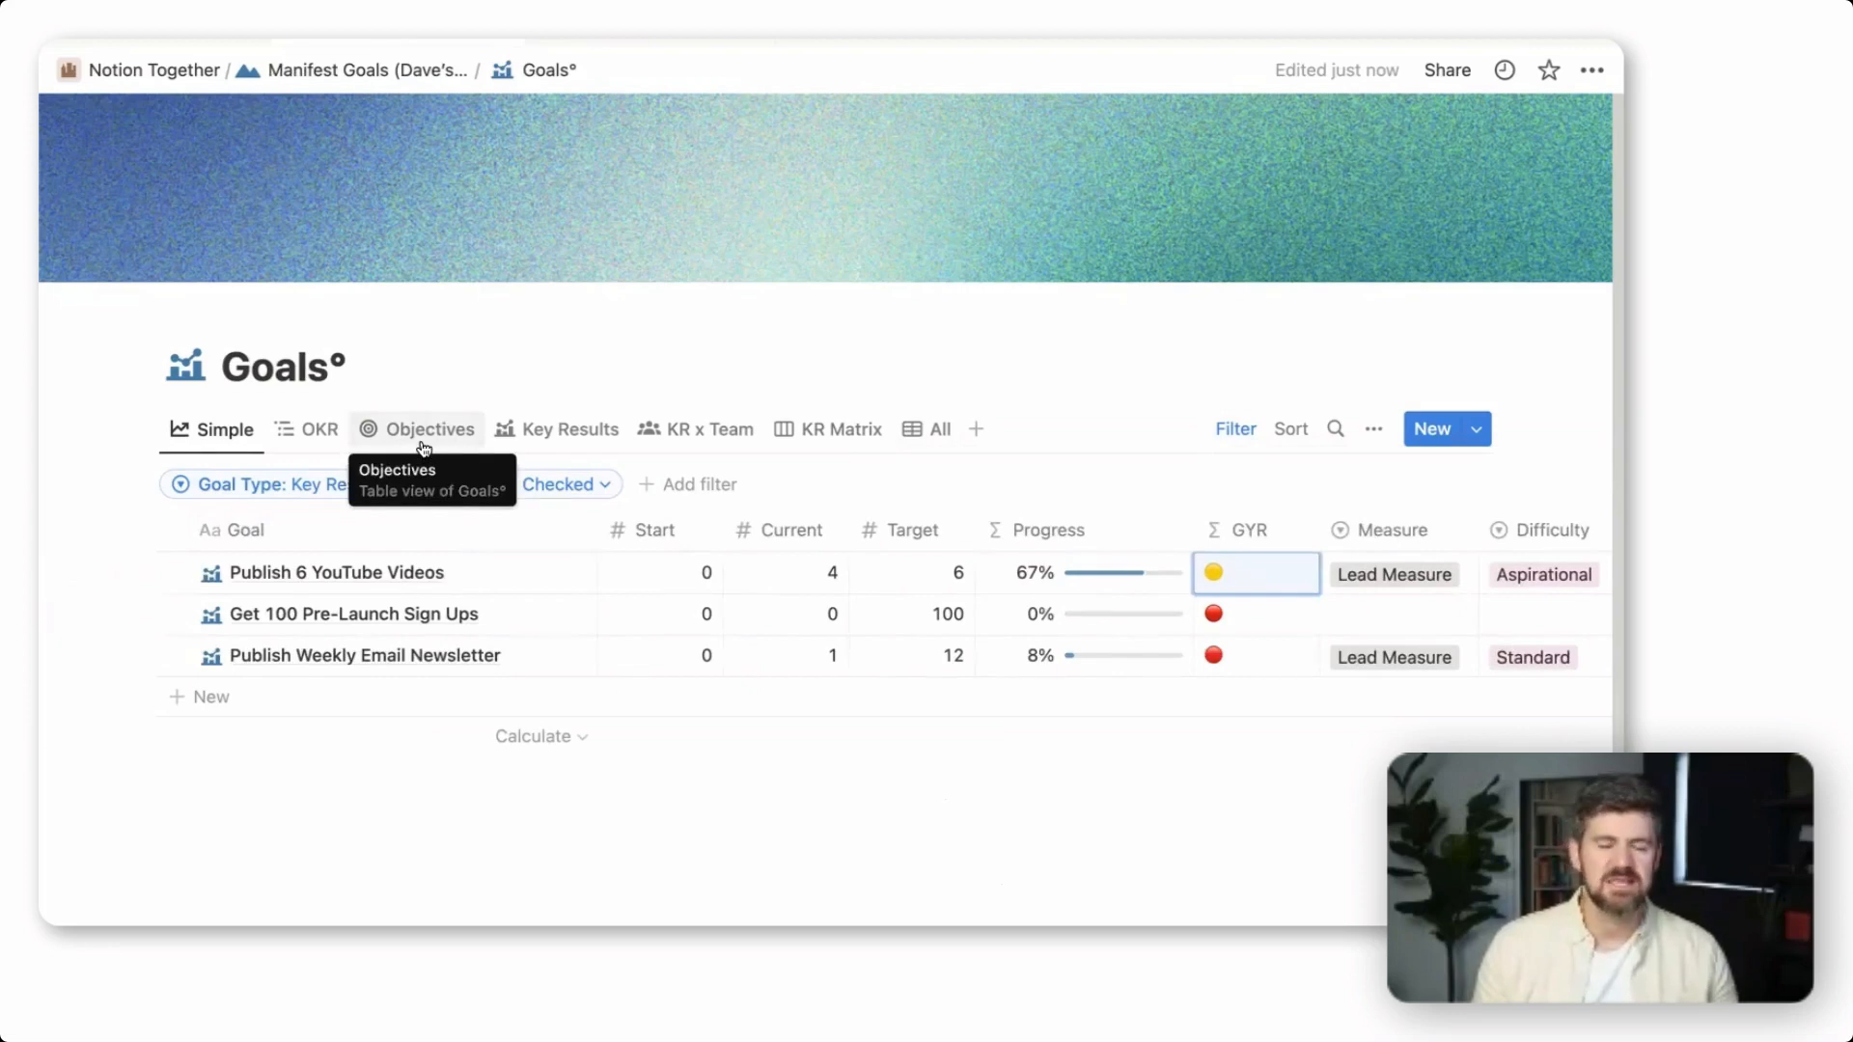
# In the OKR view, expand "Build a robust audience" down to its key results and widen the Team column to fit the team names
pyautogui.click(324, 437)
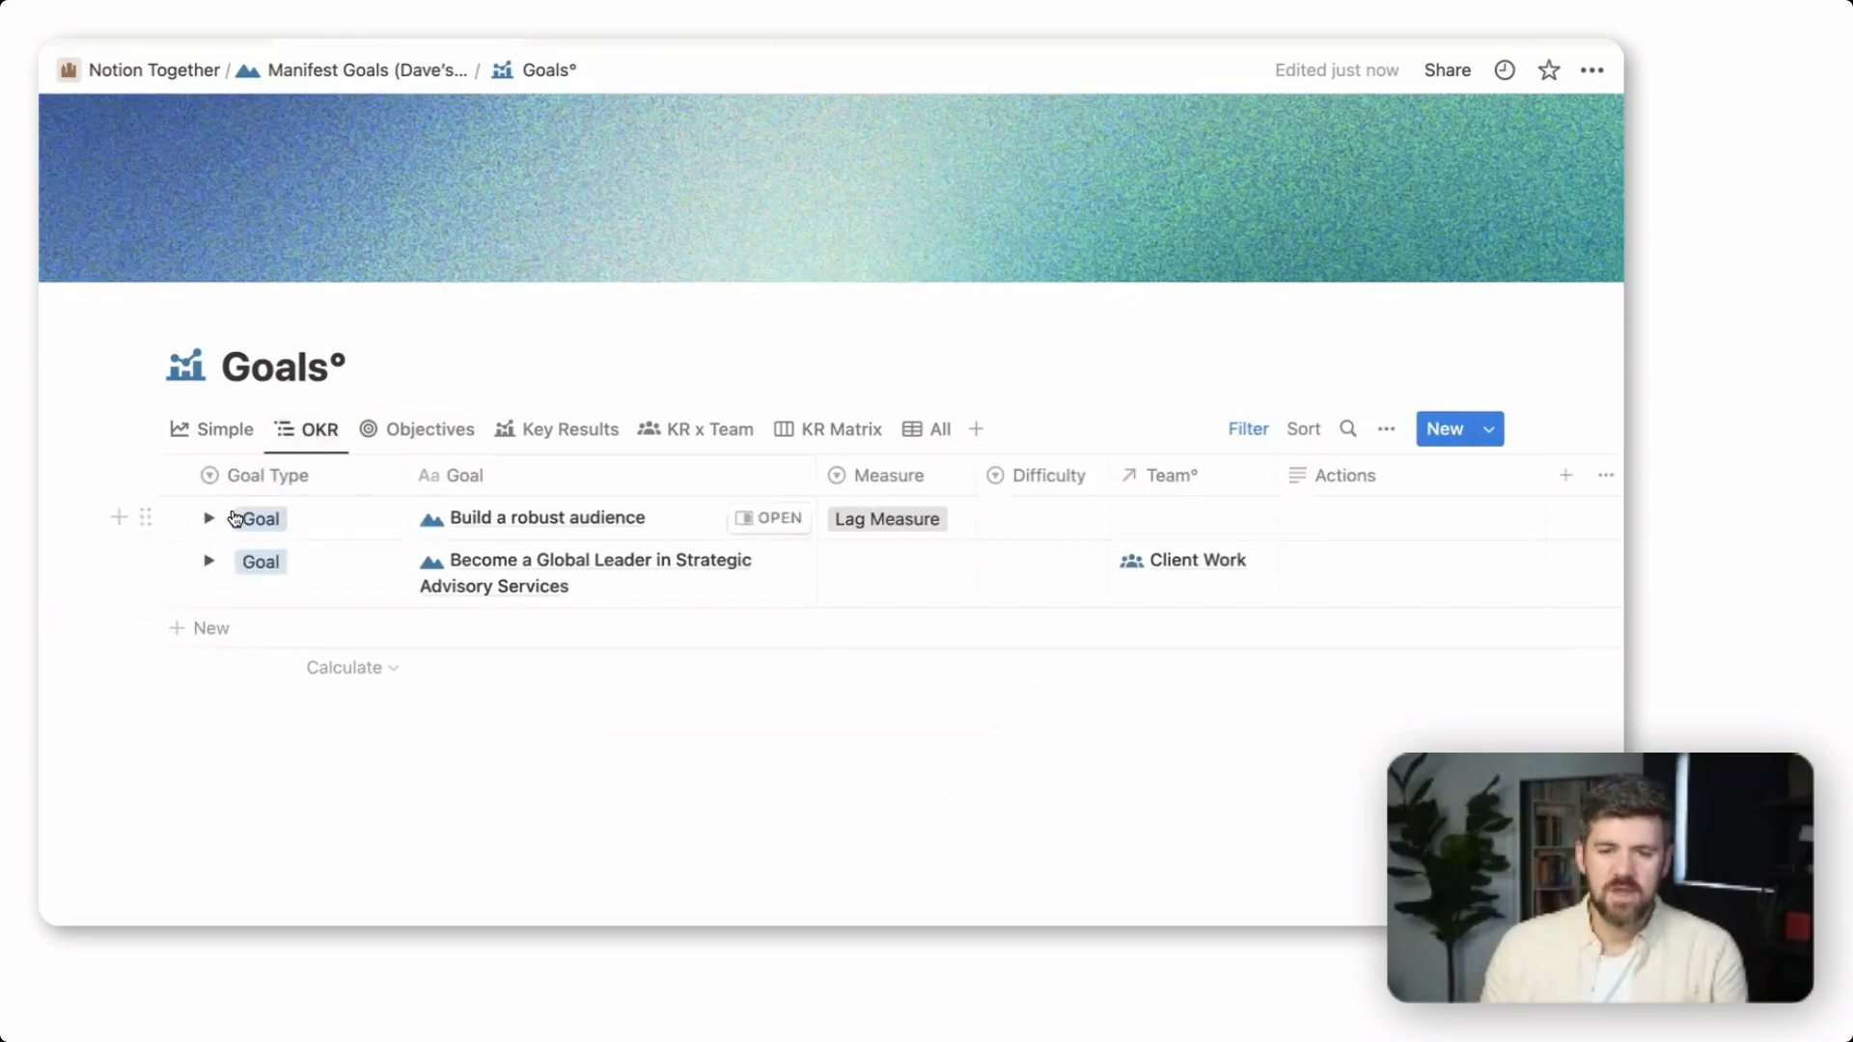
pyautogui.click(208, 518)
pyautogui.click(239, 561)
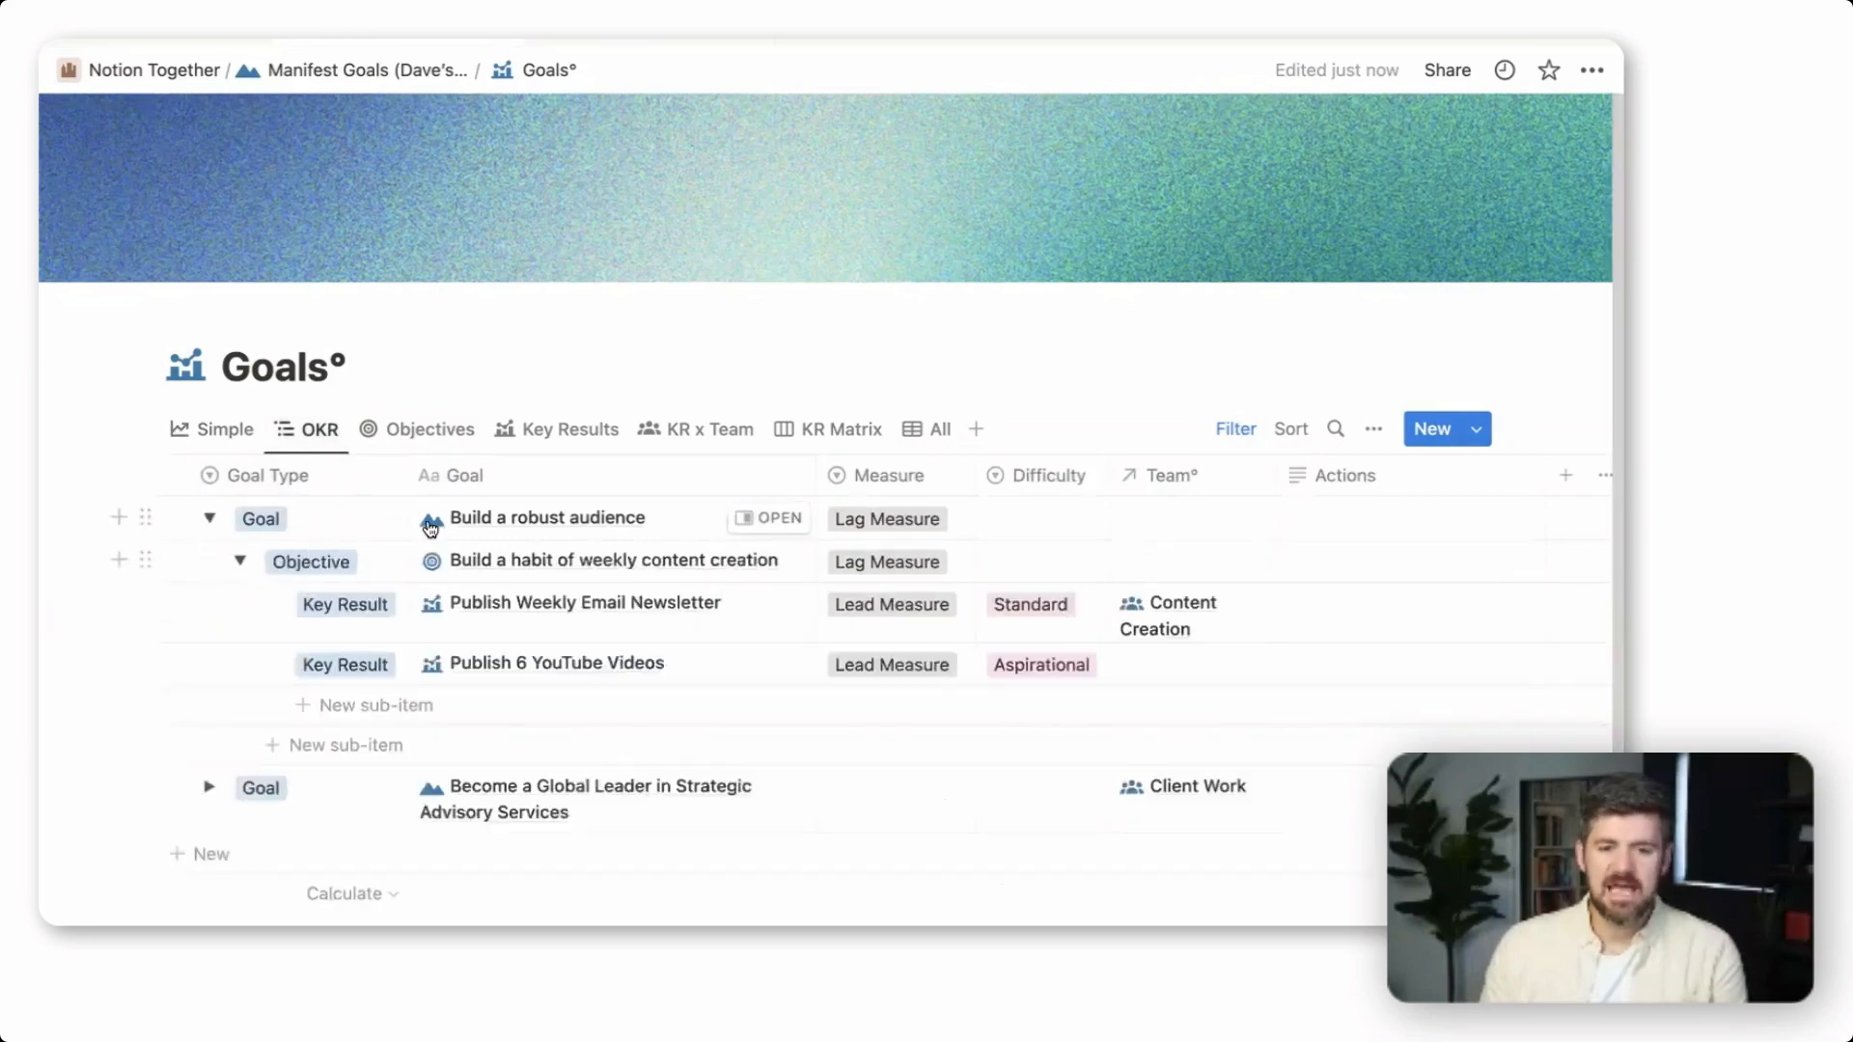
pyautogui.scroll(-1, 431, 526)
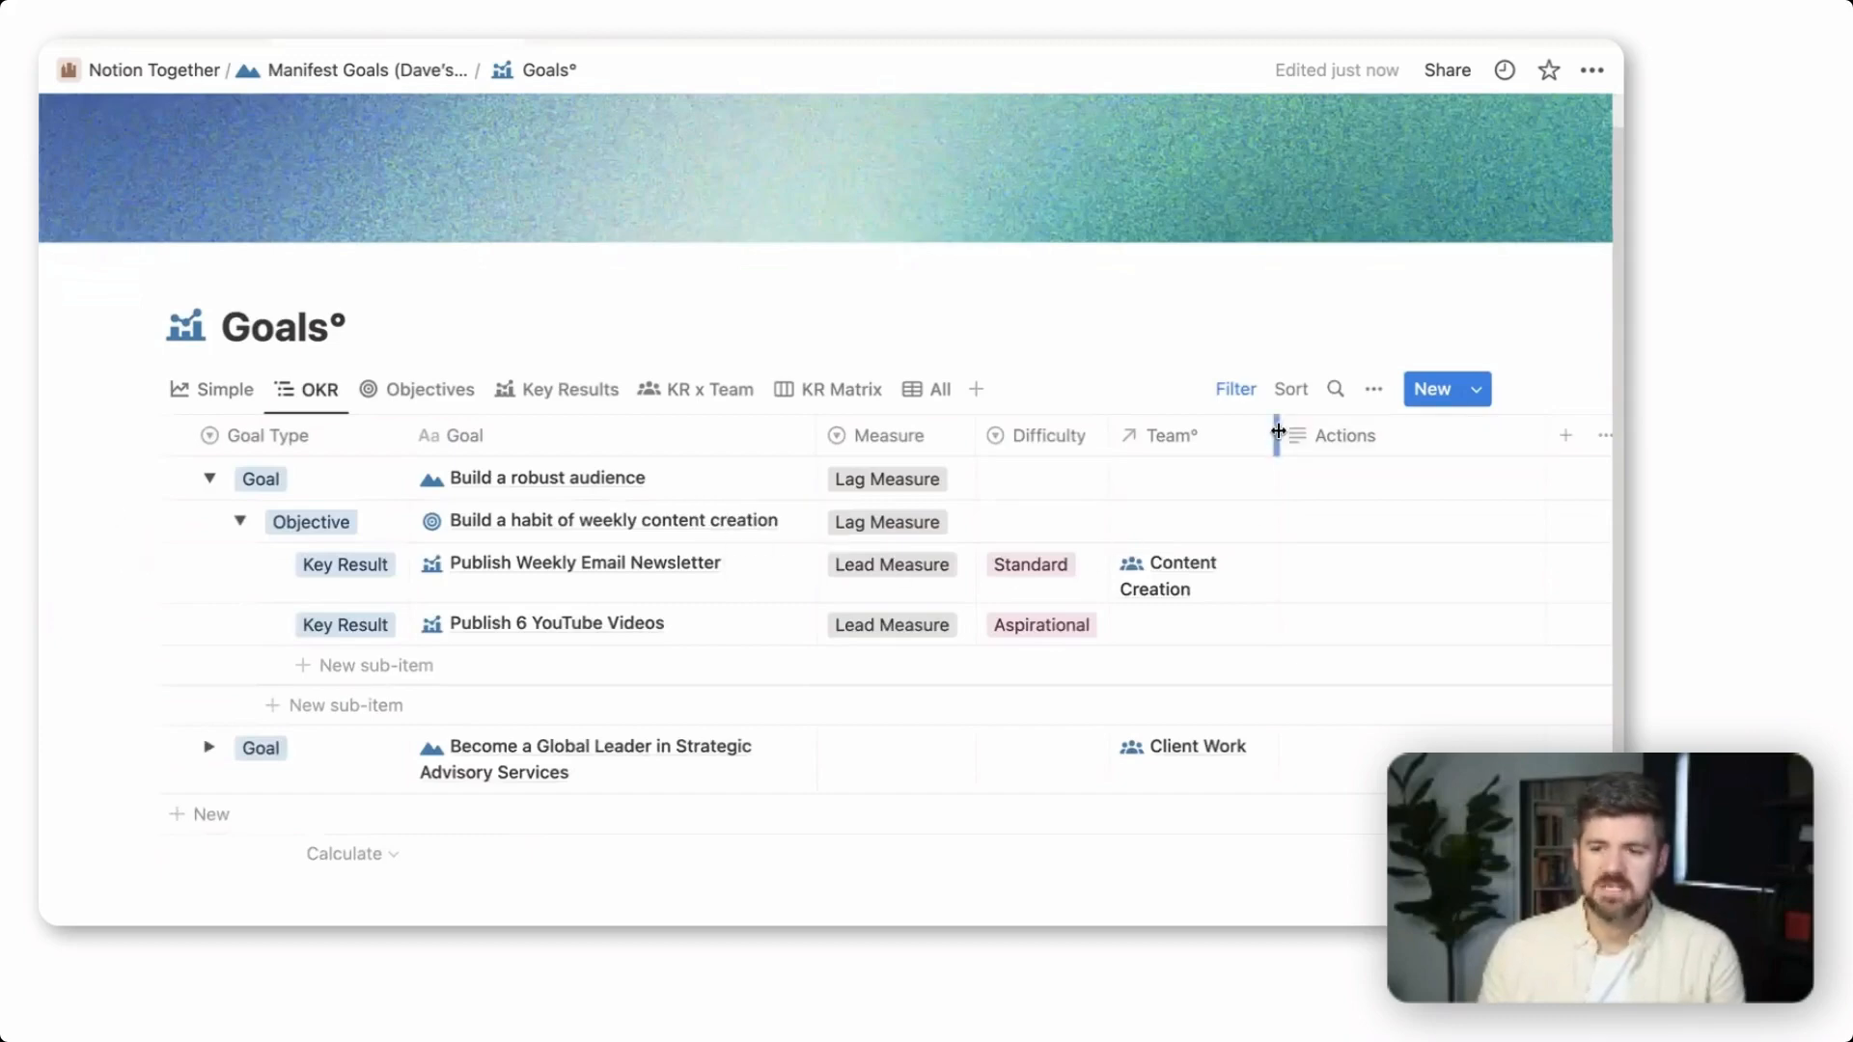
pyautogui.moveTo(1278, 431); pyautogui.dragTo(1342, 428)
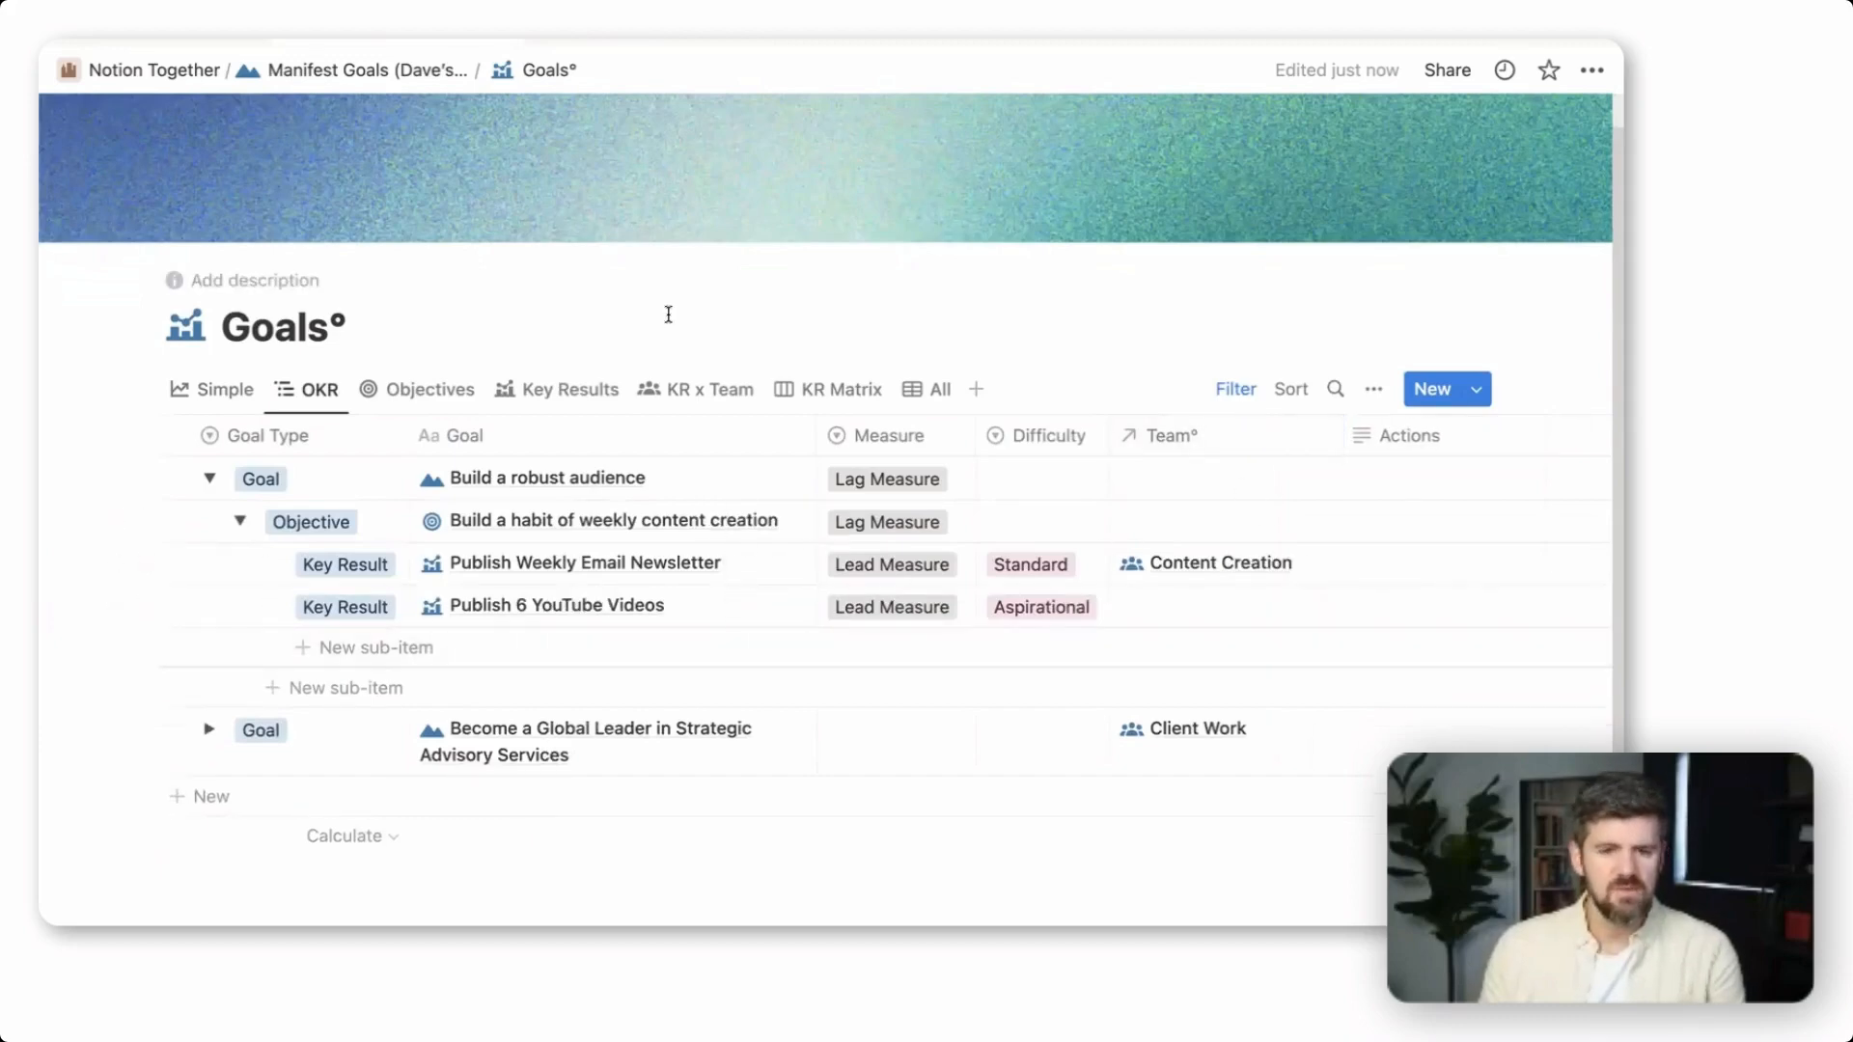
# Assign the Content Creation team to the goal "Build a robust audience", its objective and both key results
pyautogui.scroll(-1, 425, 629)
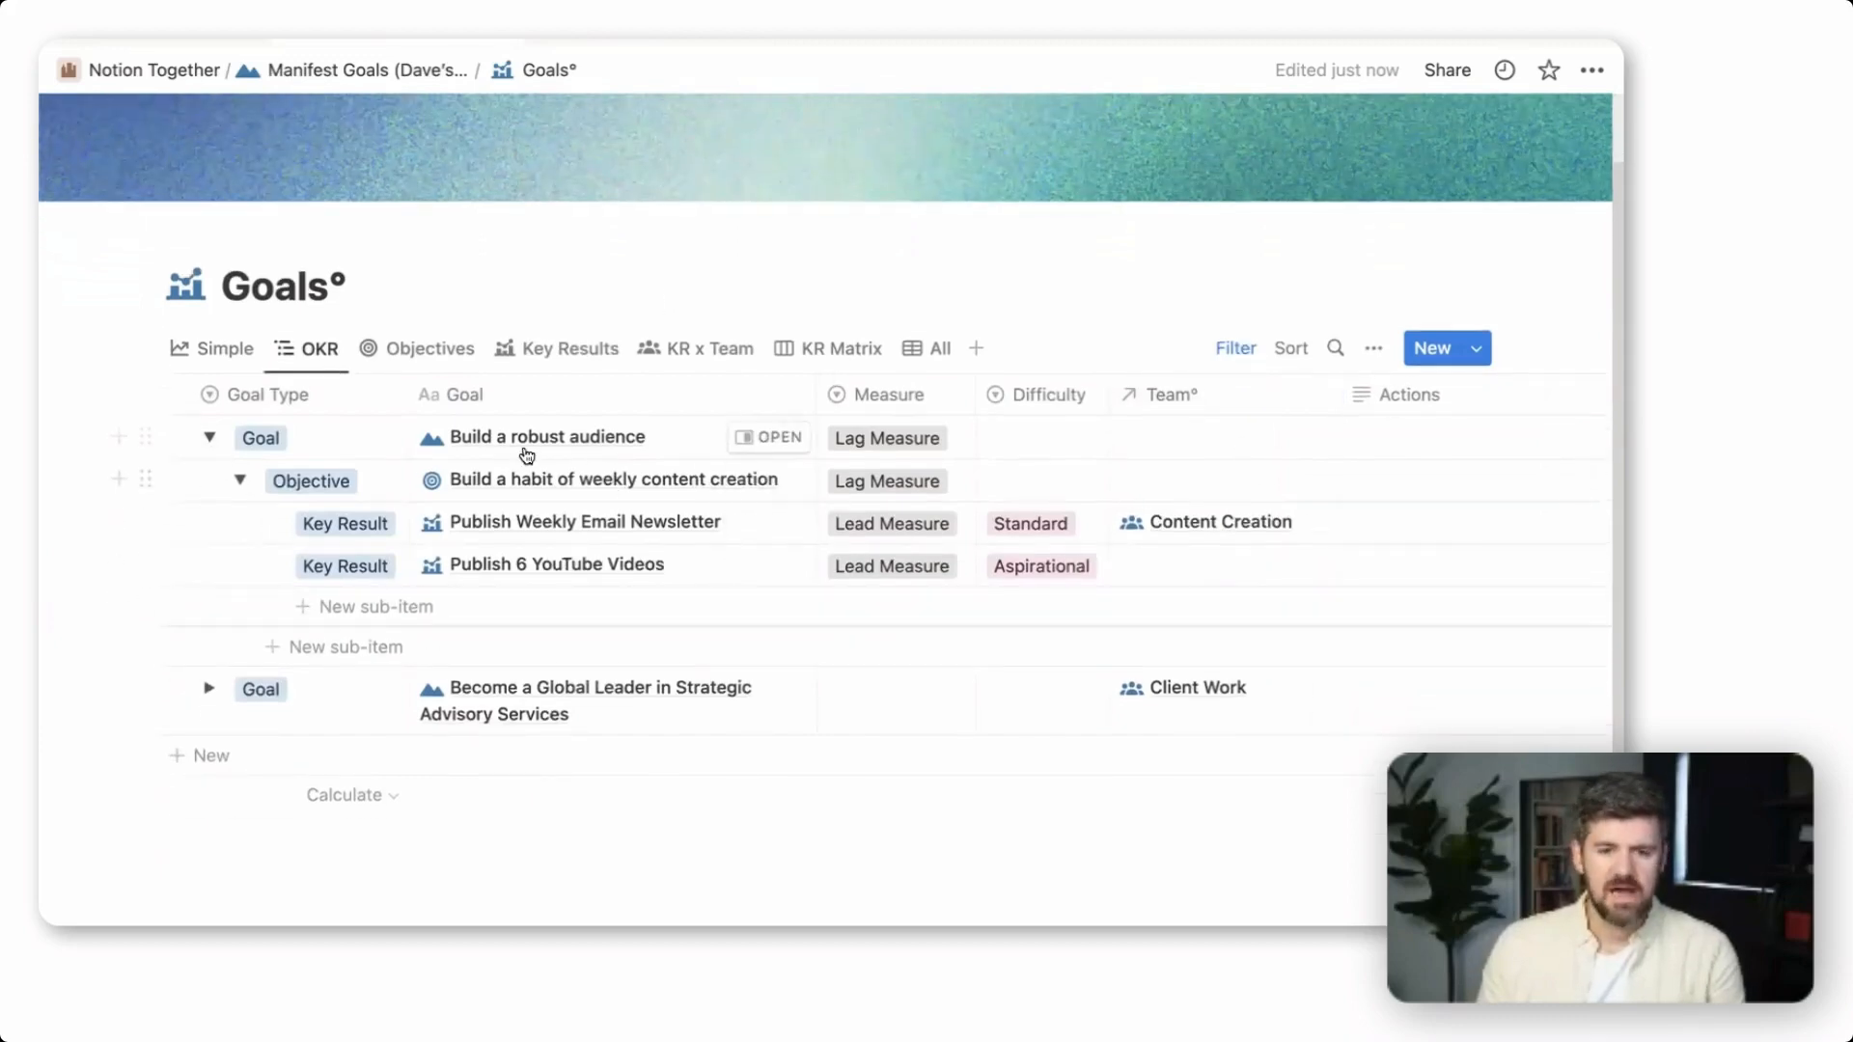
pyautogui.click(1228, 444)
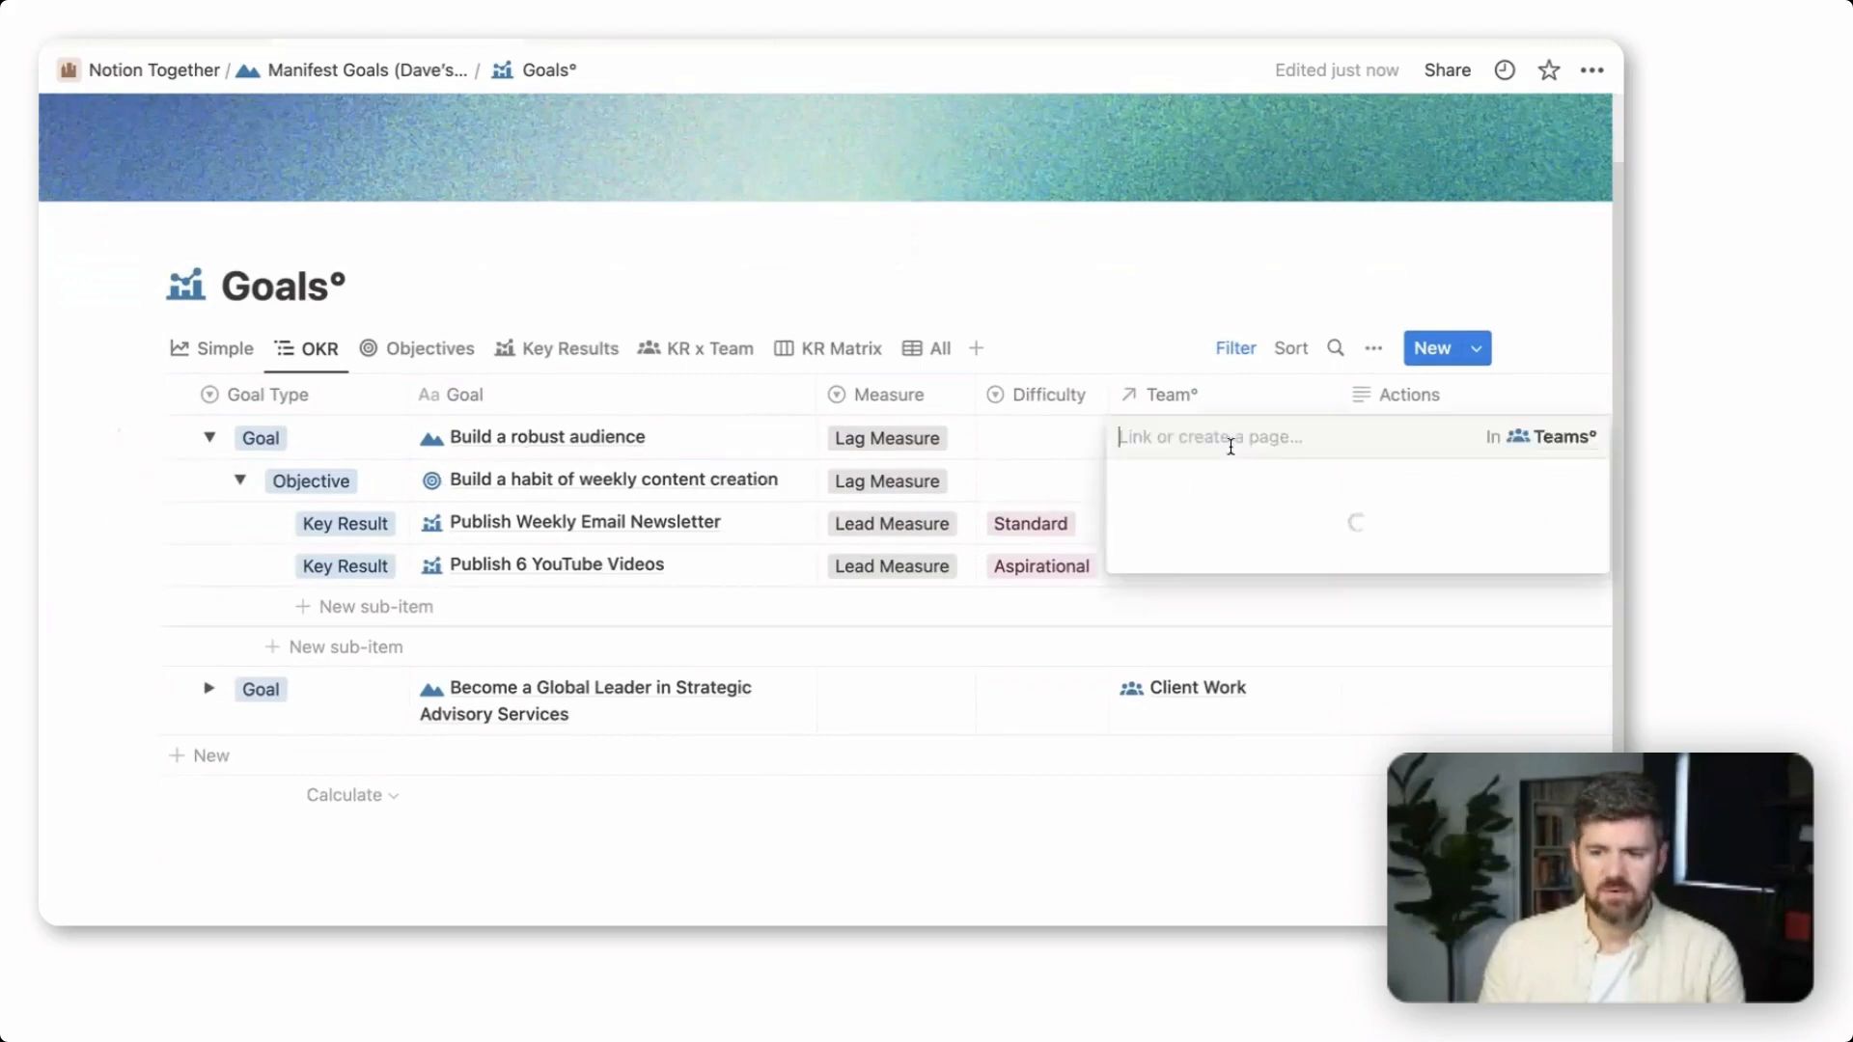
pyautogui.press('Escape')
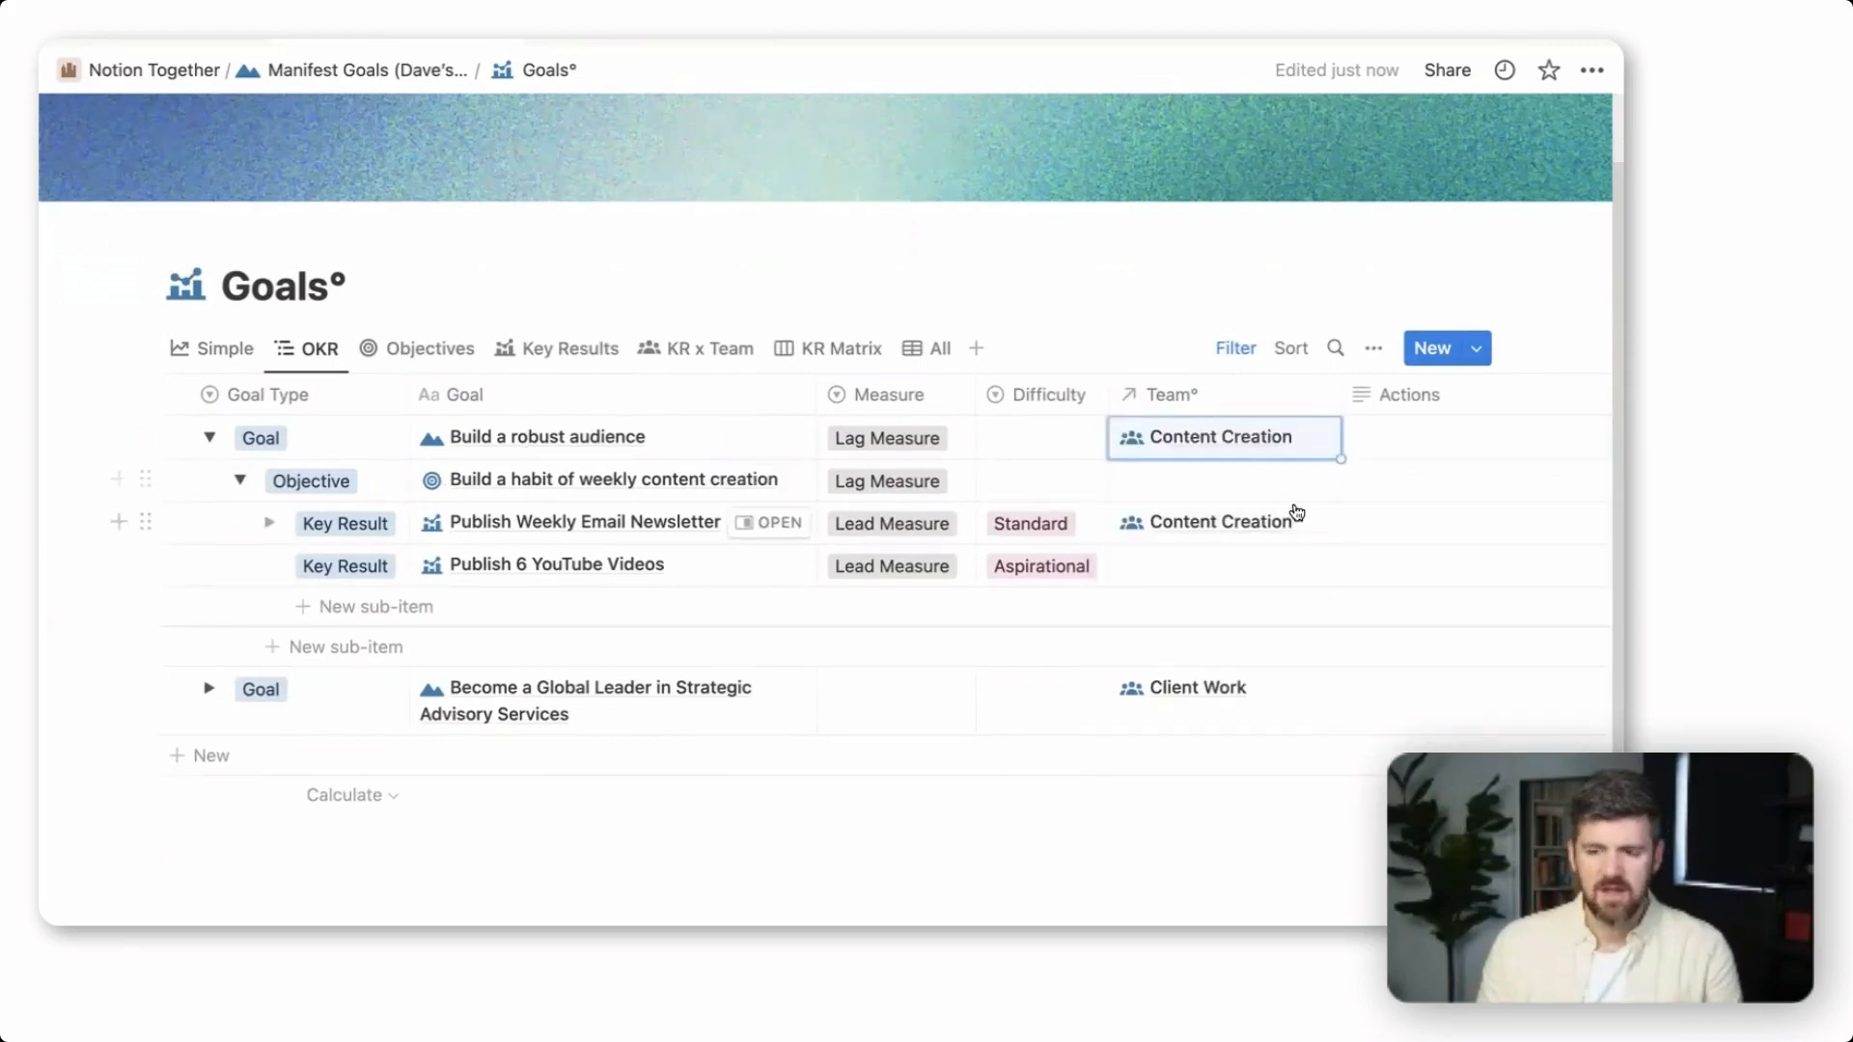
pyautogui.press('Down')
pyautogui.press('Down')
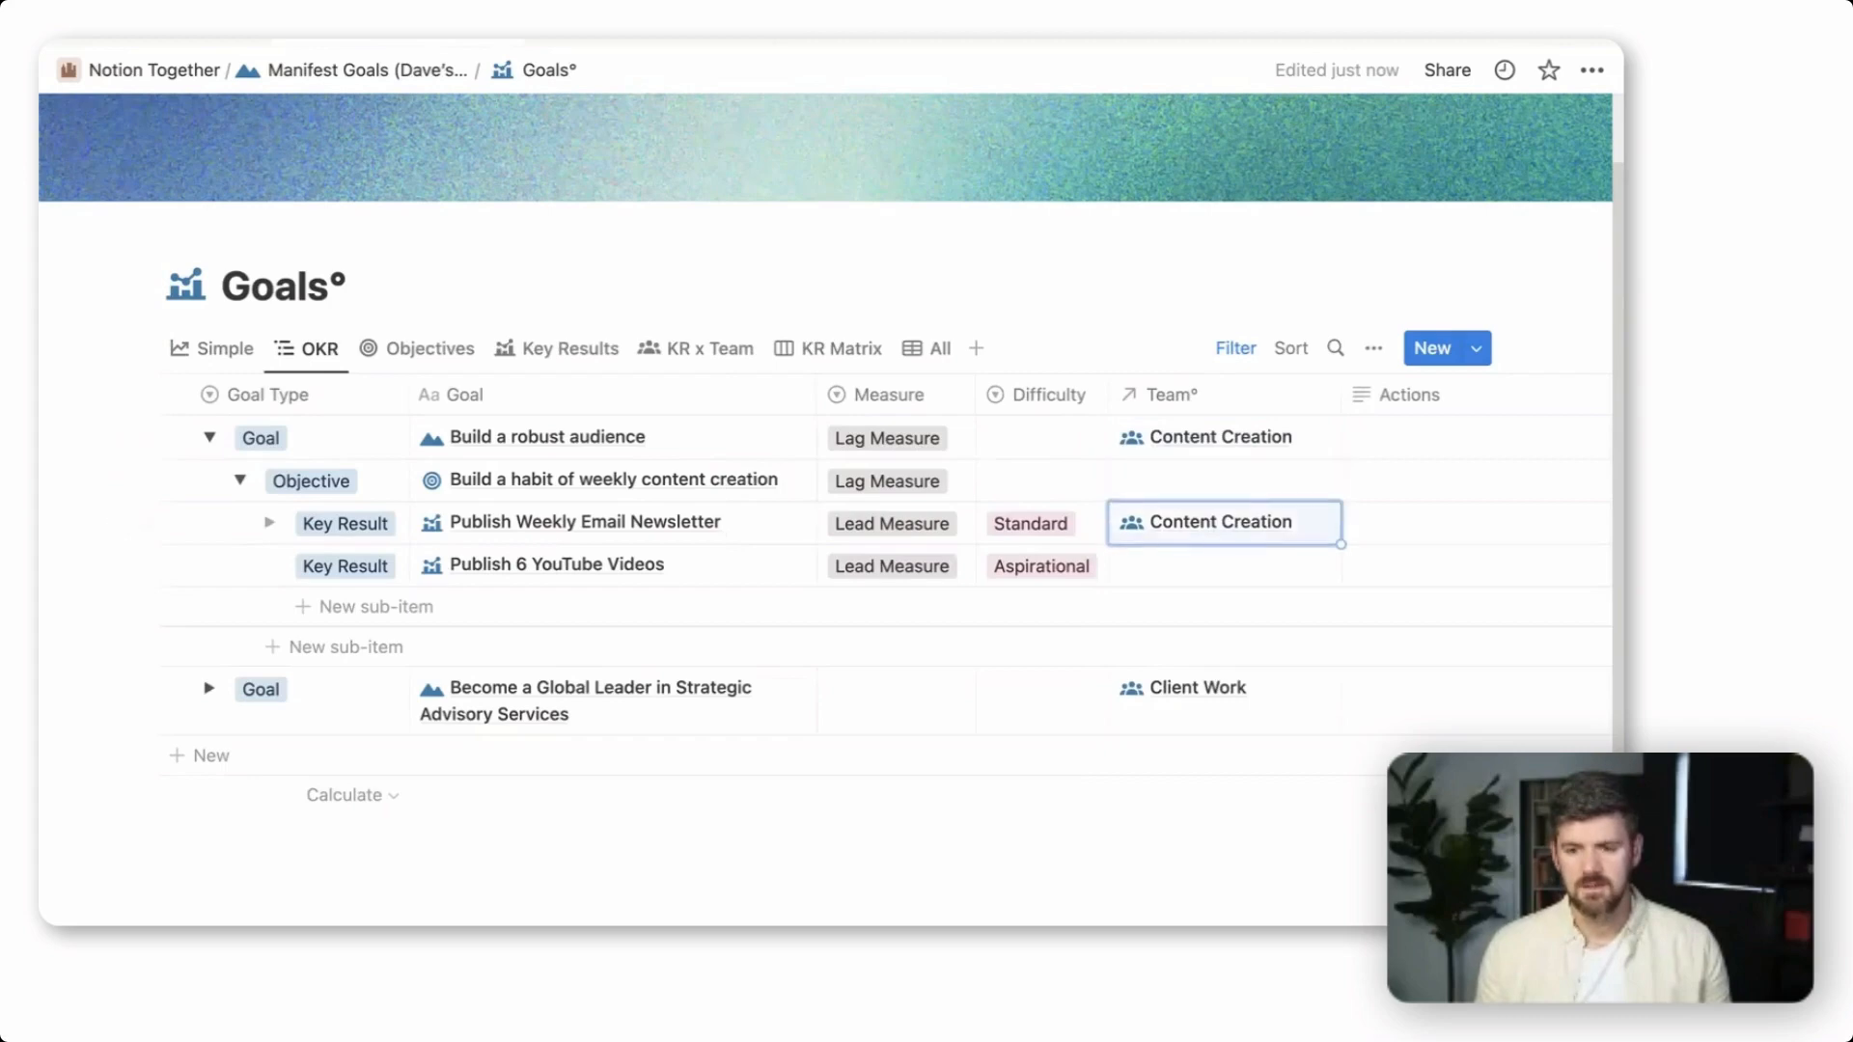
pyautogui.press('Up')
pyautogui.write('Content Creation')
pyautogui.press('Escape')
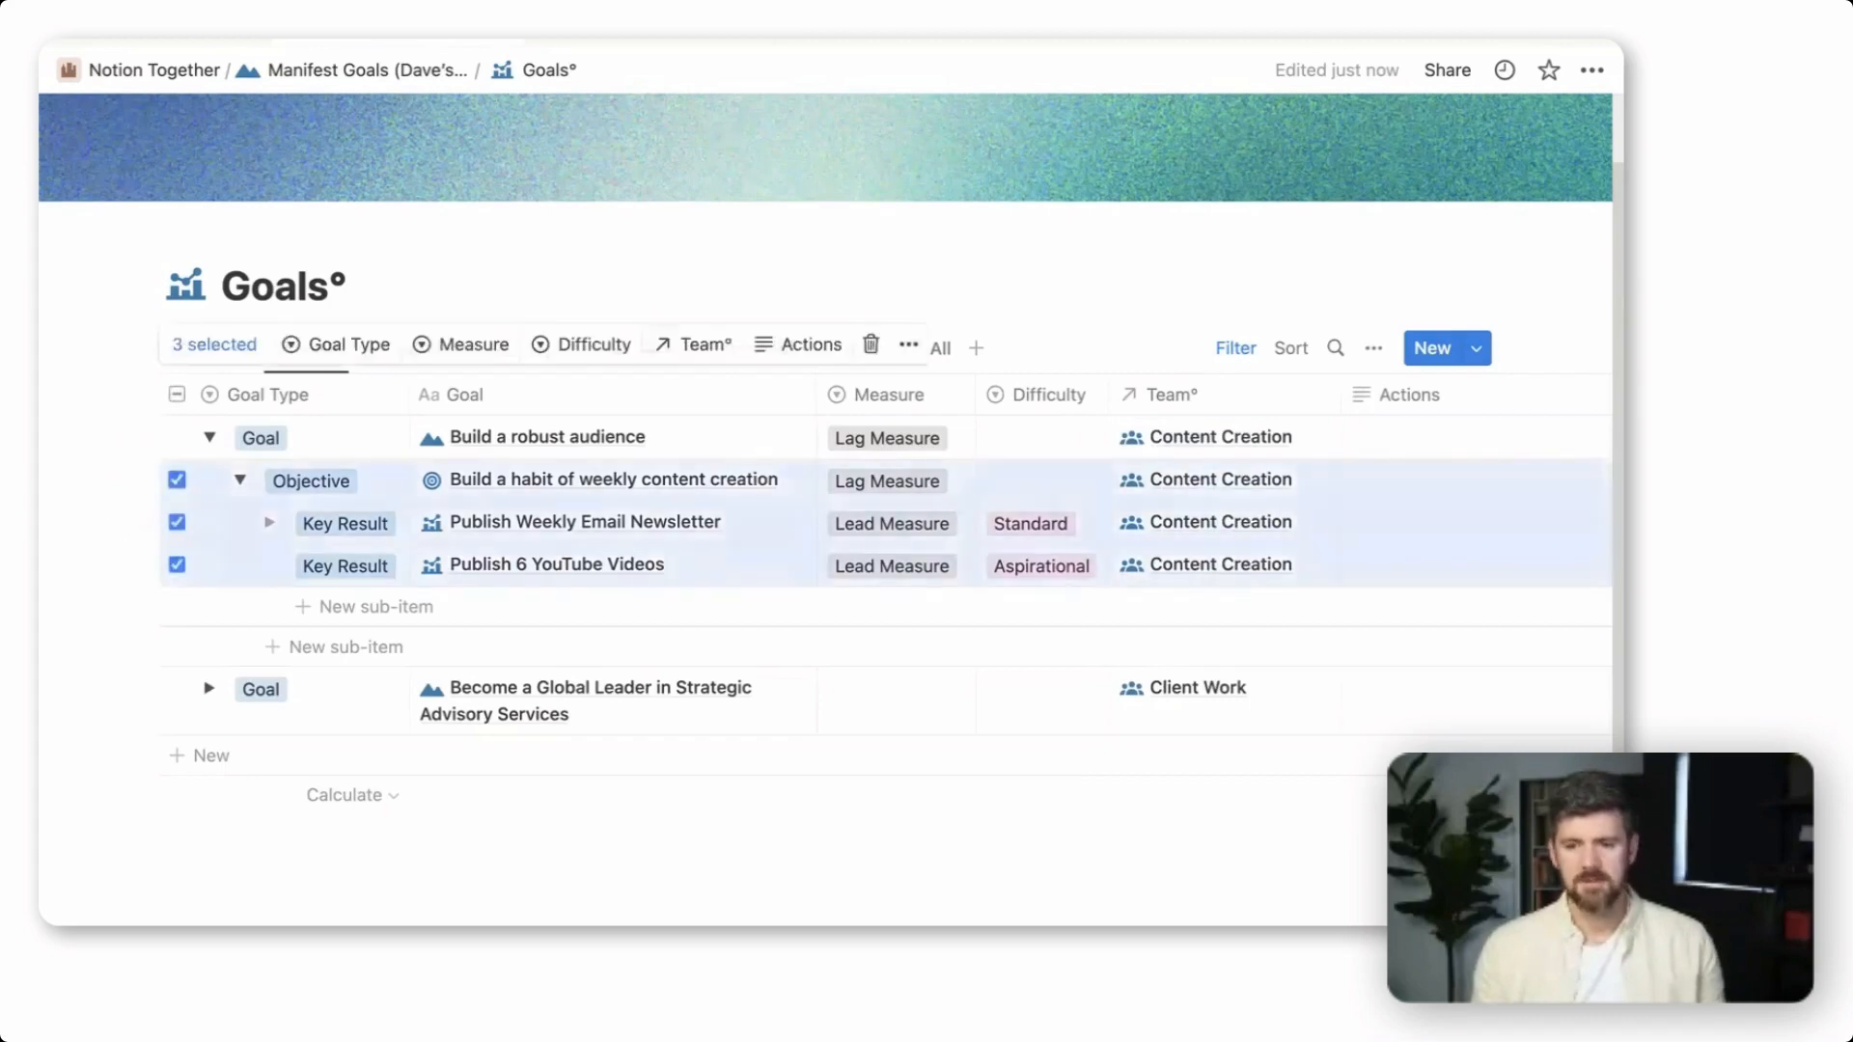
pyautogui.click(851, 243)
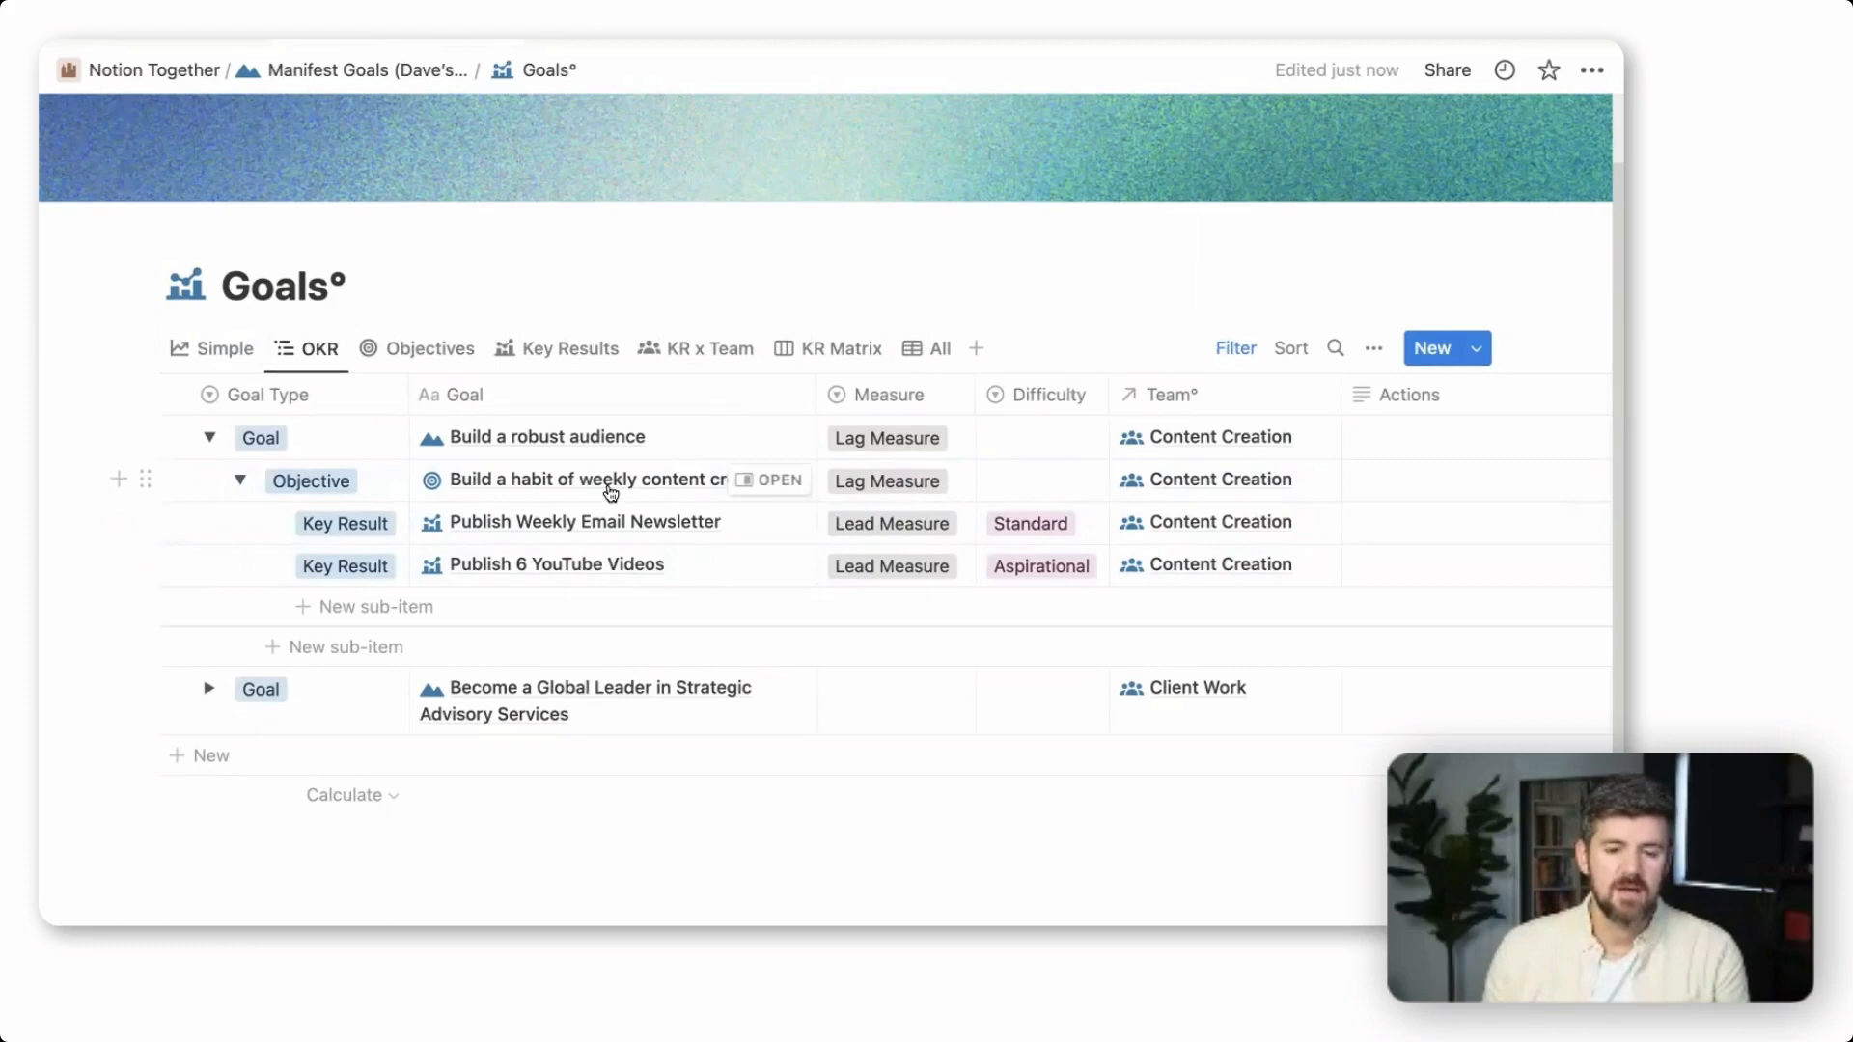
# Look at the Objectives view, and open the same view in the Goals database of Manifest Goals | Demo under Manifest Business Goals
pyautogui.click(439, 359)
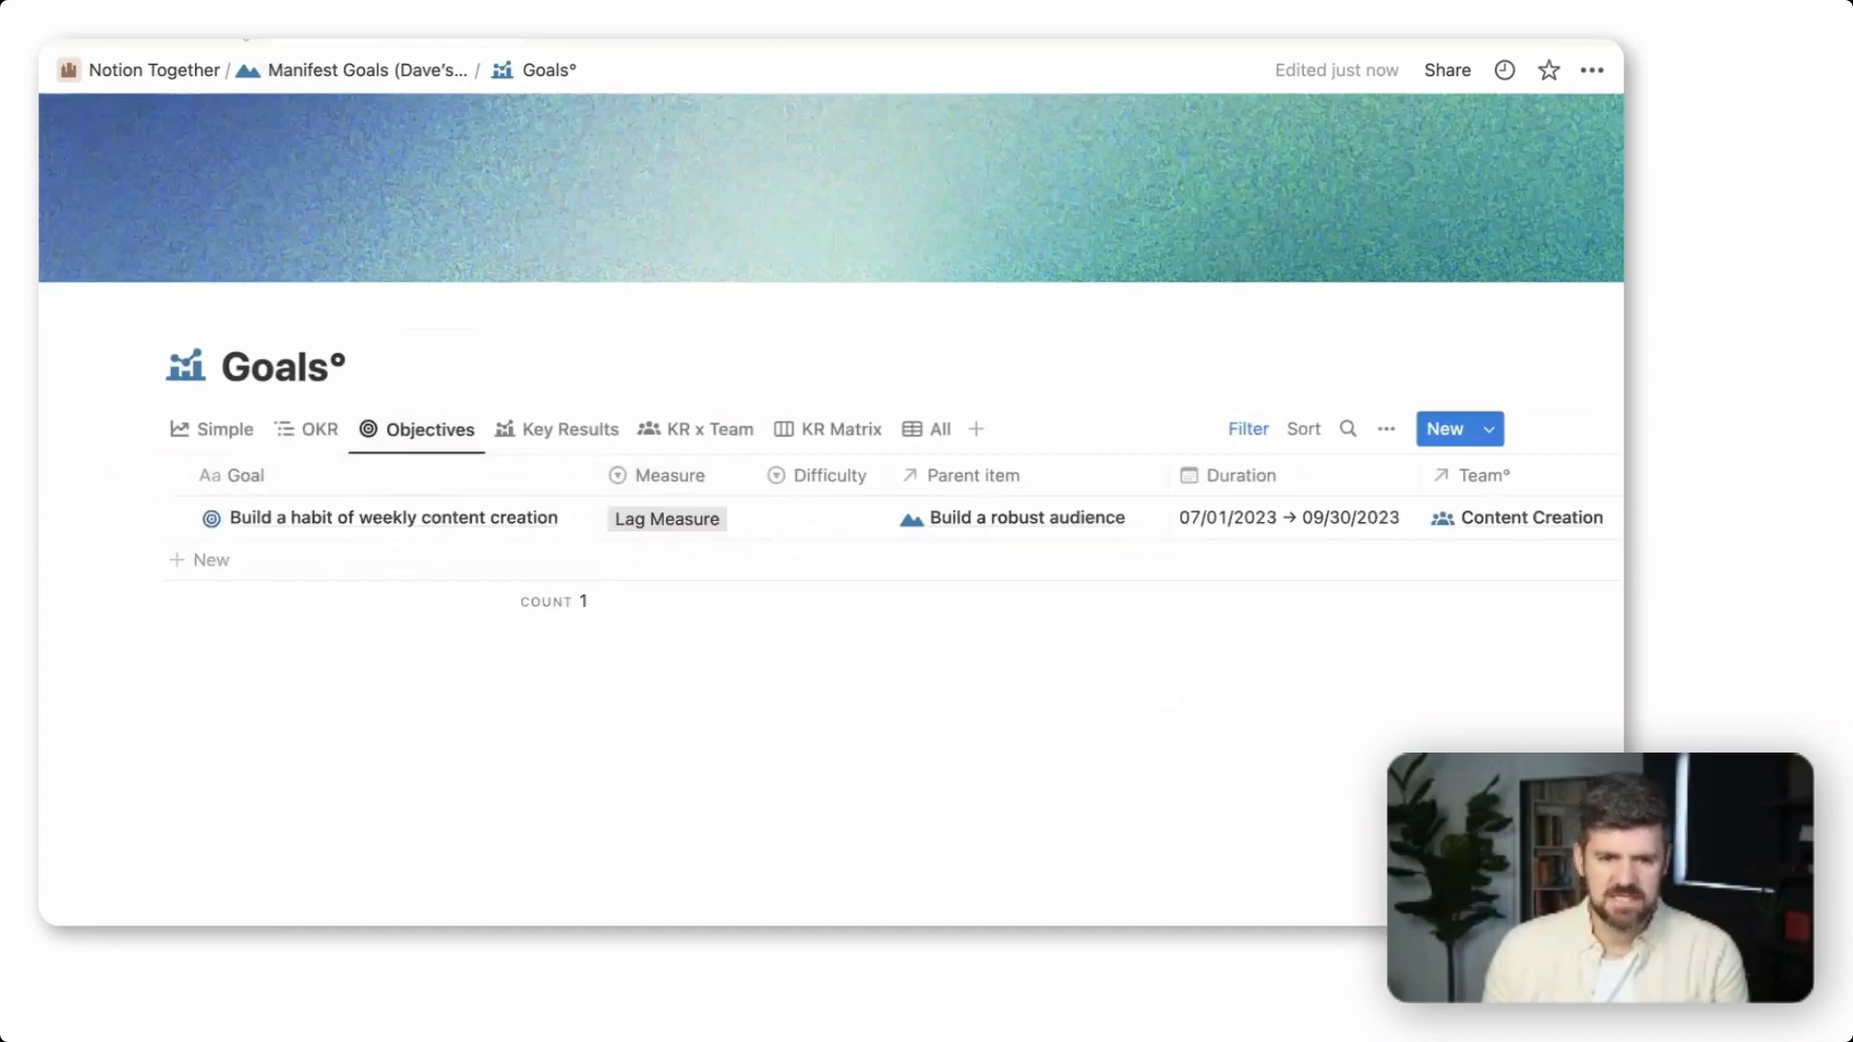
pyautogui.click(331, 75)
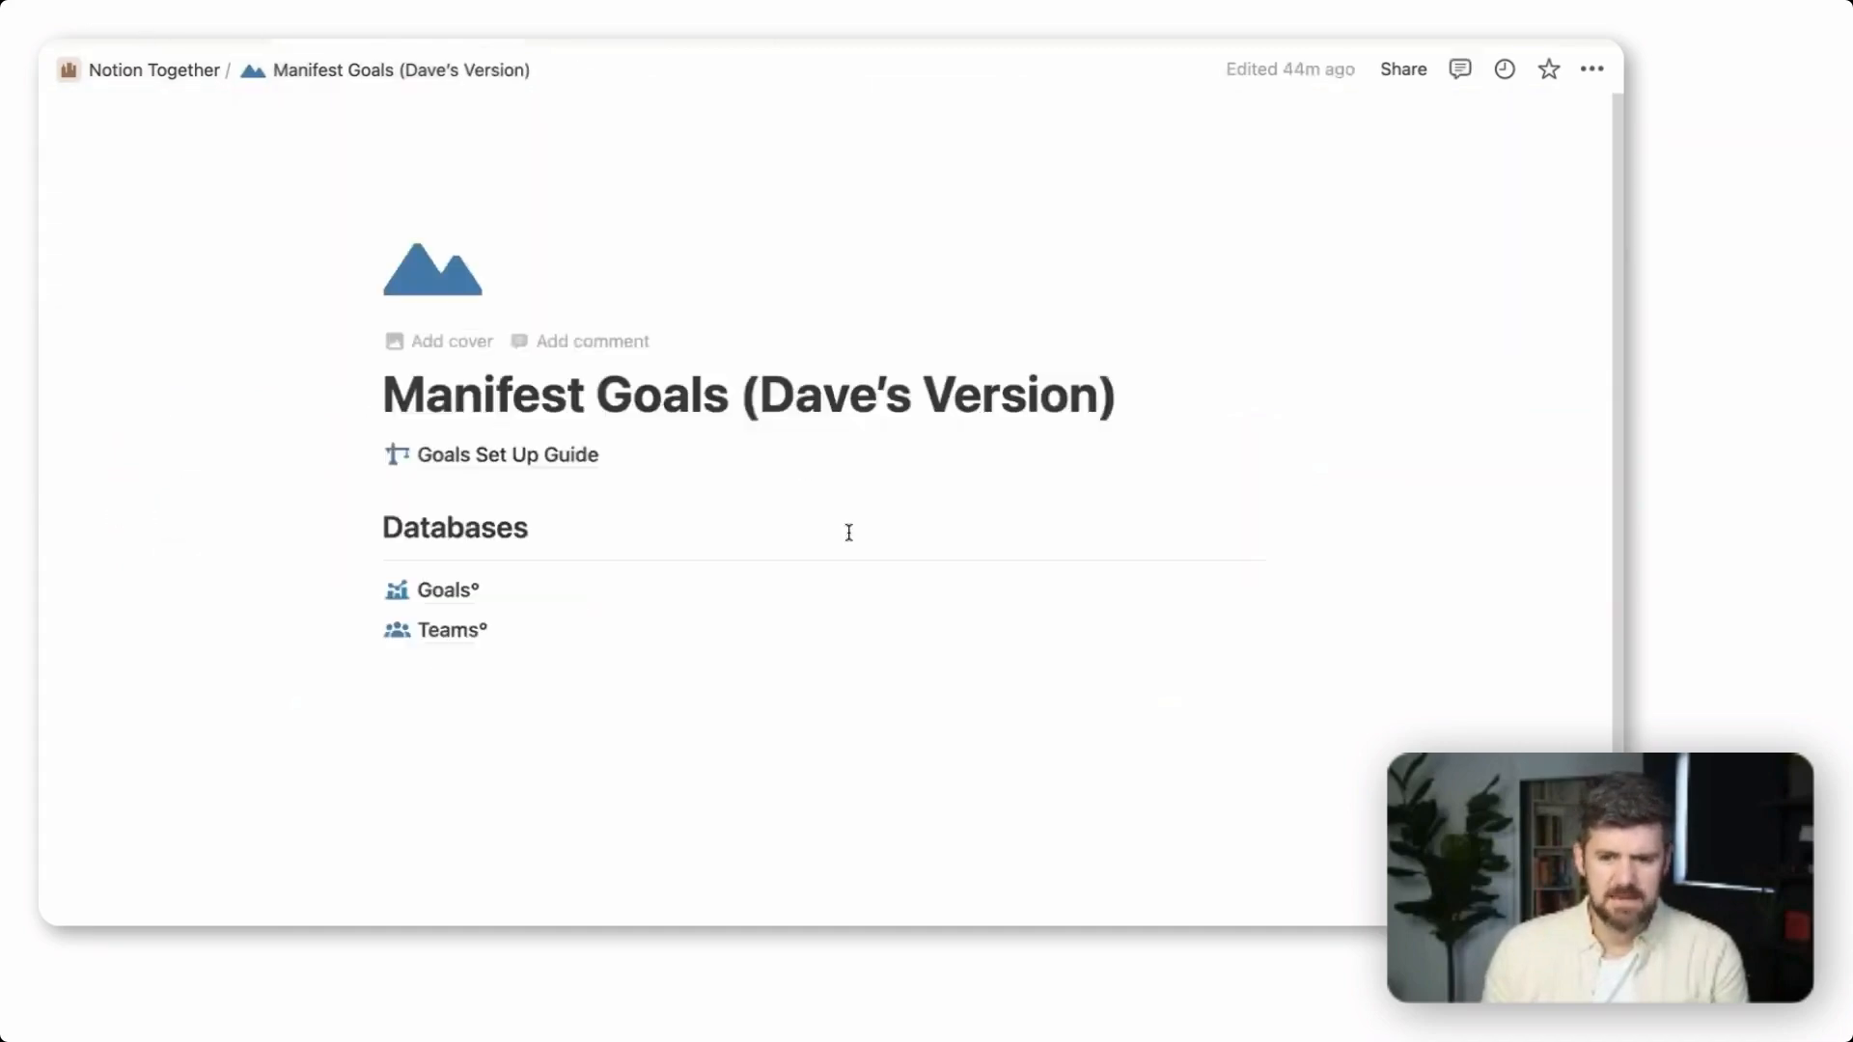
pyautogui.click(175, 73)
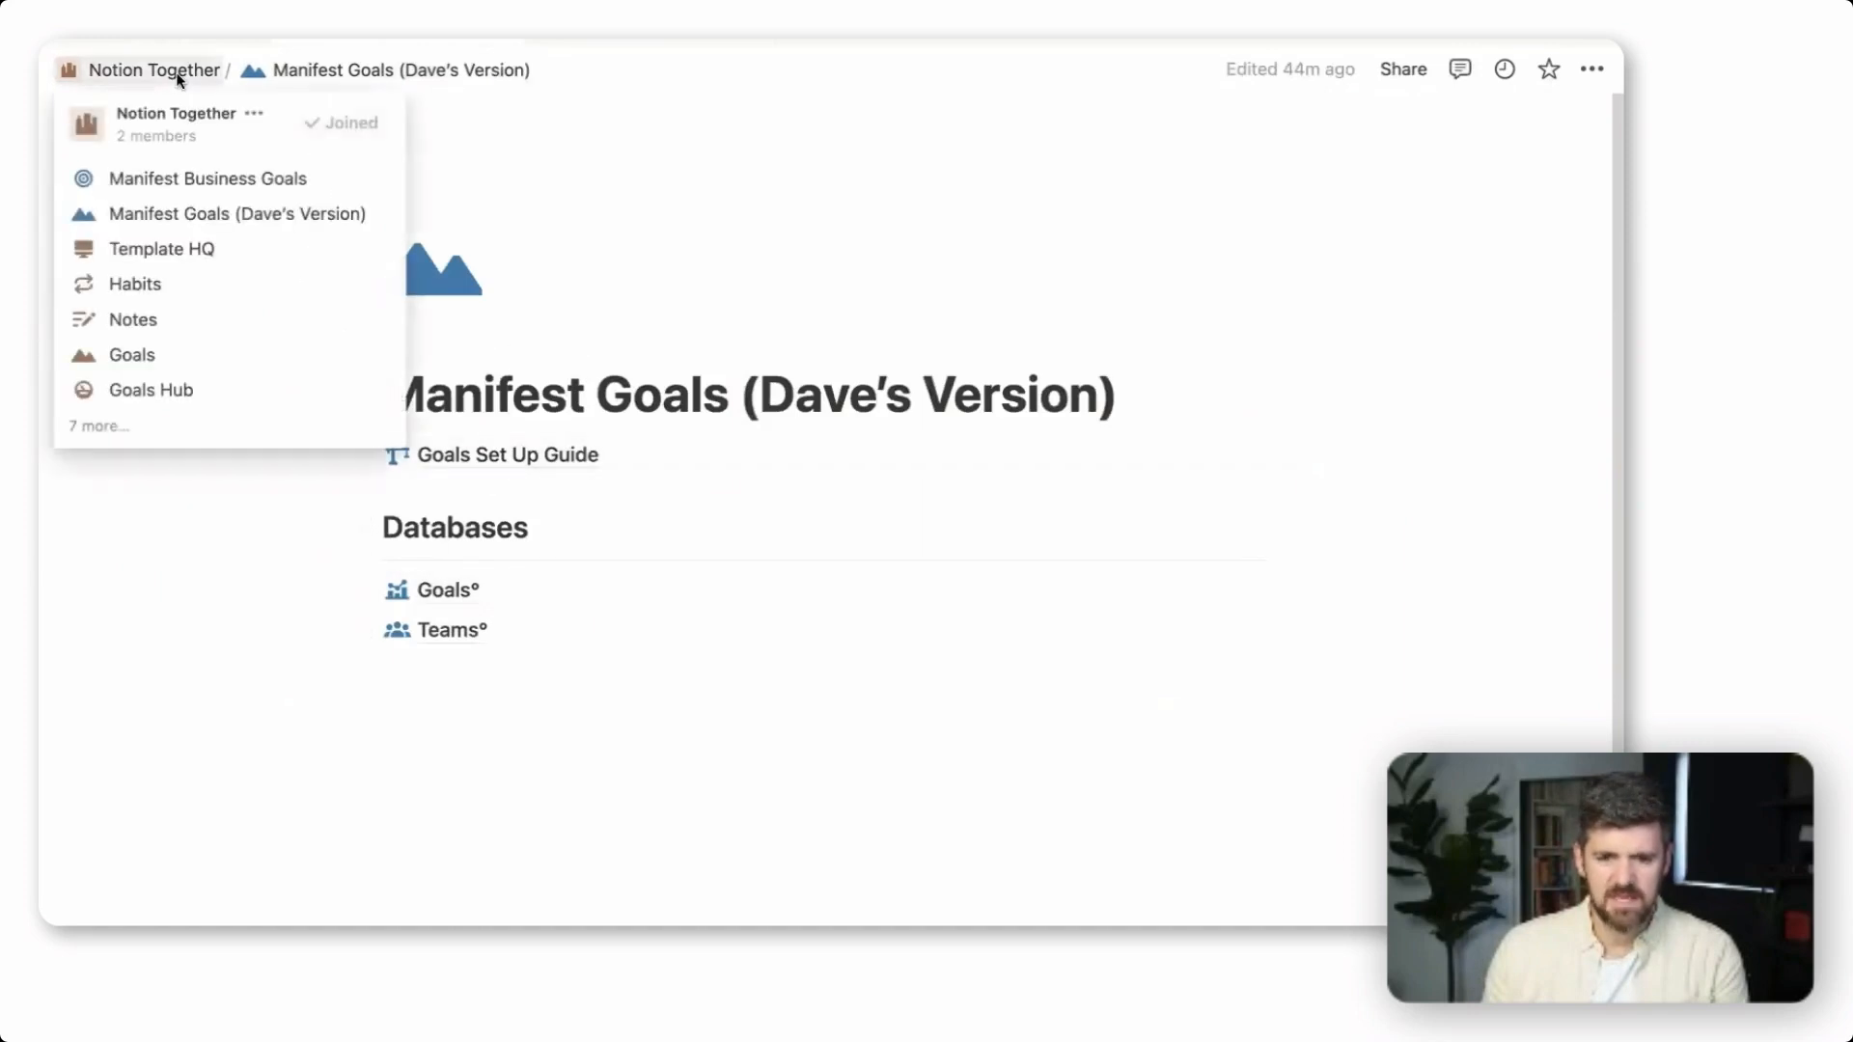
pyautogui.click(207, 184)
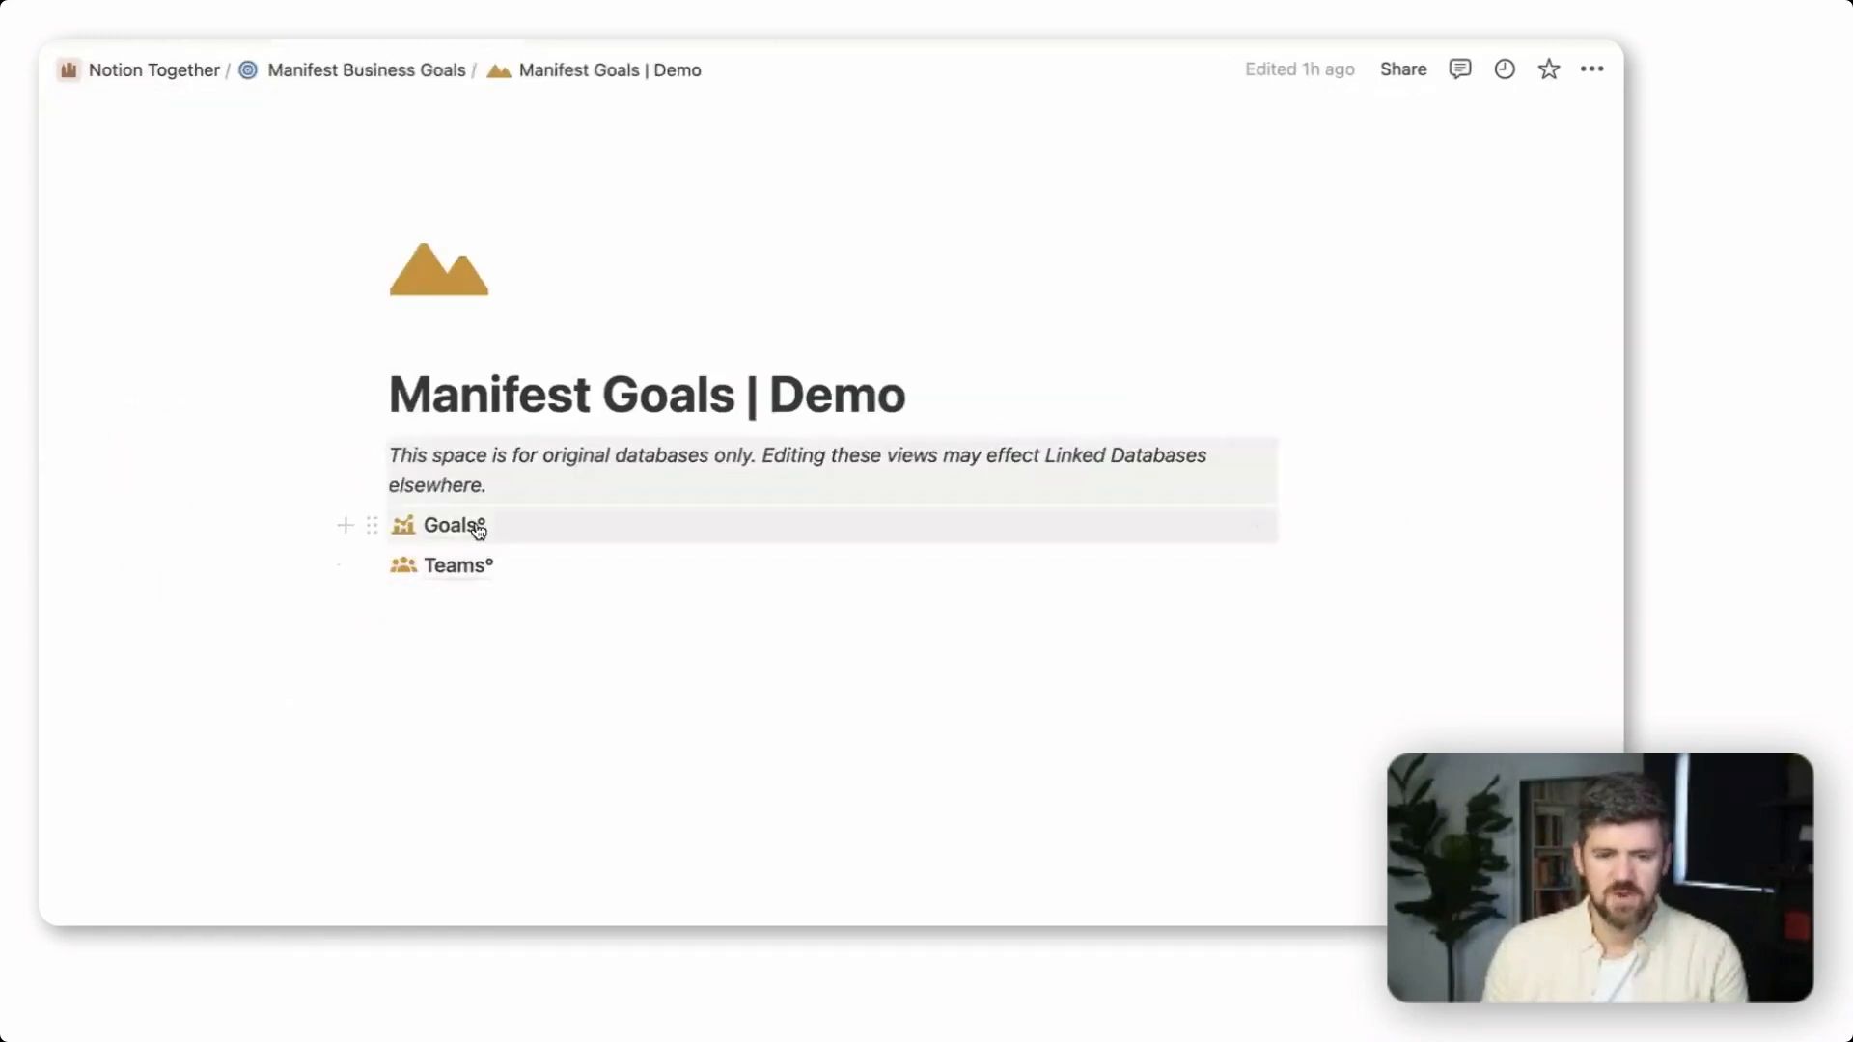
pyautogui.click(453, 526)
pyautogui.click(441, 227)
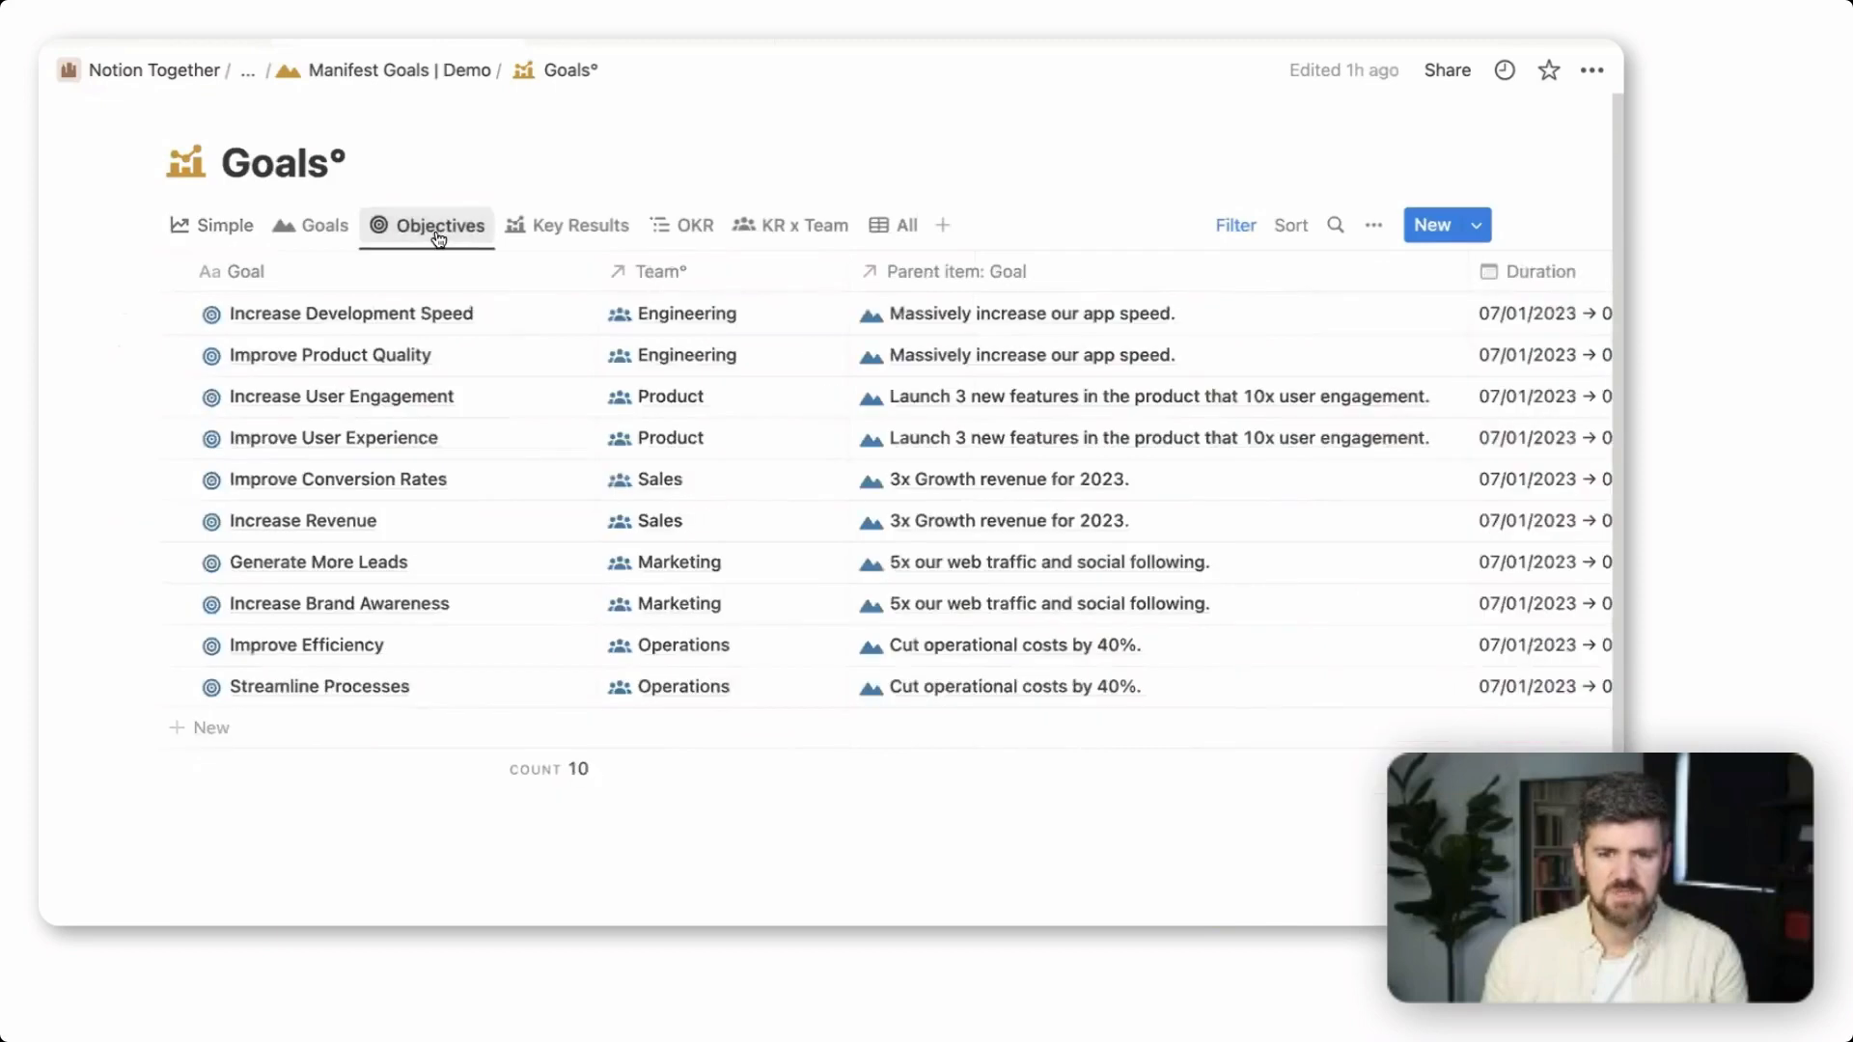
pyautogui.scroll(-1, 571, 351)
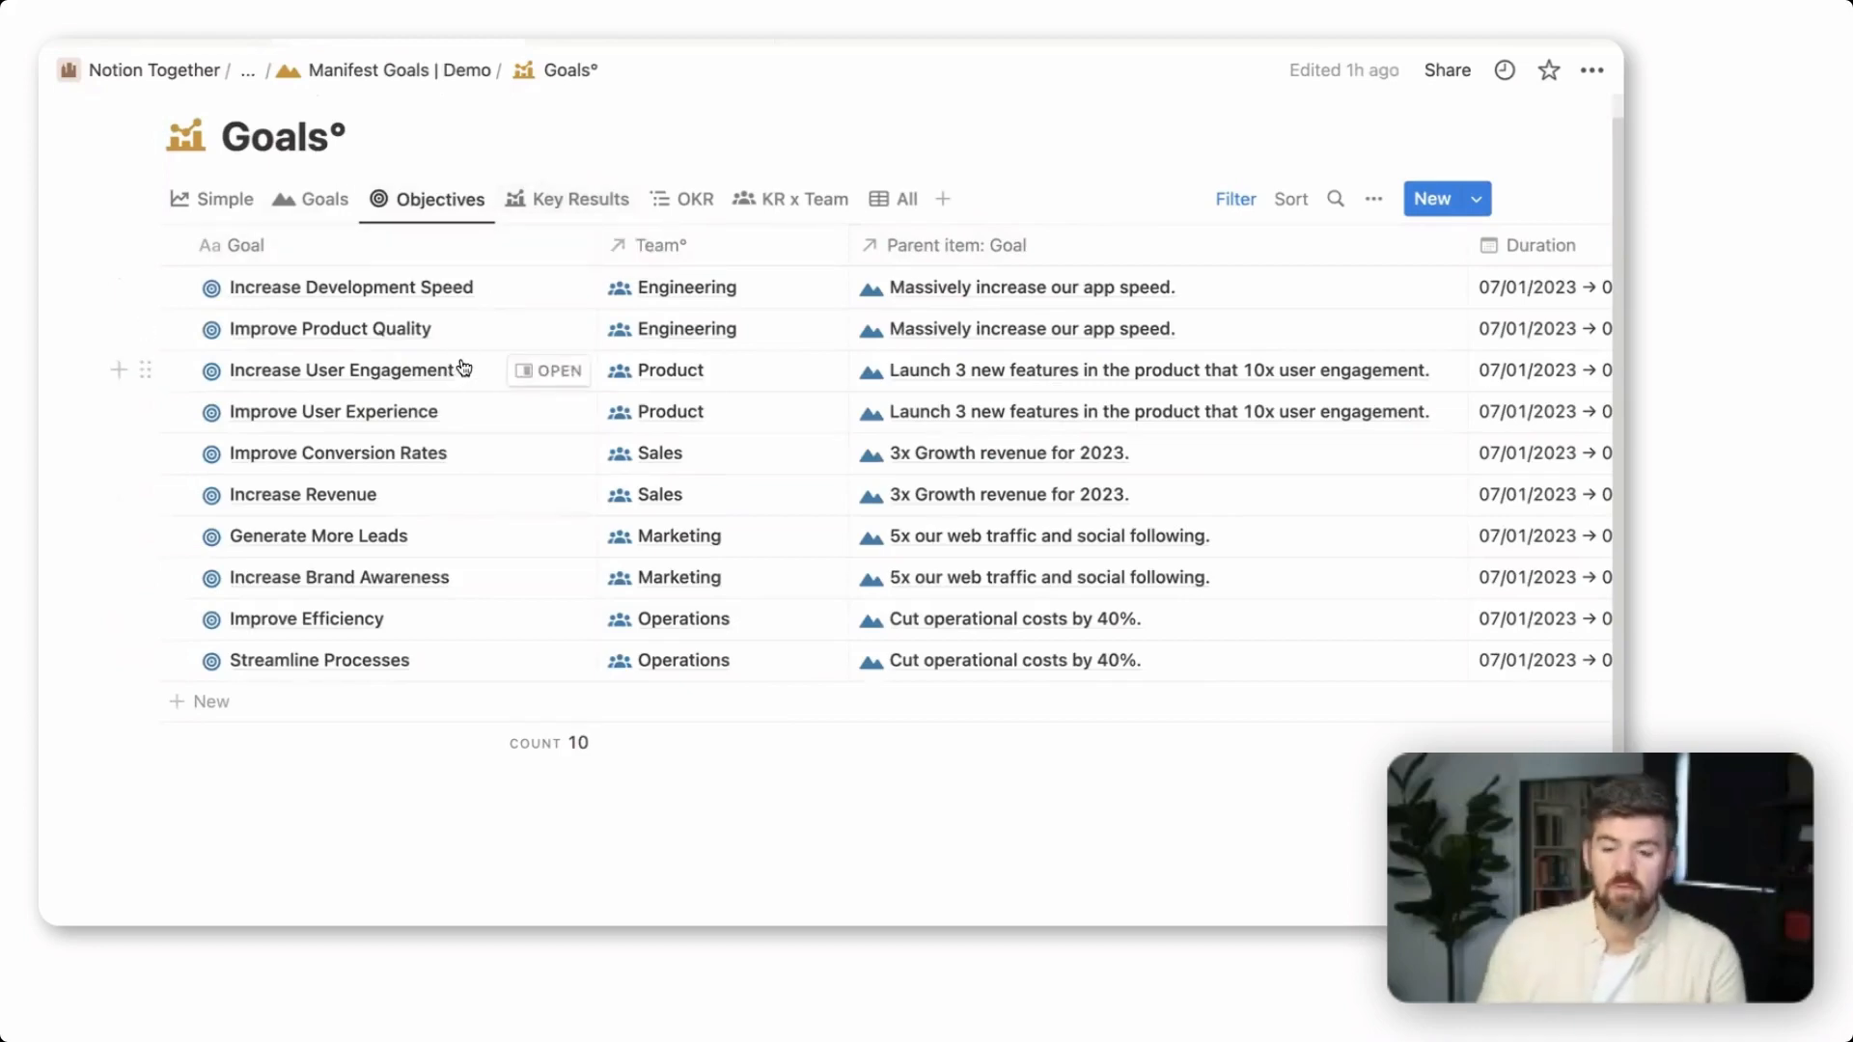
# Review the Key Results and OKR views of the demo Goals database
pyautogui.click(602, 210)
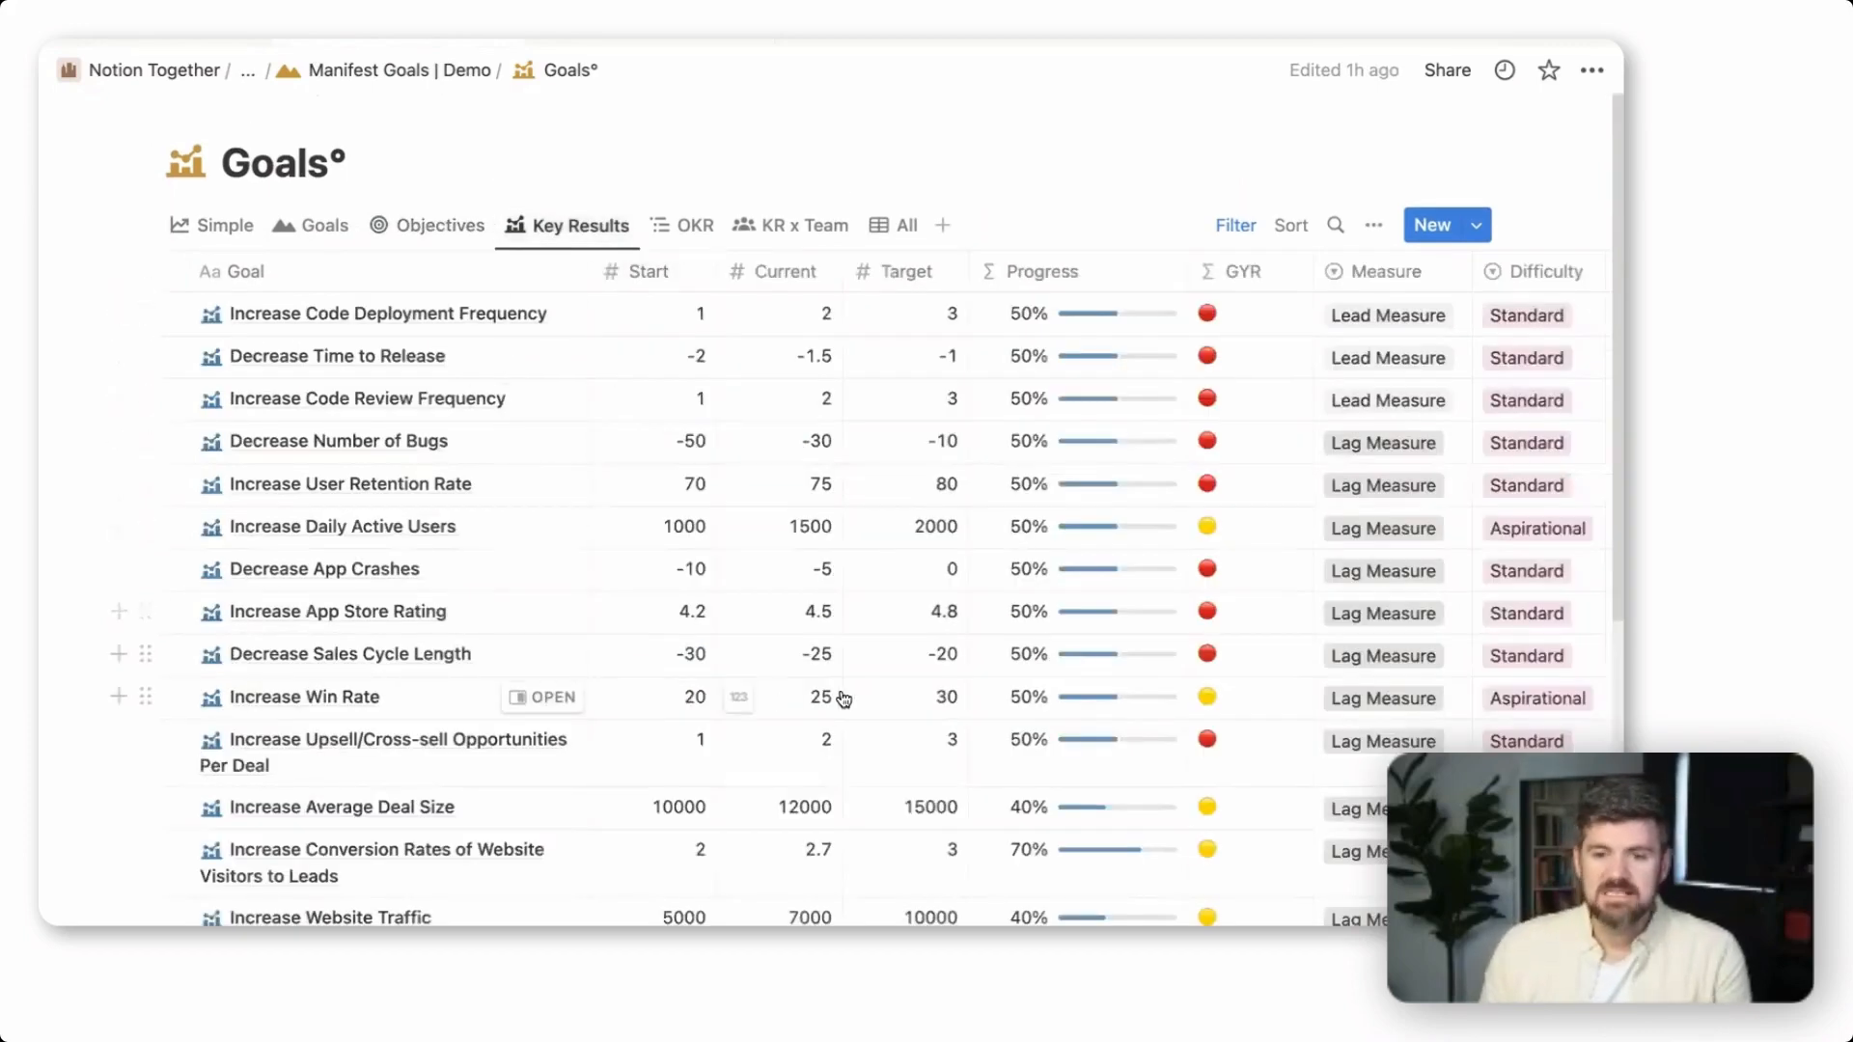
pyautogui.scroll(-2, 848, 699)
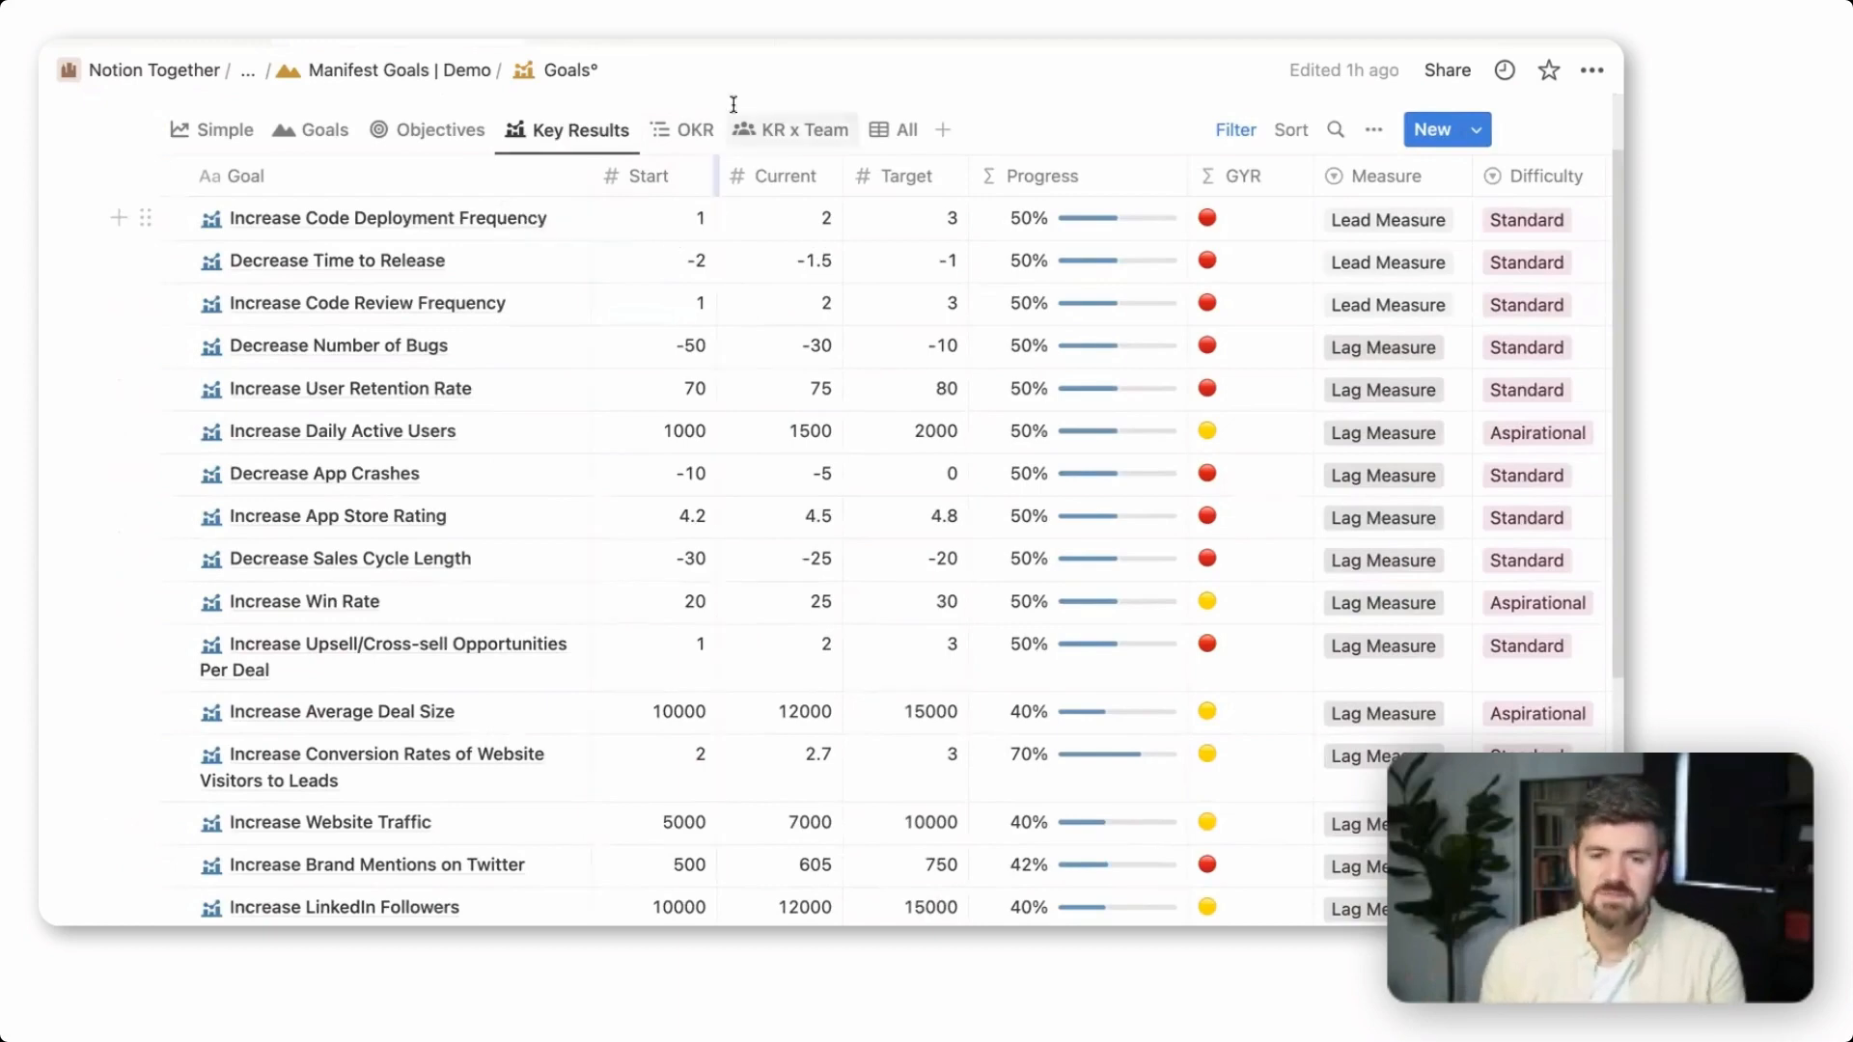
pyautogui.click(687, 130)
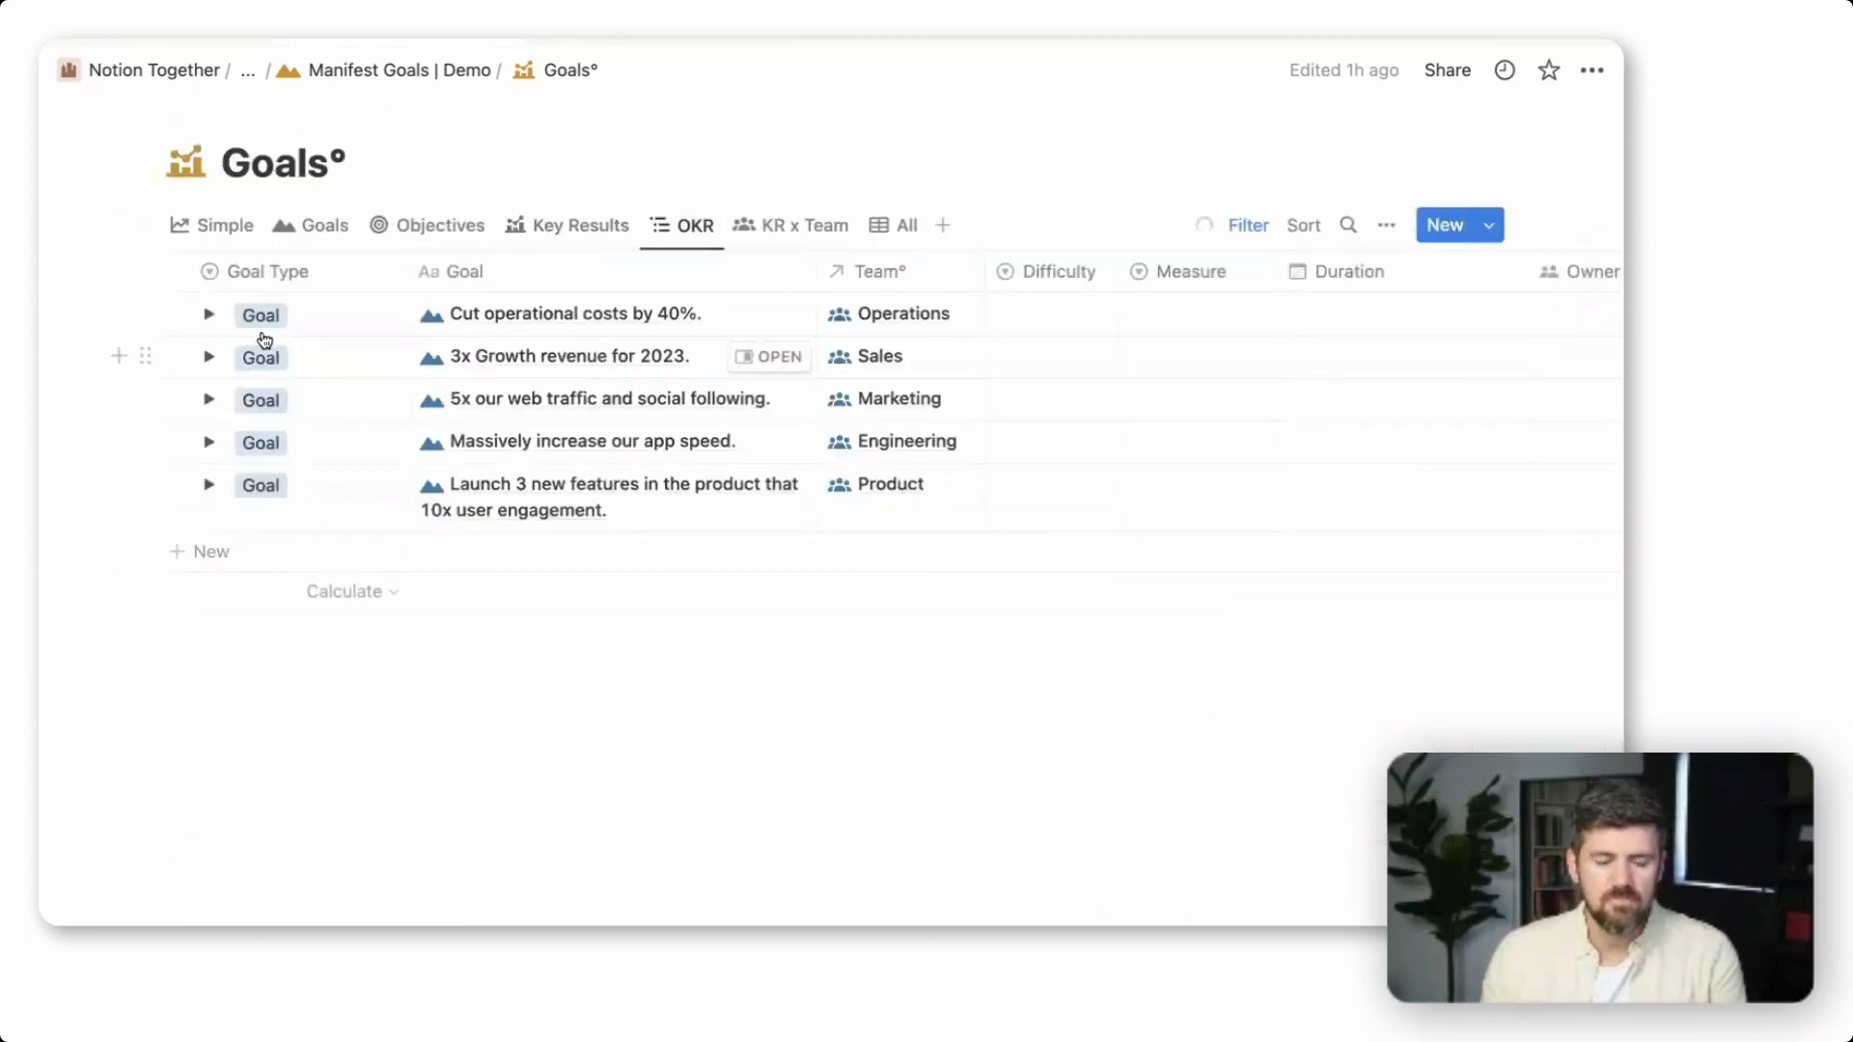
# Show the KR x Team view and collapse every team group except Marketing
pyautogui.click(807, 227)
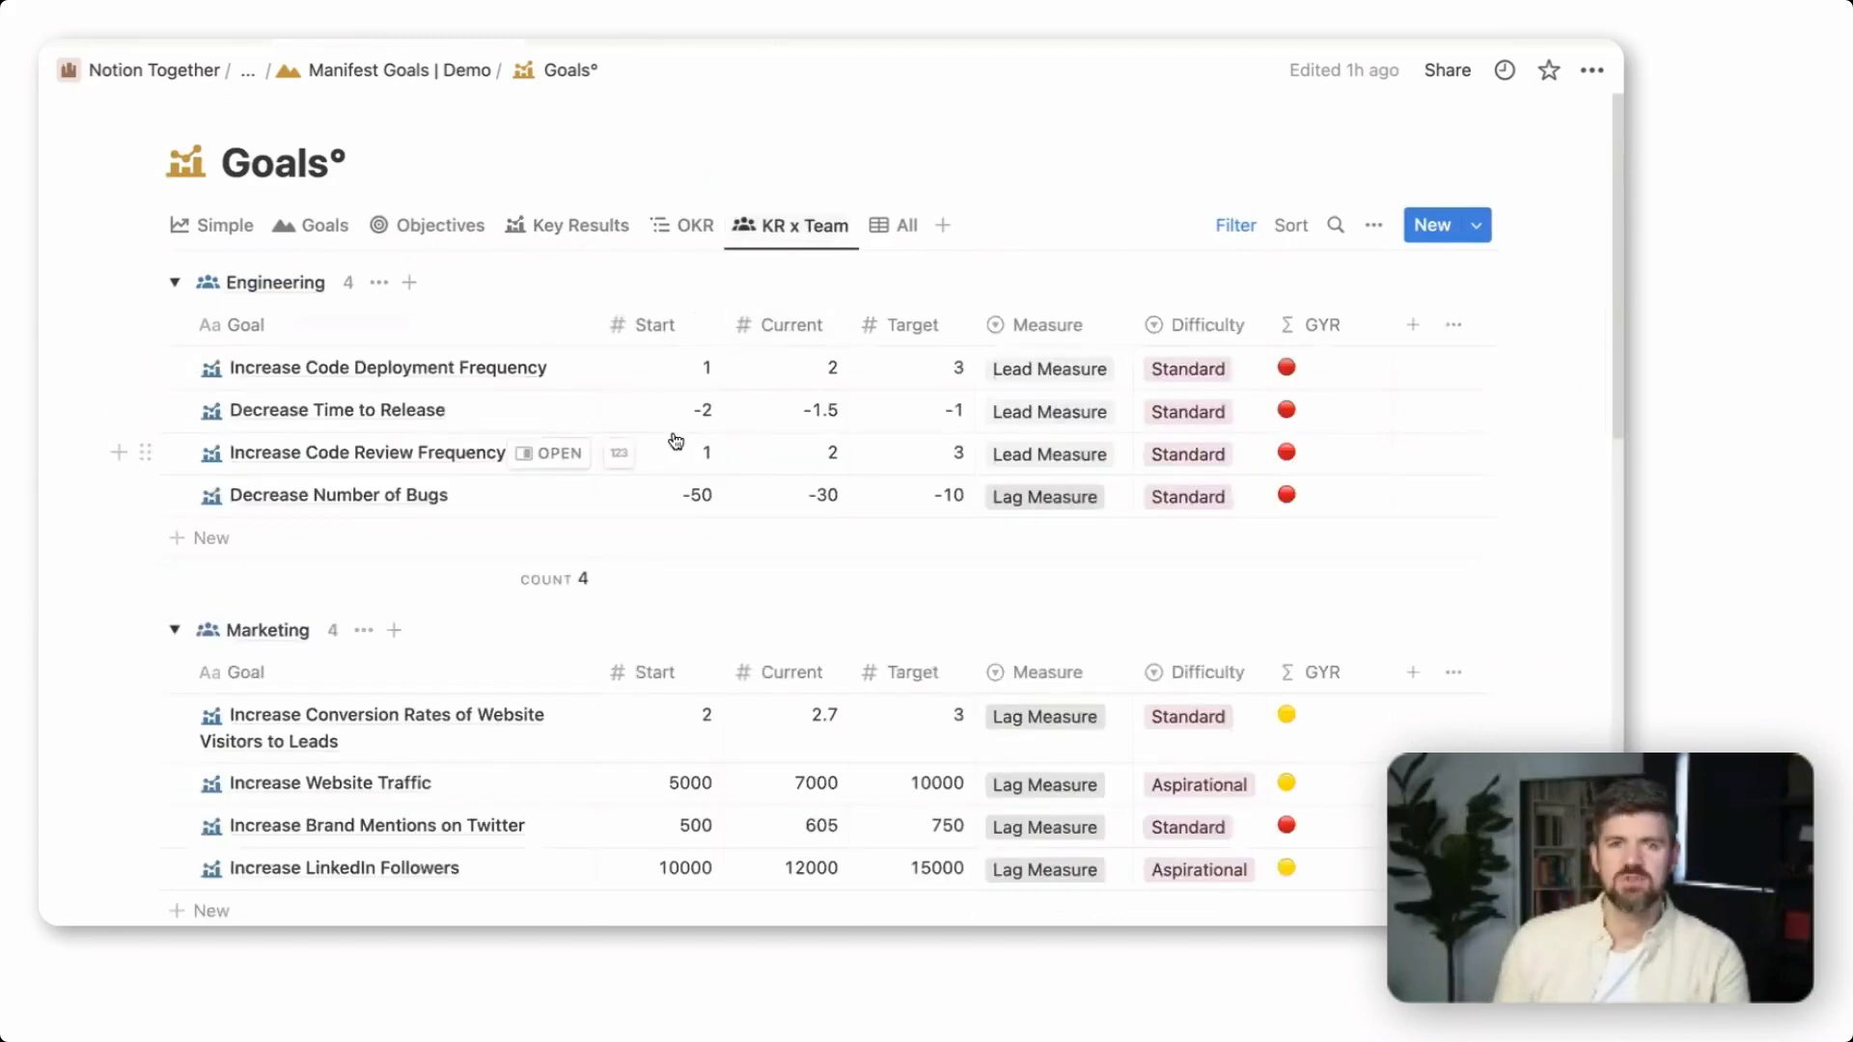
pyautogui.click(174, 282)
pyautogui.click(173, 345)
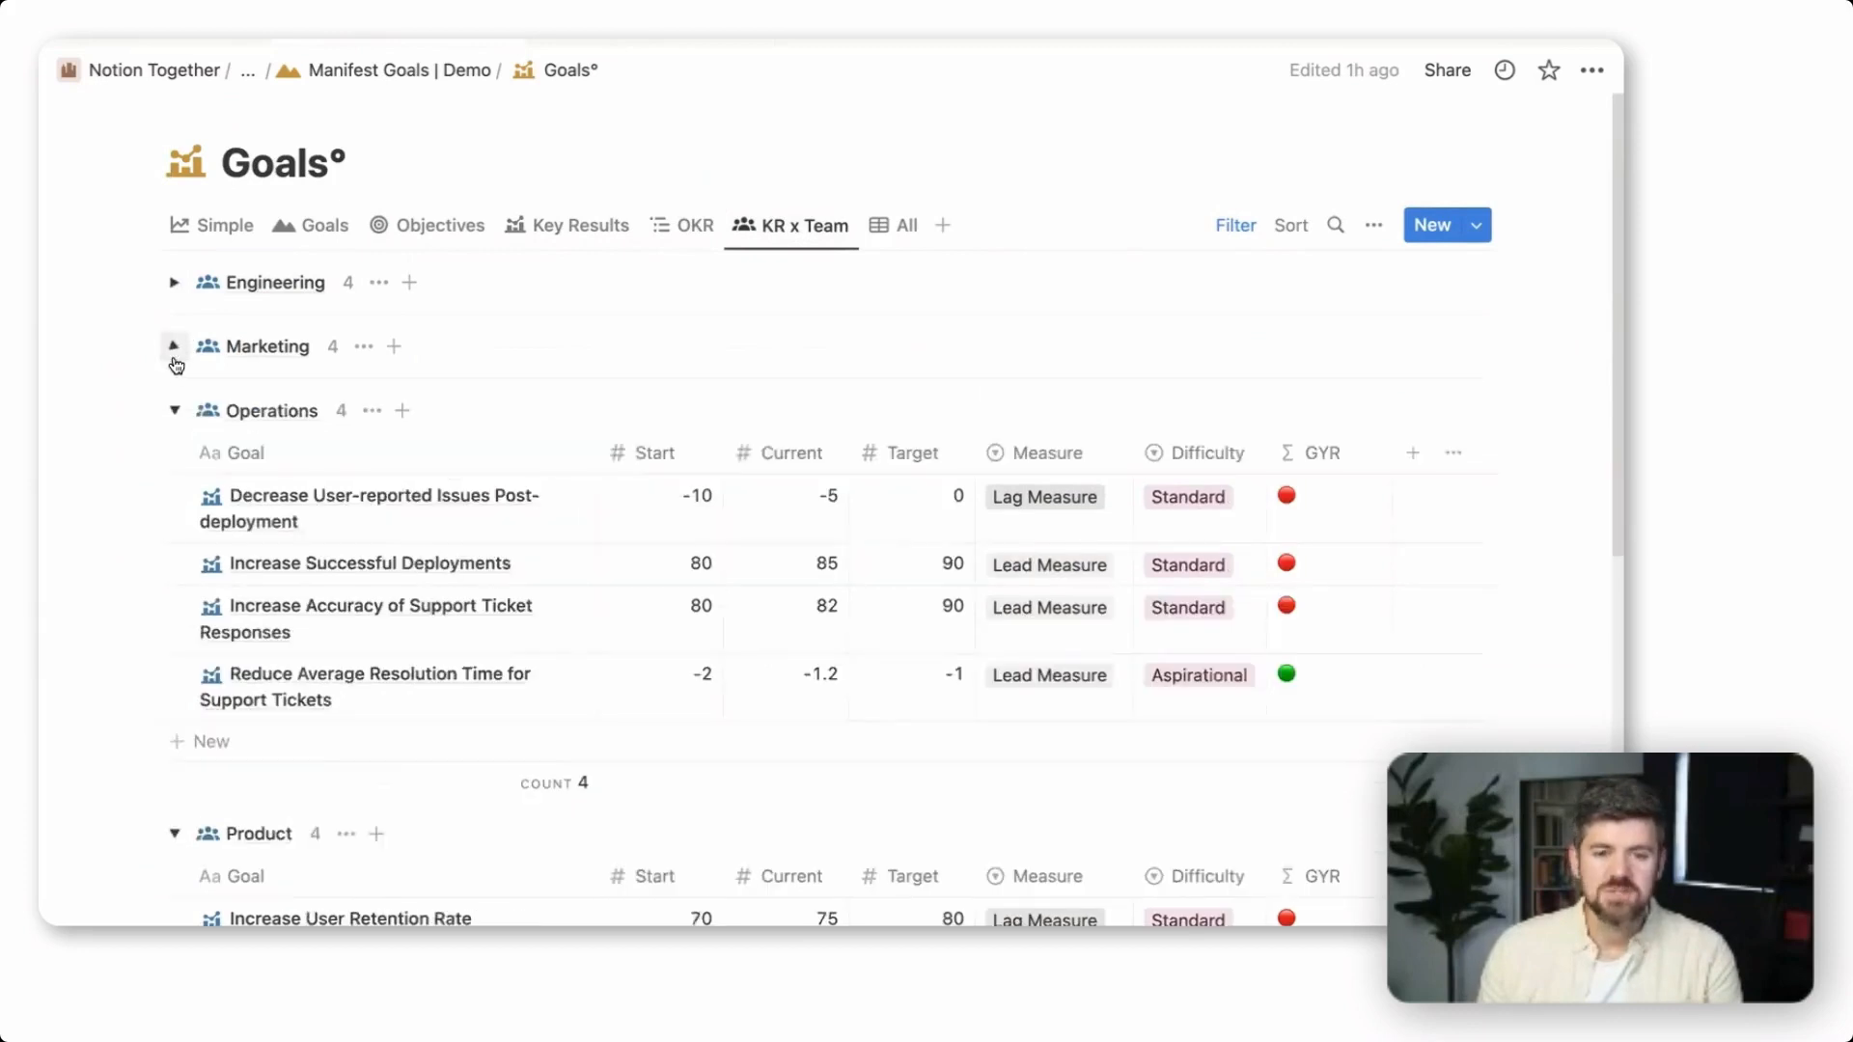
pyautogui.click(175, 410)
pyautogui.click(174, 474)
pyautogui.click(175, 537)
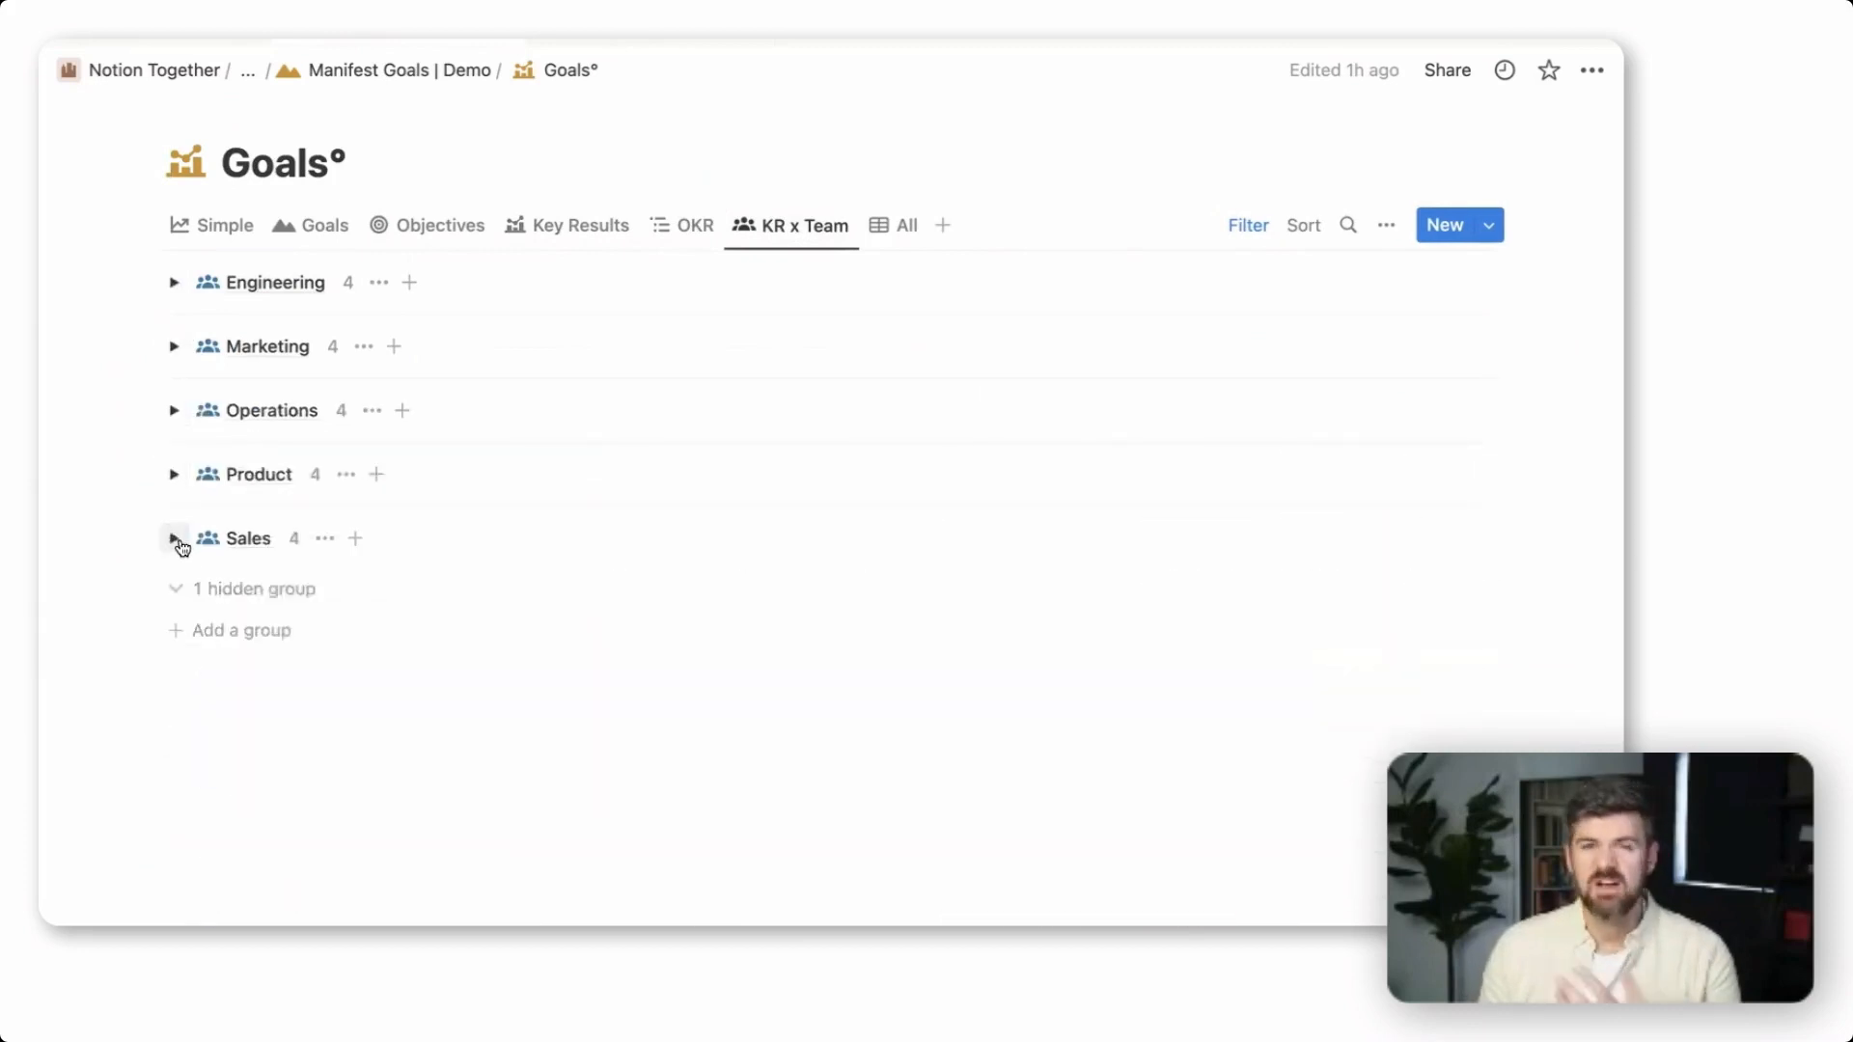
pyautogui.click(174, 347)
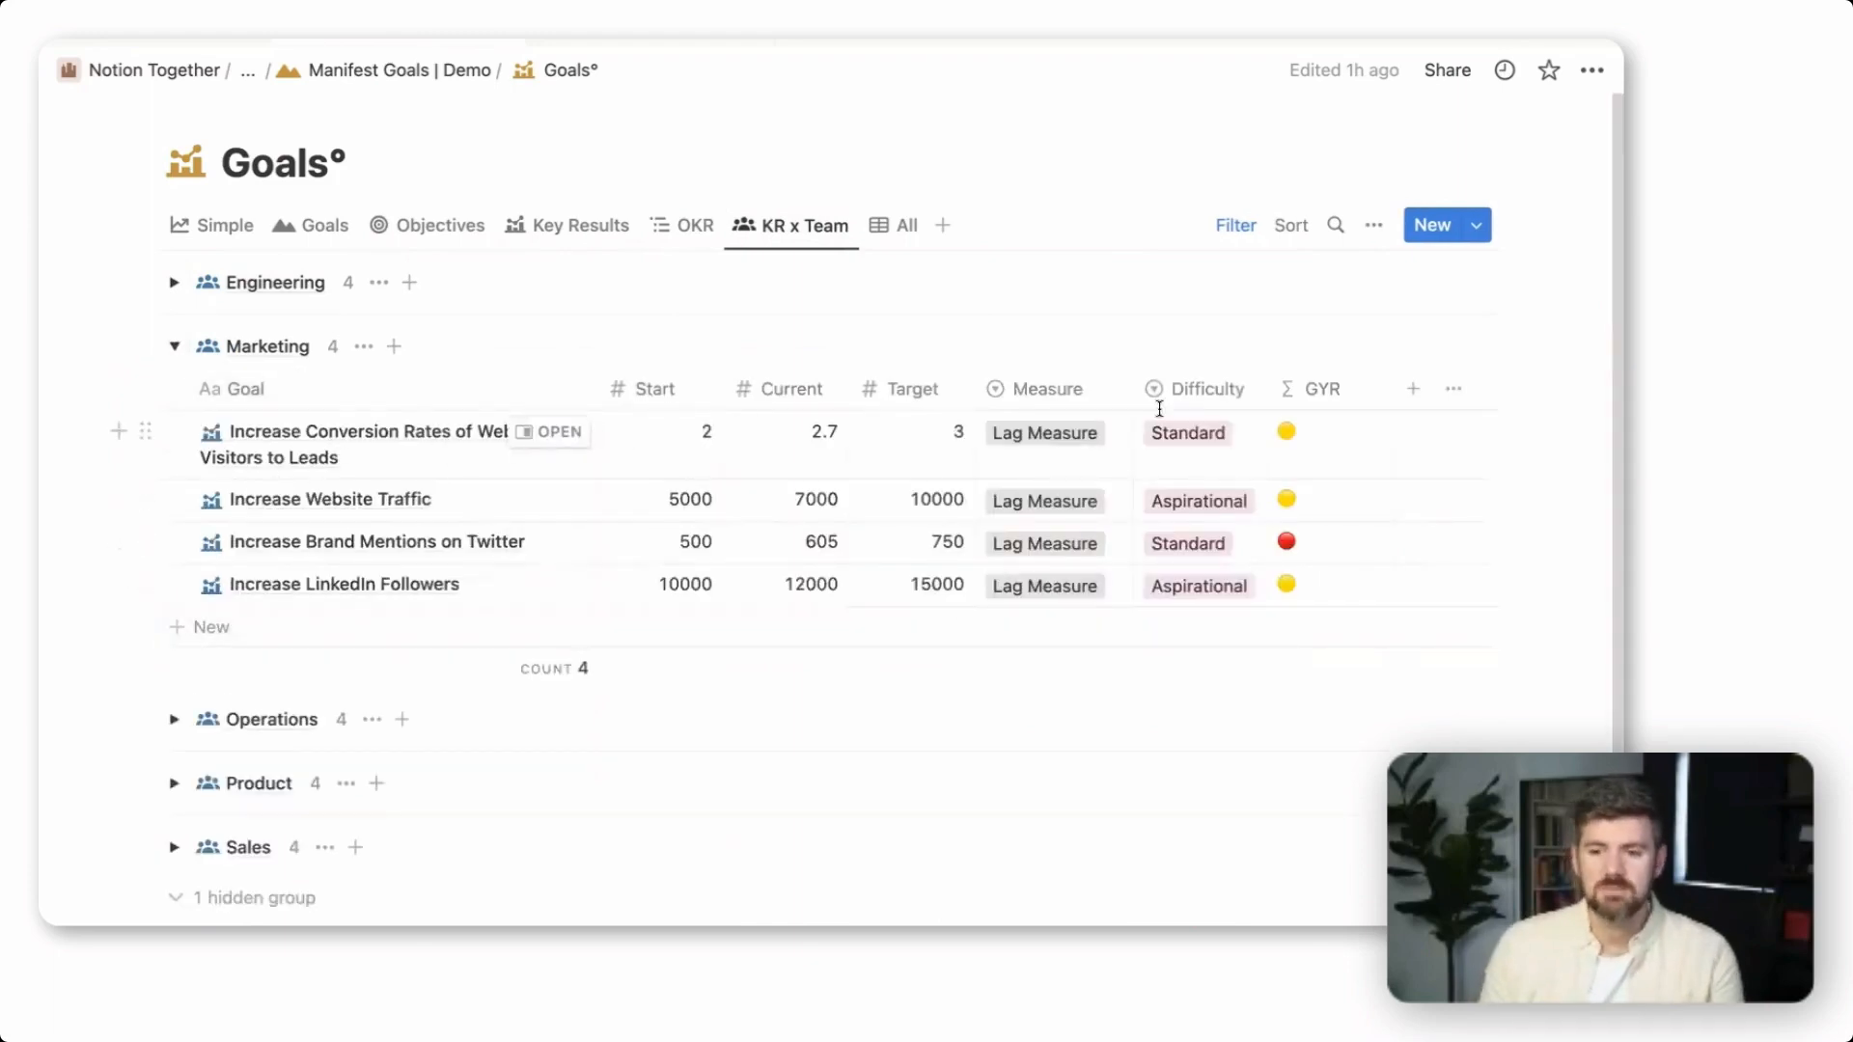
# Show the hidden Progress property in the KR x Team view and place its column between Target and Measure
pyautogui.click(1375, 226)
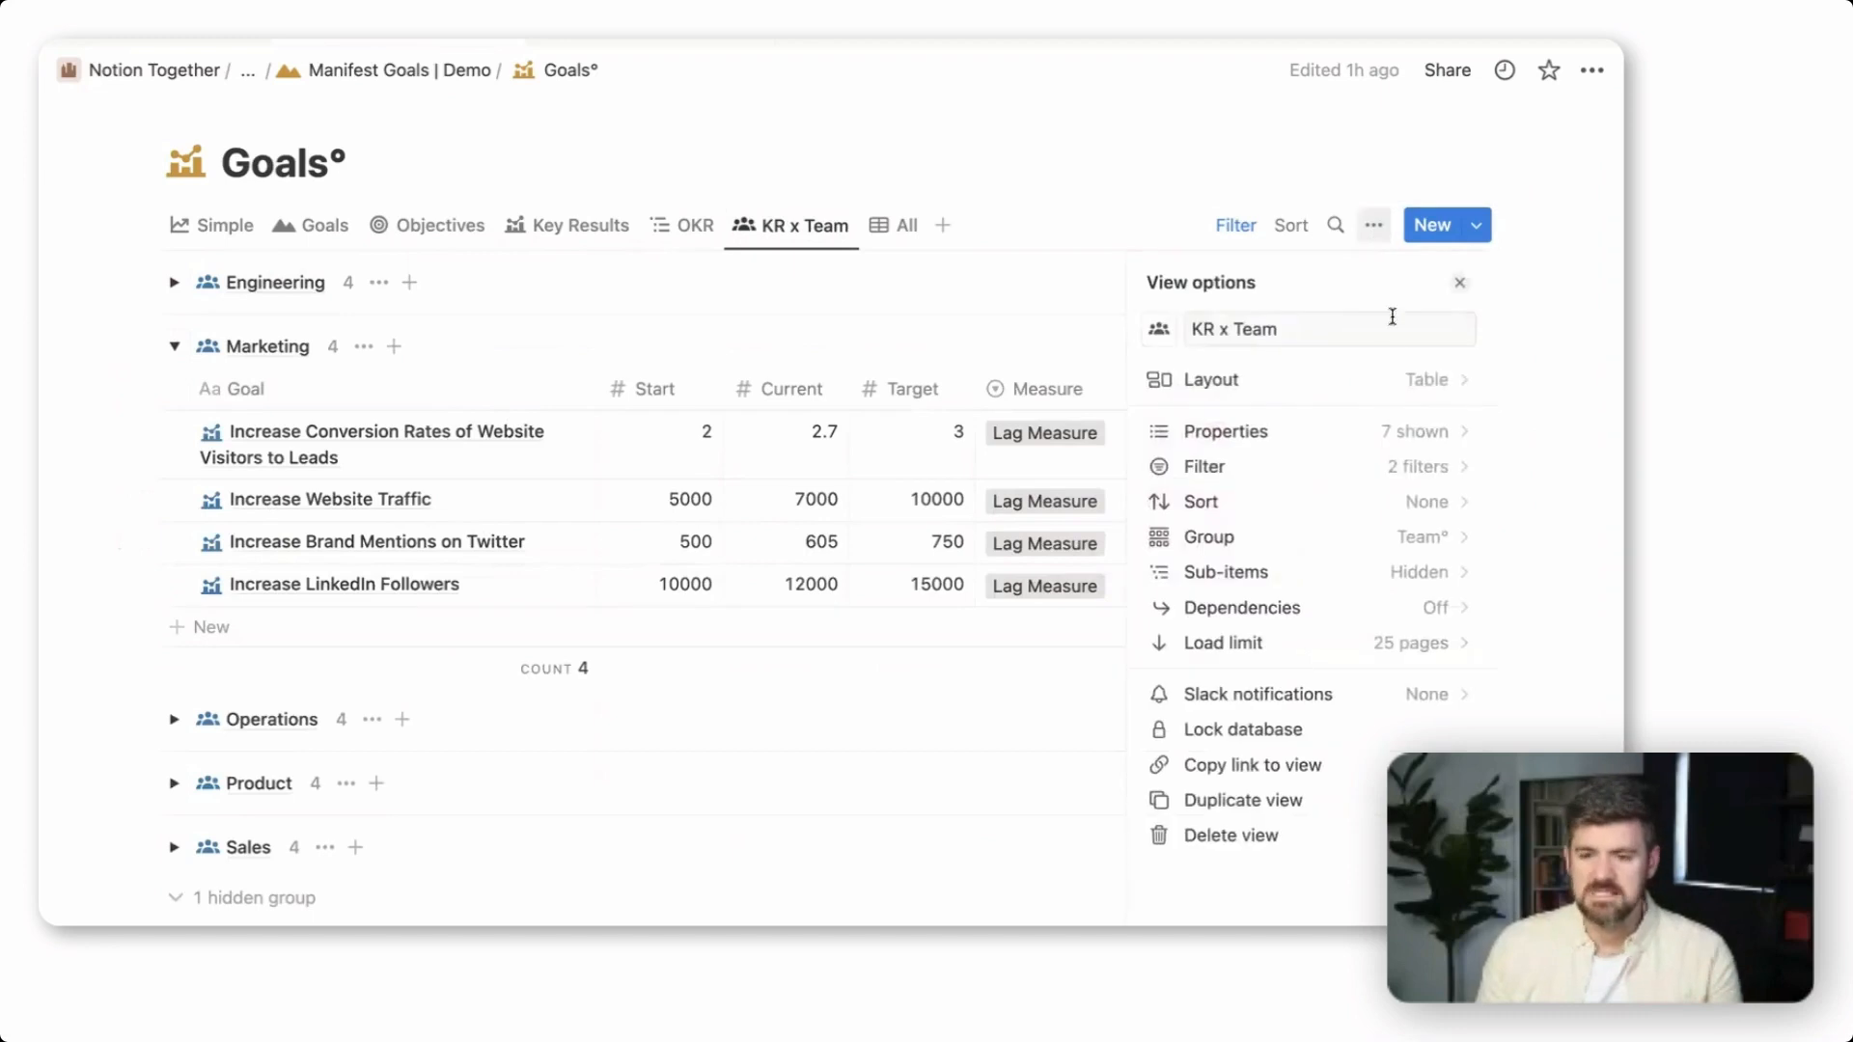
pyautogui.click(1415, 426)
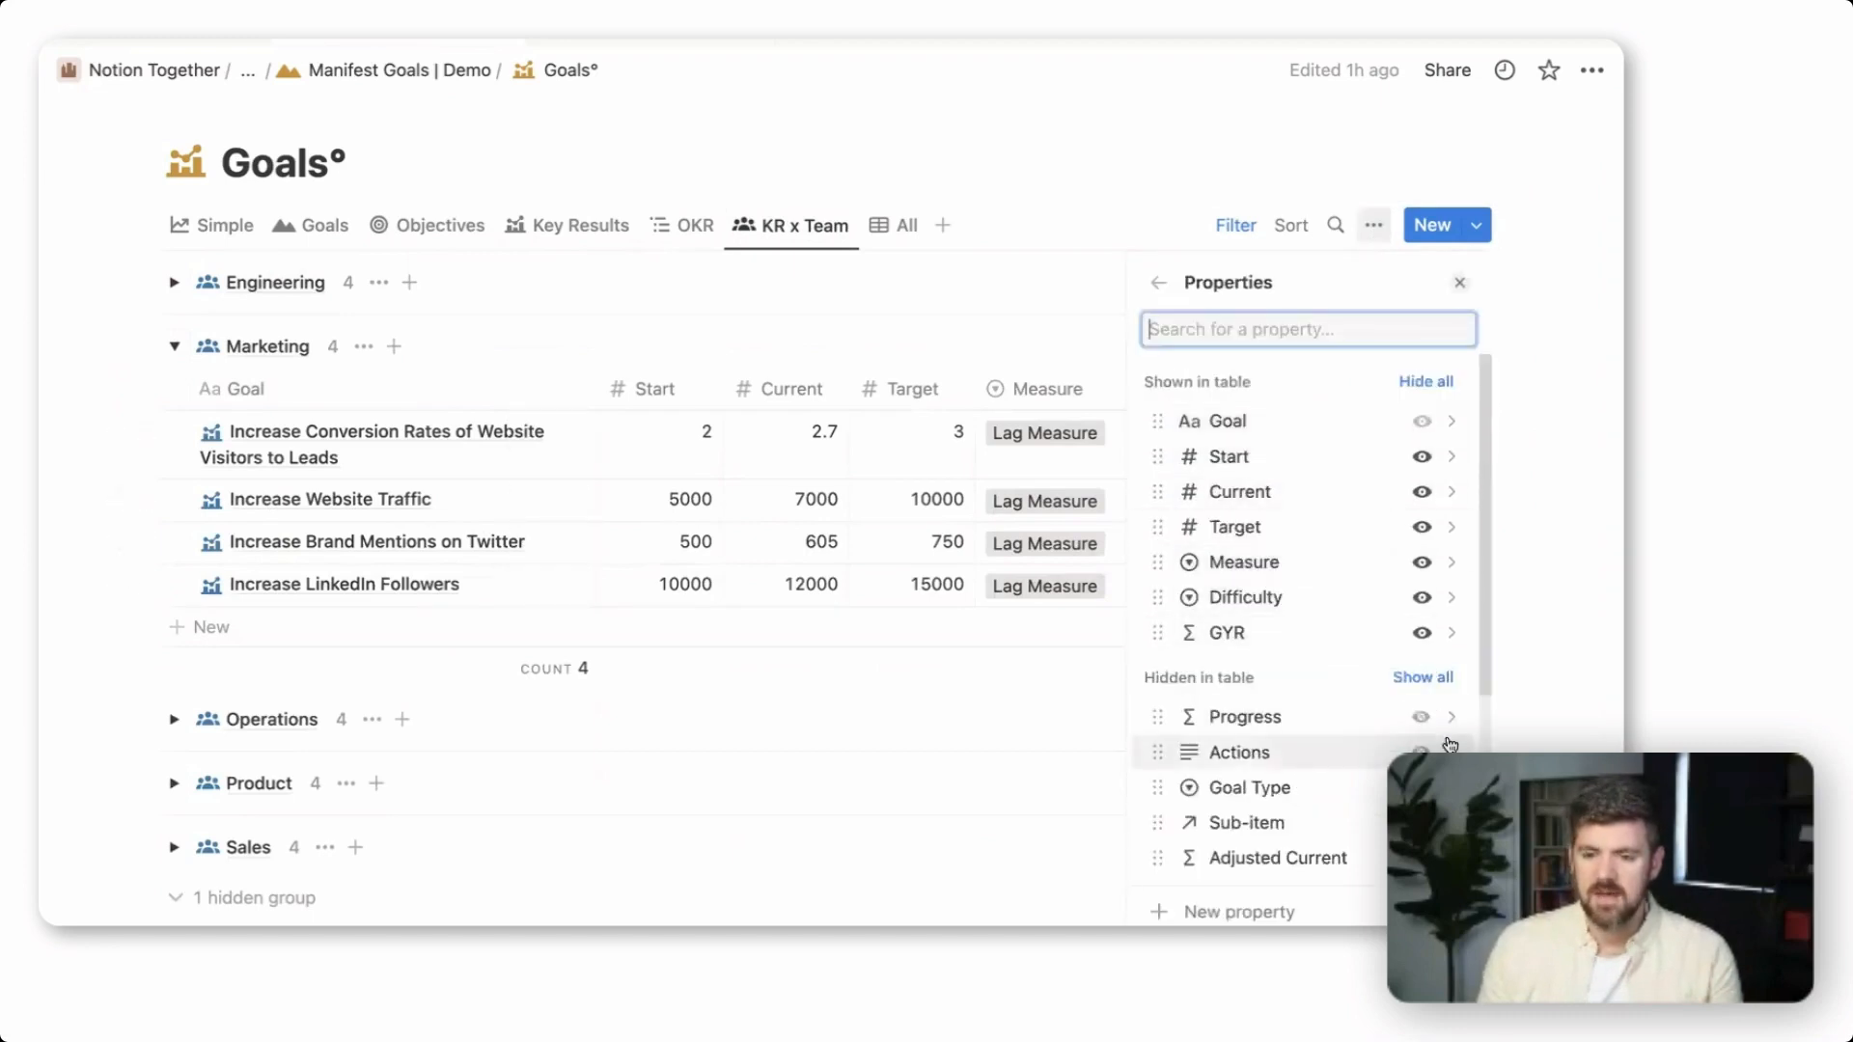
pyautogui.click(1420, 717)
pyautogui.click(1080, 337)
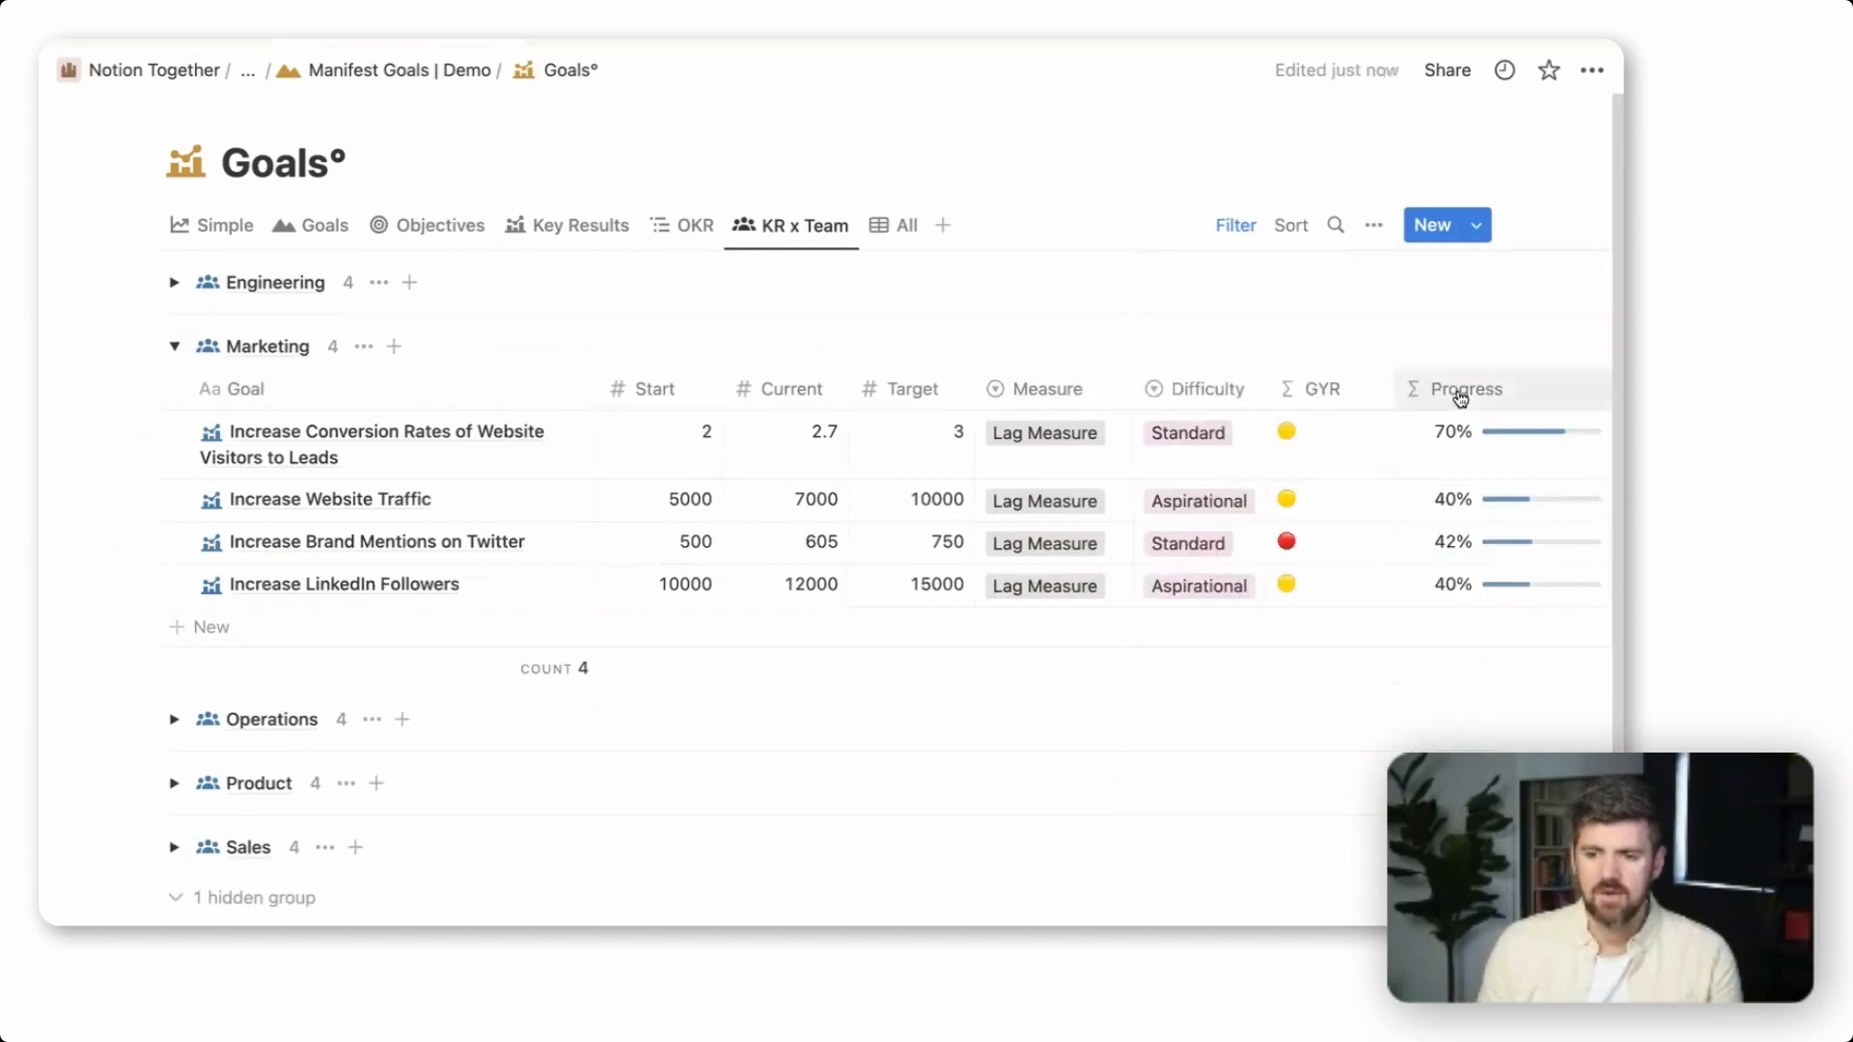
pyautogui.moveTo(1456, 391); pyautogui.dragTo(1038, 389)
pyautogui.moveTo(1151, 600)
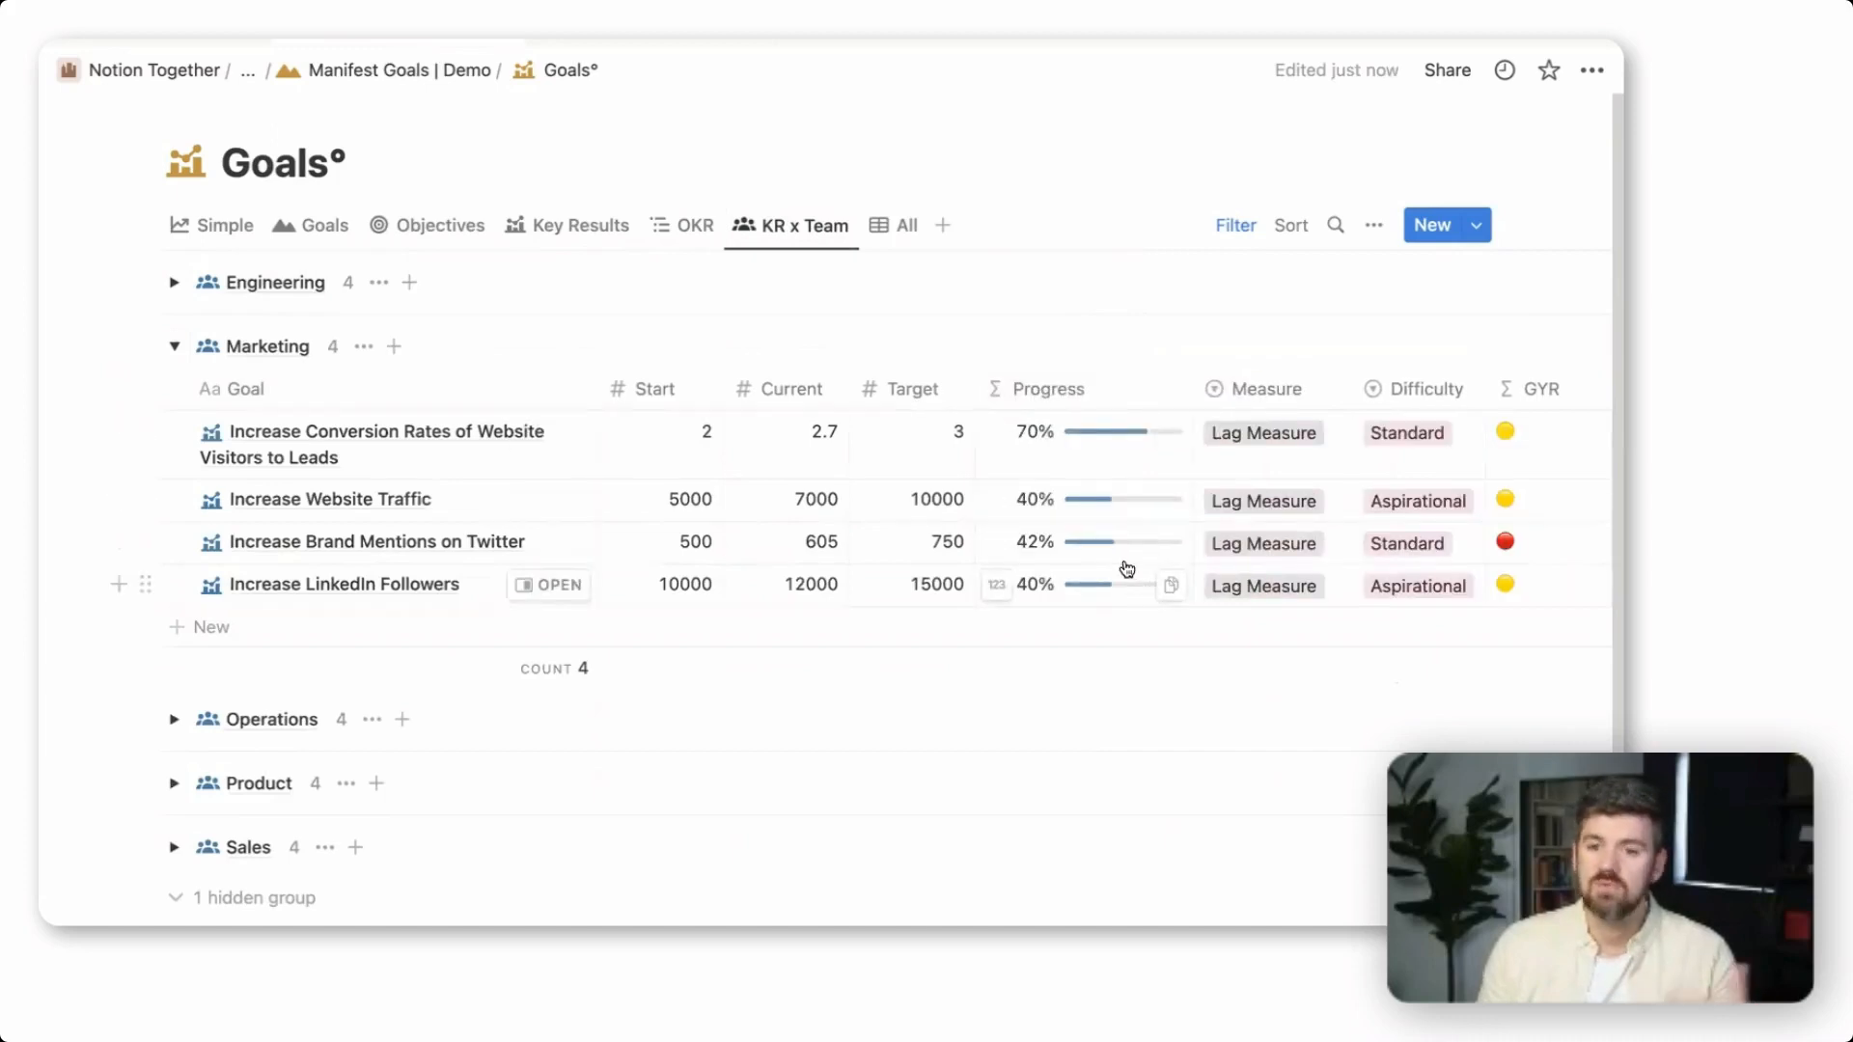
# Show the All view of the demo Goals database, expand the "Cut operational costs by 40%." goal with both its objectives, and examine their columns
pyautogui.click(906, 239)
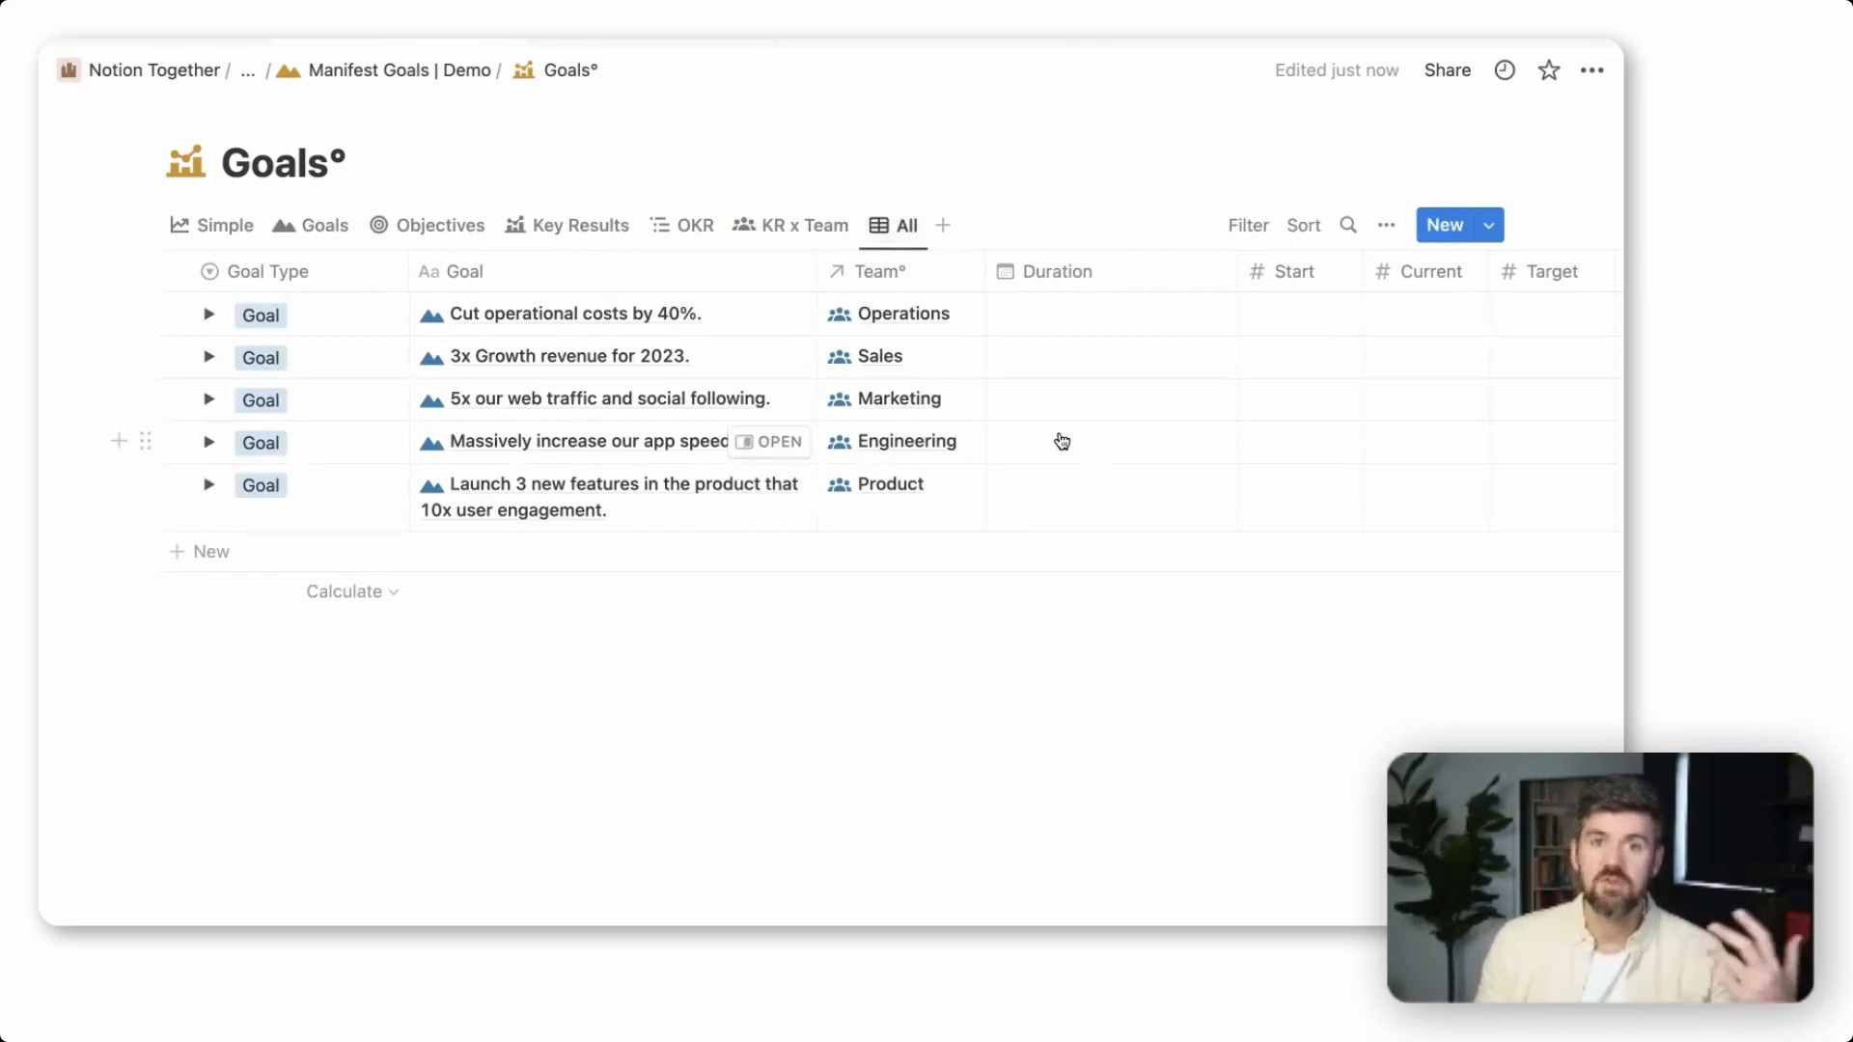
pyautogui.click(208, 313)
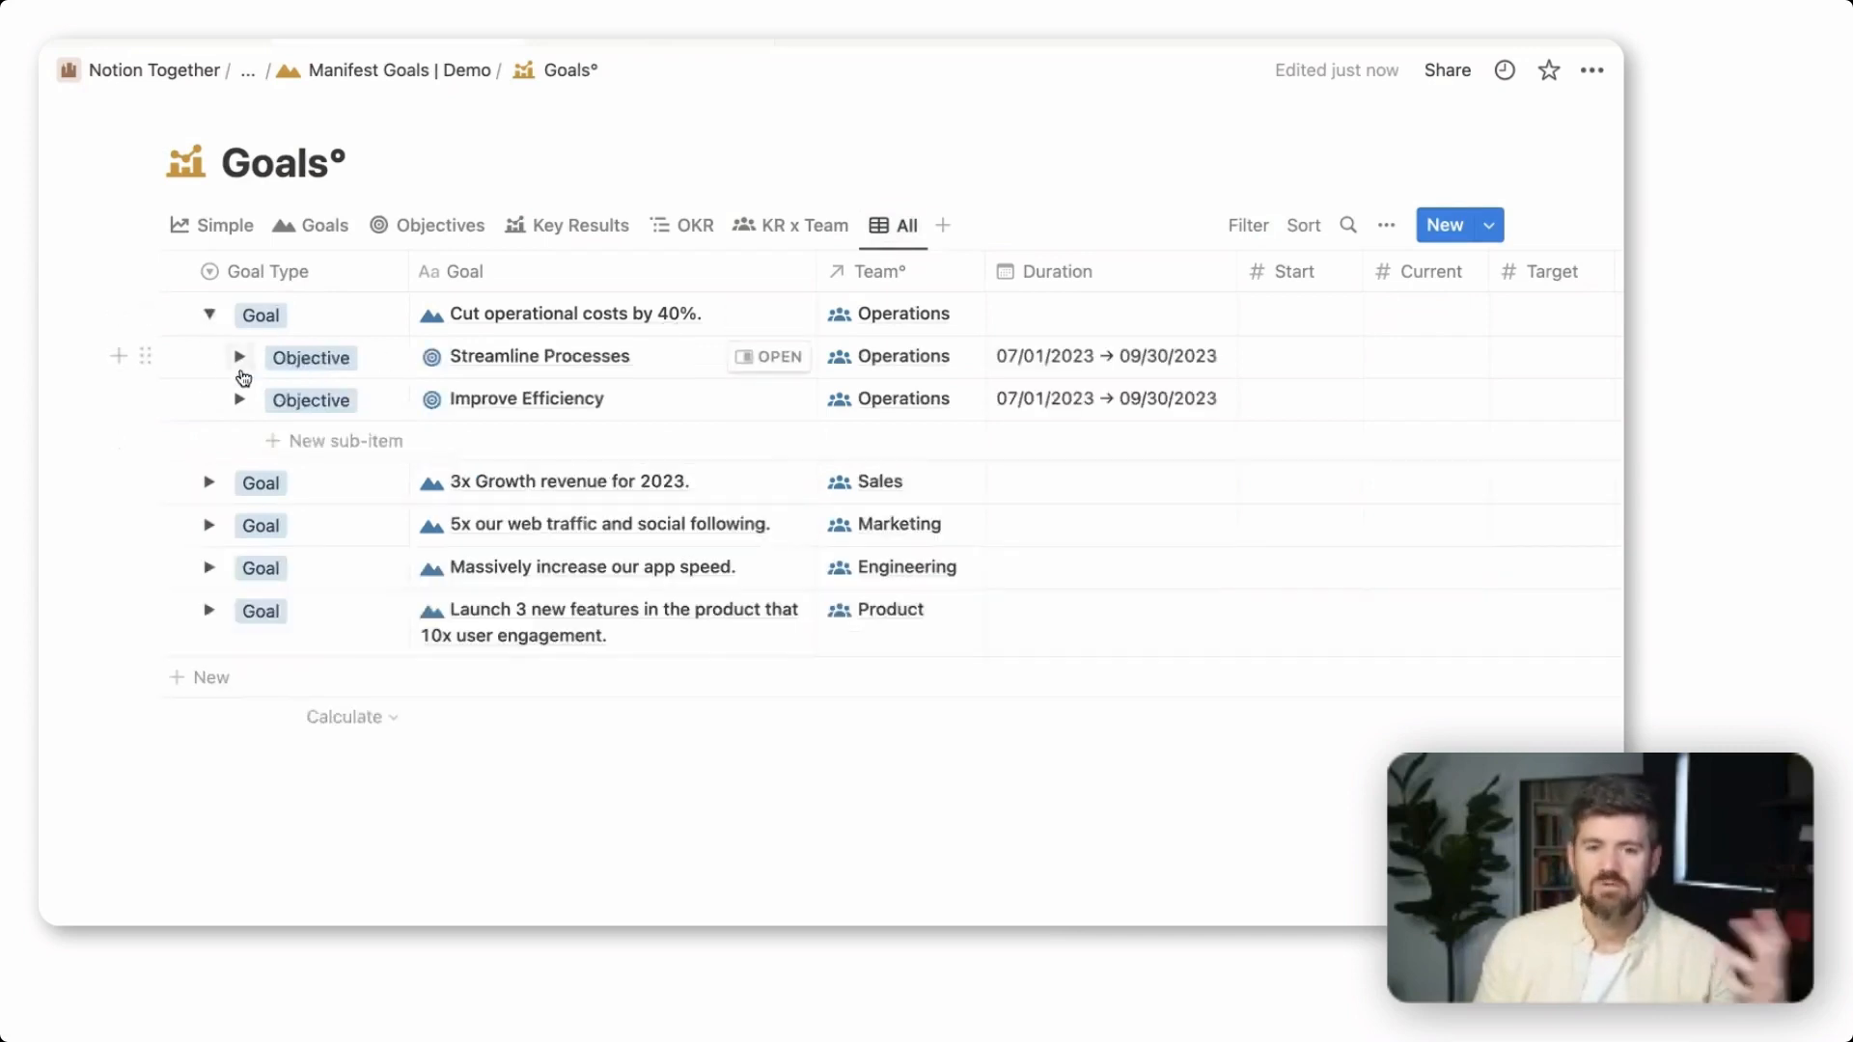
pyautogui.click(239, 359)
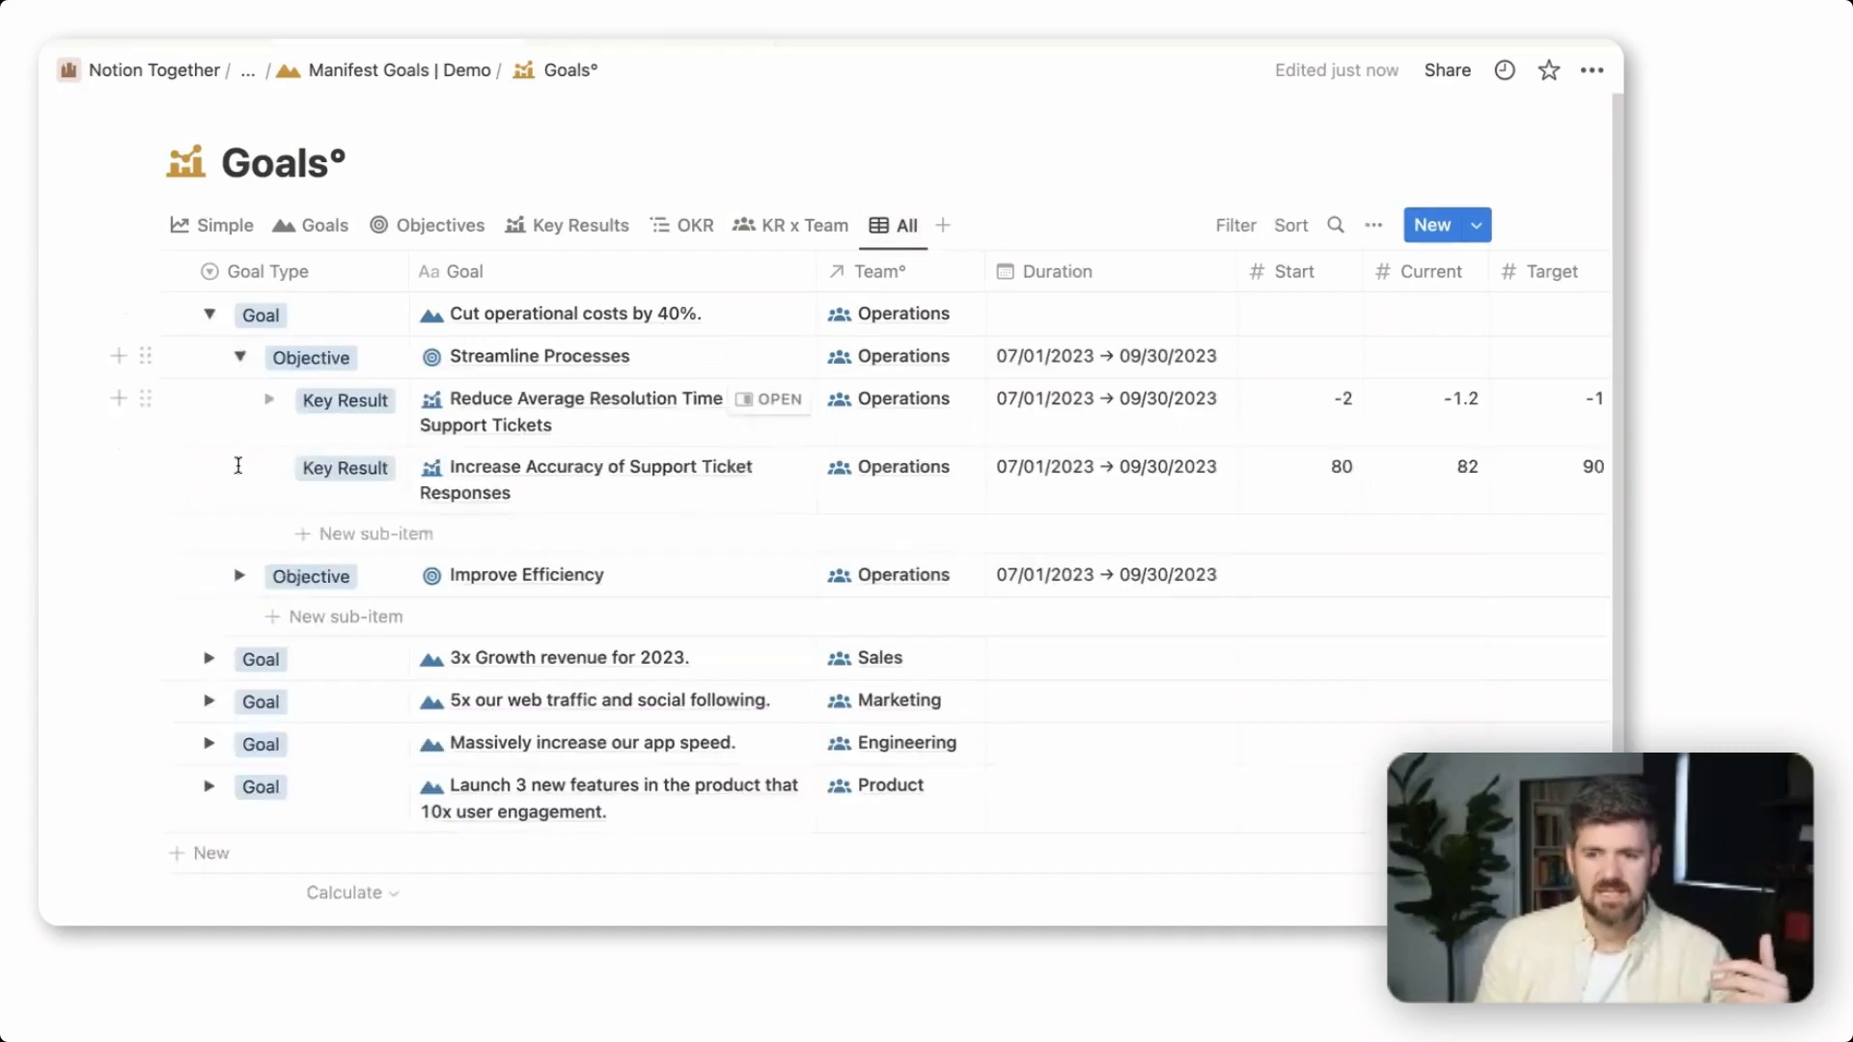
pyautogui.click(240, 577)
pyautogui.hscroll(5, 825, 592)
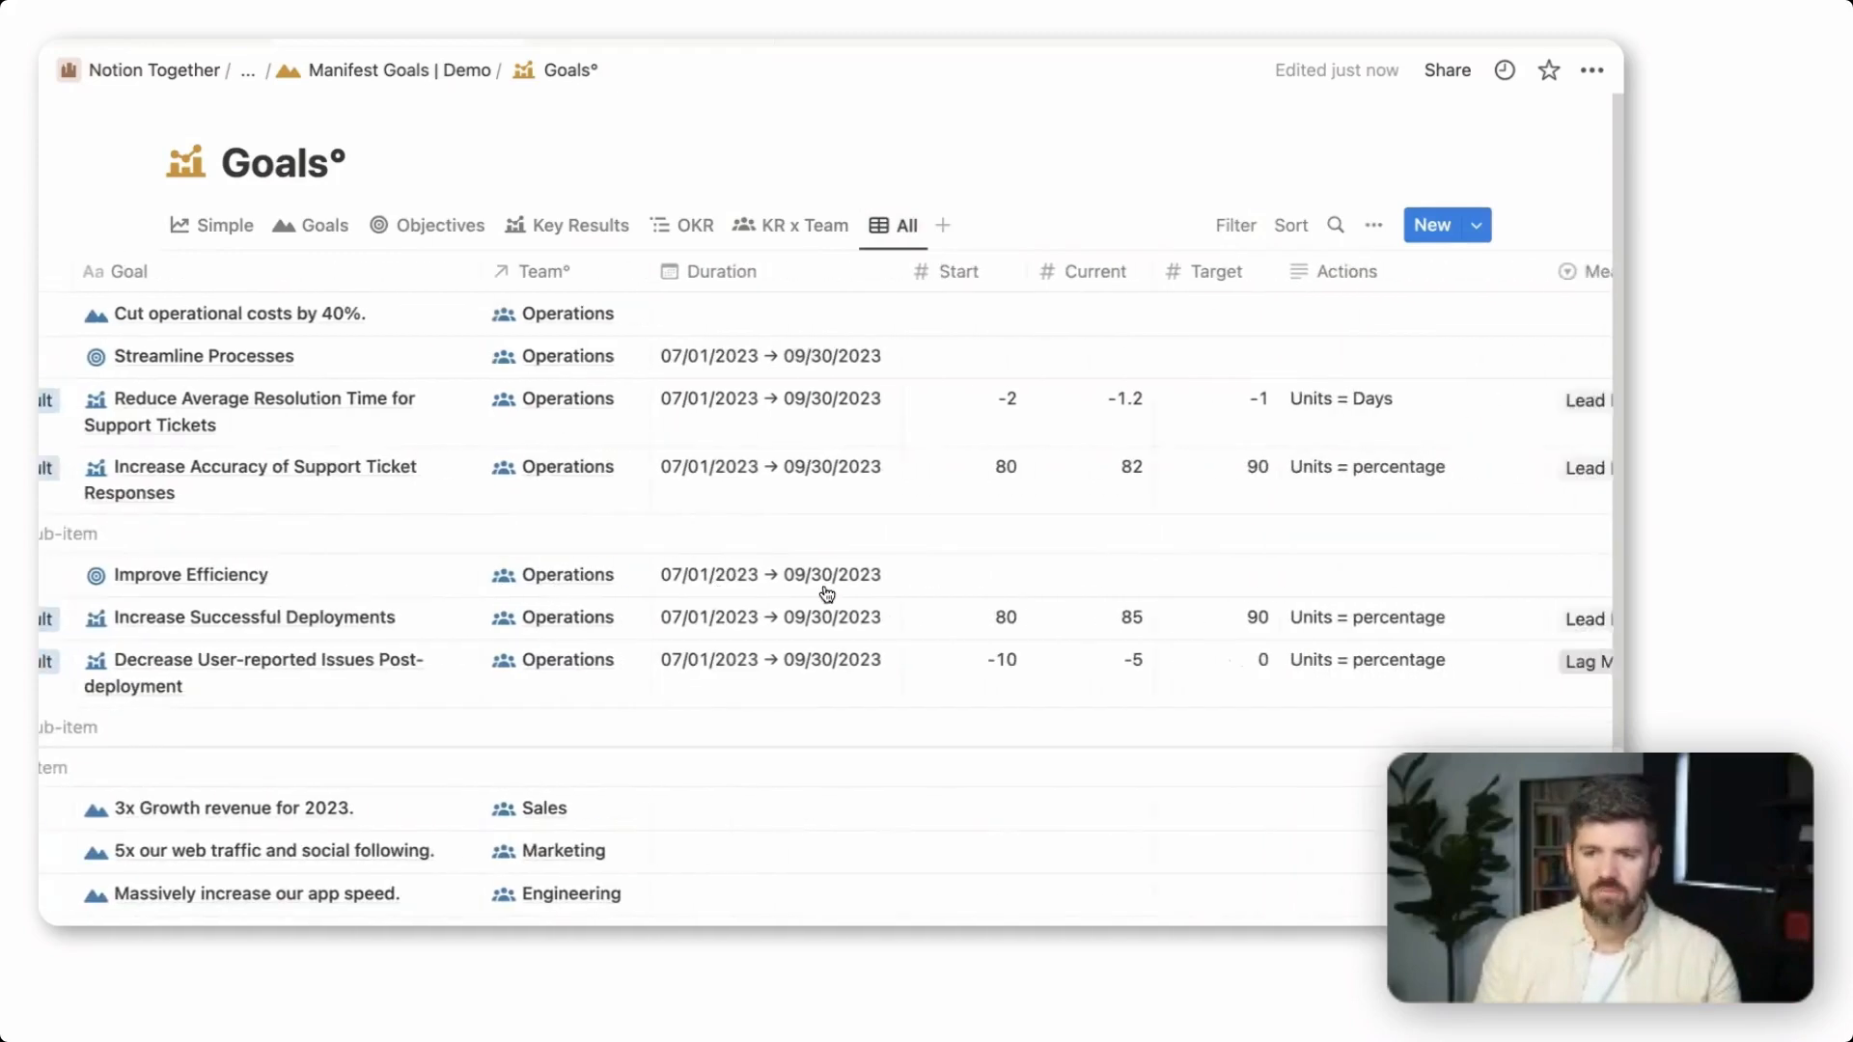
pyautogui.hscroll(5, 825, 591)
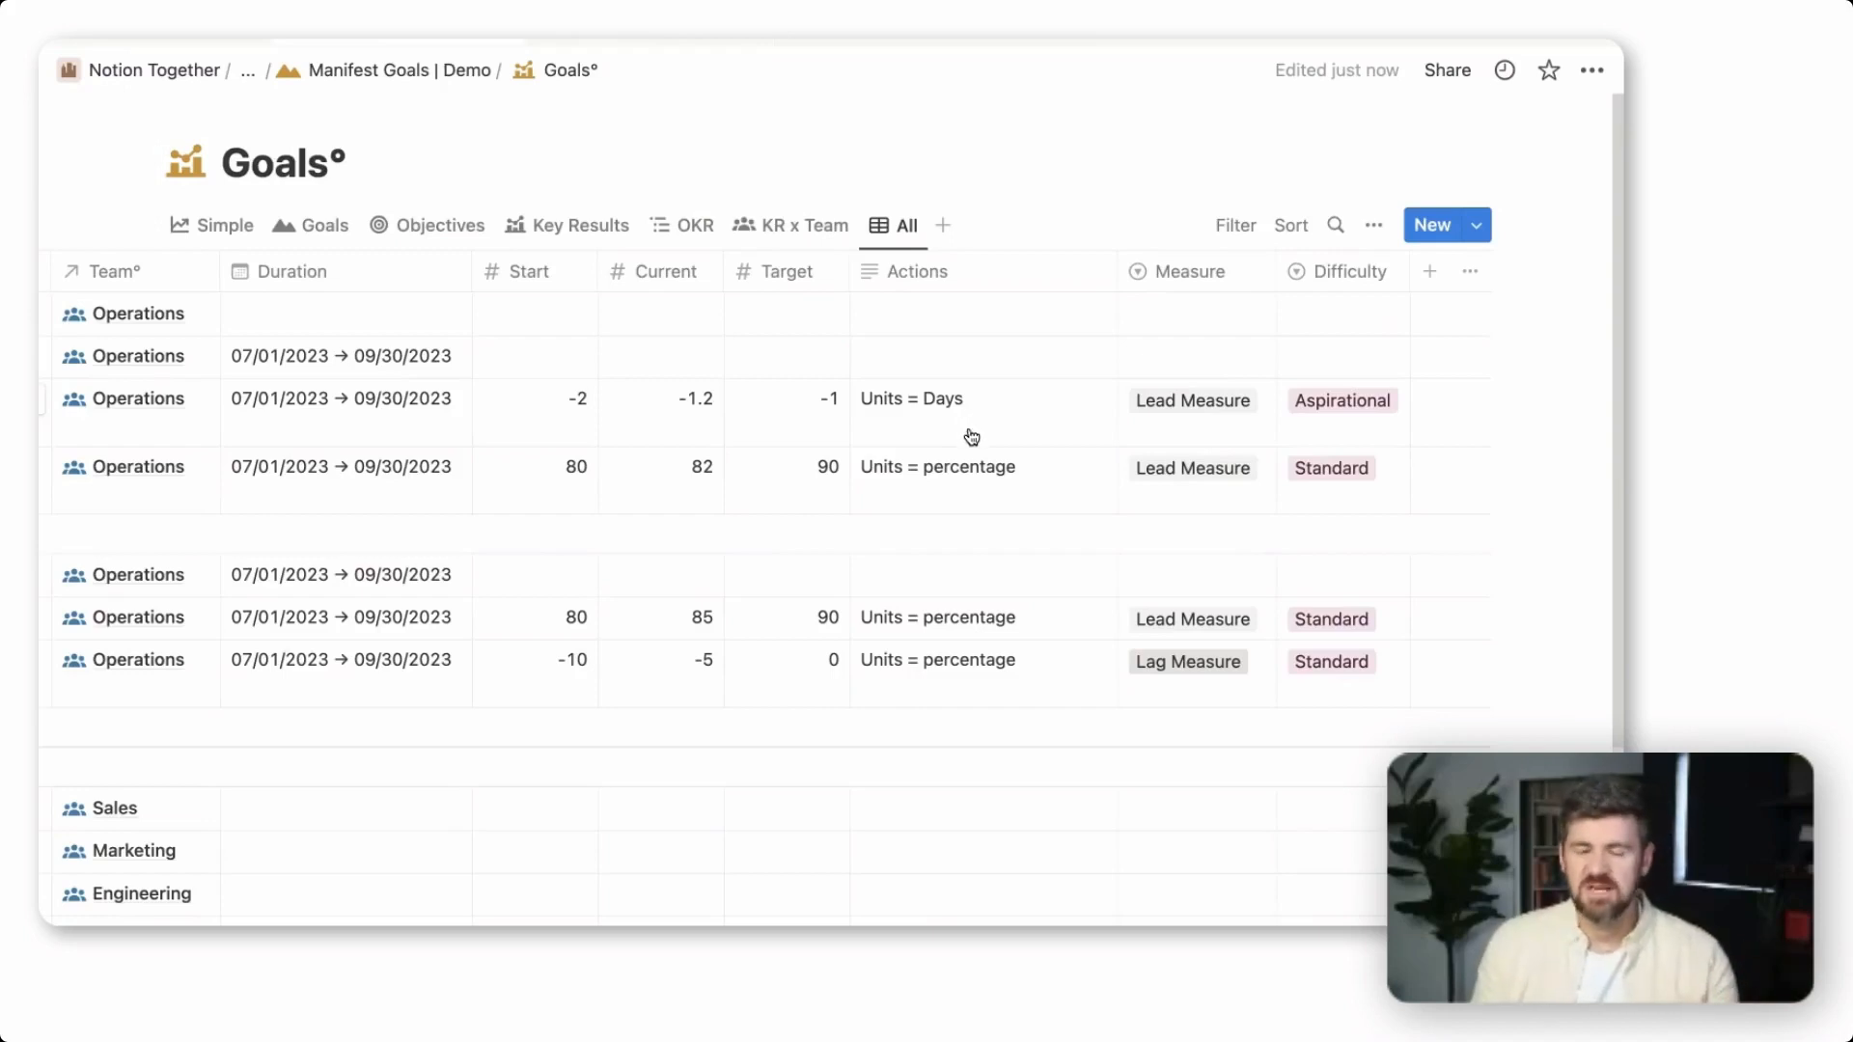
pyautogui.hscroll(-10, 952, 463)
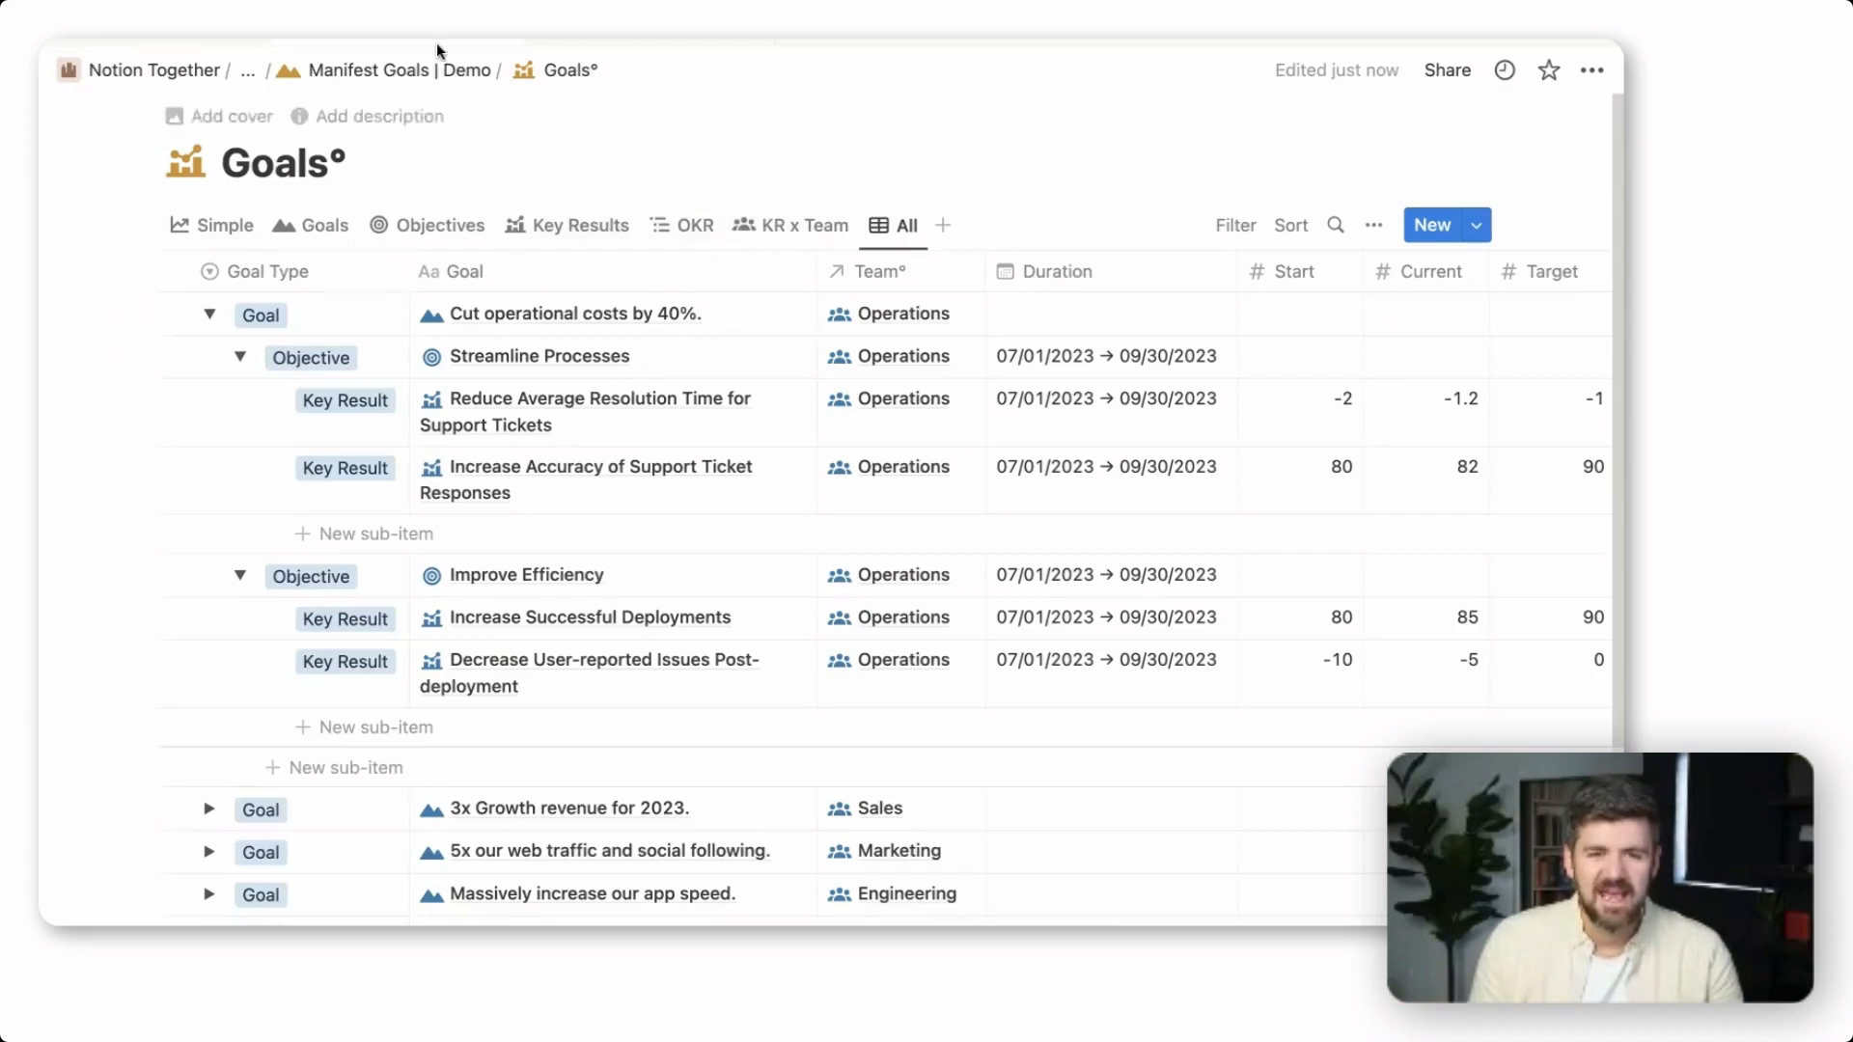
# Return to the Manifest Business Goals page, open the Goals Set Up Guide inside Manifest Goals, and review its big vision section
pyautogui.click(424, 72)
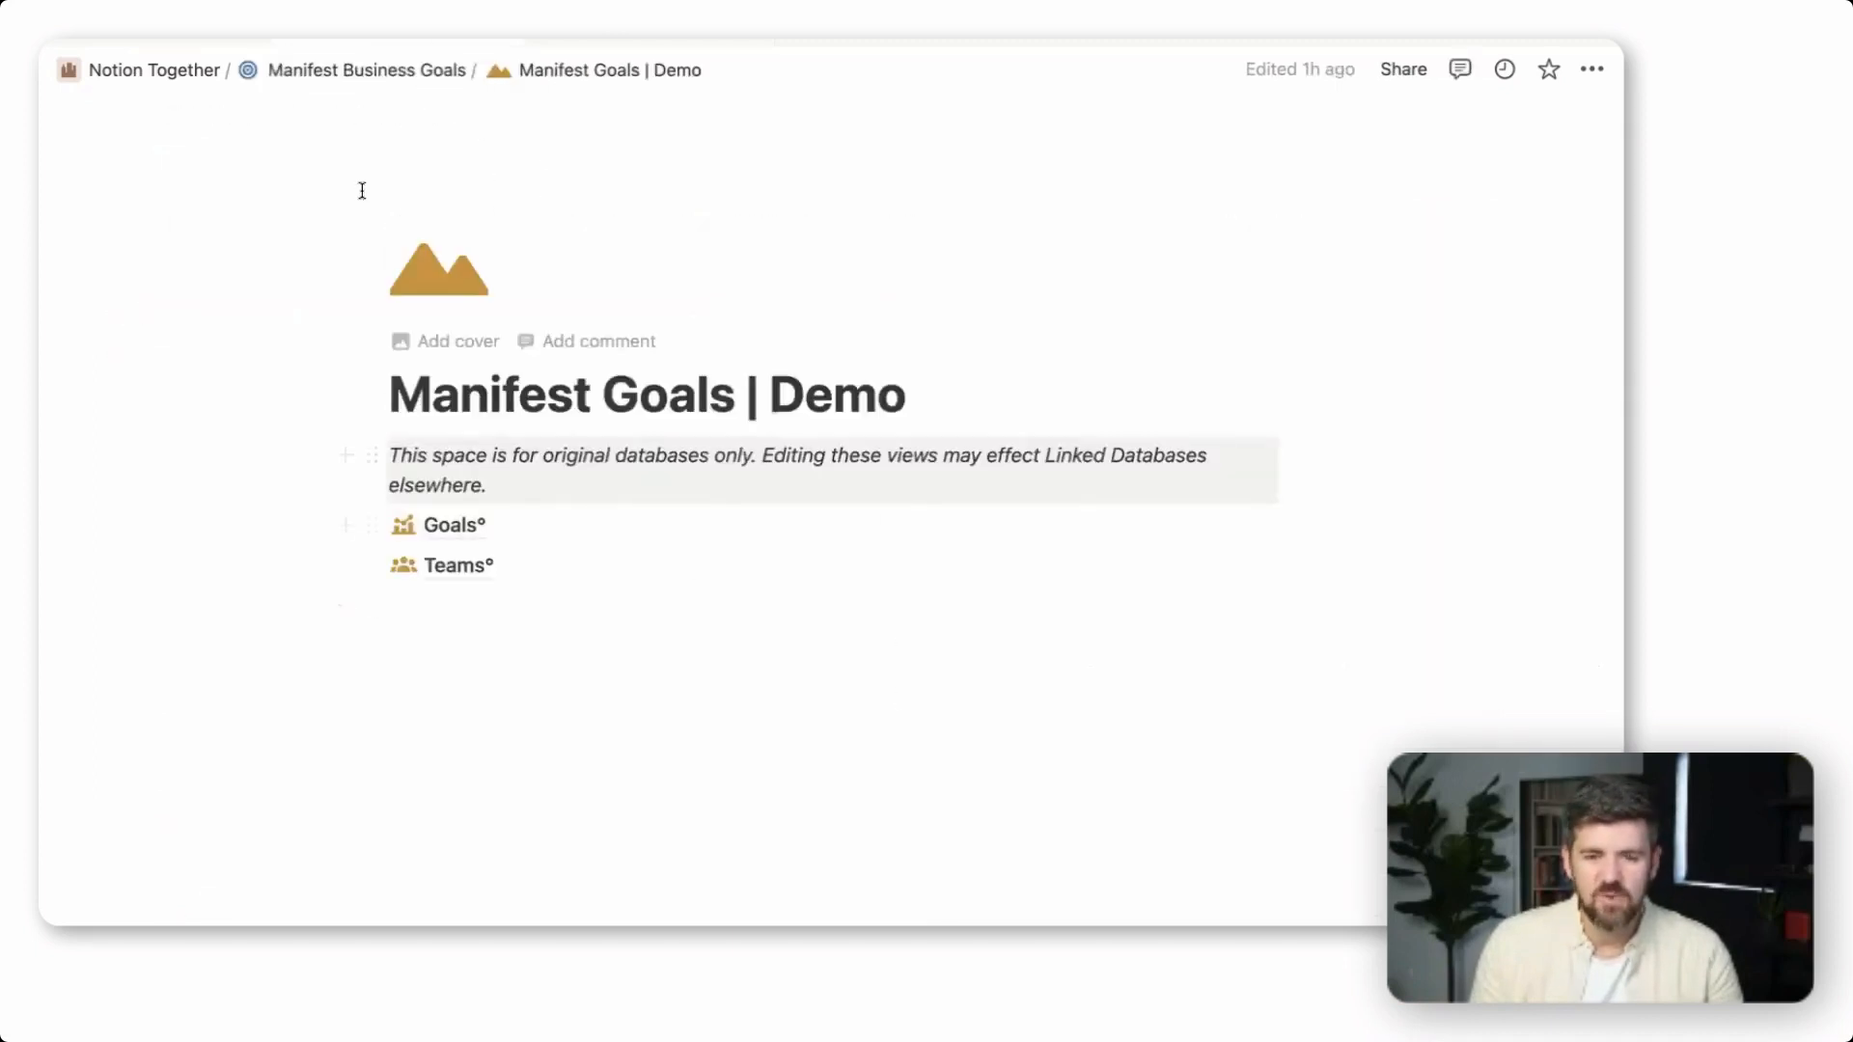
pyautogui.click(402, 72)
pyautogui.scroll(-3, 994, 859)
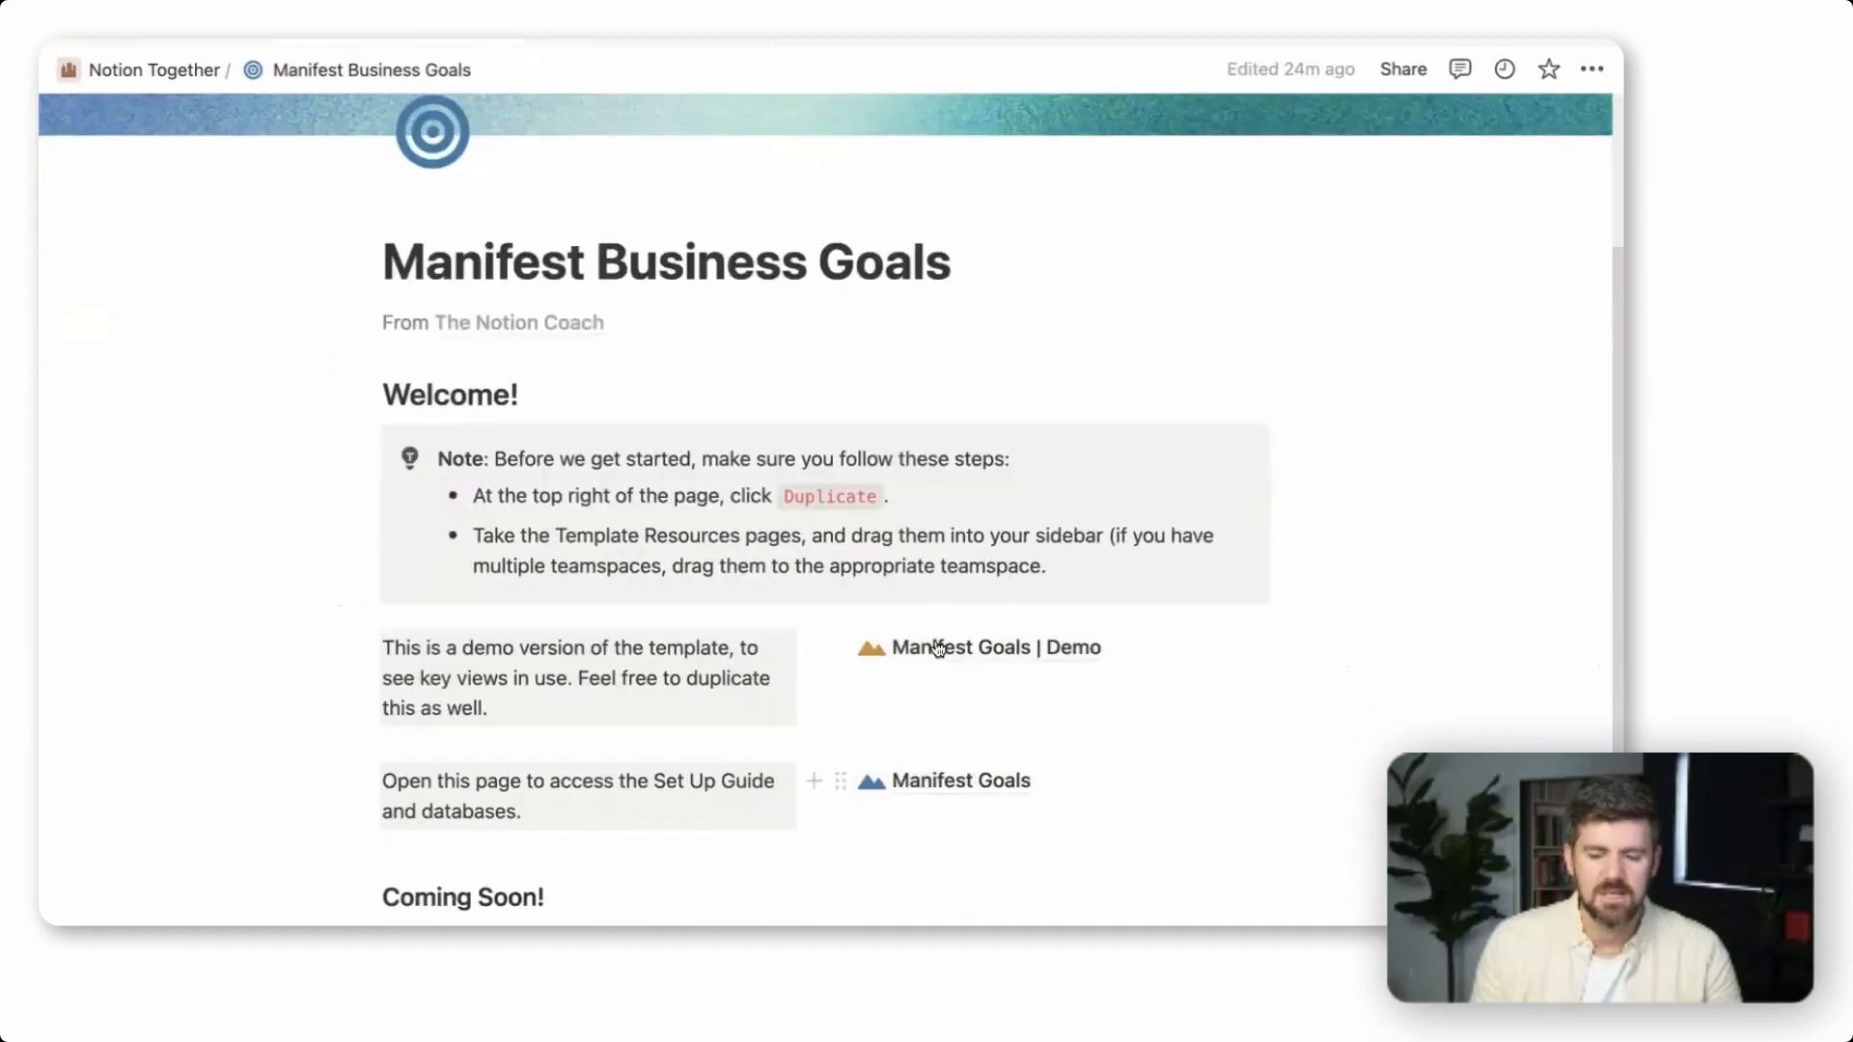
pyautogui.click(939, 780)
pyautogui.click(516, 454)
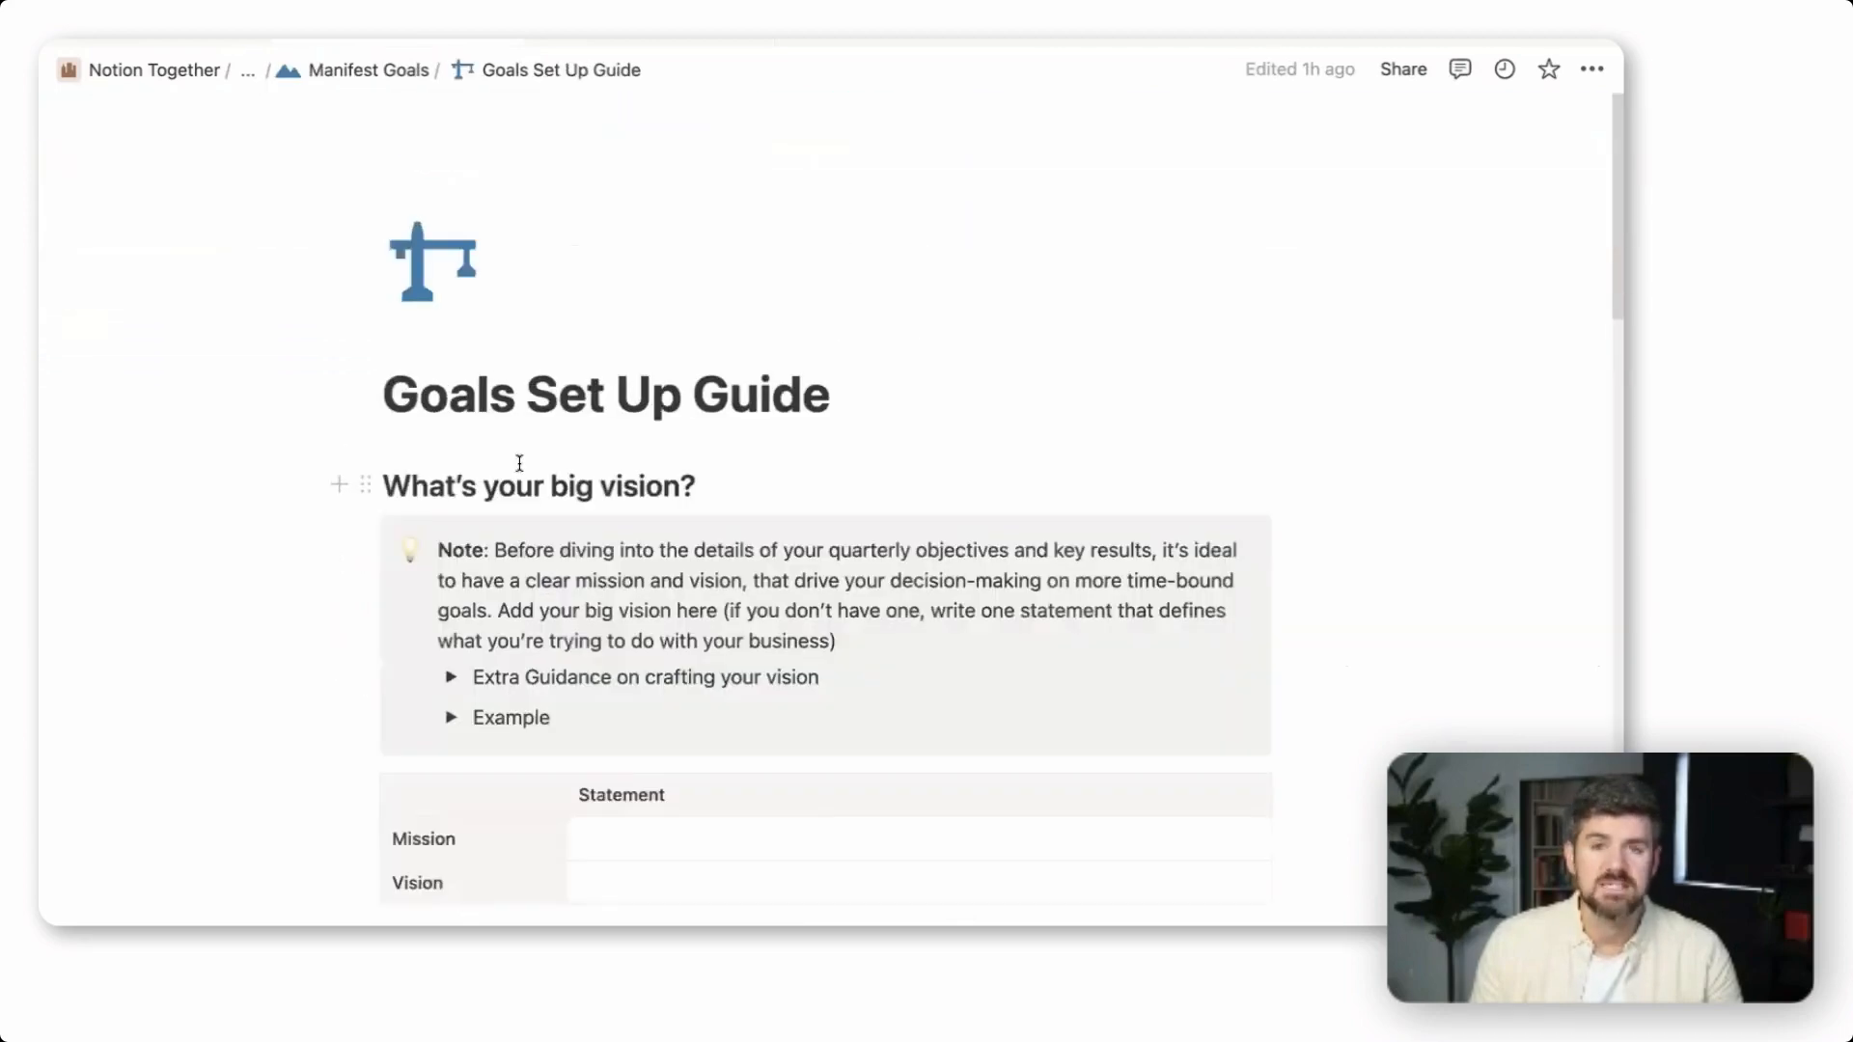
pyautogui.scroll(-3, 815, 599)
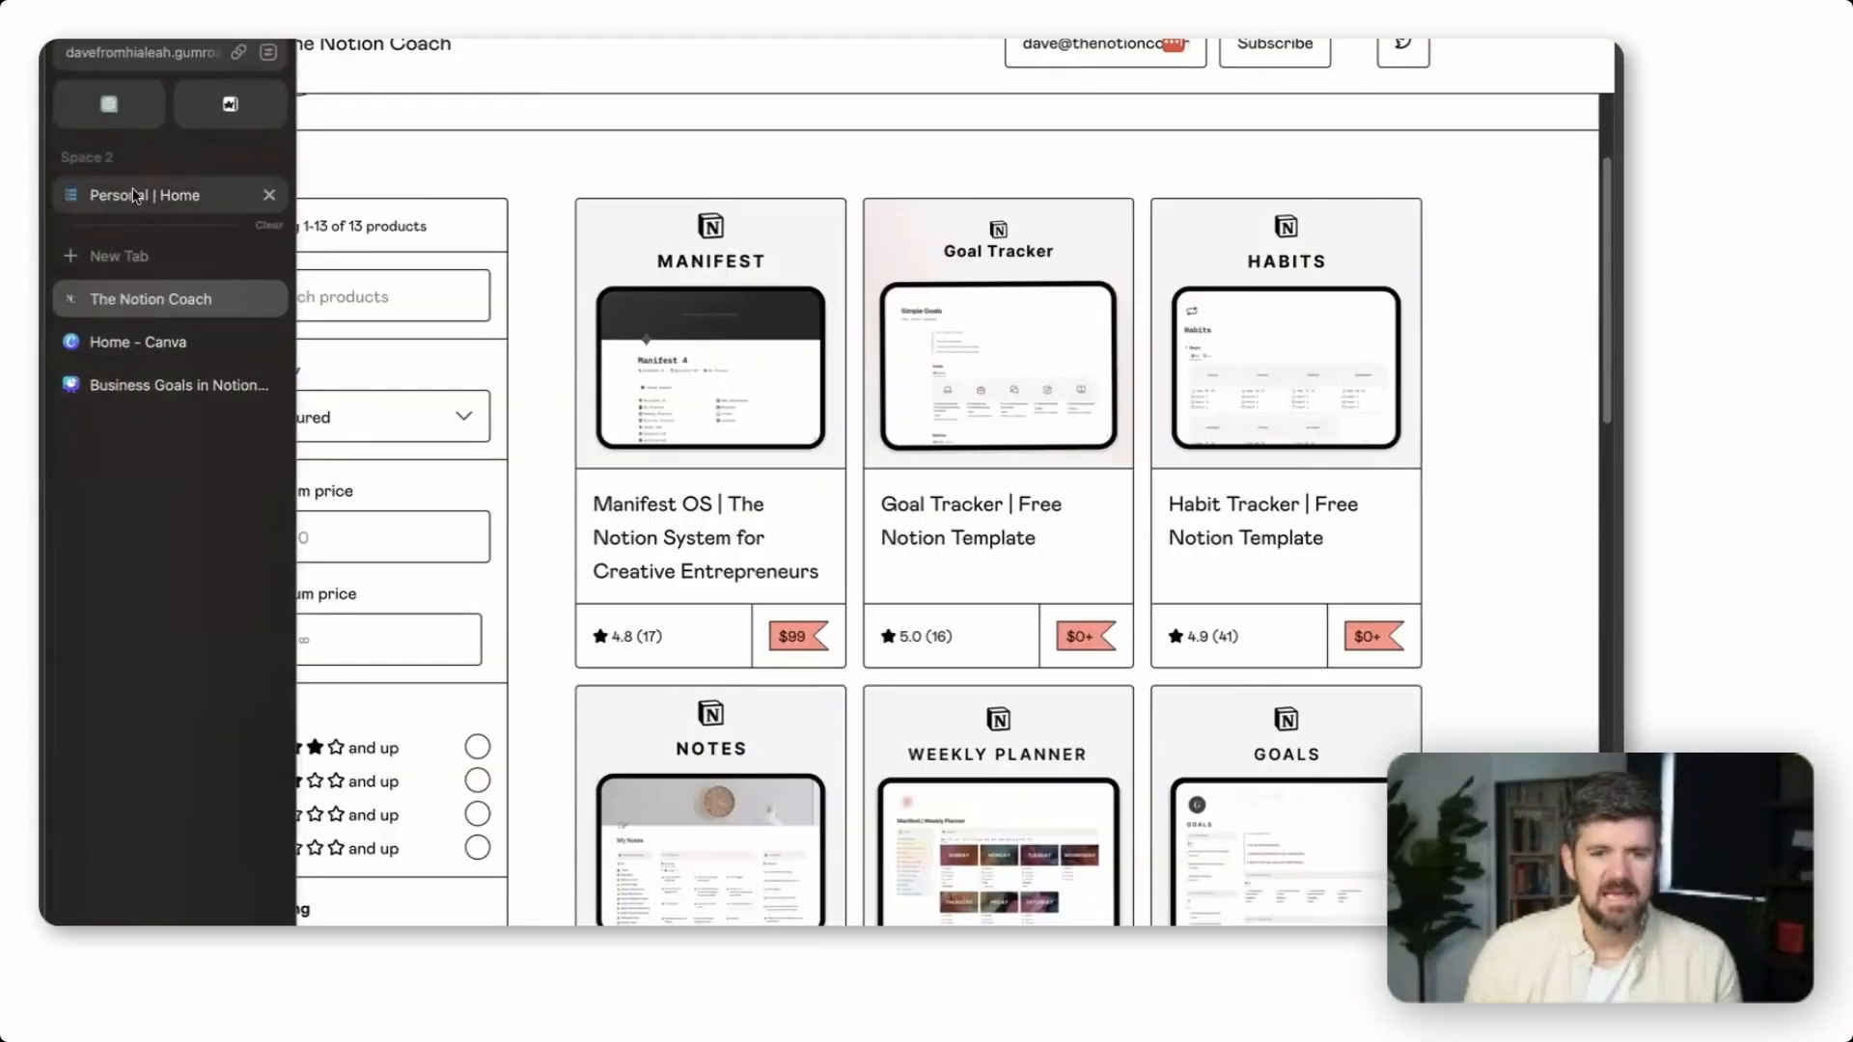
# Go back to the own Goals database holding the "Build a robust audience" goal and show its Simple view
pyautogui.click(136, 208)
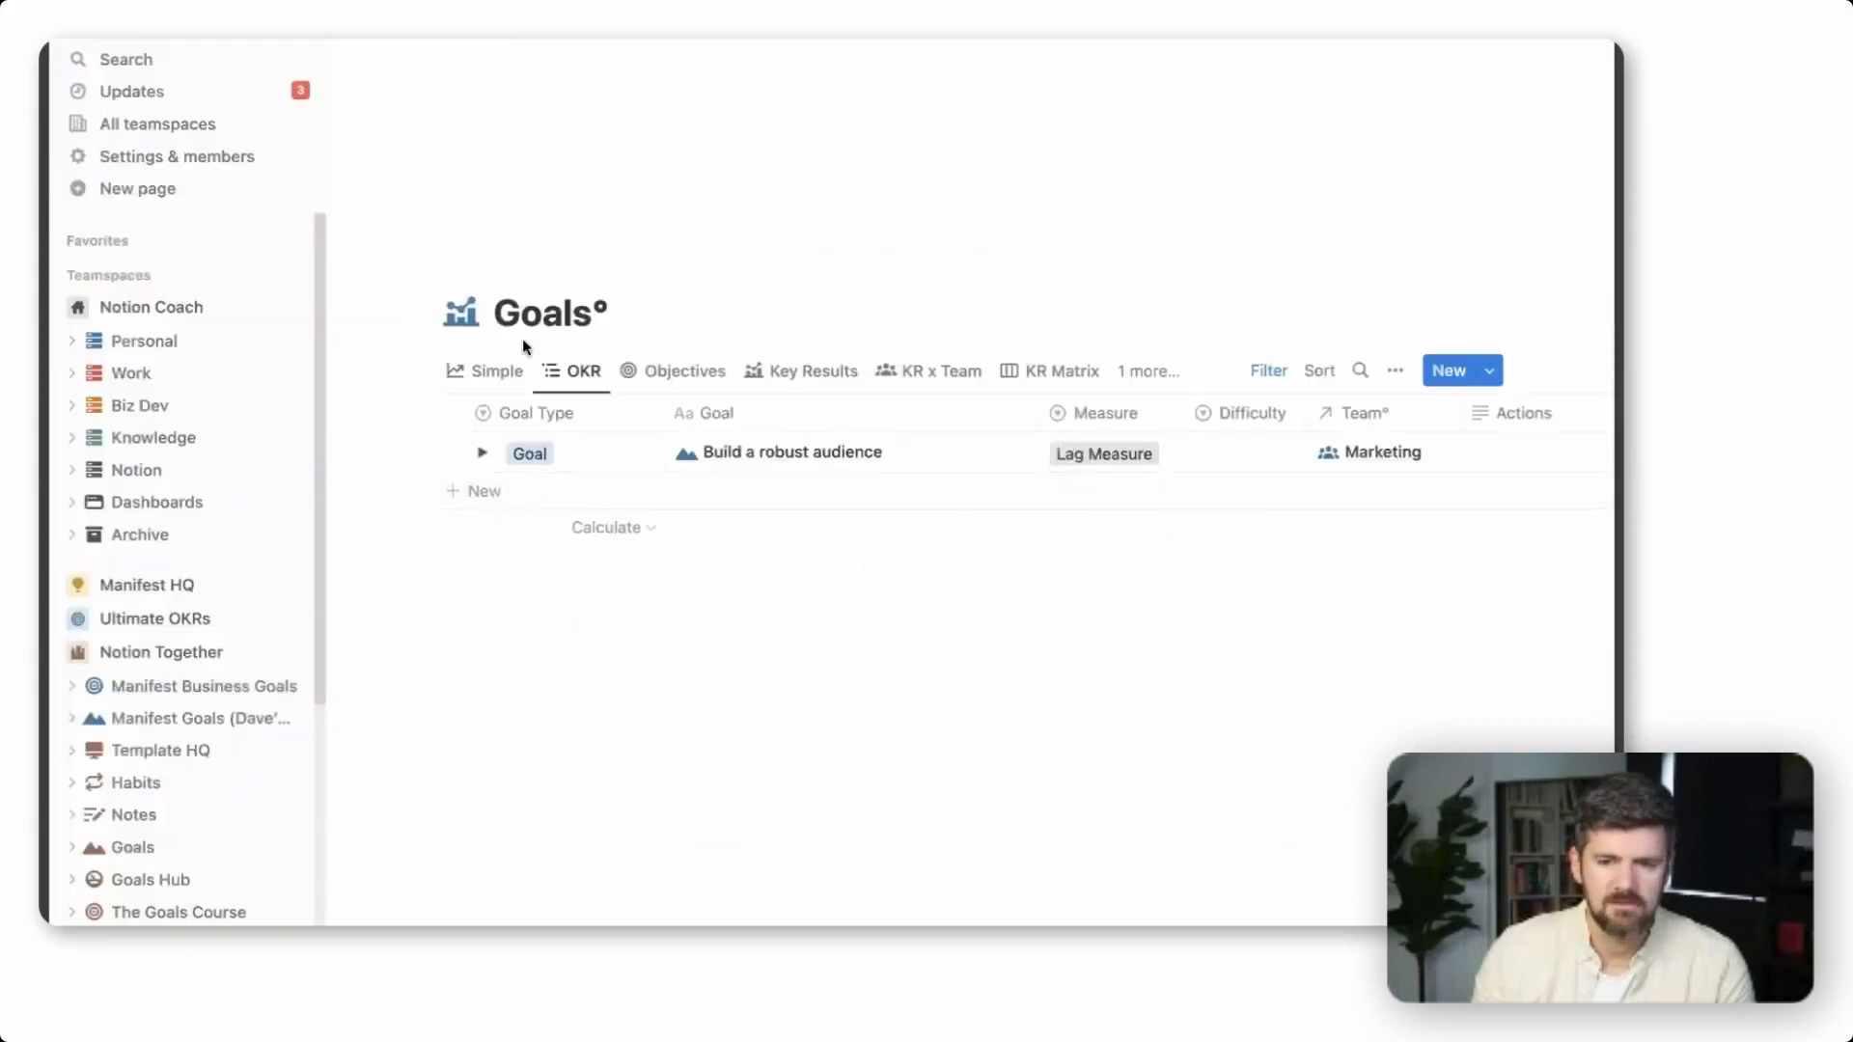
pyautogui.click(270, 376)
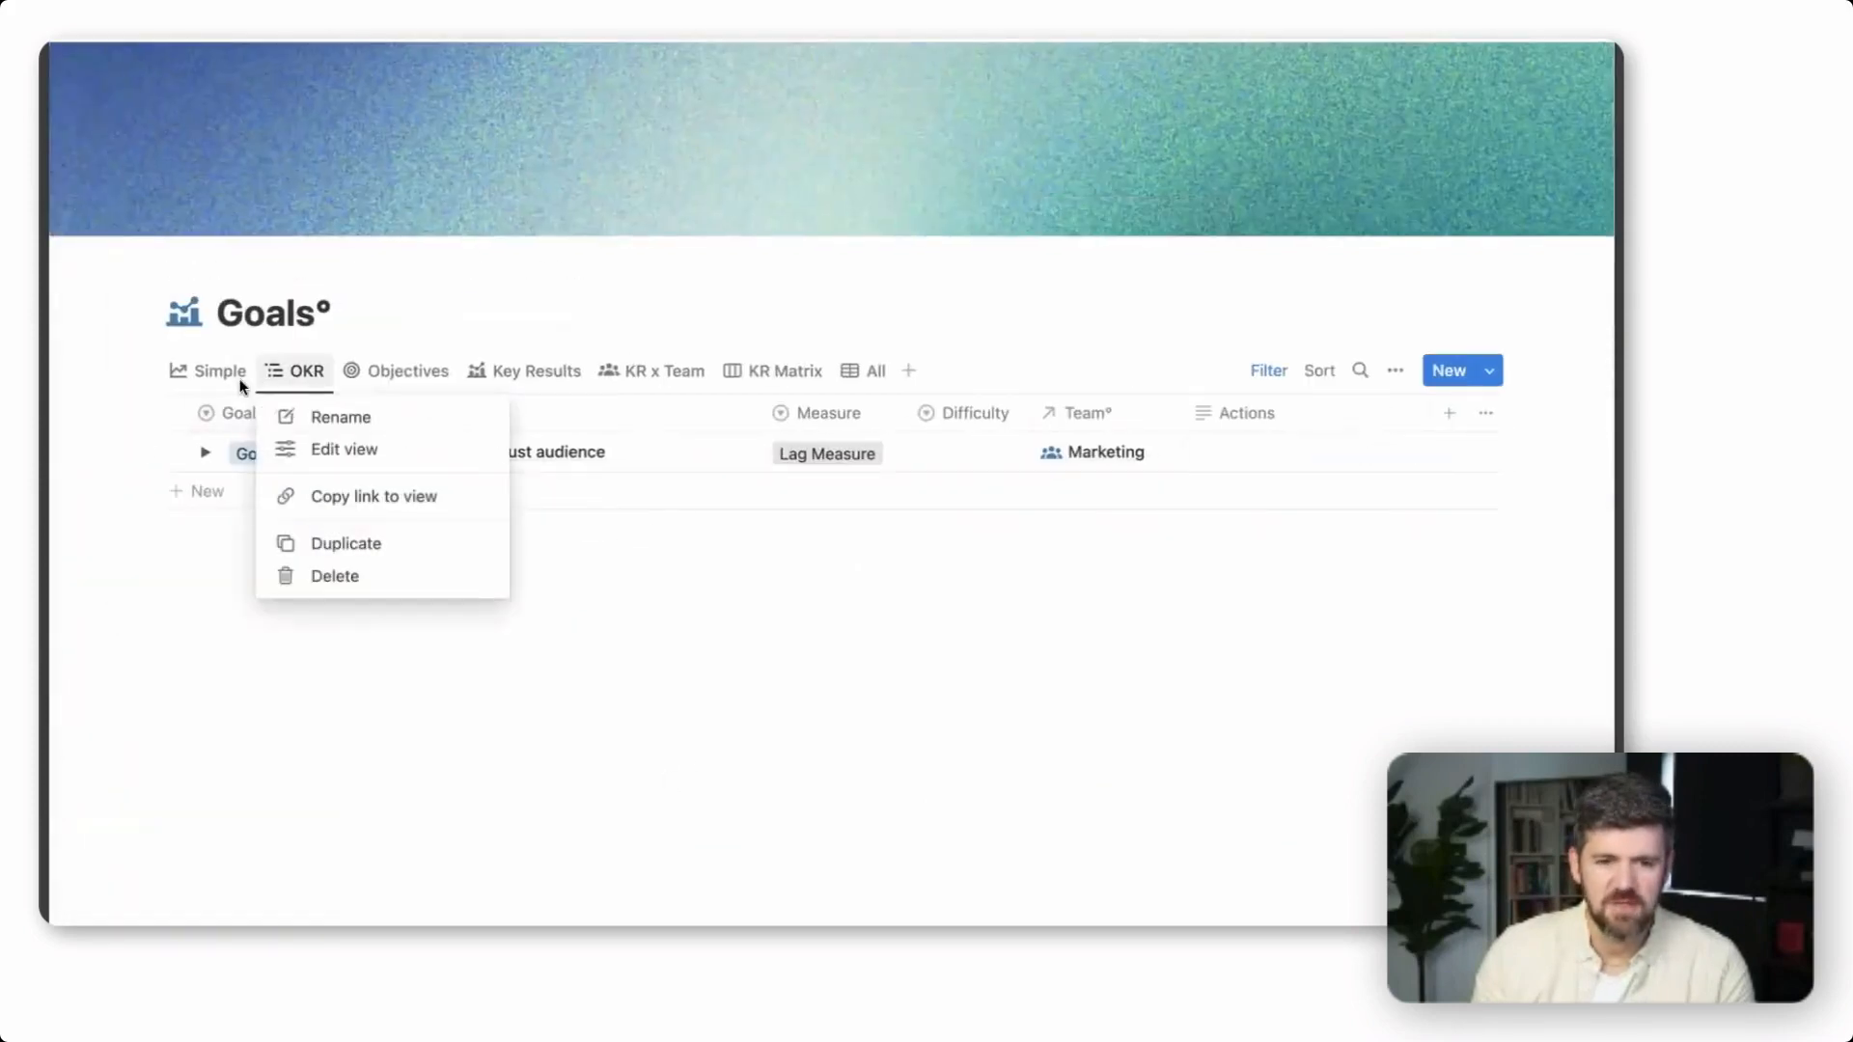
pyautogui.click(224, 375)
pyautogui.click(220, 373)
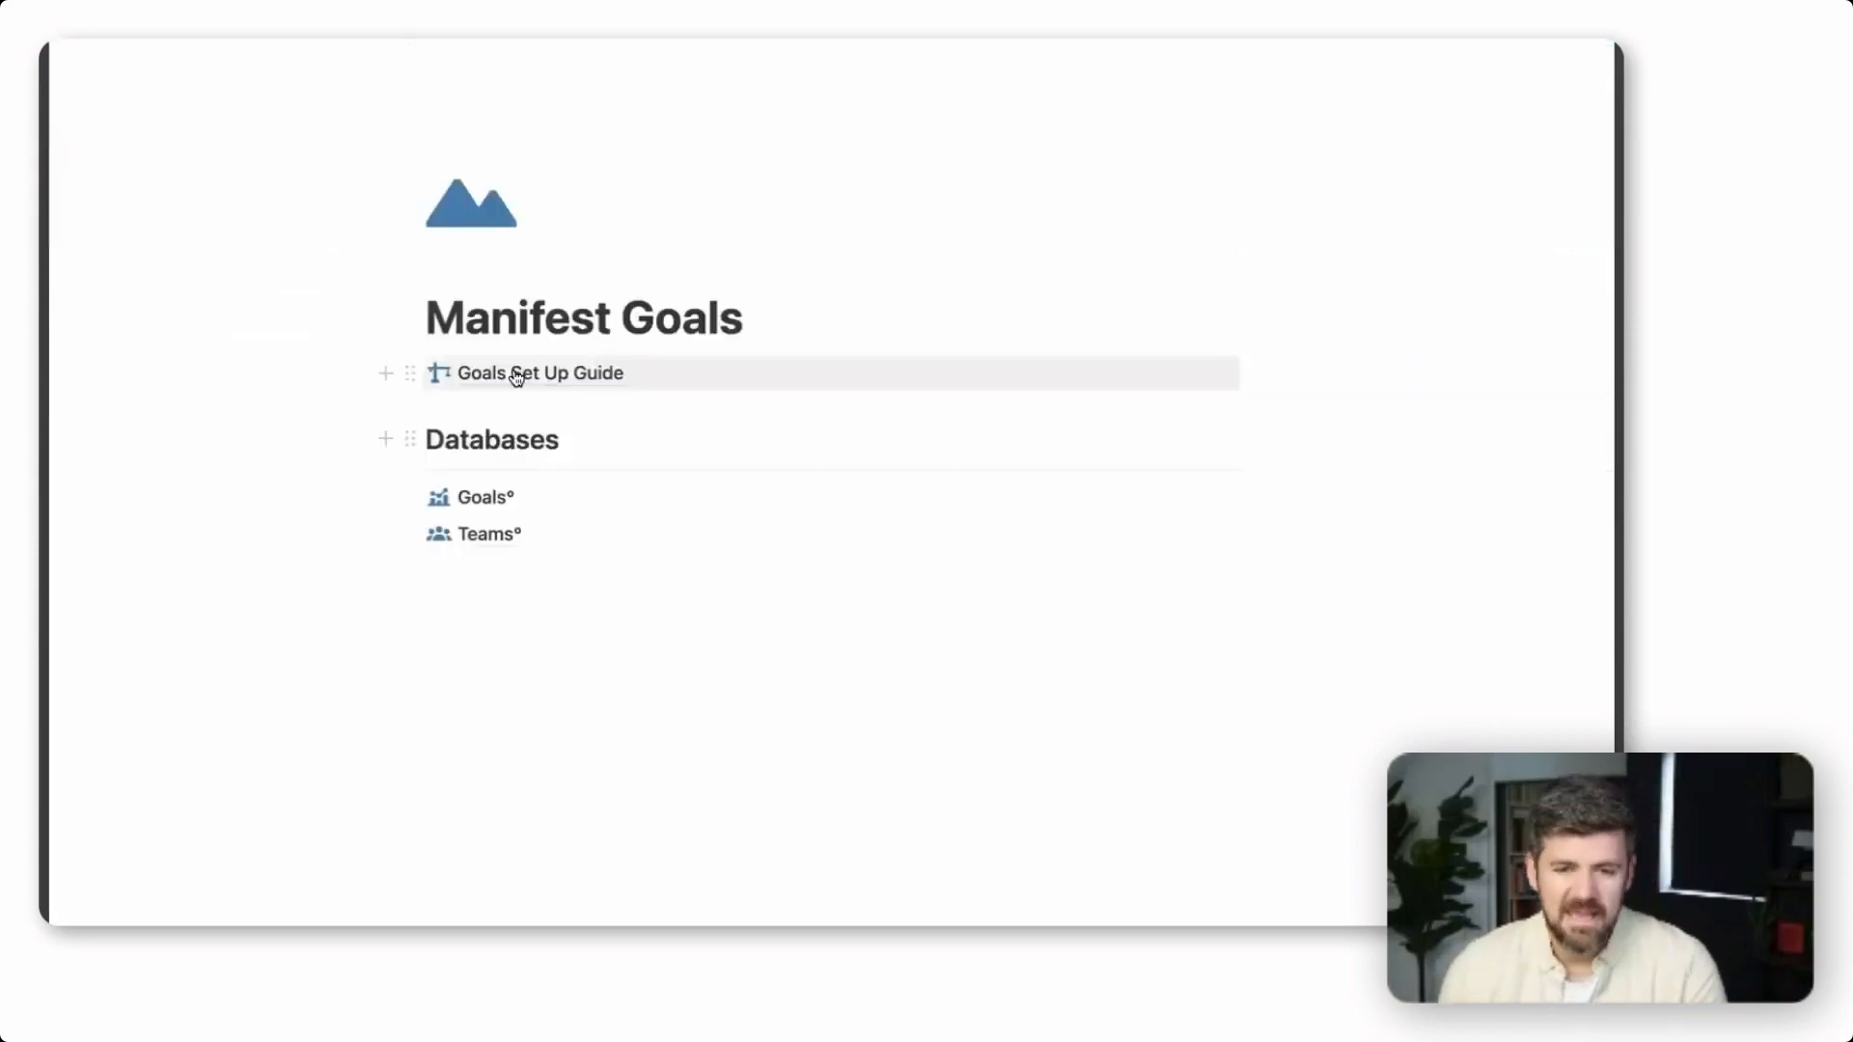
# Reopen the Goals Set Up Guide, skim through its sections, and return to the start of the page
pyautogui.click(517, 372)
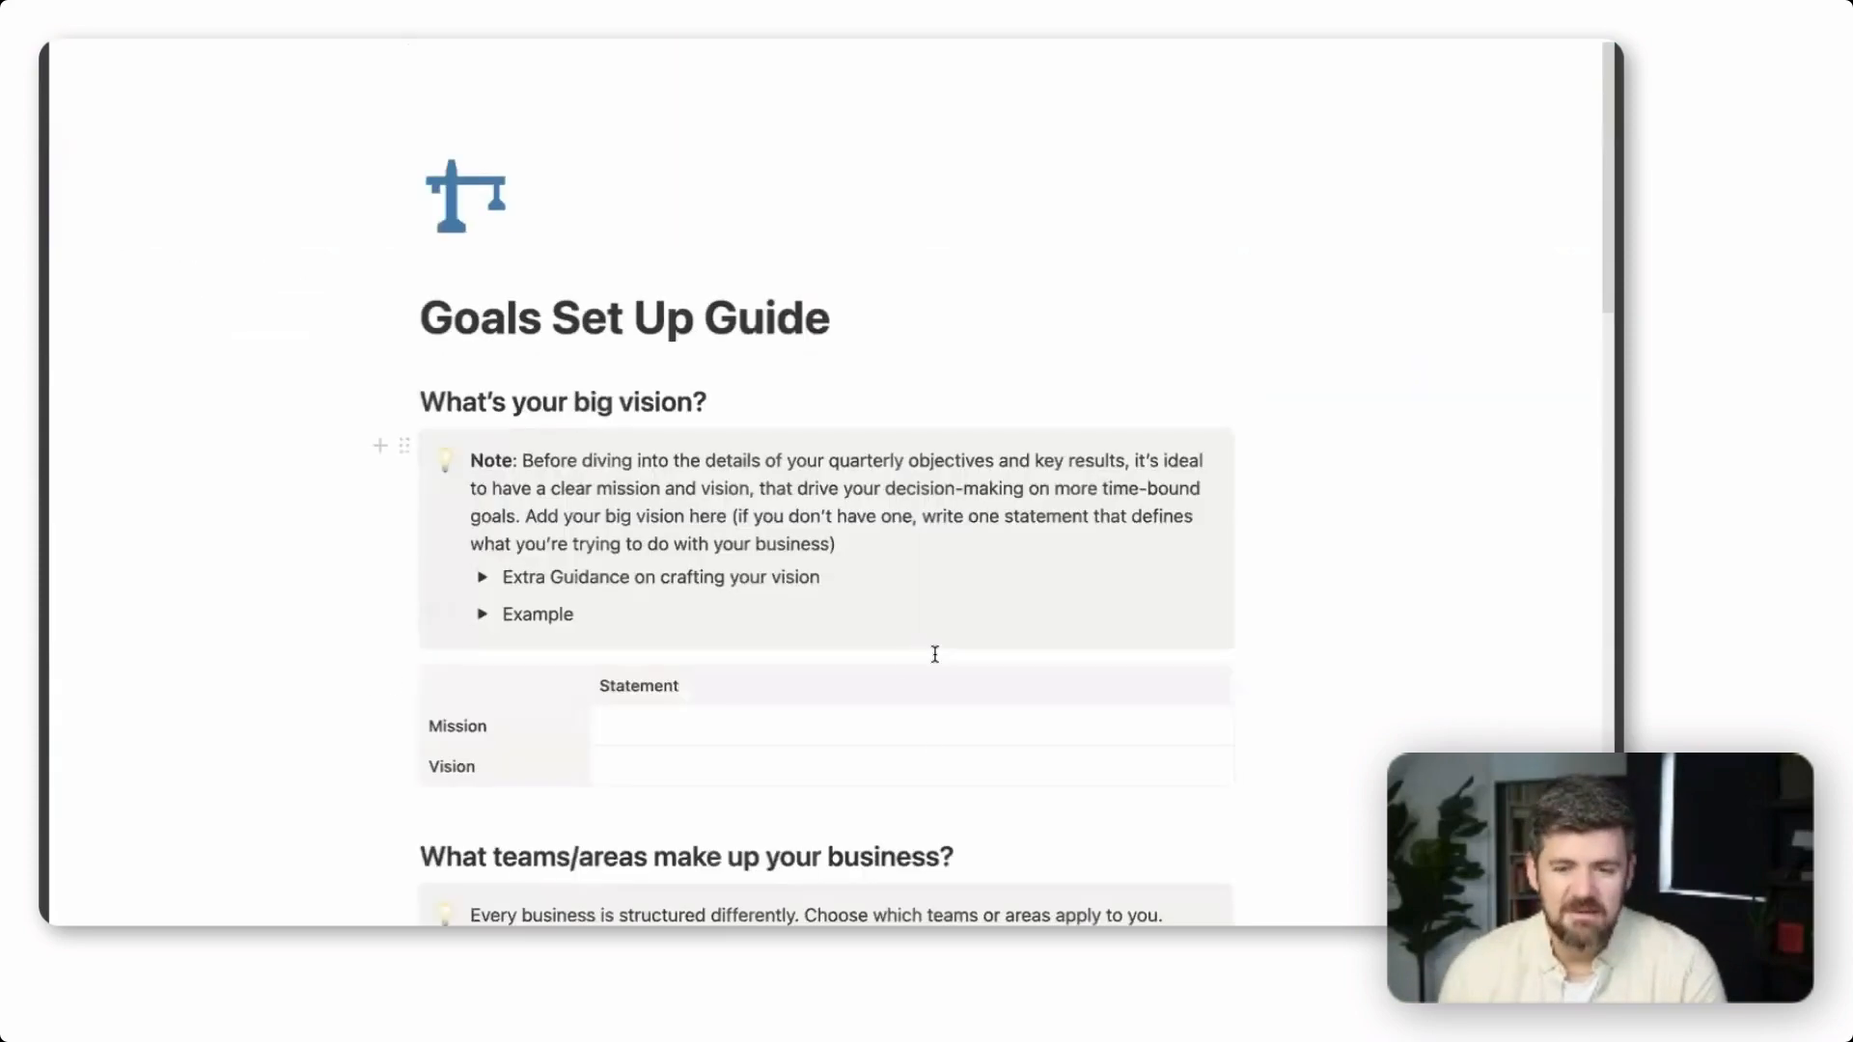
pyautogui.scroll(-3, 930, 676)
pyautogui.scroll(-3, 799, 683)
pyautogui.scroll(5, 815, 618)
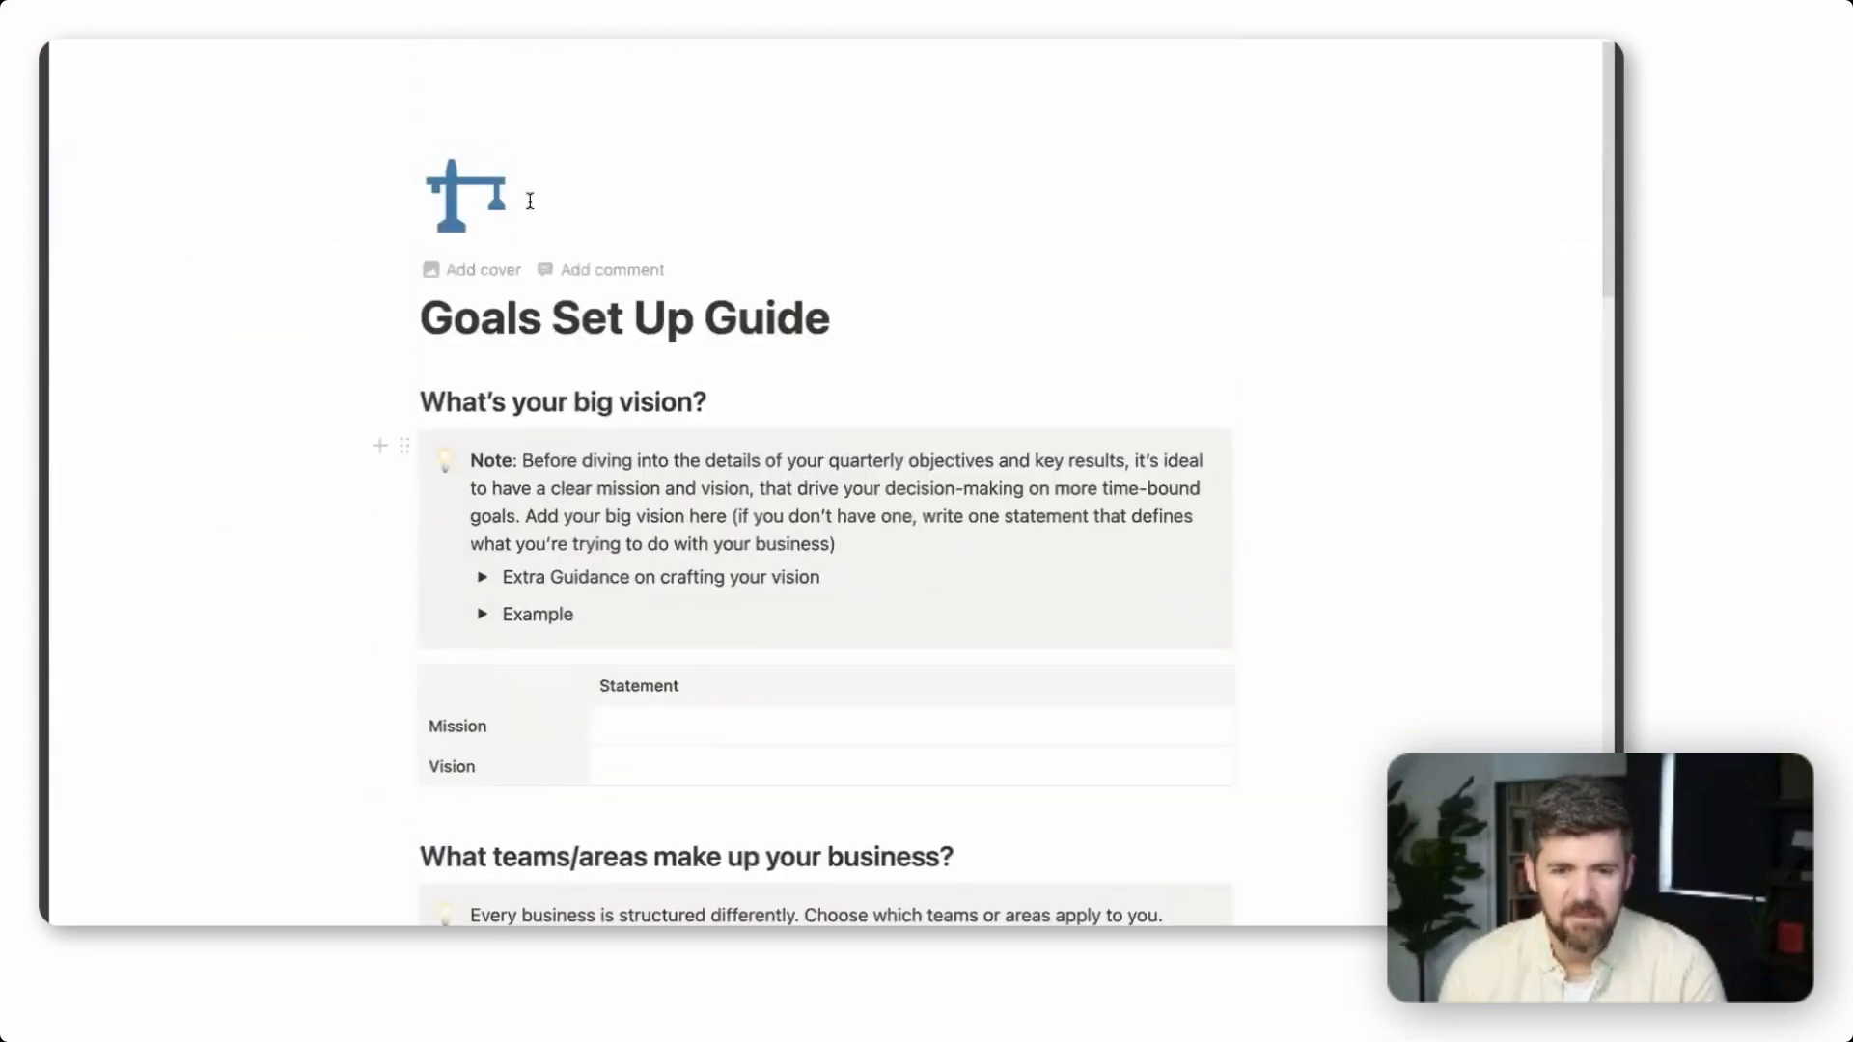